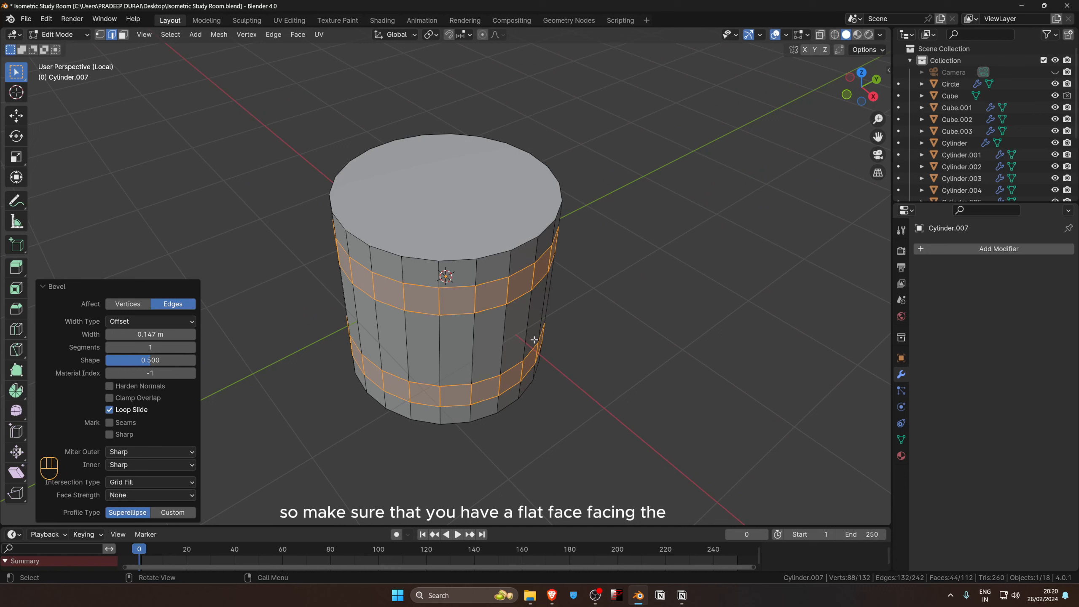
Extrude the two vertically aligned faces of the upper and lower bands, on the cylinder's +X side, outward about 0.076 m.
key("KP_7")
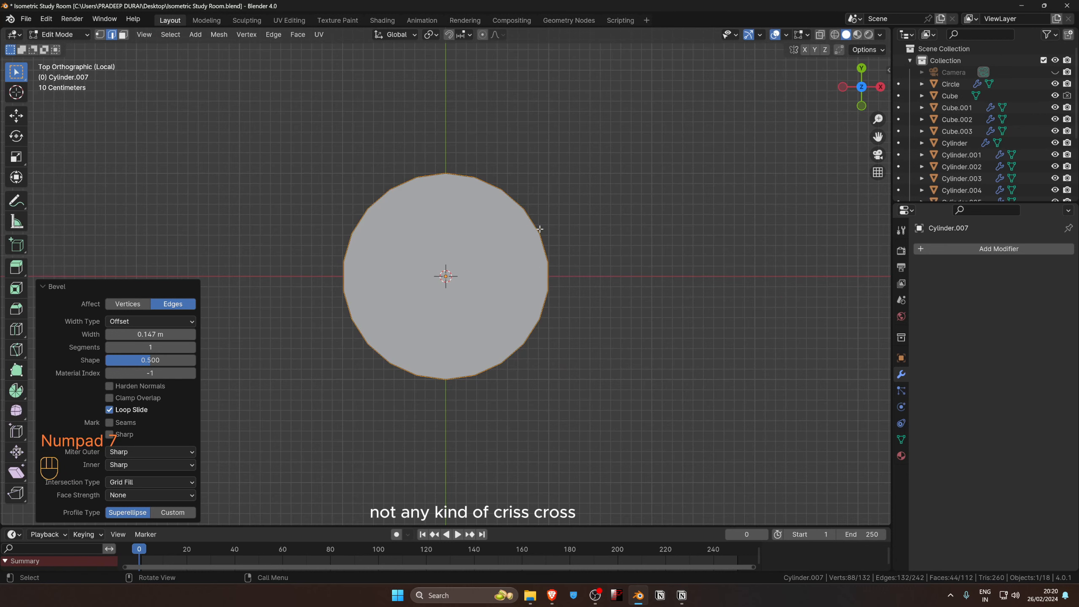
middle_click_drag(562, 278, 518, 252)
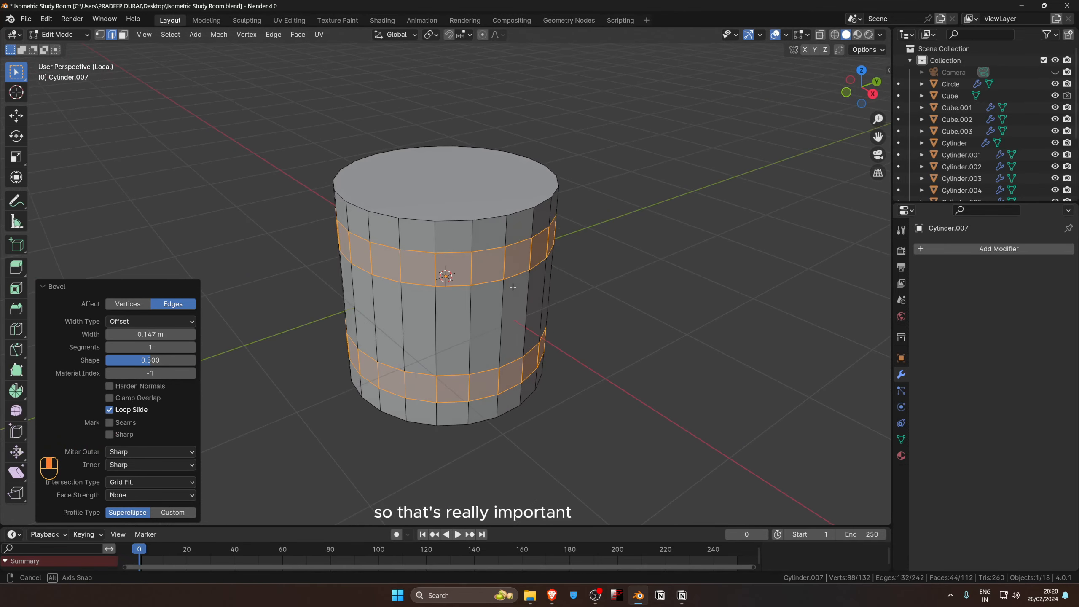
key("3")
left_click(518, 252)
left_click(519, 370, "shift")
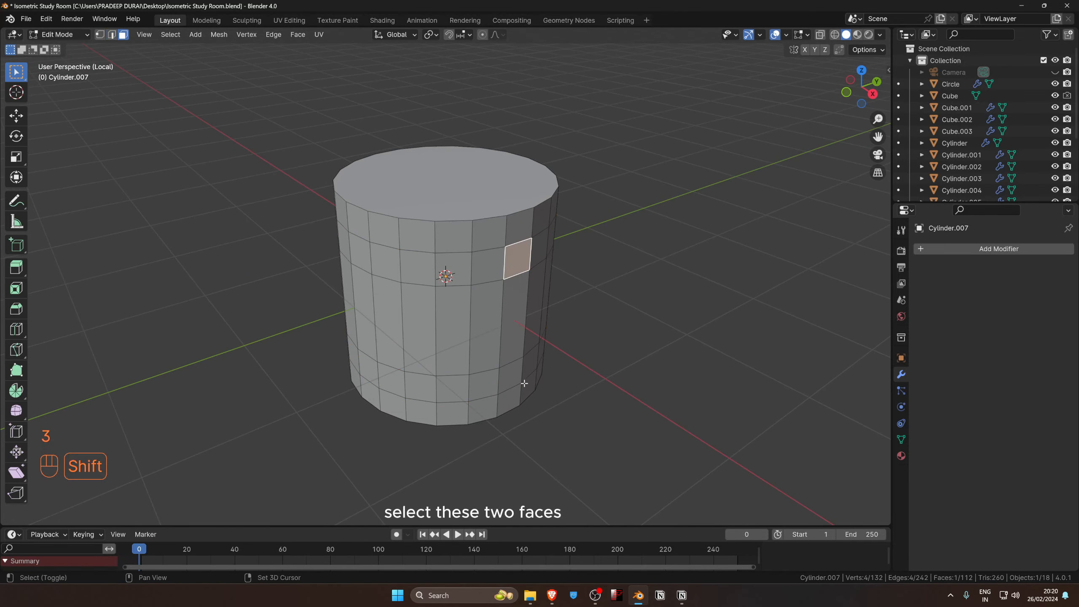
key("e")
key("shift")
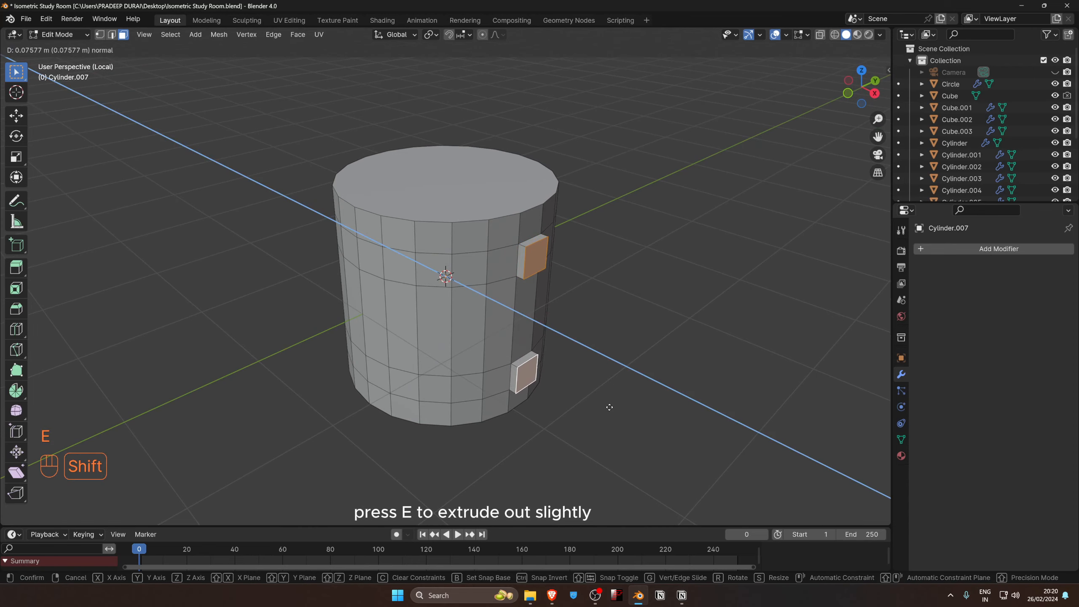
left_click(600, 390)
Bridge the two extruded faces into a curved mug handle with 5 cuts.
right_click(563, 236)
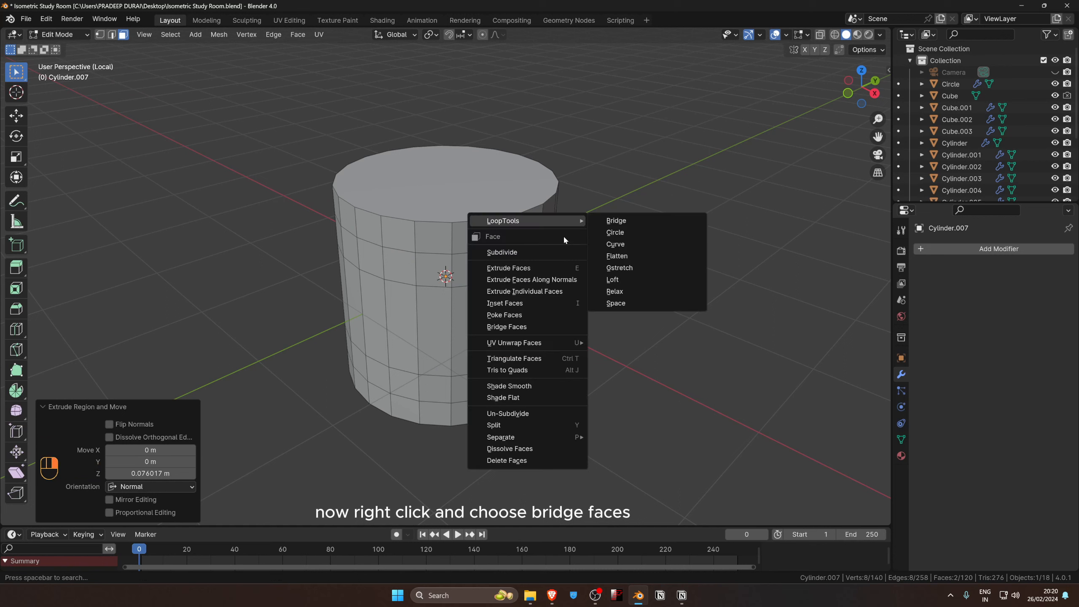
left_click(523, 332)
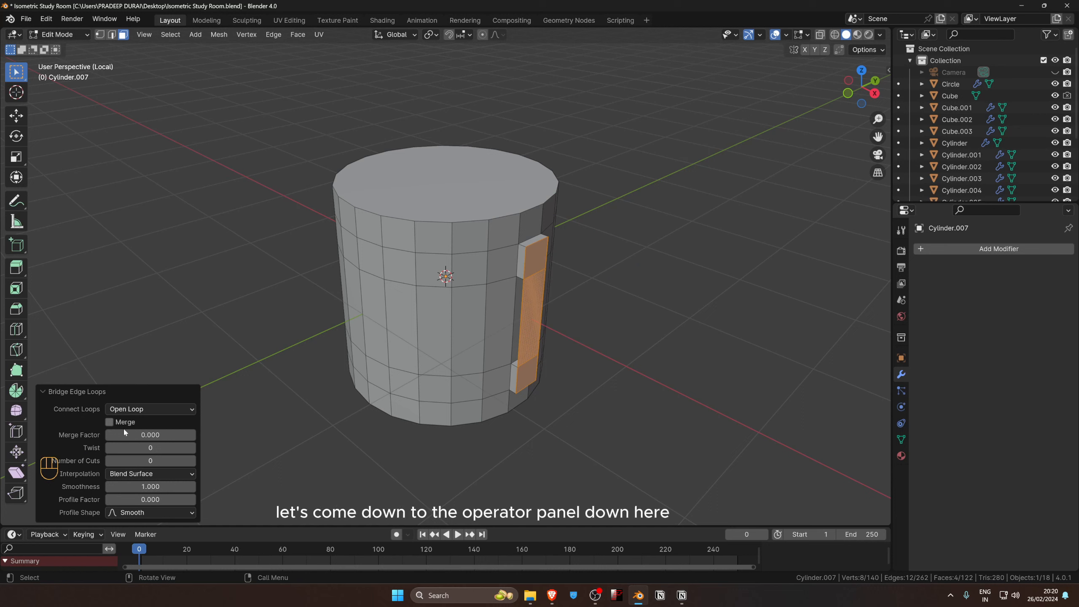
left_click(192, 461)
left_click(192, 460)
left_click(192, 461)
left_click(193, 461)
left_click(192, 460)
middle_click_drag(552, 272, 626, 257)
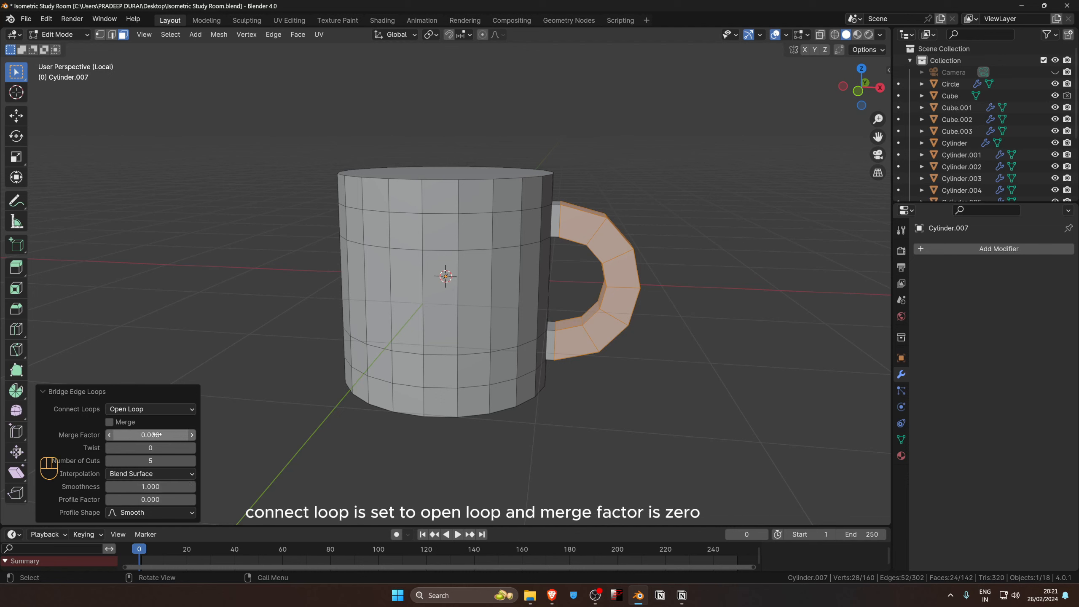
Try a twist of 2 on the bridged handle, and return the twist to 0.
left_click_drag(147, 451, 139, 450)
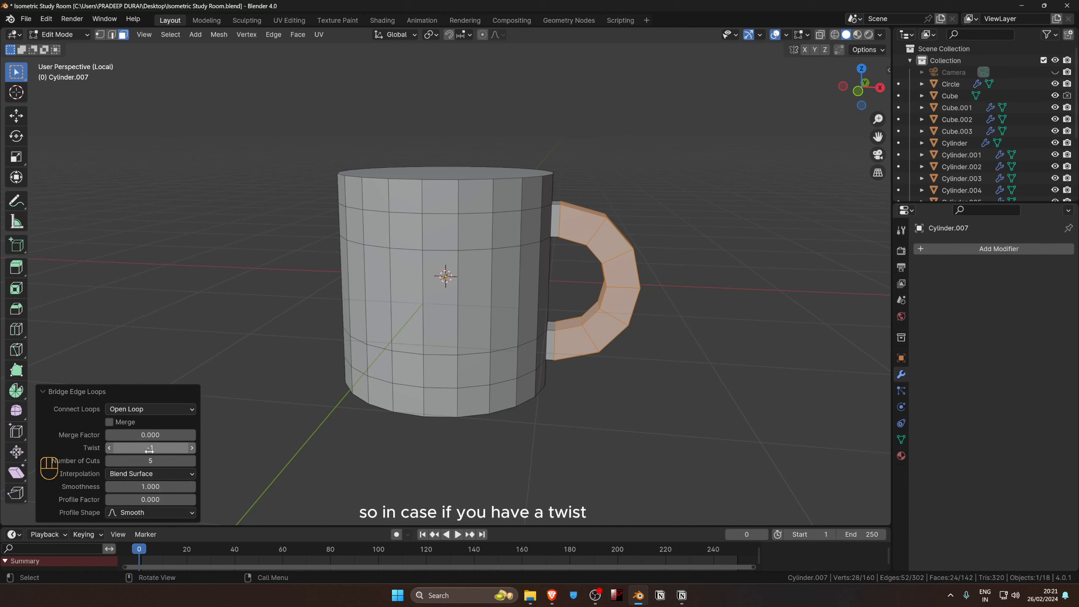
left_click(192, 449)
left_click(191, 449)
left_click(192, 450)
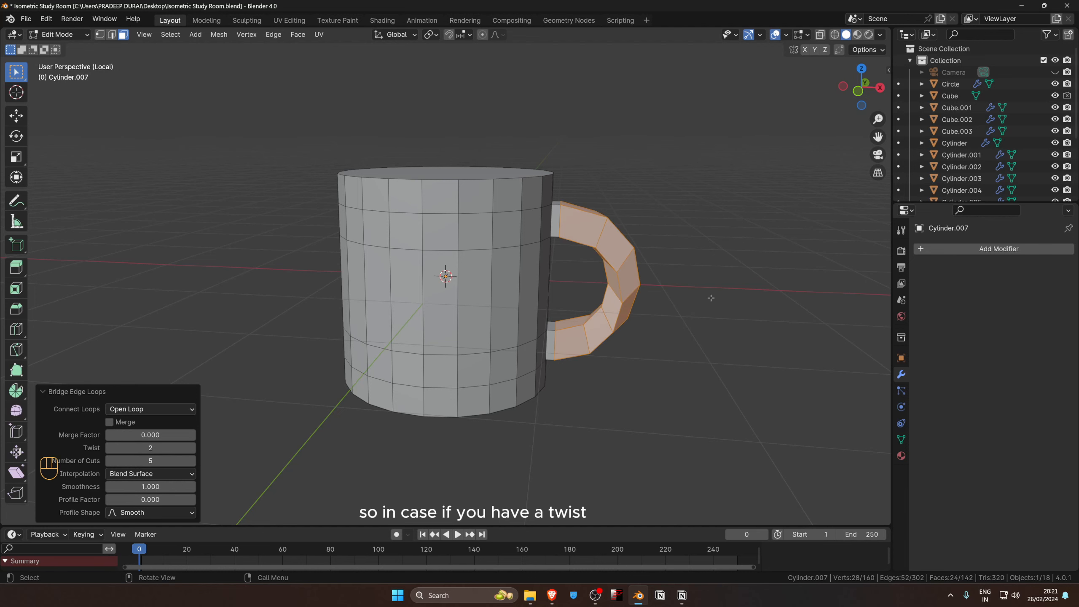
middle_click_drag(711, 297, 643, 290)
left_click(145, 447)
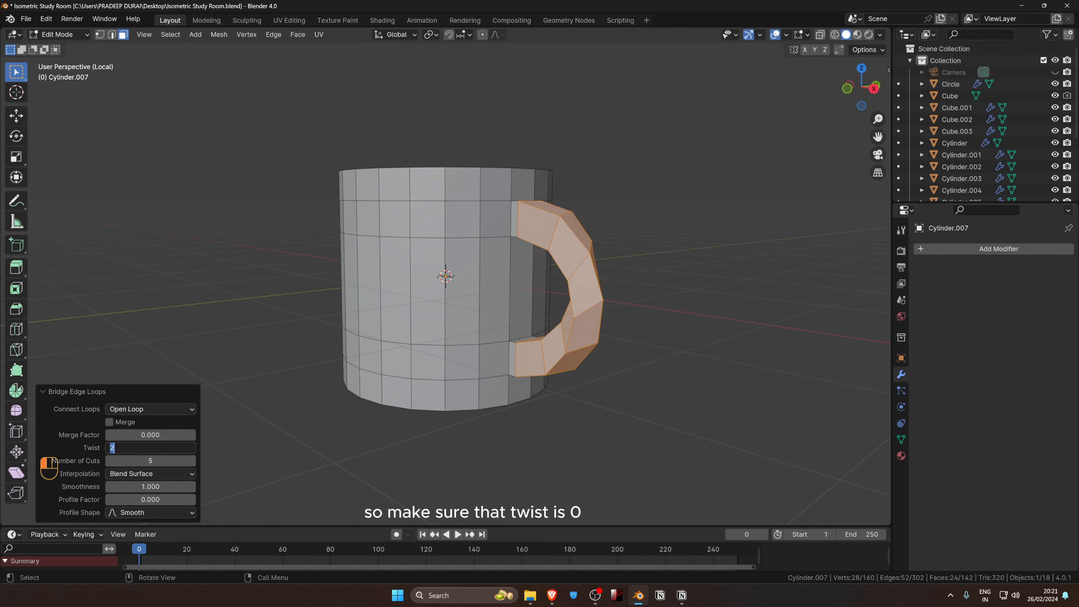
type("0")
key("Return")
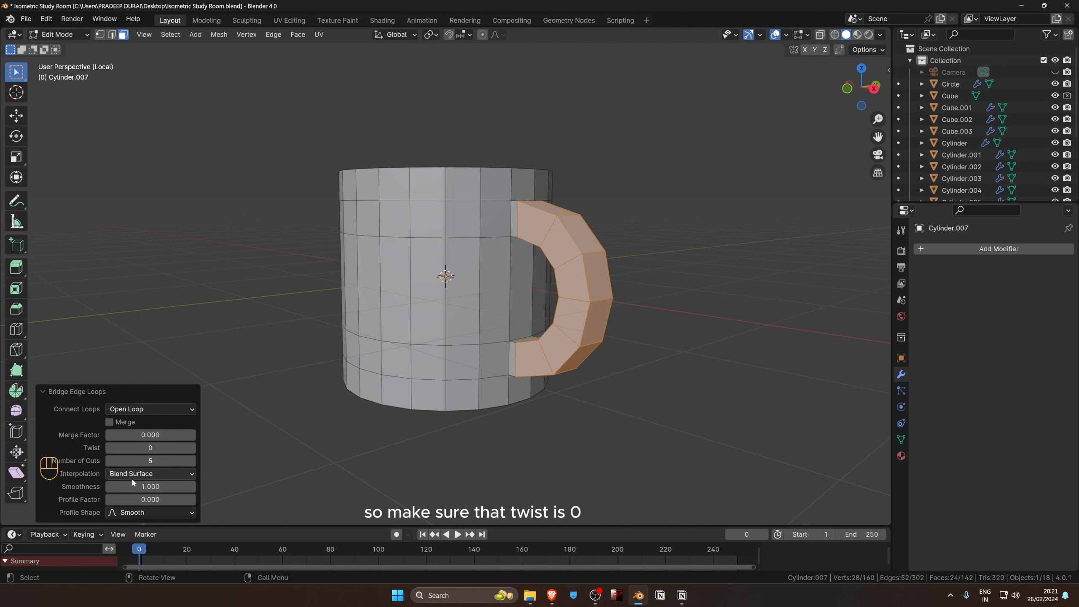
Try a bridge smoothness of 0.970 on the handle, and restore the smoothness to 1.
mouse_move(150, 486)
left_mouse_down()
mouse_move(173, 487)
mouse_move(147, 486)
left_mouse_up()
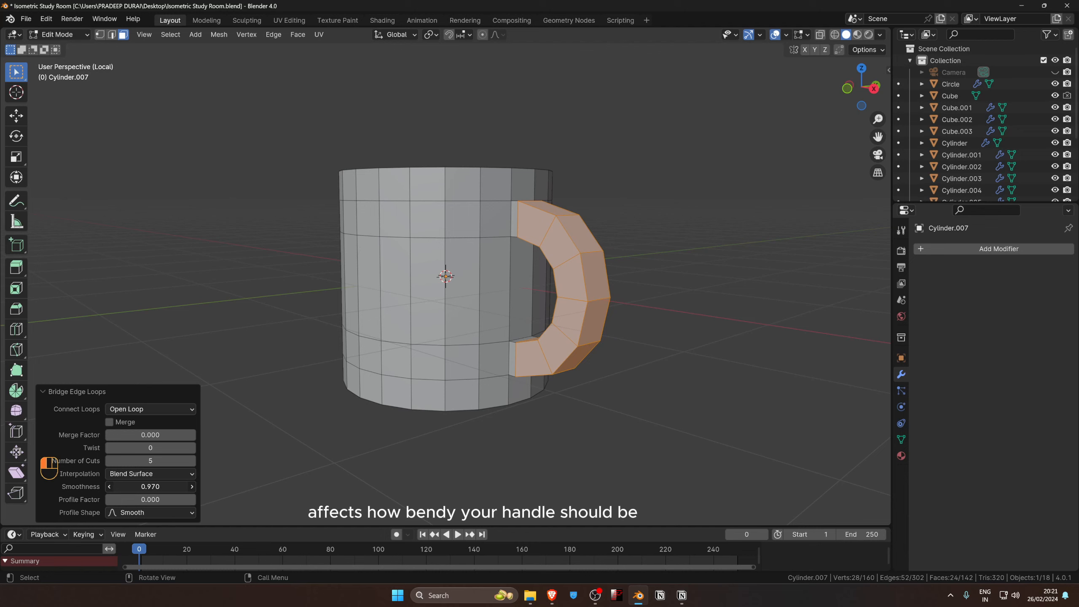
left_click(147, 487)
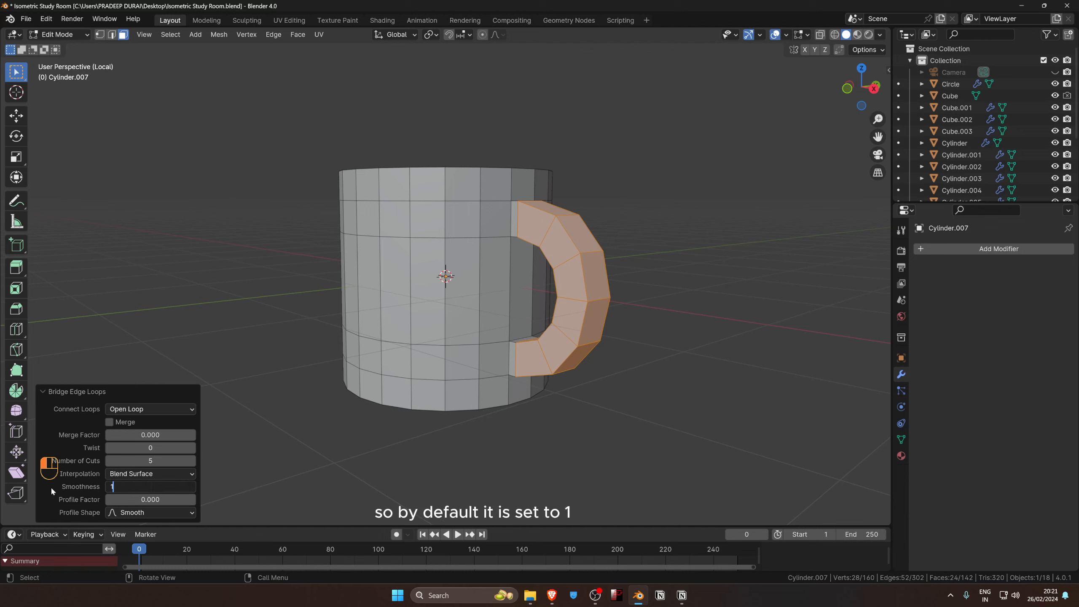
type("1")
key("Return")
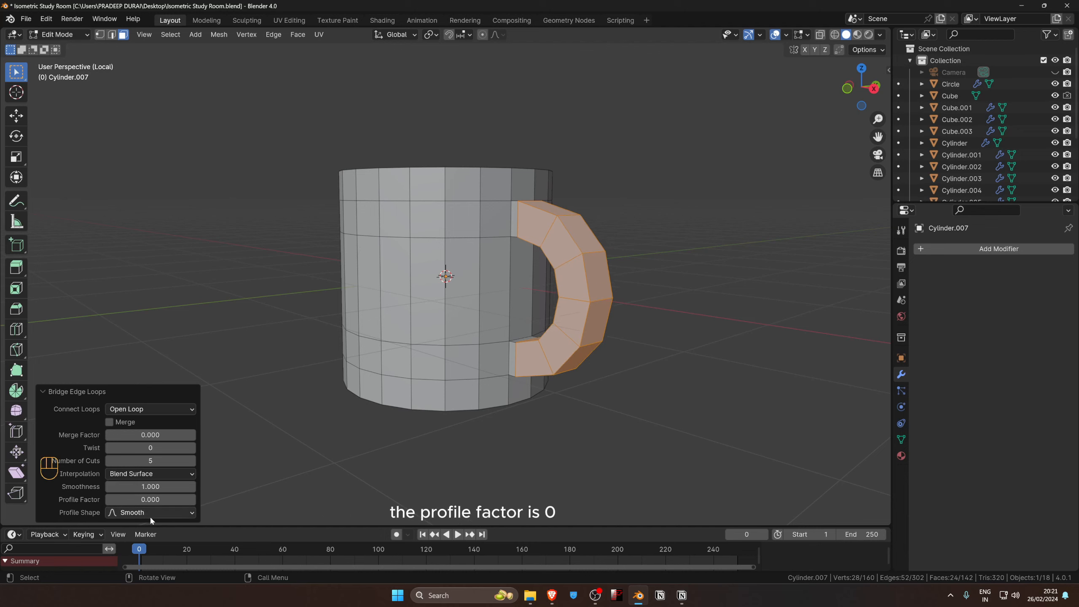
Try the Sphere profile shape on the bridged handle, and switch back to Smooth.
left_click(151, 513)
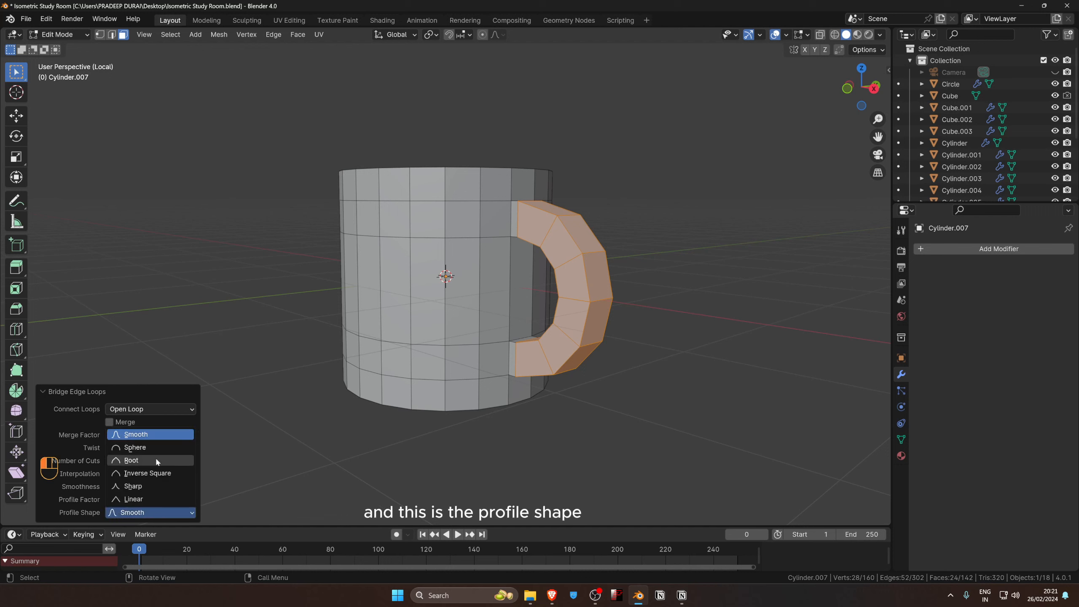
left_click(151, 446)
left_click(138, 513)
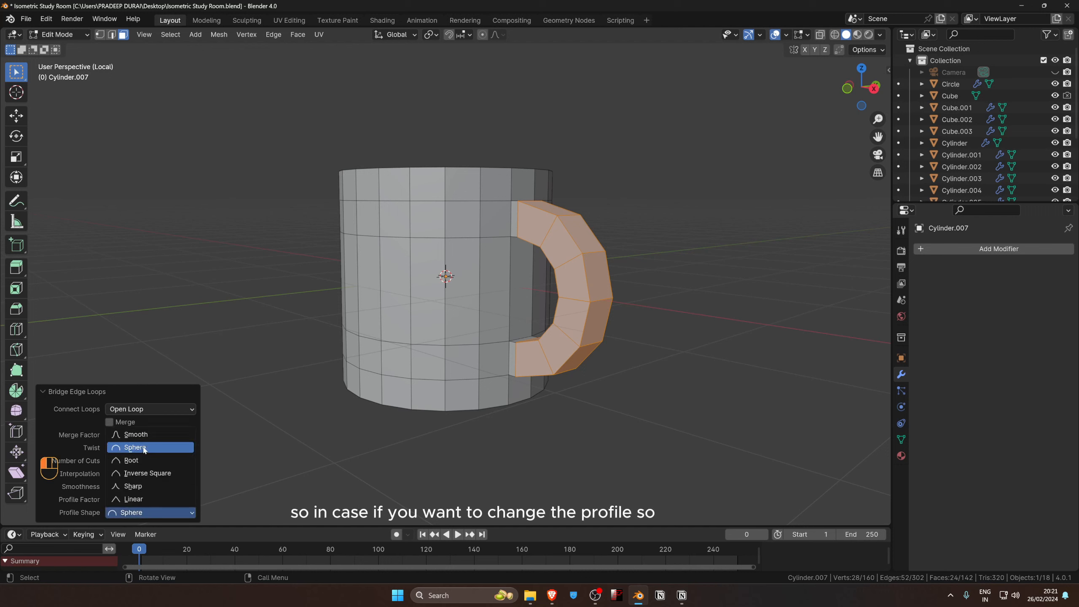
left_click(141, 436)
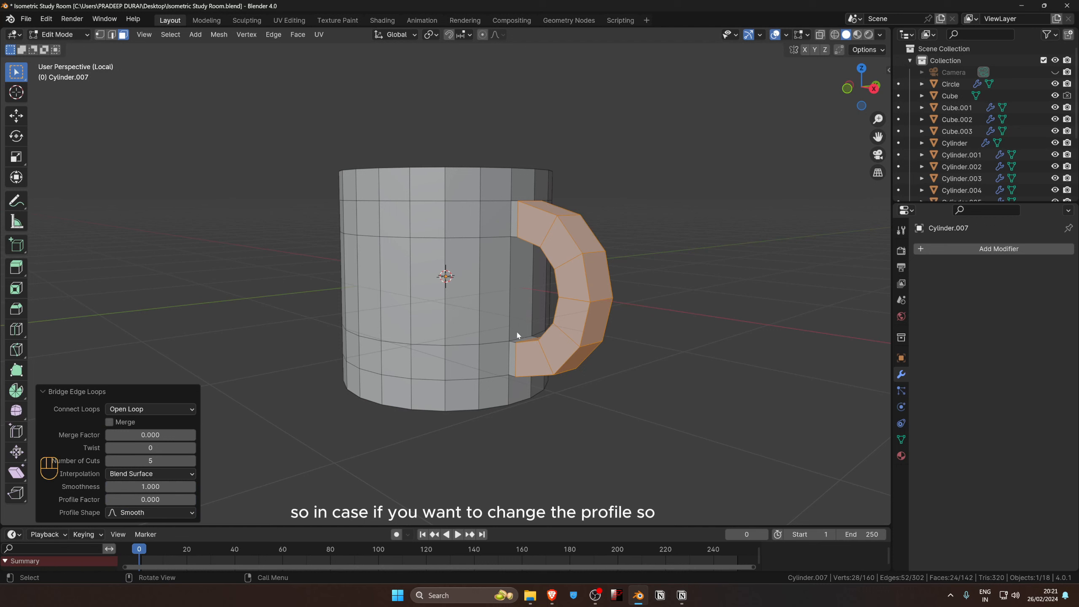
In Object Mode, add a level 2 subdivision to the mug and shade it smooth.
key("Tab")
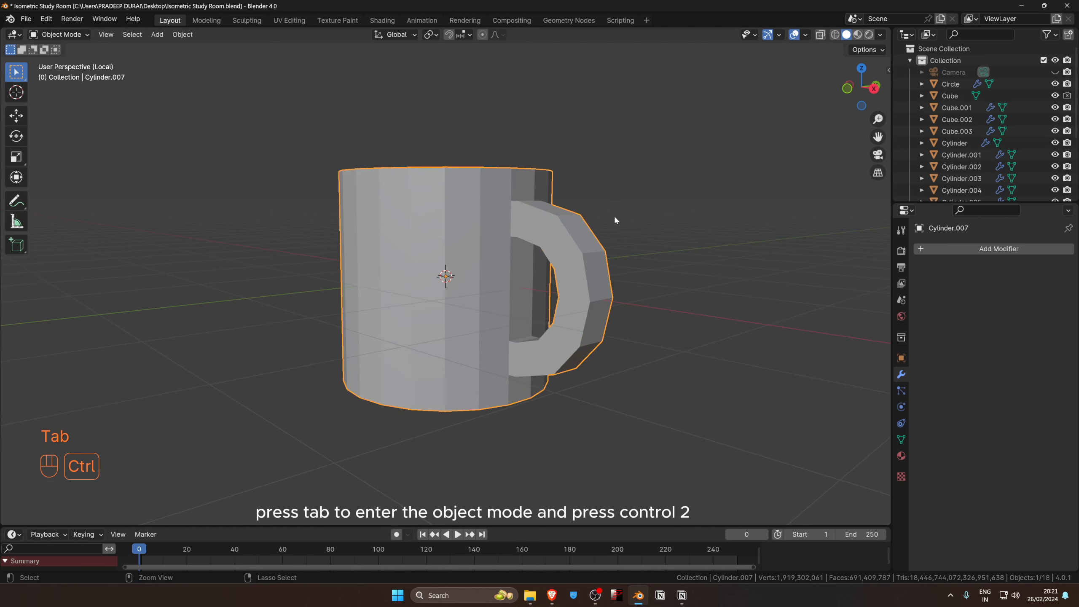
key("ctrl+2")
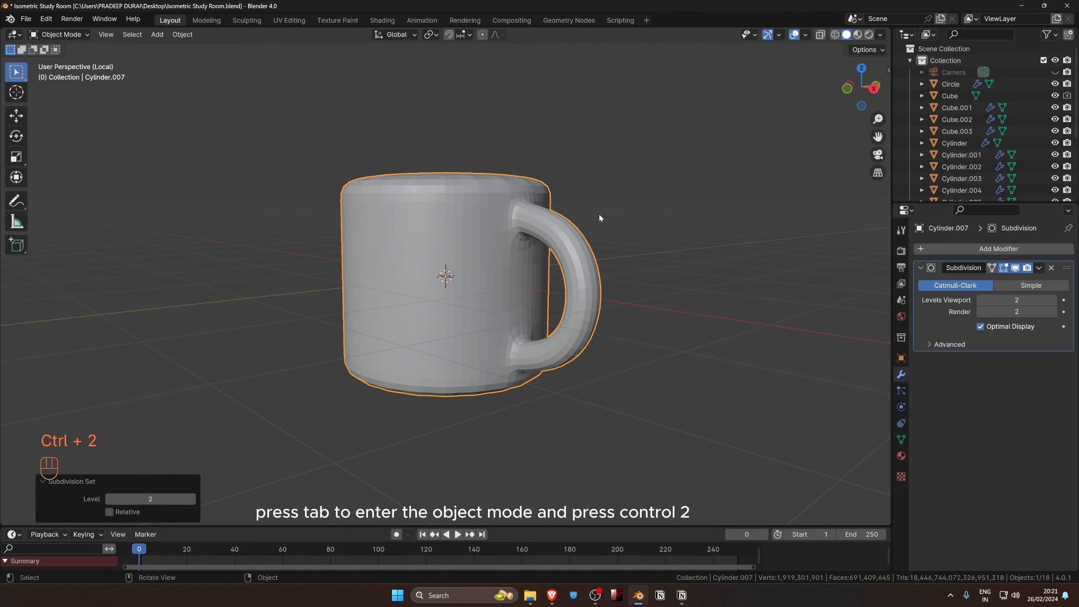
right_click(487, 211)
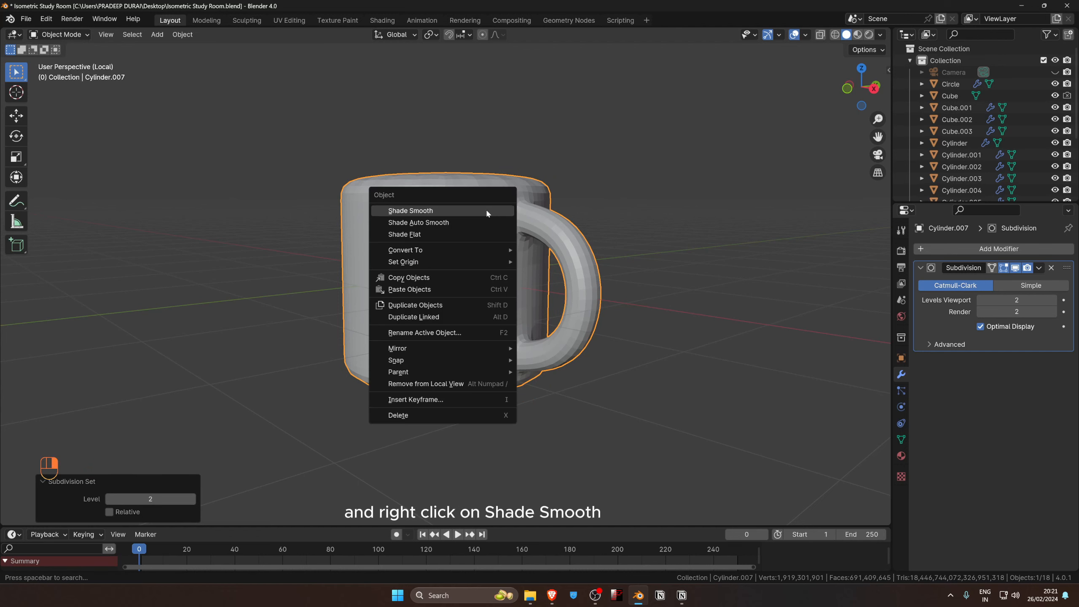
left_click(447, 211)
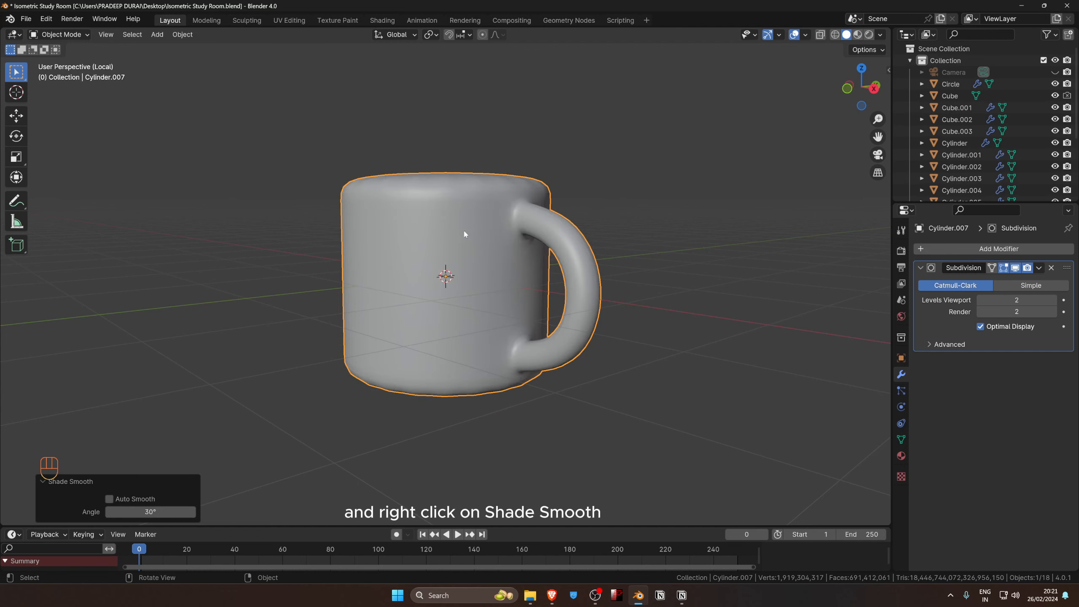
In Edit Mode, inset the mug's bottom and top faces together twice, by about 0.07 m and about 0.10 m.
key("Tab")
middle_click_drag(476, 246, 461, 361)
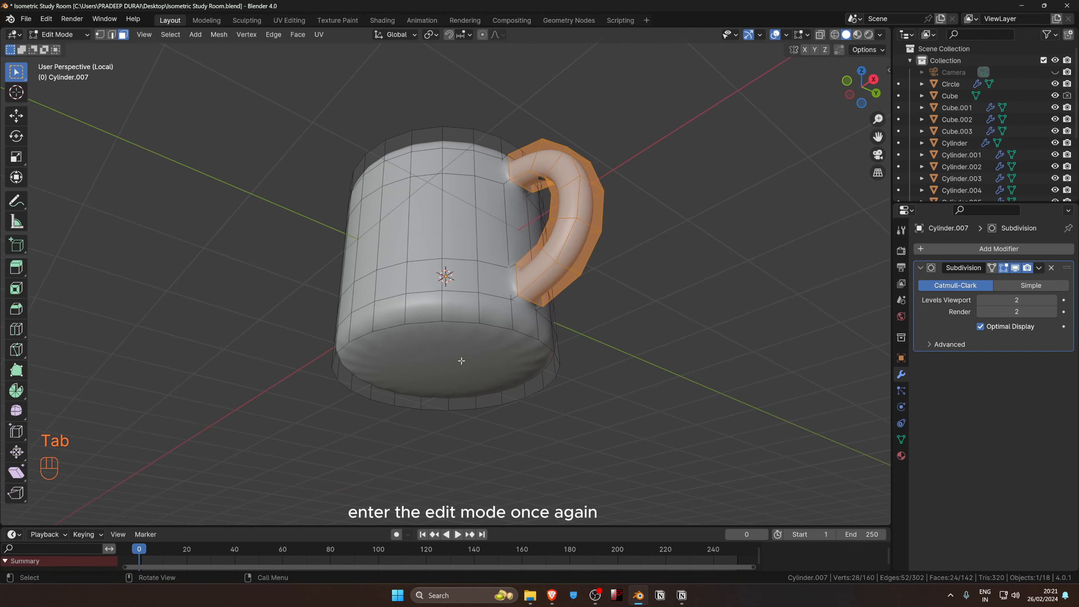
left_click(511, 356)
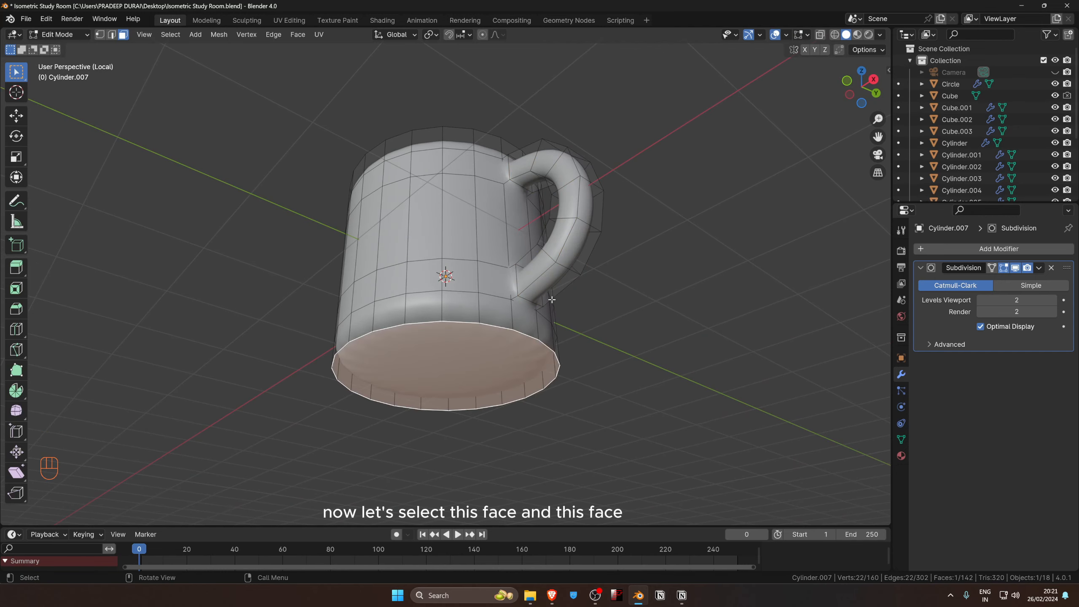
middle_click_drag(551, 299, 619, 289)
left_click(475, 206, "shift")
key("i")
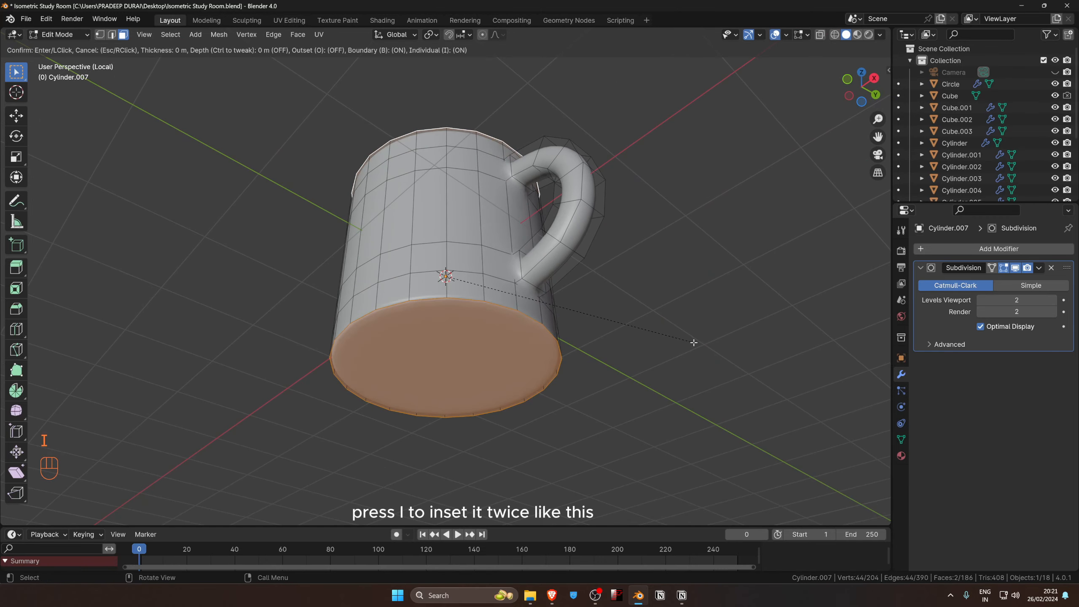
left_click(688, 341)
key("i")
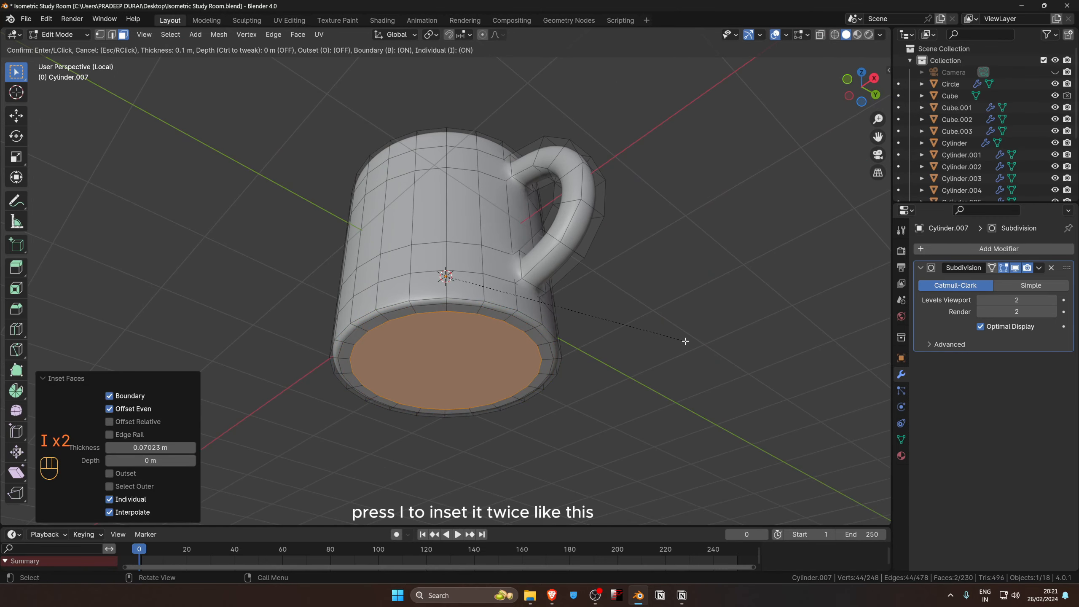
left_click(685, 341)
middle_click_drag(685, 341, 483, 270)
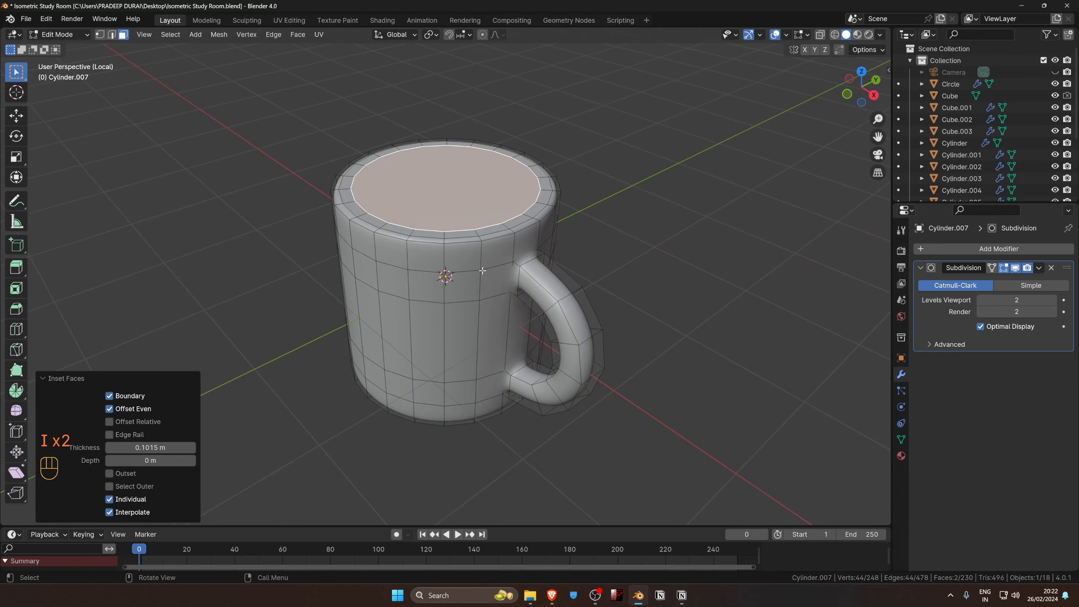
Extrude the mug's inner top face down about 0.006 m, and extrude it again about 1.15 m into the body.
left_click(454, 194)
middle_click_drag(454, 194, 470, 241)
key("e")
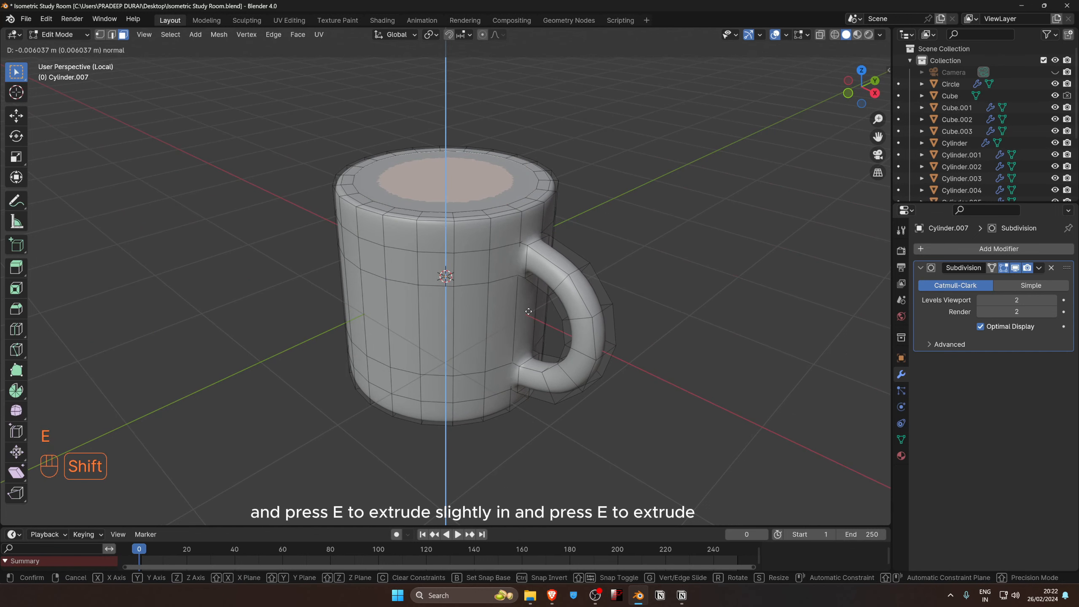
left_click(528, 311)
key("e")
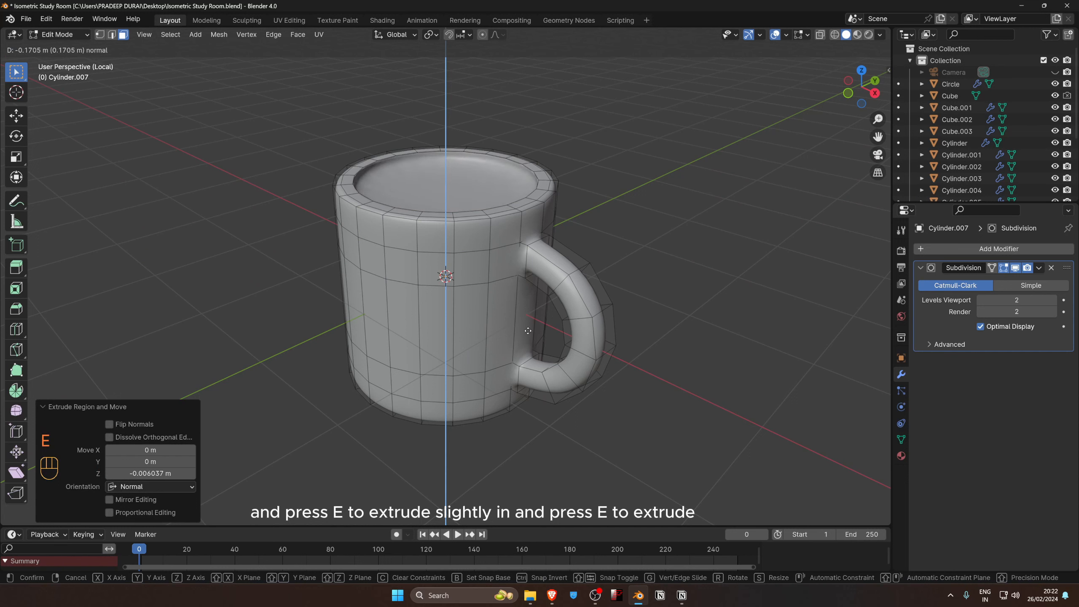
left_click(528, 424)
middle_click_drag(532, 405, 540, 393)
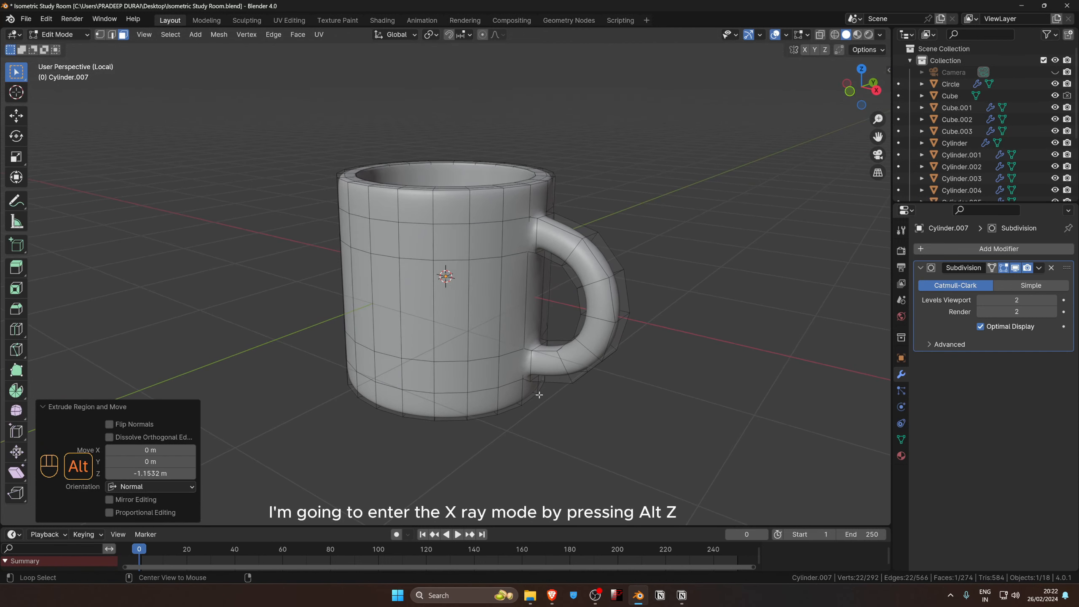
With X-ray display on, move the mug's inner floor face down about 0.61 m along Z.
key("alt+z")
middle_click_drag(539, 395, 542, 366)
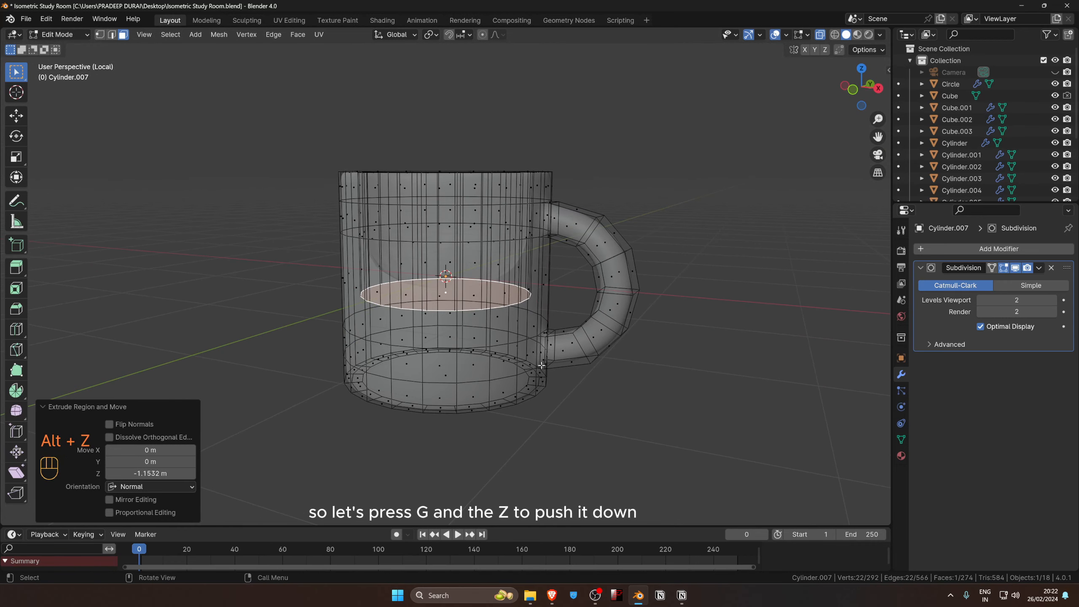
key("g")
key("z")
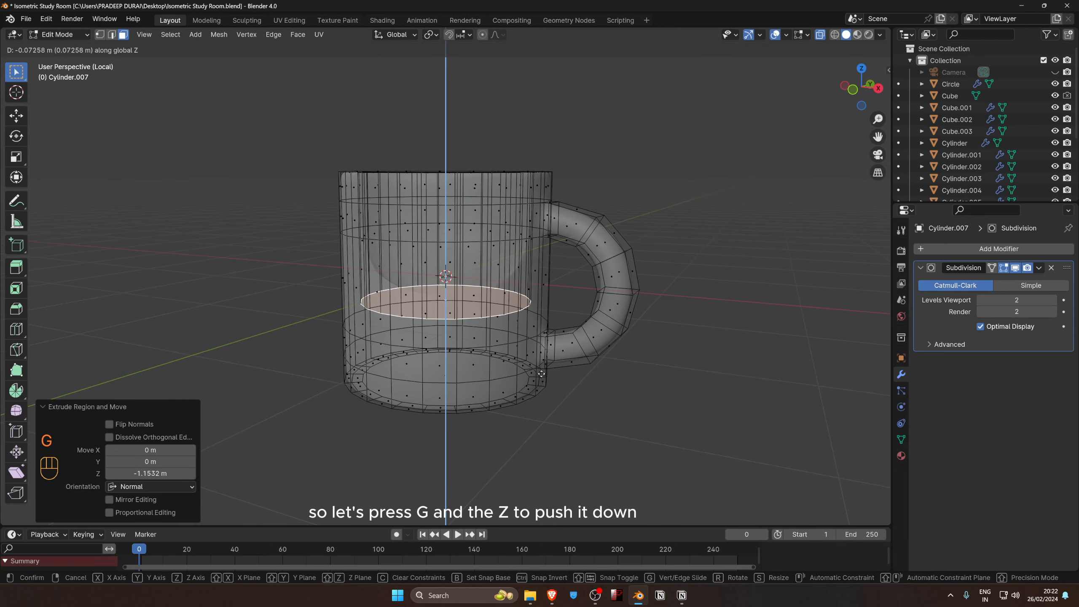
left_click(541, 425)
Inset the mug's inner floor face twice, by about 0.04 m and about 0.11 m.
middle_click_drag(540, 410, 549, 403)
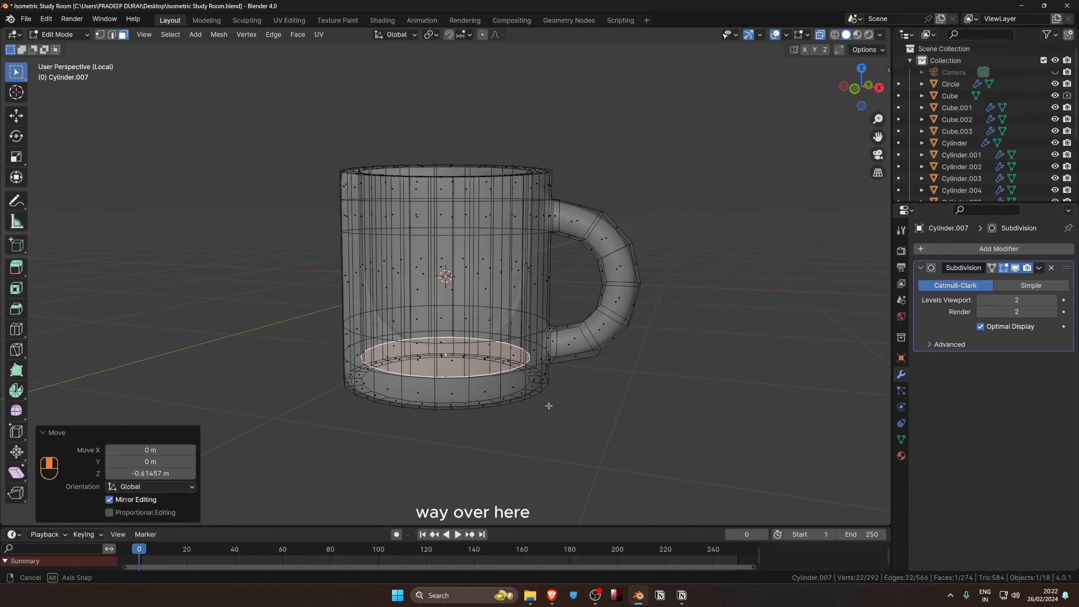
key("i")
left_click(724, 450)
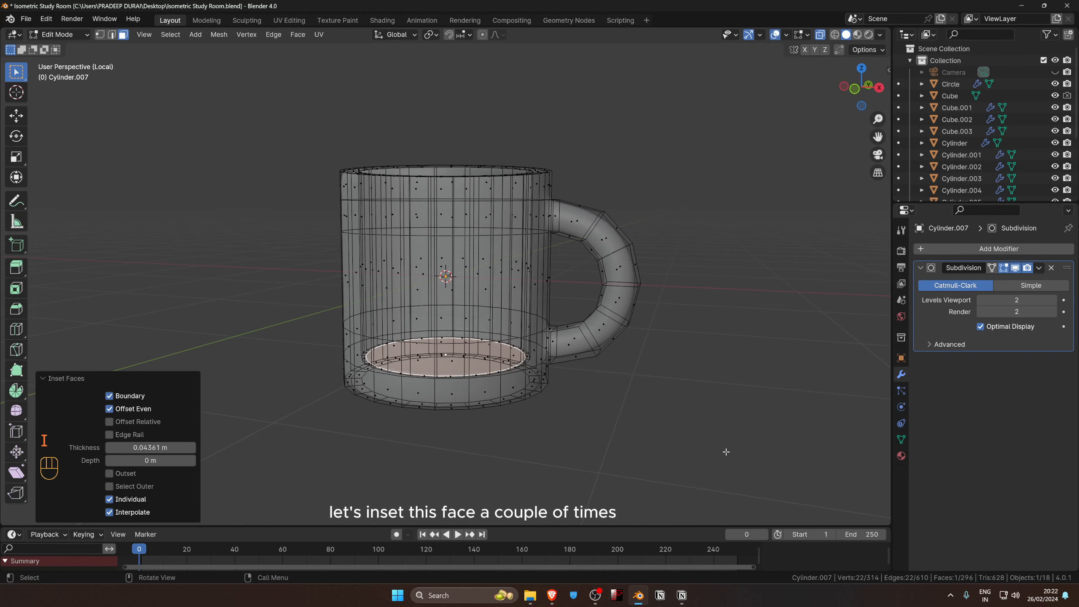
key("i")
left_click(719, 450)
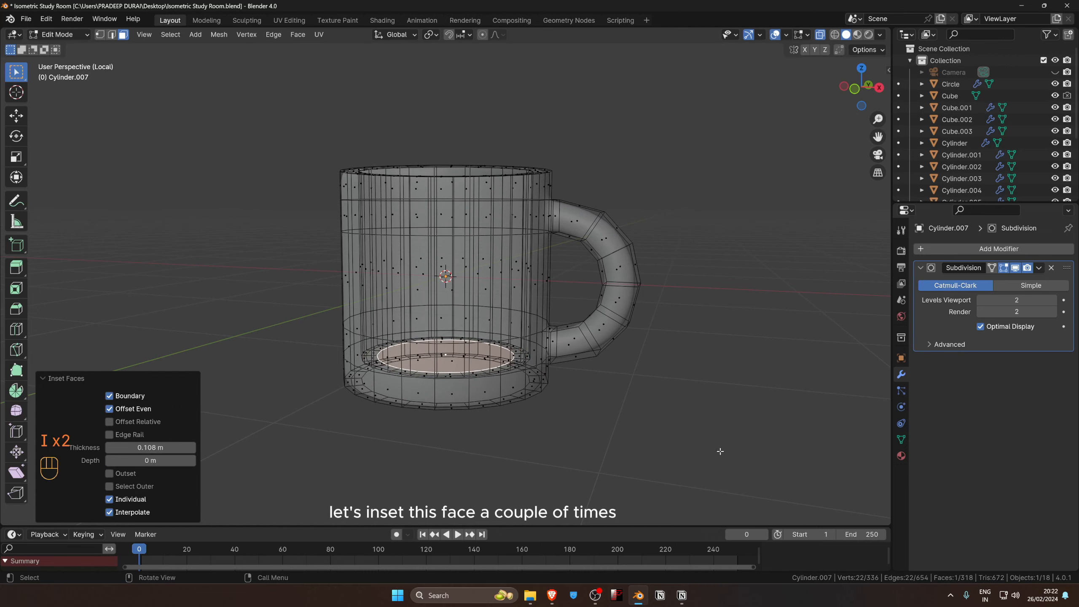
middle_click_drag(698, 438, 591, 367)
key("alt")
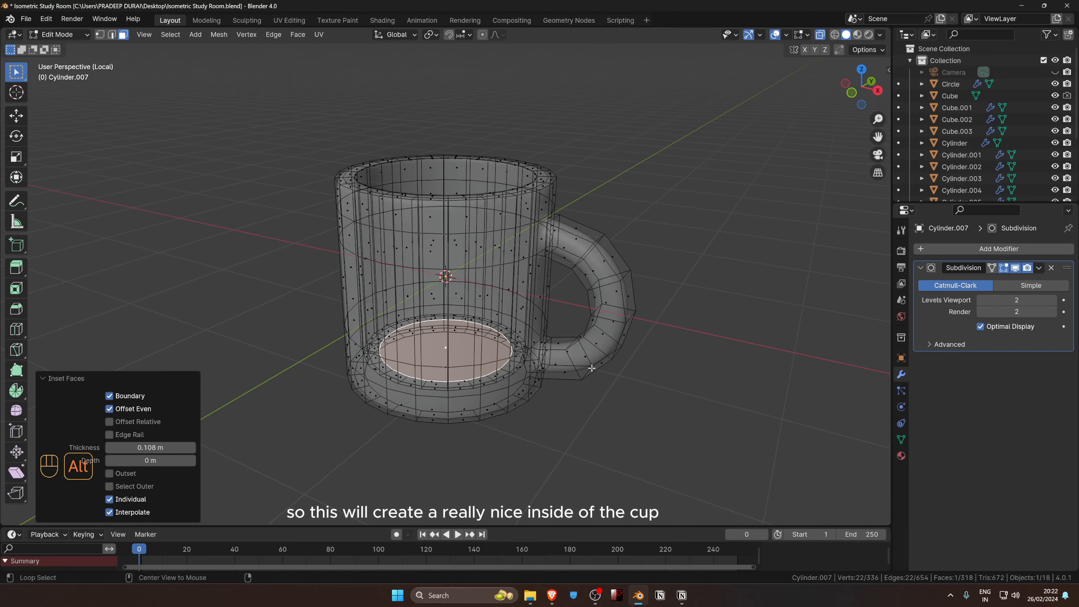
Turn off X-ray display and show the edit cage on the Subdivision modifier's result.
key("alt+z")
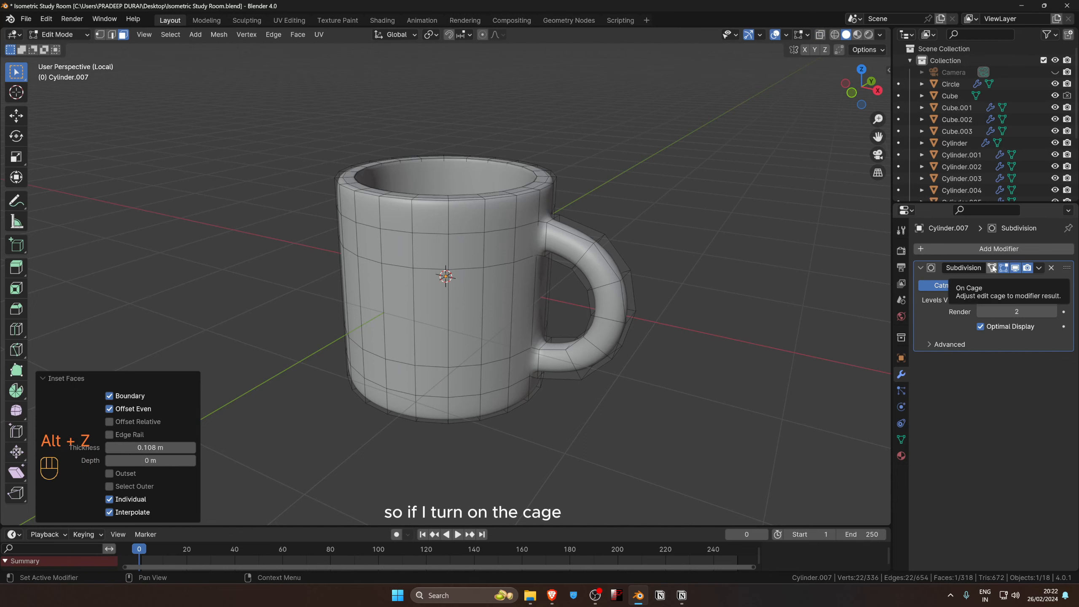
left_click(992, 267)
middle_click_drag(705, 236, 552, 234)
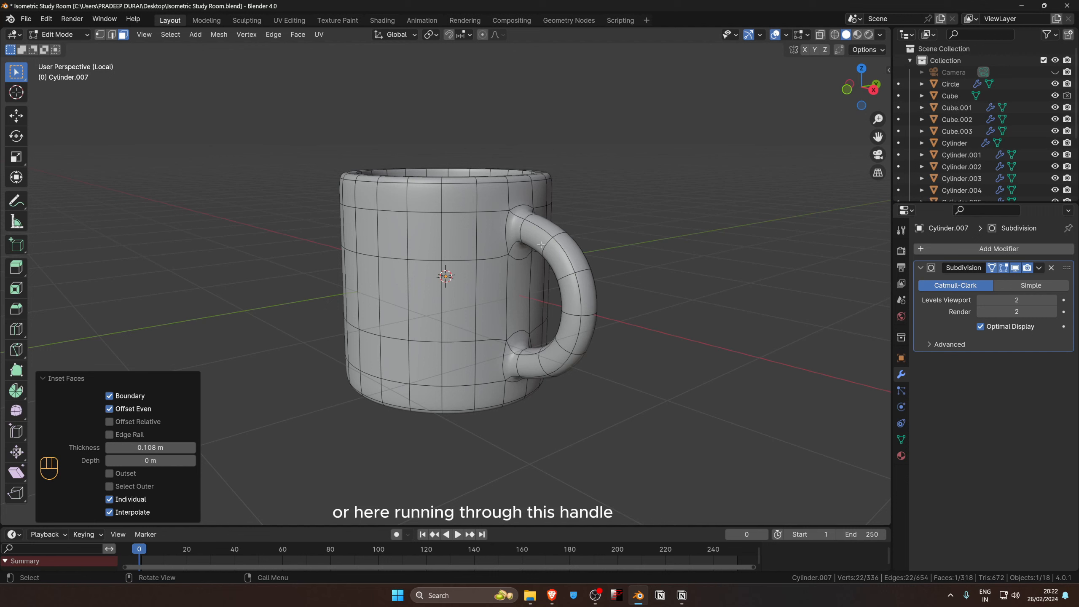
Add a centred edge loop running through the handle and around the mug's body, and bevel it about 0.07 m wide with one segment.
key("ctrl+r")
left_click(521, 228)
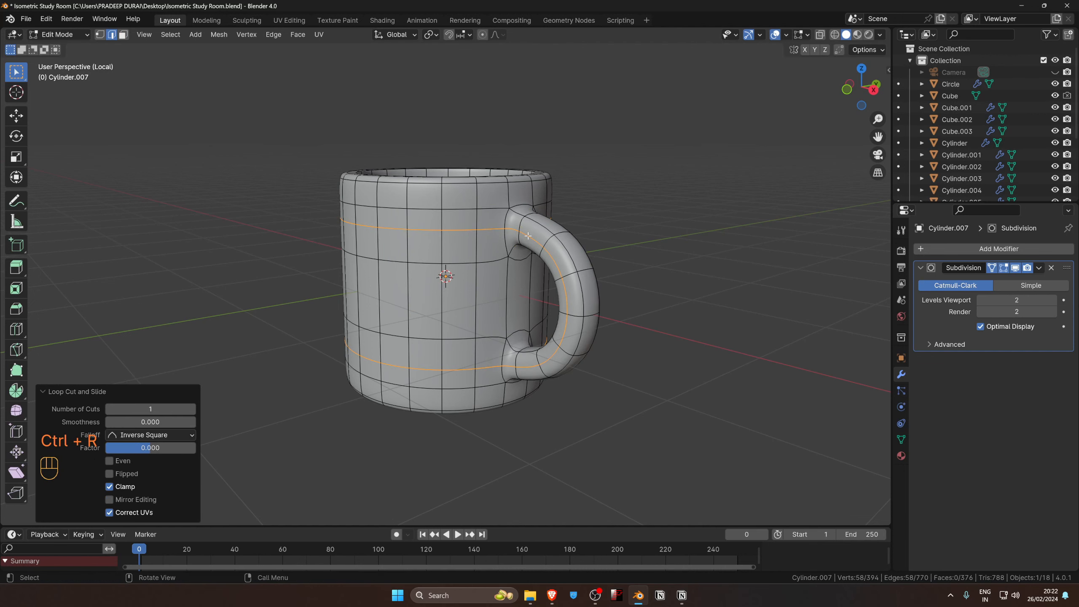
key("ctrl+b")
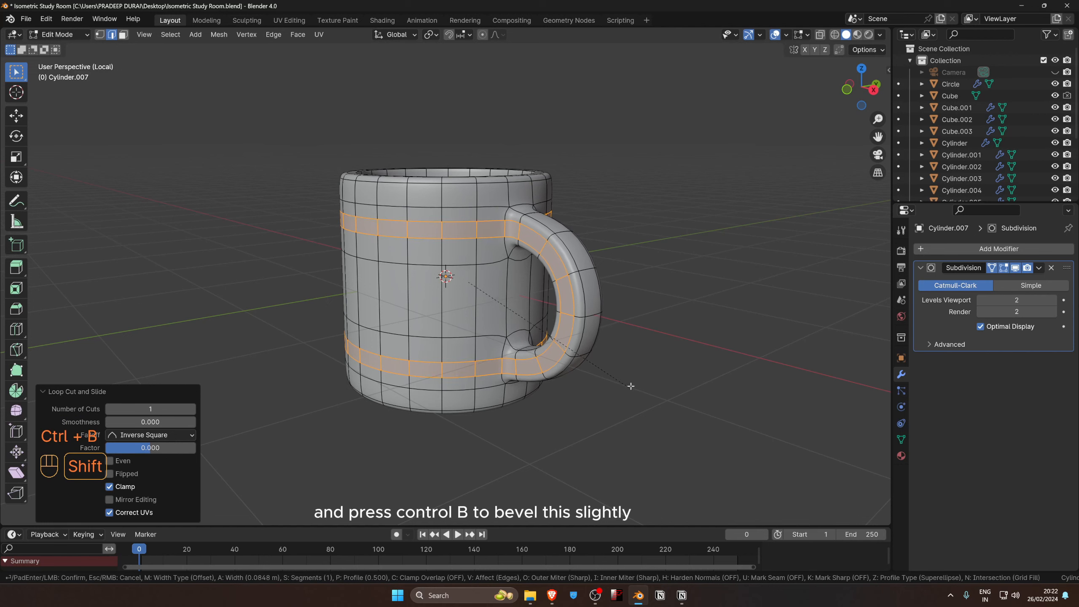
left_click(629, 379)
key("ctrl+z")
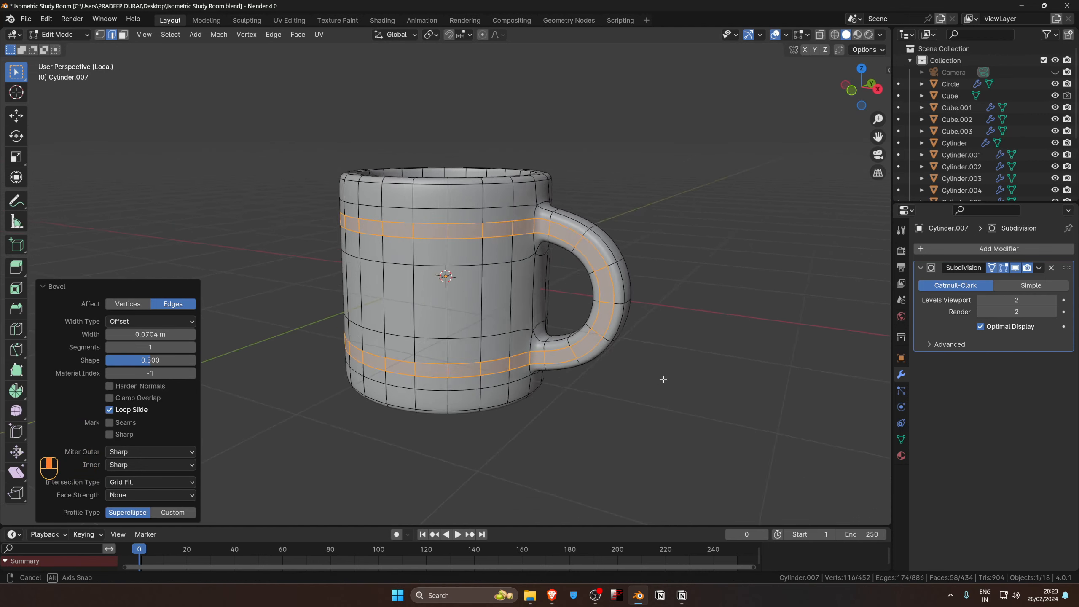
key("Tab")
middle_click_drag(670, 376, 489, 222)
Add an edge loop around the mug's body close to the base, with an edge slide of about 0.47.
key("Tab")
middle_click_drag(483, 324, 477, 331)
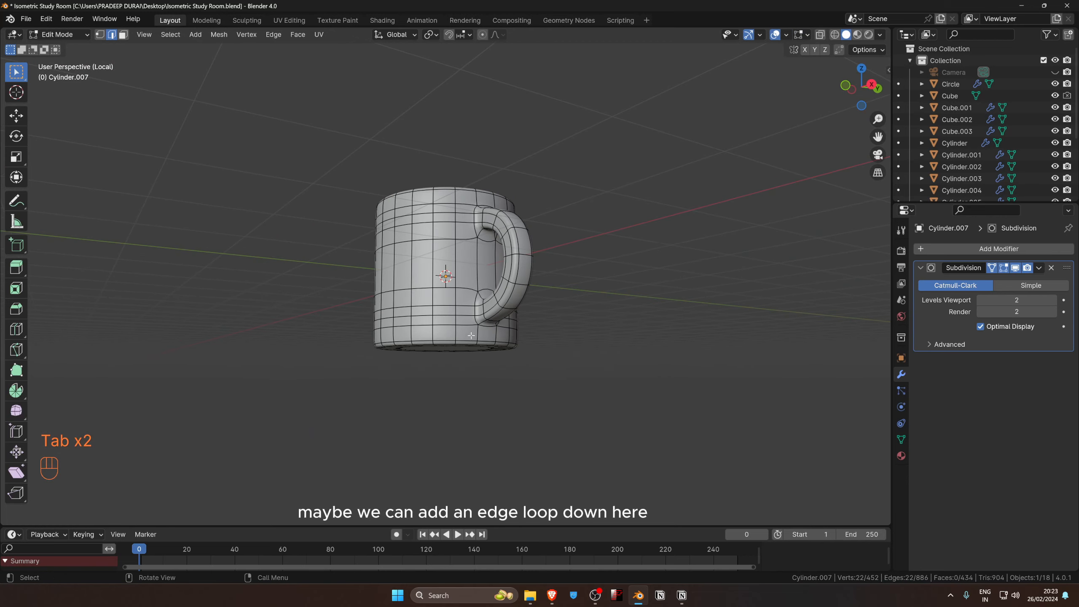
key("ctrl+r")
left_click(477, 332)
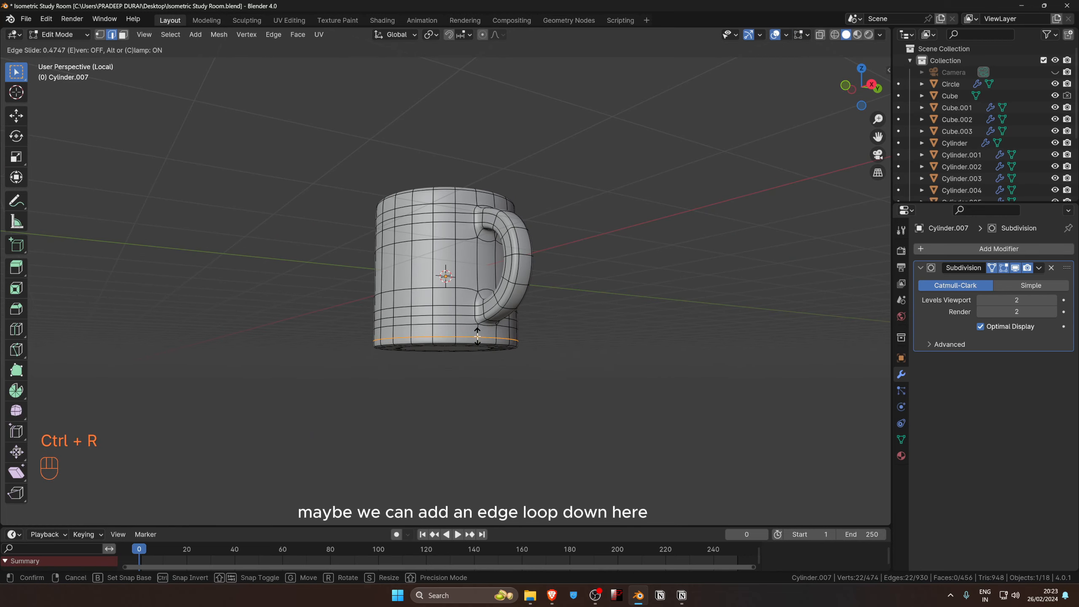
left_click(477, 336)
key("Tab")
middle_click_drag(479, 328, 462, 231)
Add an edge loop around the mug's body just below the rim, with an edge slide of about -0.29.
key("Tab")
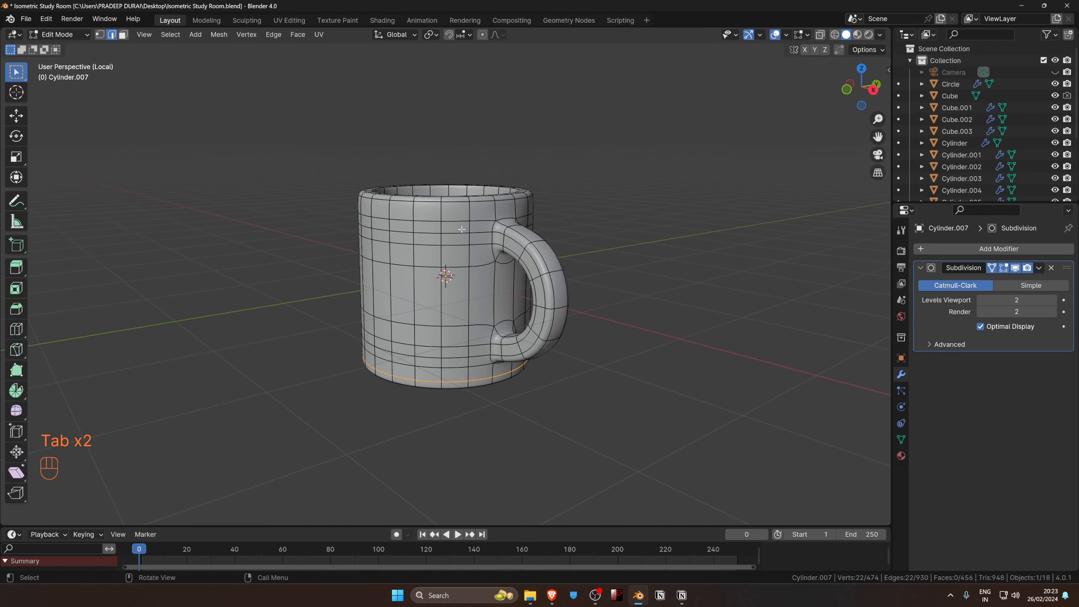
key("ctrl+r")
left_click(465, 206)
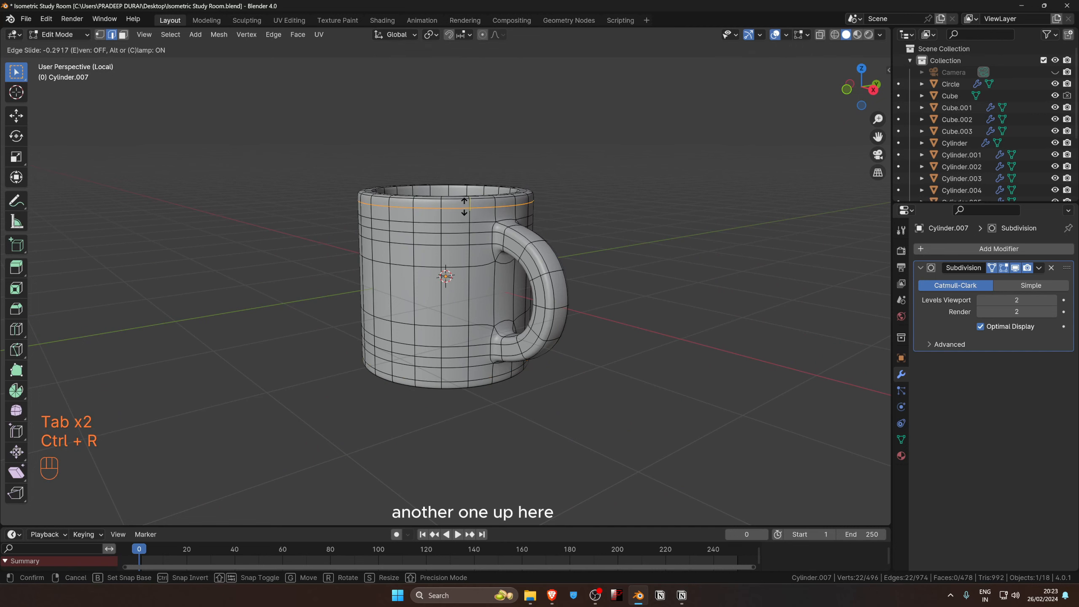
left_click(464, 206)
key("Tab")
middle_click_drag(462, 204, 450, 286)
key("Tab")
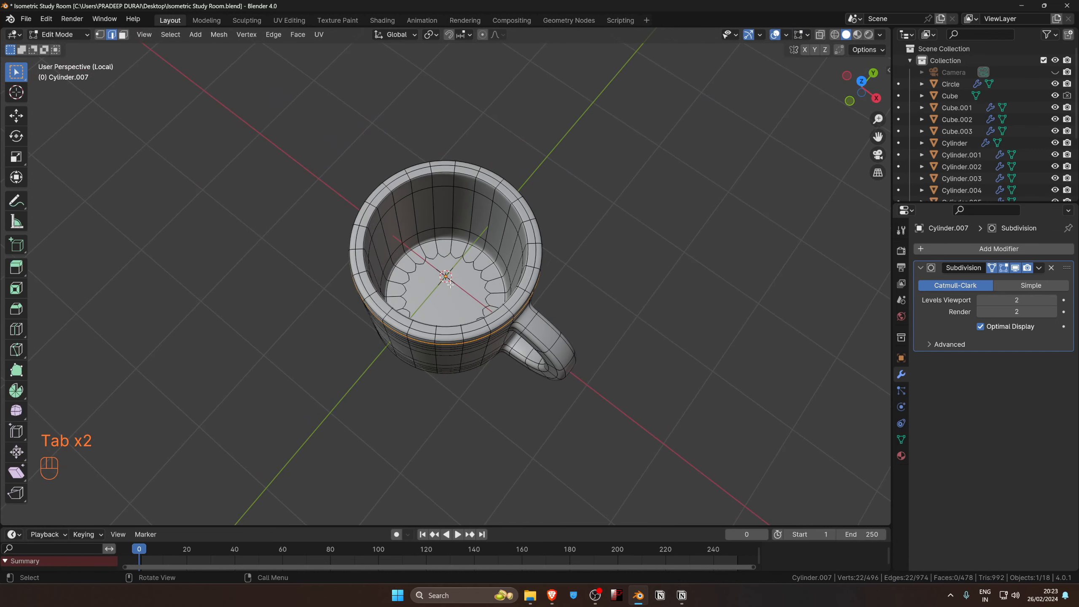
Select the mug's inner floor face, grow the selection three times up the inner wall, and duplicate those faces in place.
key("3")
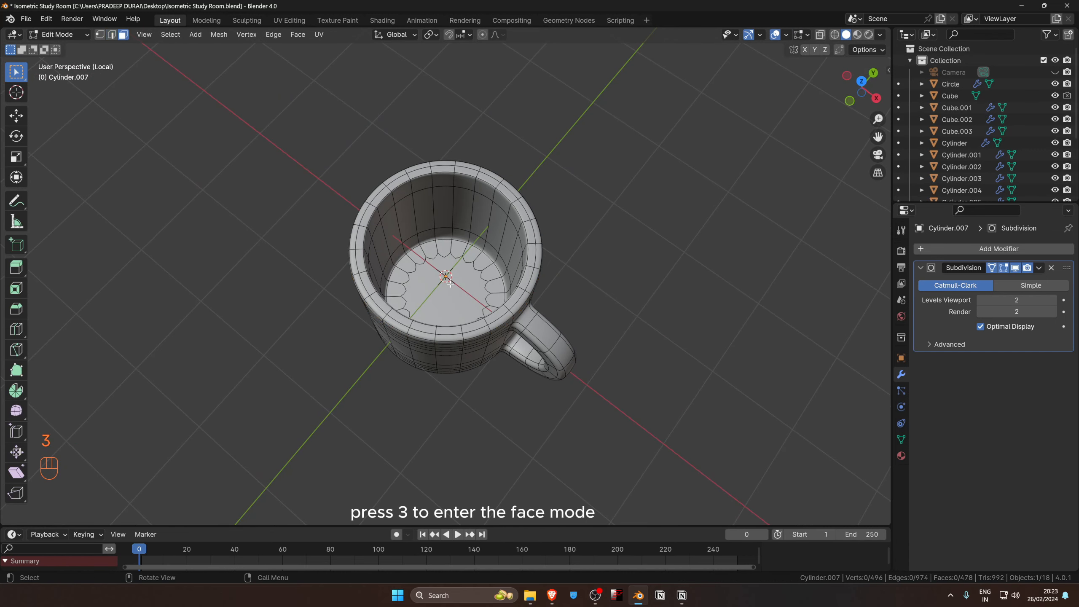
left_click(446, 279)
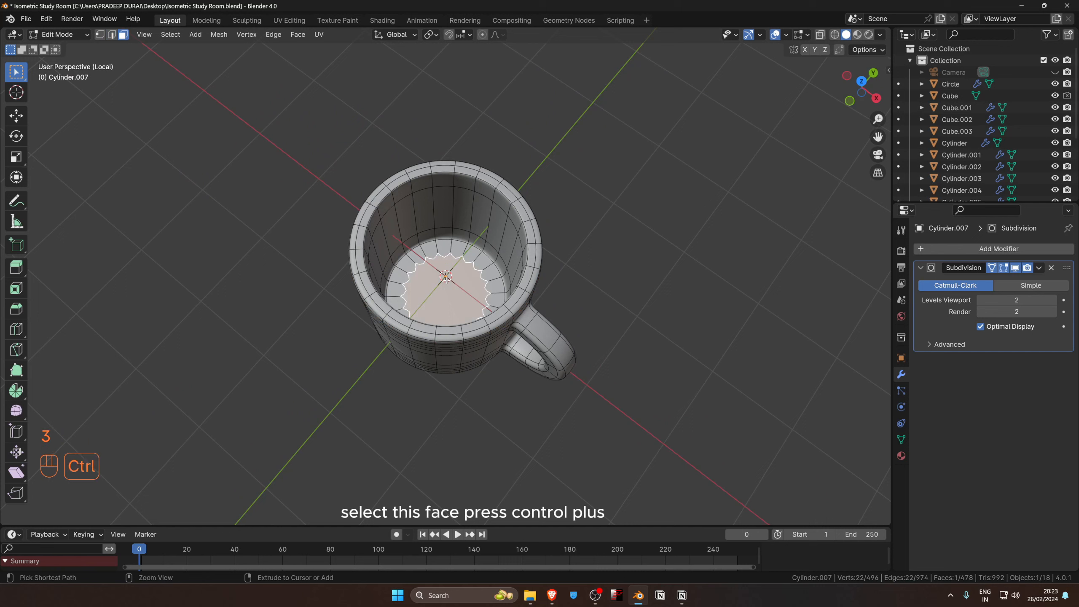
key("ctrl+KP_Add")
key("ctrl+KP_Add")
key("ctrl+KP_Add")
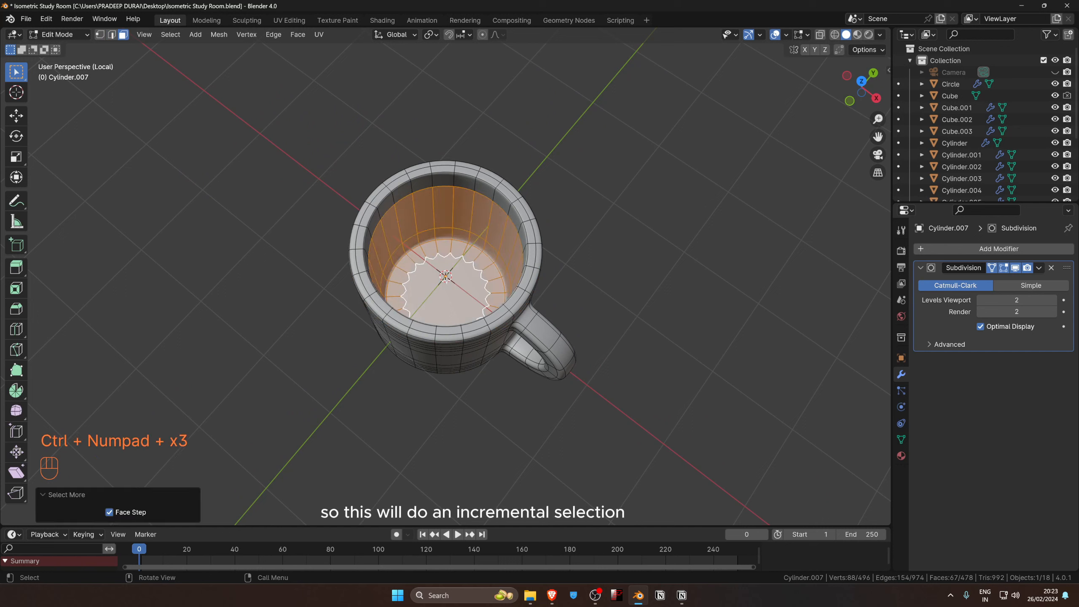
key("shift+d")
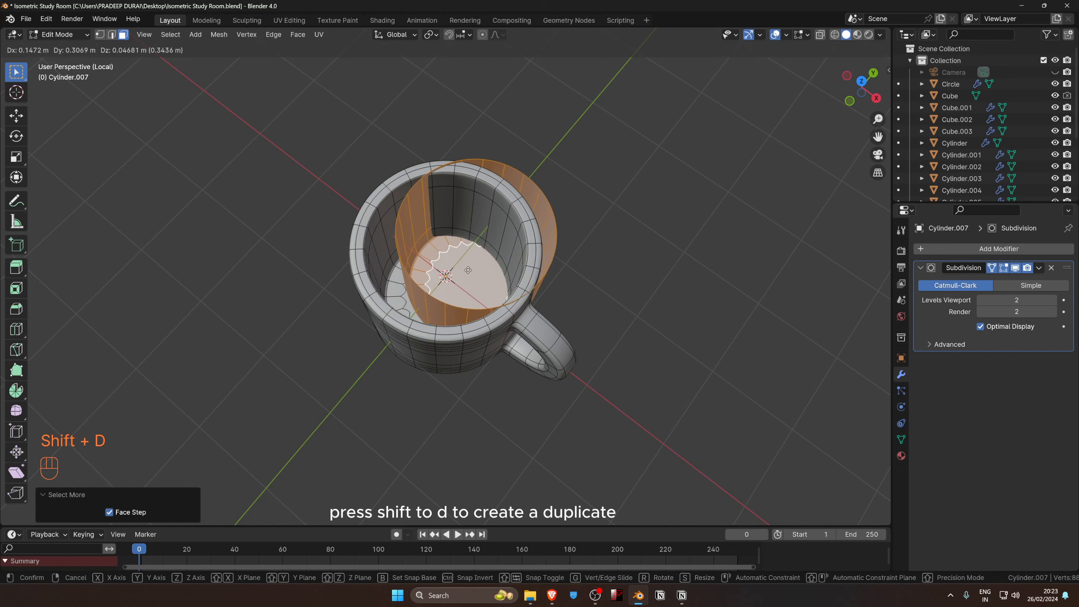
right_click(454, 268)
middle_click_drag(448, 255, 418, 175)
Select the open upper edge loop of the duplicated interior and fill it with a face.
key("2")
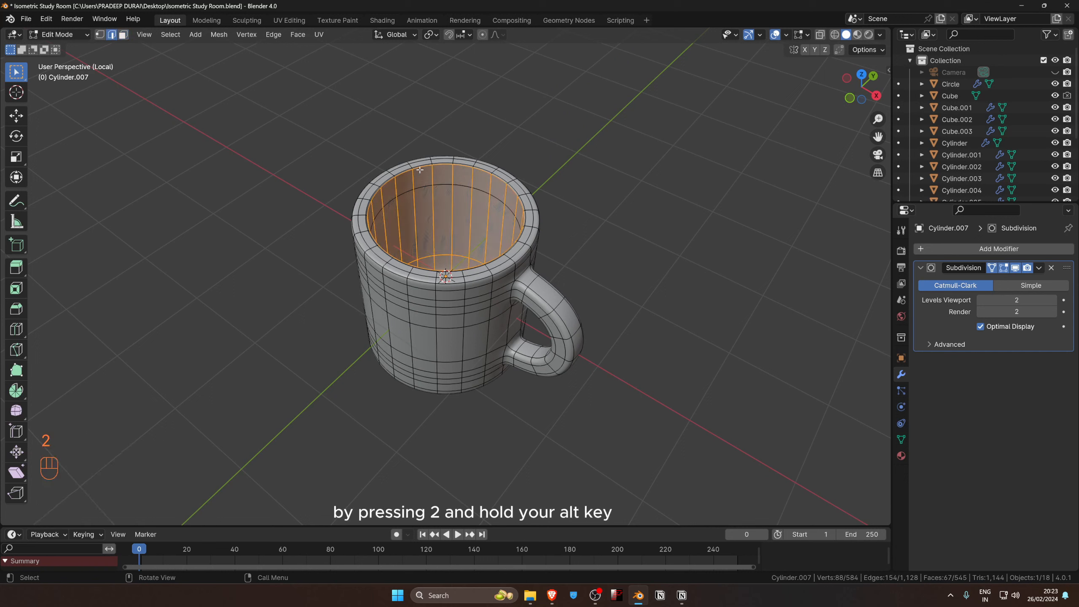
left_click(422, 178, "alt")
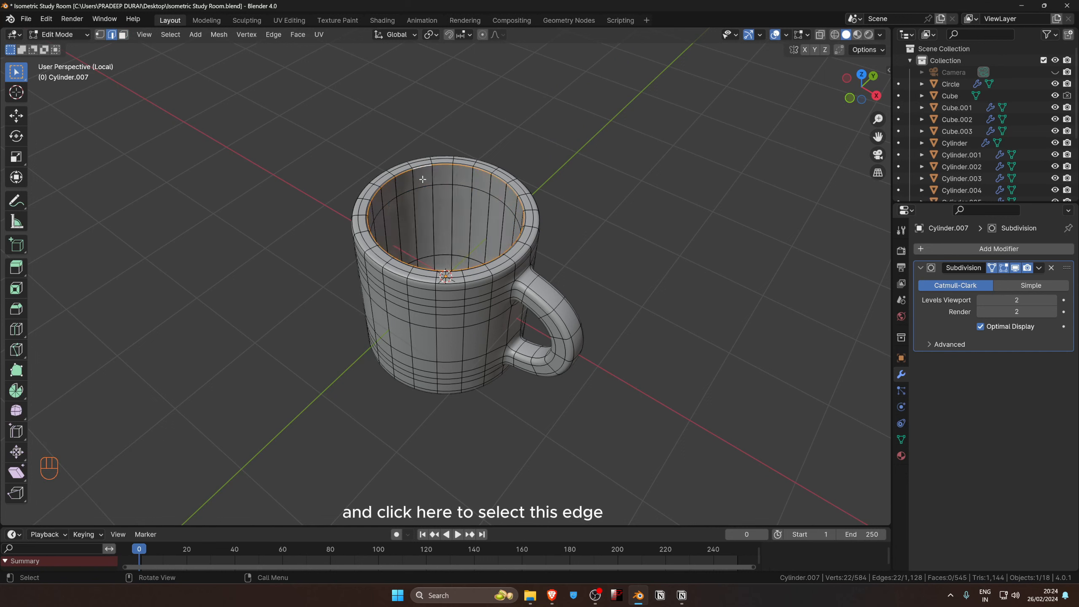
key("g")
right_click(431, 182)
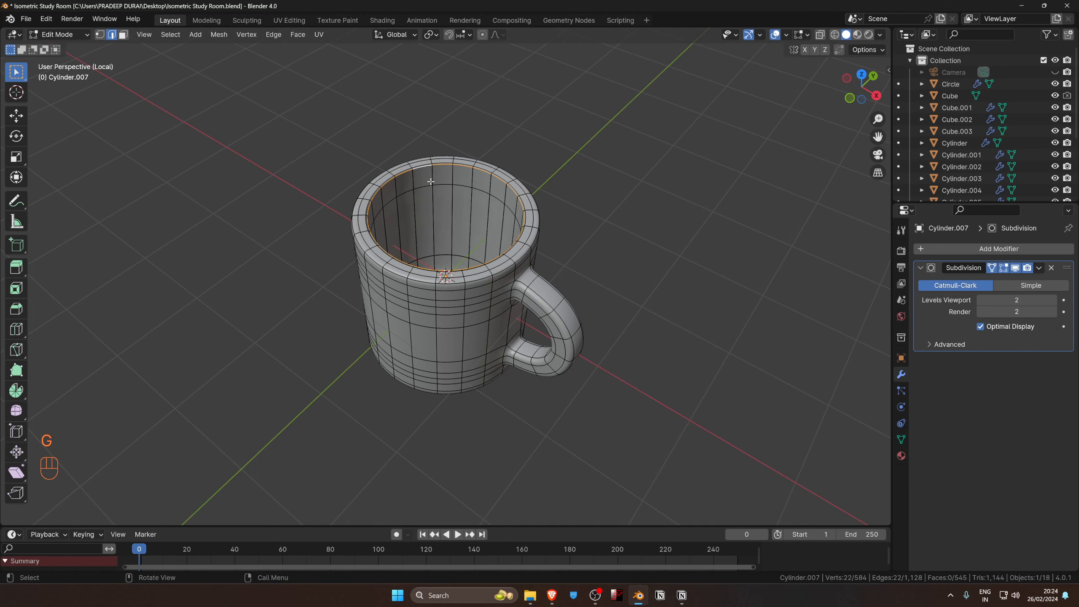
key("f")
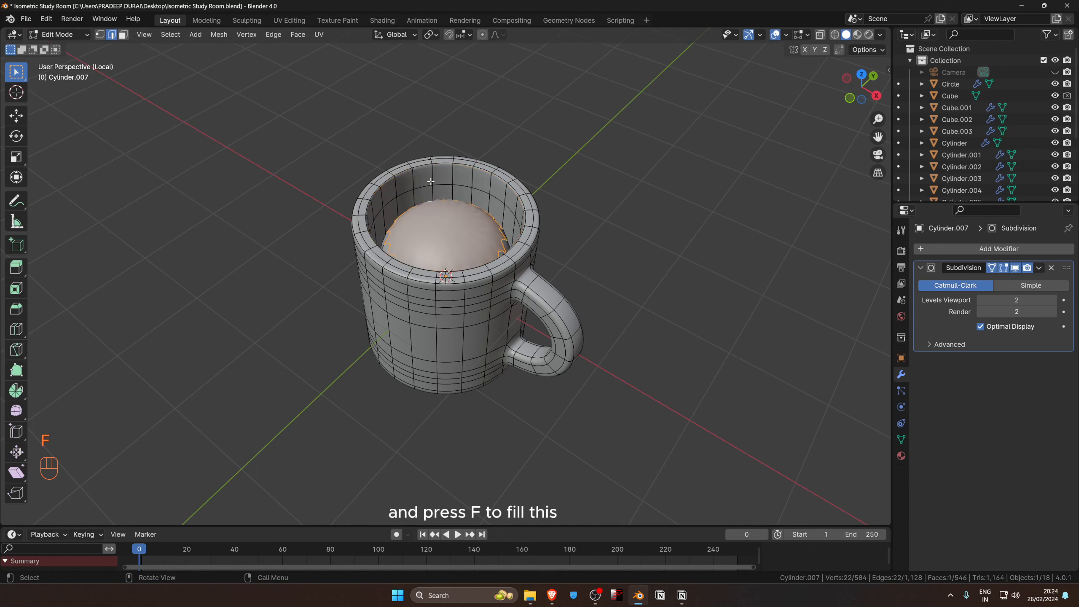
Inset the filled coffee face twice, by 0 m and about 0.09 m.
key("i")
key("i")
left_click(628, 256)
key("i")
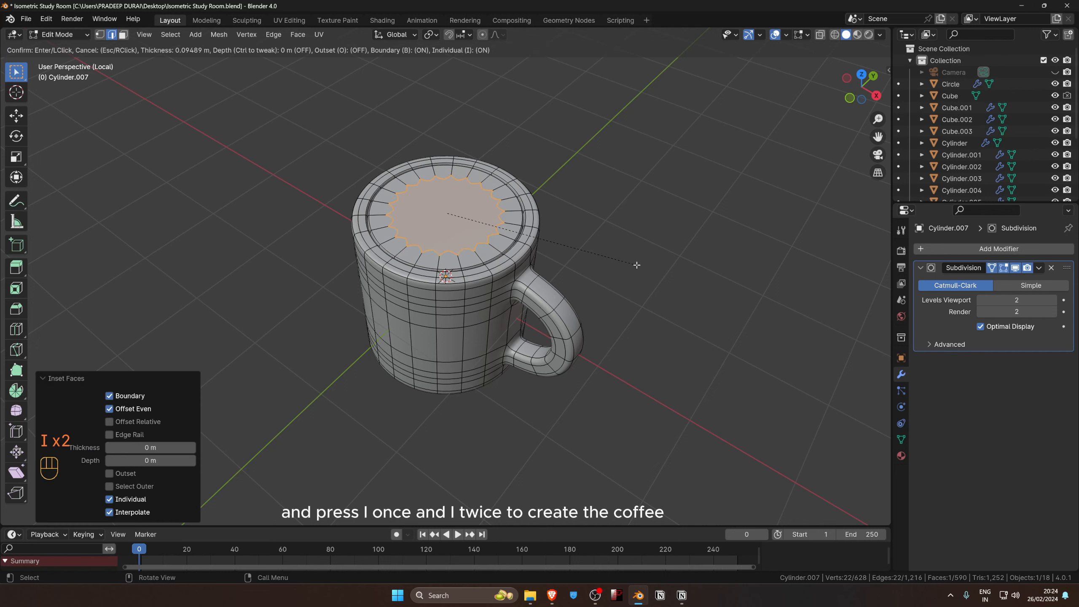
left_click(632, 264)
key("Tab")
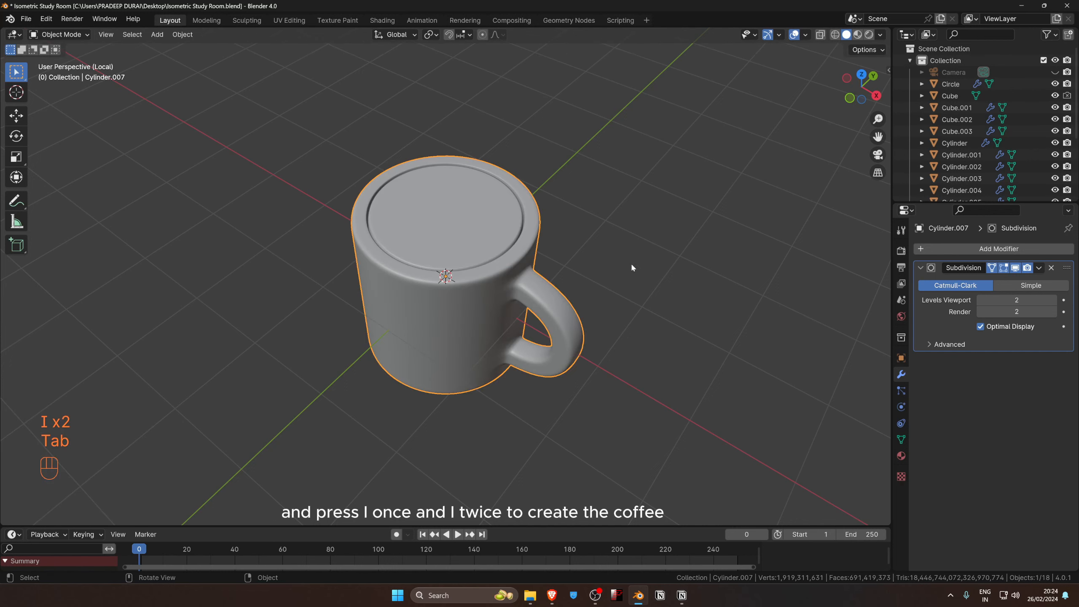
Scale the outer edge loop of the coffee surface out by about 1.04.
key("Tab")
scroll(552, 245, "up", 2)
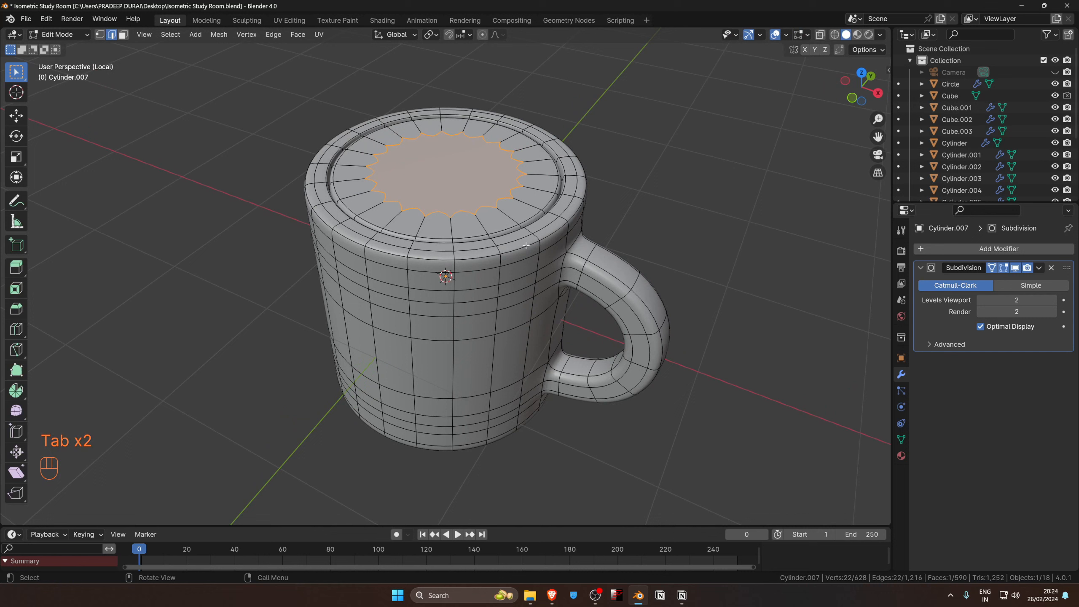
left_click(439, 236, "alt")
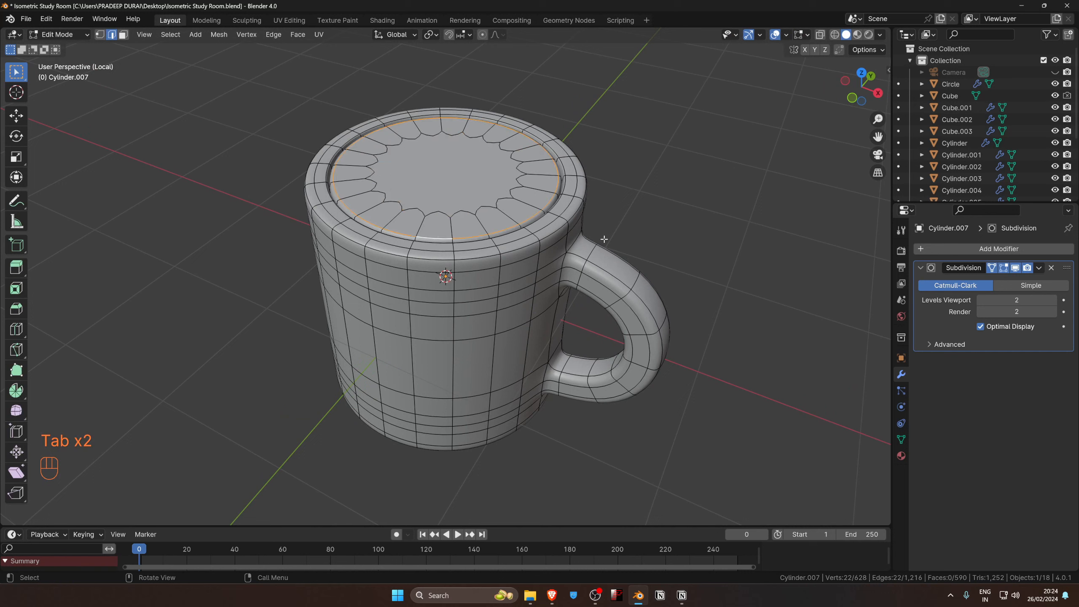
key("s")
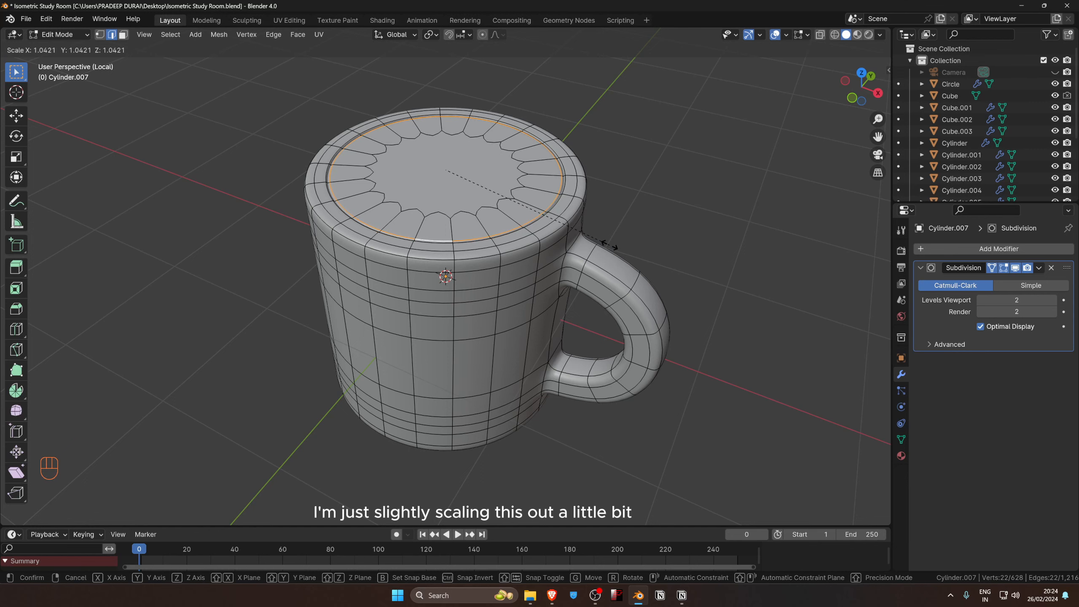
key("Tab")
scroll(607, 249, "down", 3)
mouse_move(606, 248)
middle_mouse_down()
mouse_move(616, 313)
mouse_move(614, 230)
middle_mouse_up()
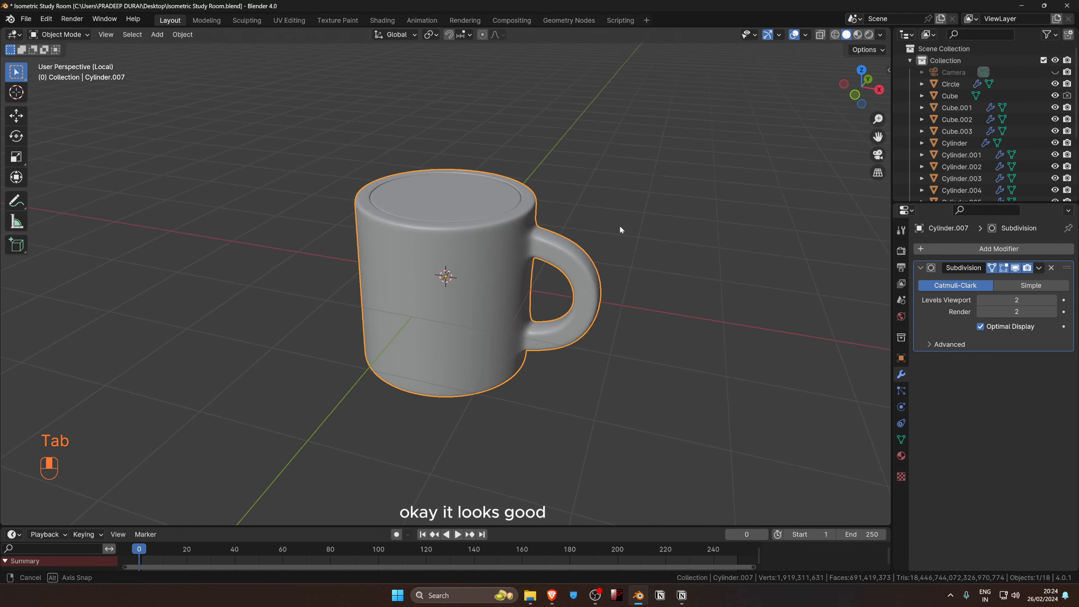
Select the coffee's central top face, grow the selection twice, and lower these faces along Z with X-ray display on.
key("Tab")
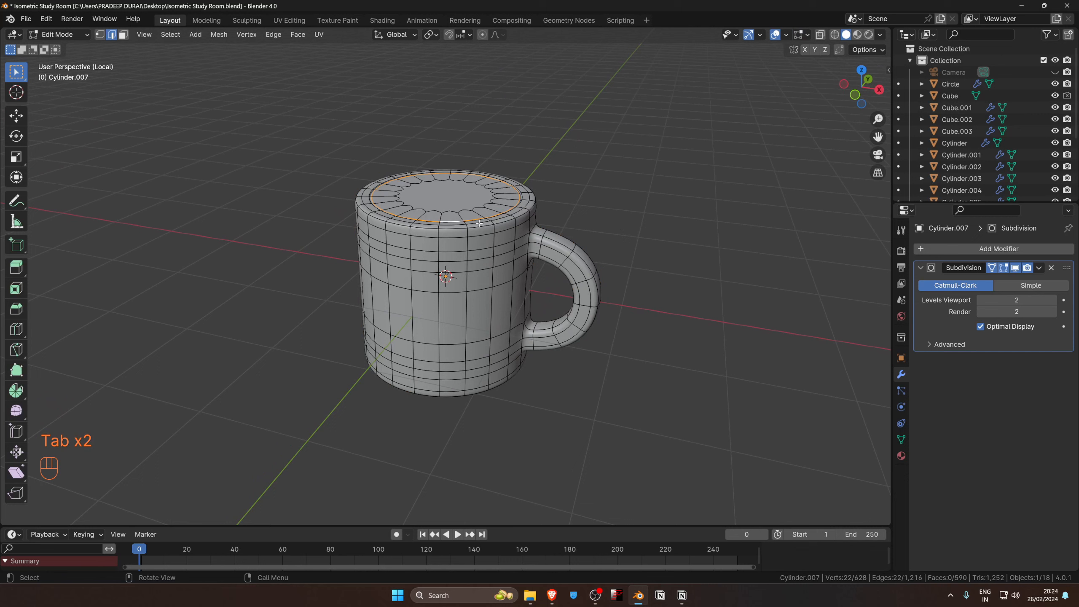
left_click(459, 198, "shift")
key("3")
left_click(452, 190)
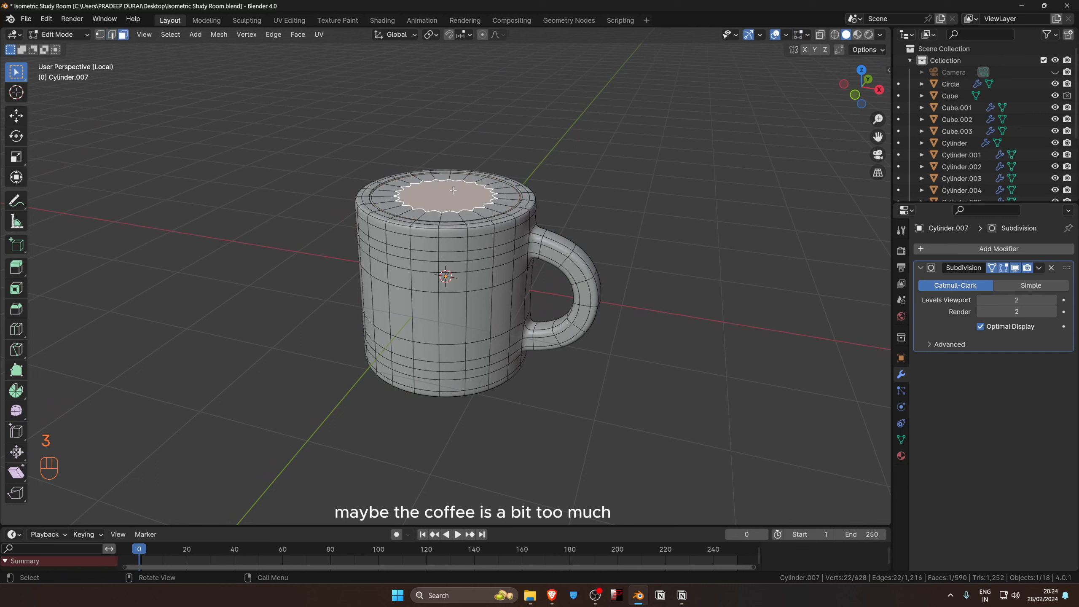
key("ctrl+KP_Add")
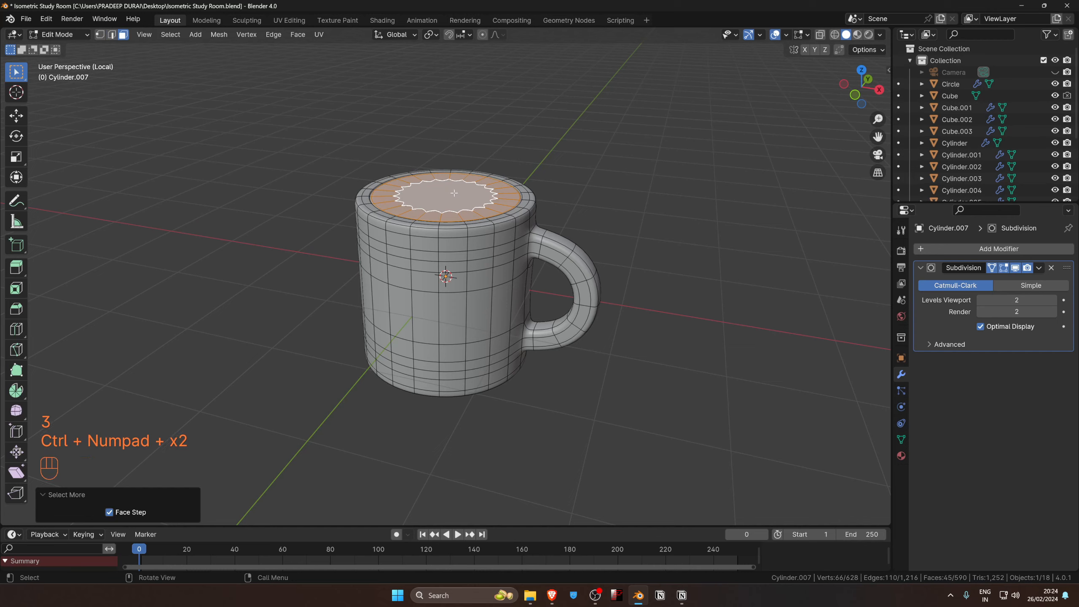
key("alt+z")
middle_click_drag(453, 192, 456, 174)
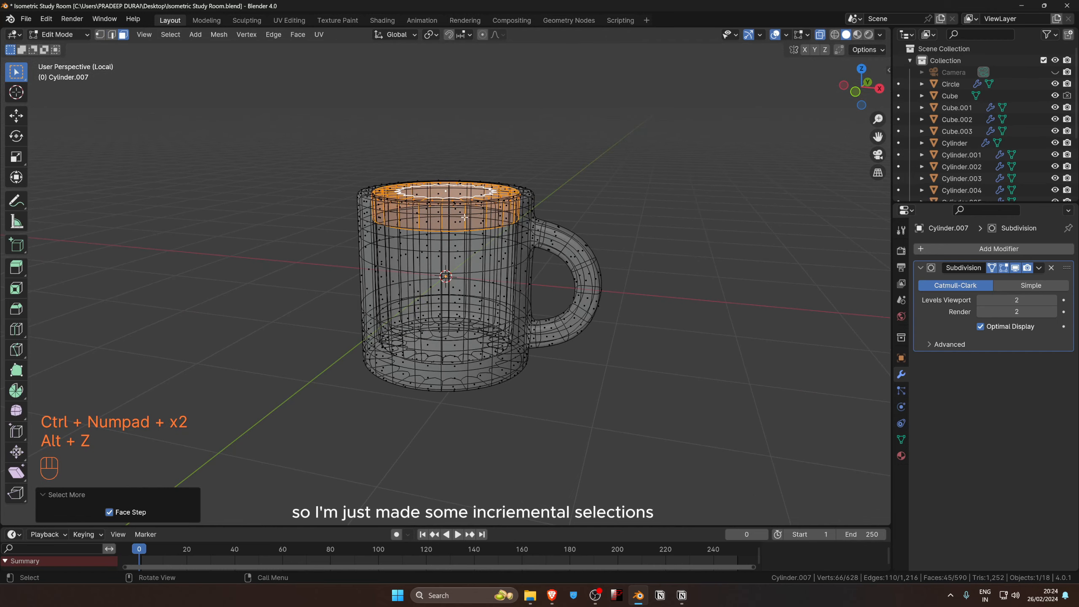
key("g")
key("z")
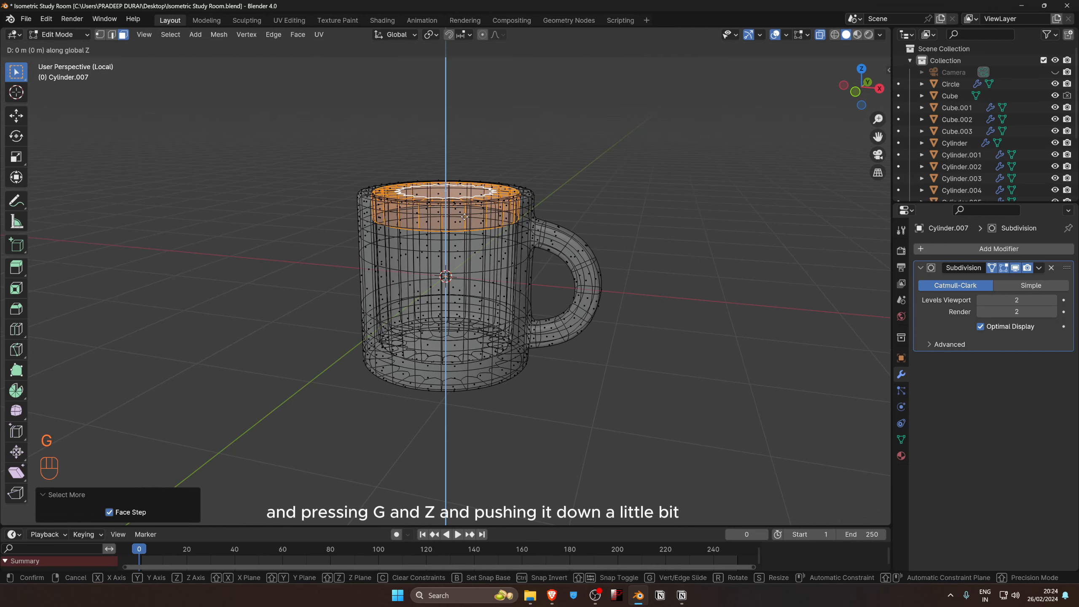
left_click(467, 255)
Turn off X-ray display, return to Object Mode, and leave local view to show the whole room.
key("alt+z")
key("Tab")
mouse_move(459, 261)
middle_mouse_down()
mouse_move(473, 295)
mouse_move(462, 280)
middle_mouse_up()
scroll(462, 281, "down", 2)
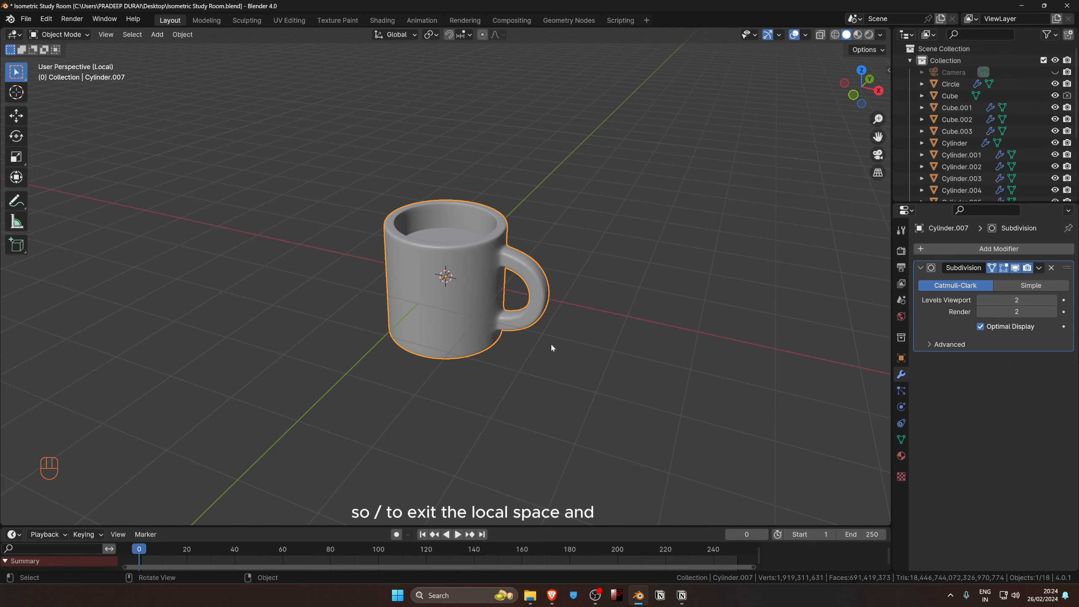
key("slash")
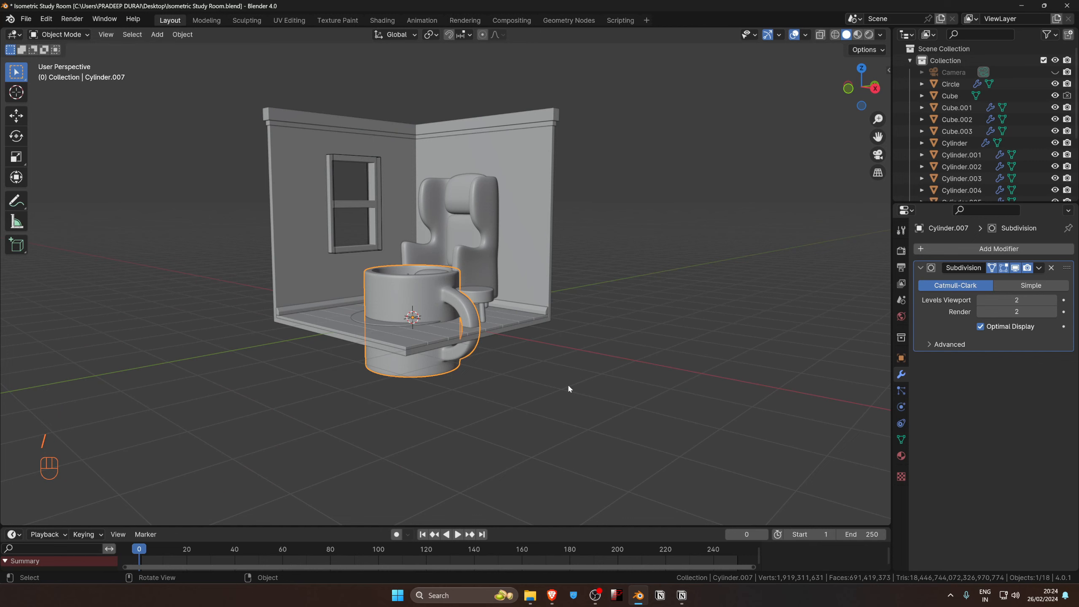
In front view, move the mug about 1.38 m along X and 1.69 m along Z above the small table, and scale it by about 0.2.
key("KP_1")
scroll(459, 372, "up", 2)
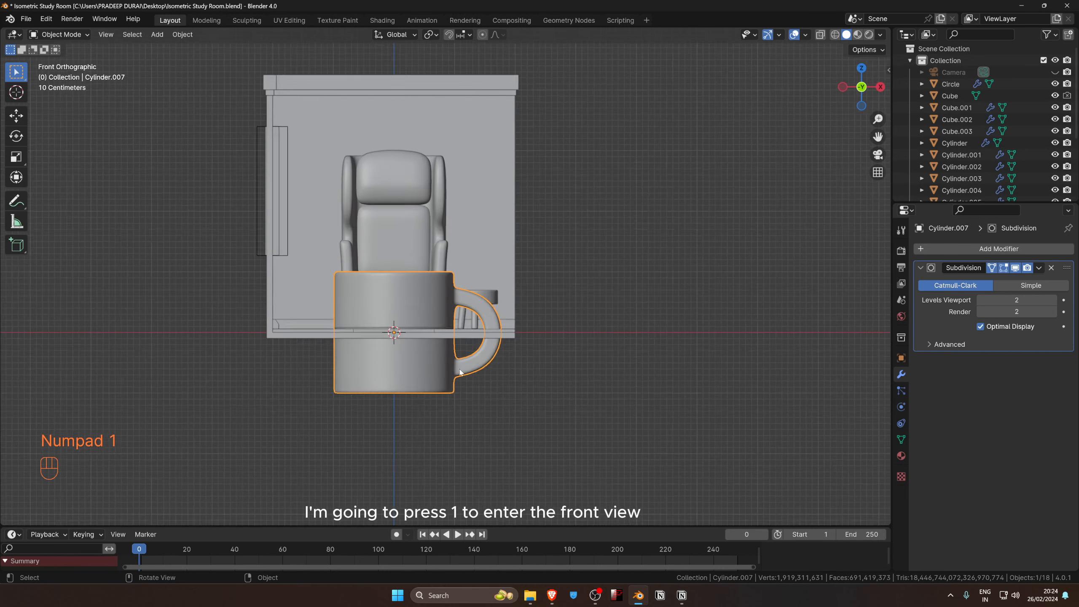
key("g")
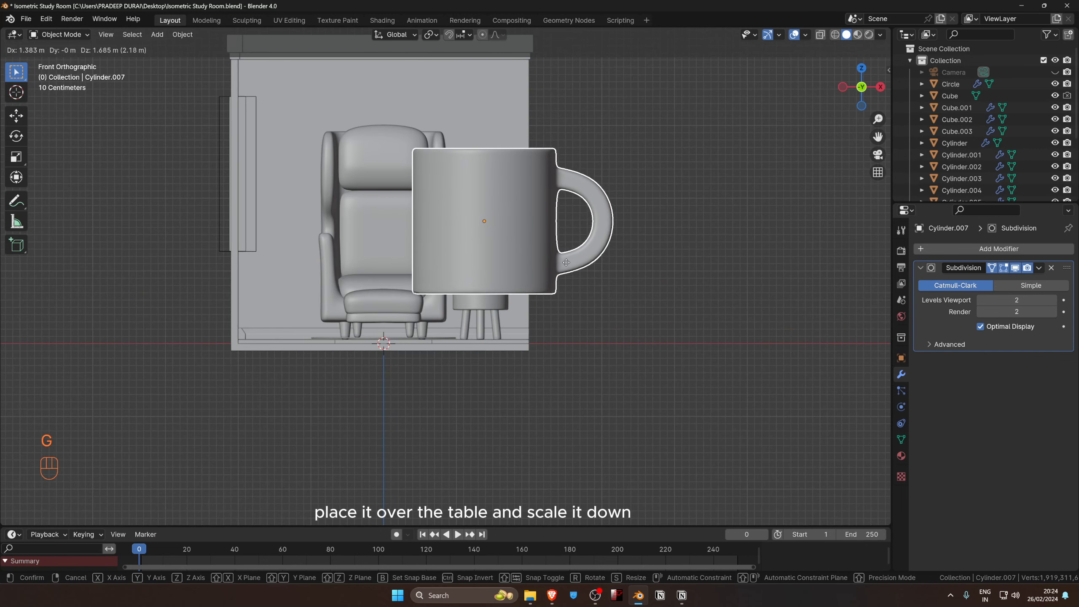
left_click(566, 261)
key("s")
left_click(517, 263)
Move the mug about -0.08 m along X and -0.75 m along Z, just above the small table's top.
key("g")
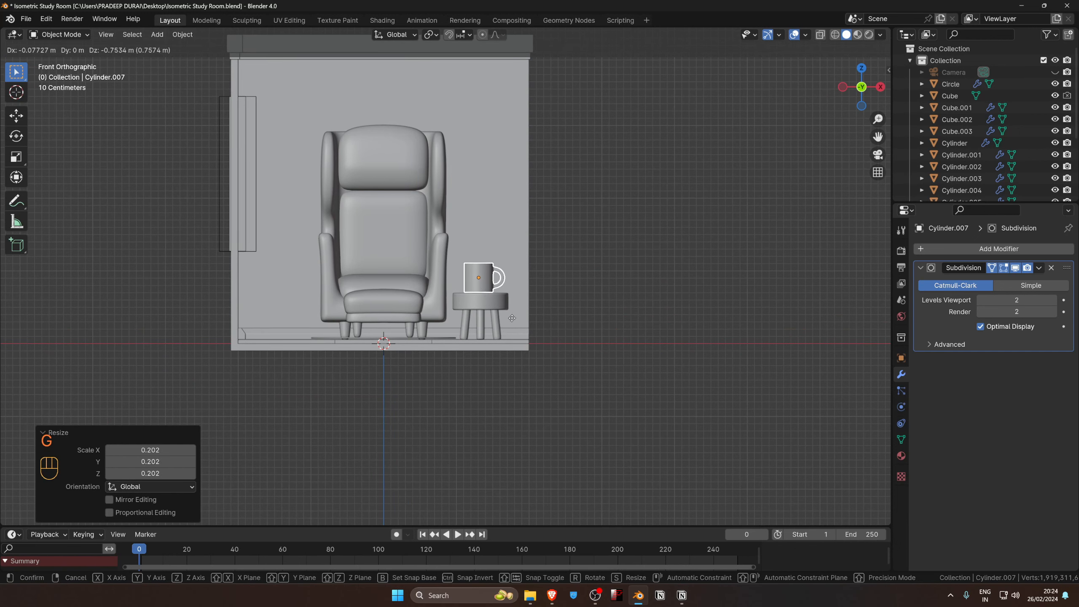
left_click(511, 318)
key("shift+b")
left_click_drag(599, 367, 412, 204)
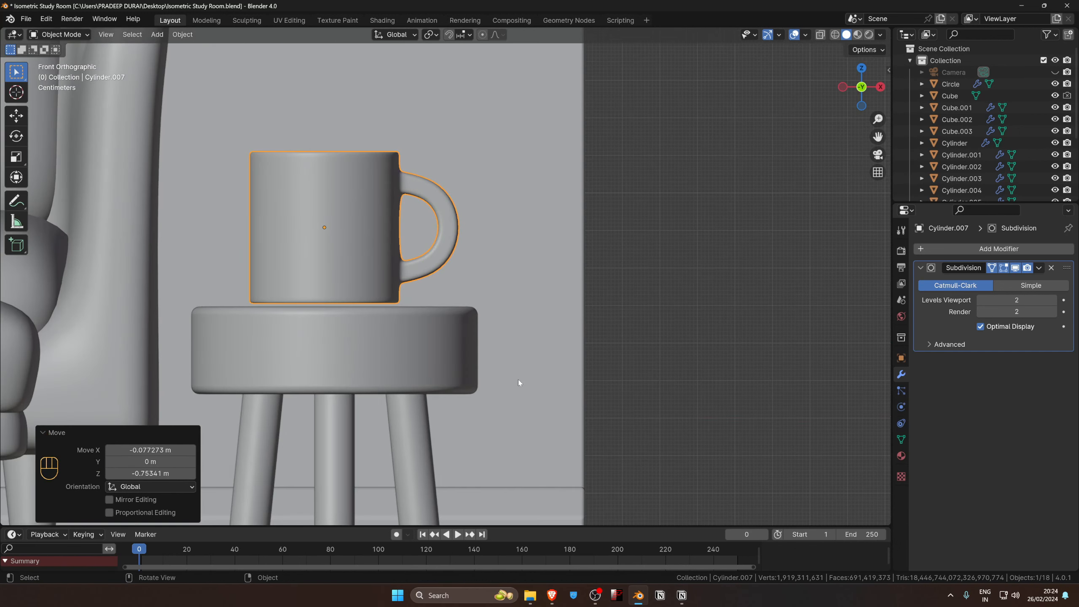
Scale the mug by about 0.81 and move it about 0.05 m along X and -0.025 m along Z over the small table.
key("s")
left_click(484, 352)
scroll(482, 340, "down", 6)
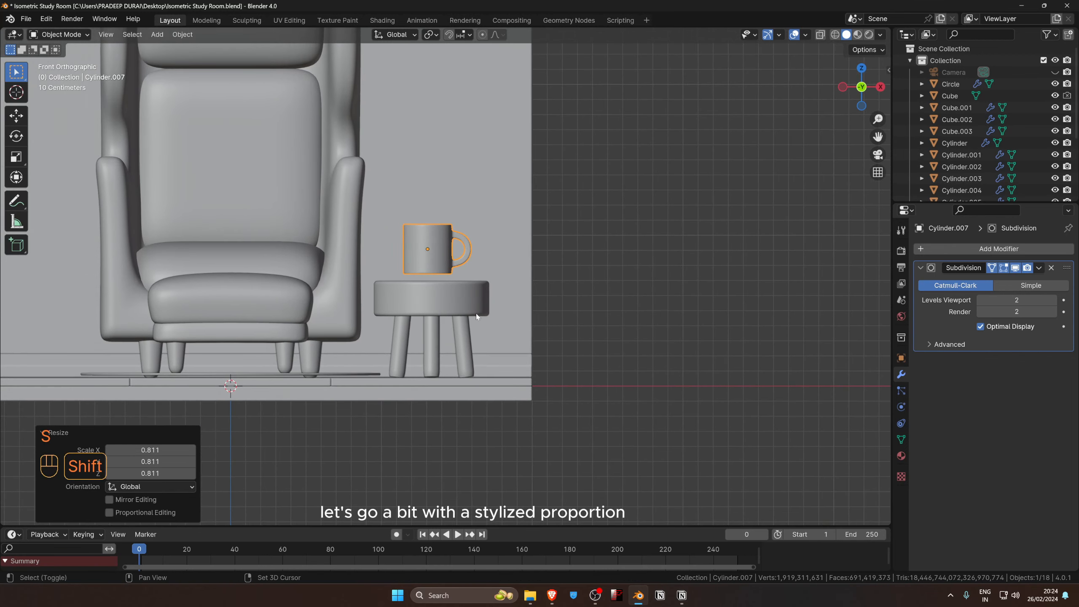
scroll(476, 316, "up", 1)
key("g")
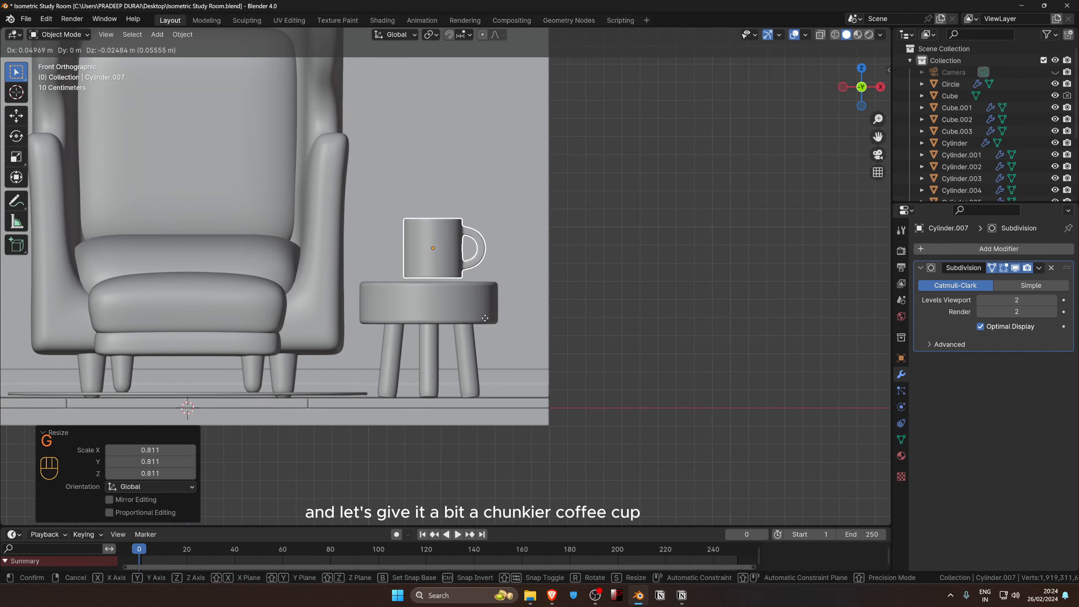
left_click(484, 317)
scroll(482, 336, "up", 6)
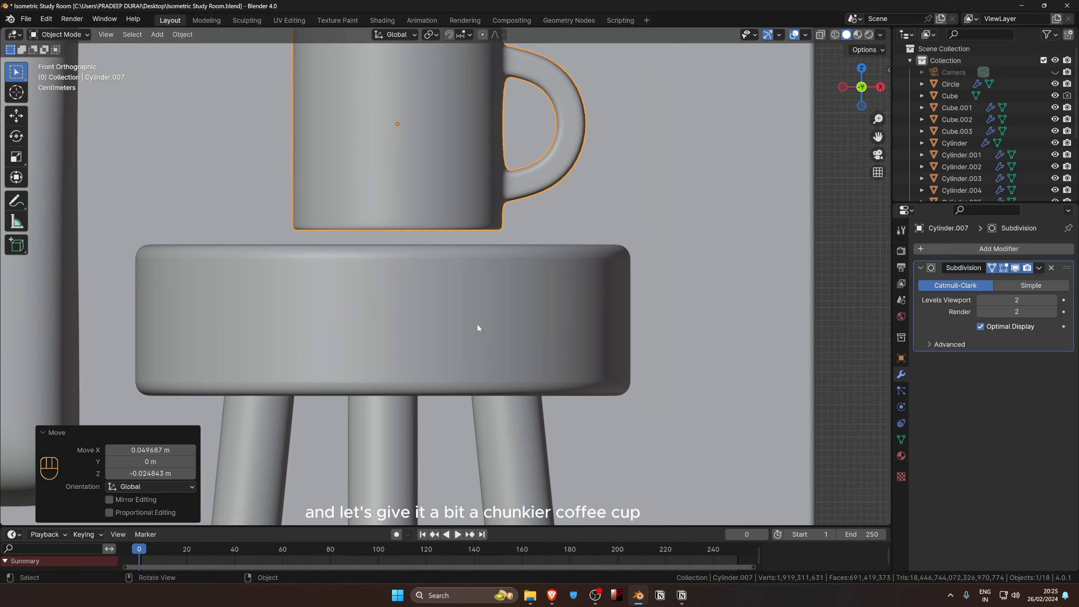
scroll(477, 323, "down", 4)
Duplicate the small table's top about 0.14 m upward along Z and scale the copy by about 0.49 as a coaster.
left_click(442, 287)
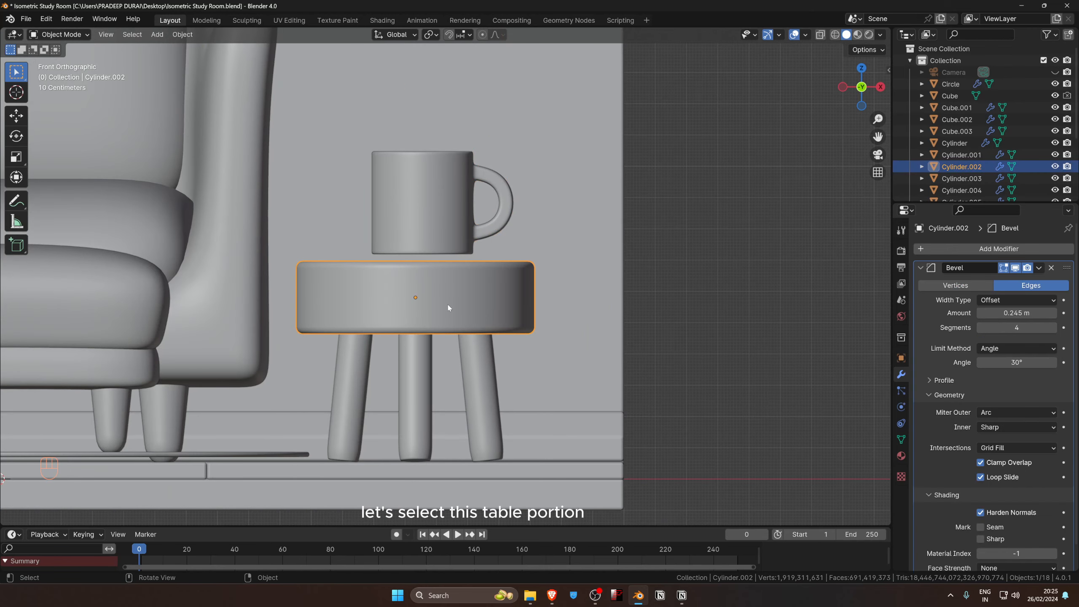
key("shift+d")
key("z")
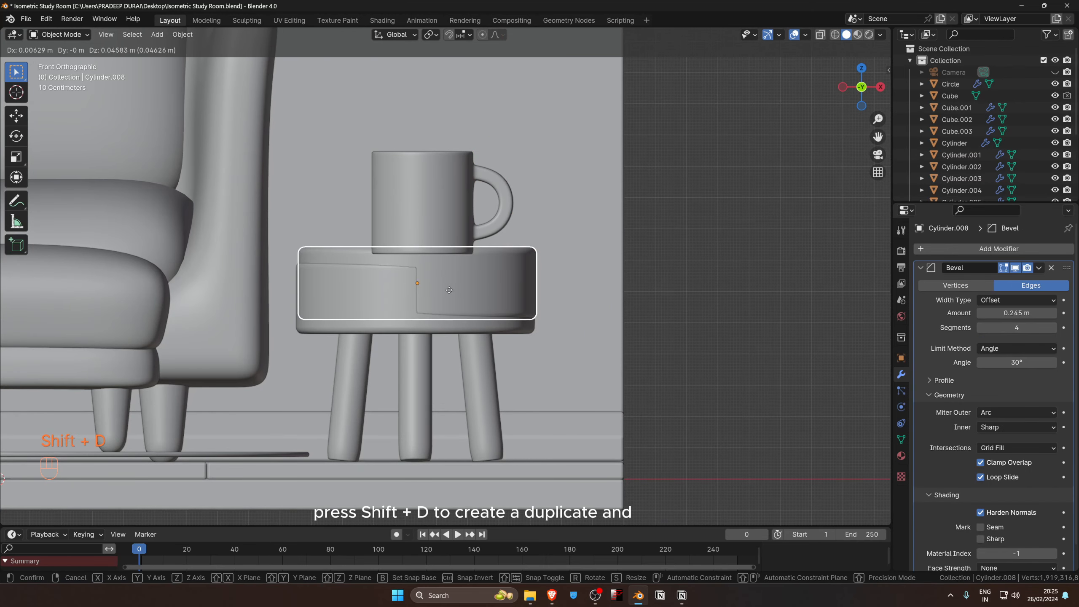
left_click(453, 259)
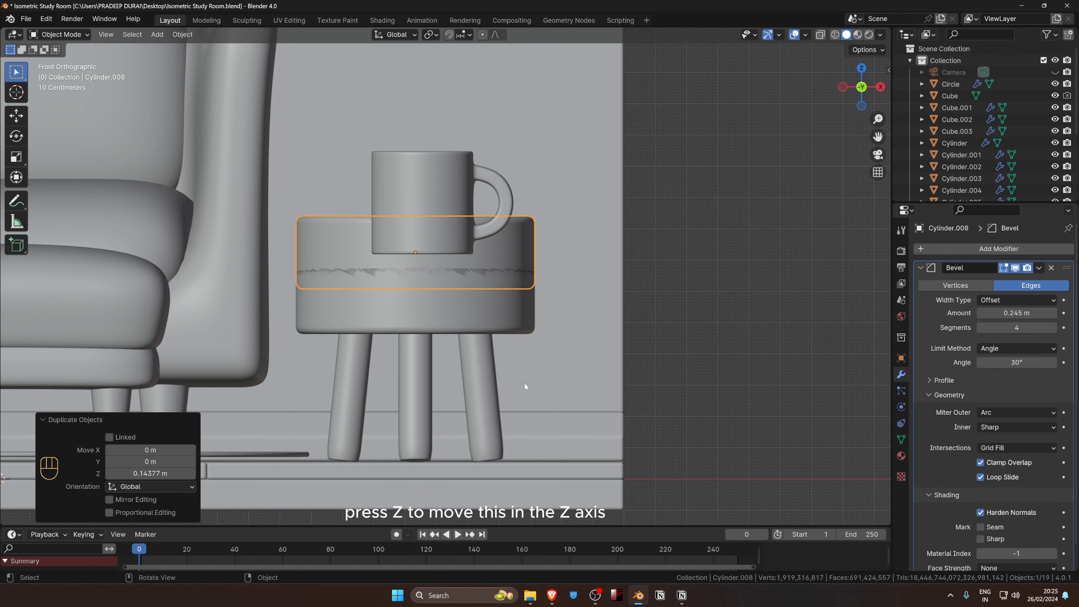
key("s")
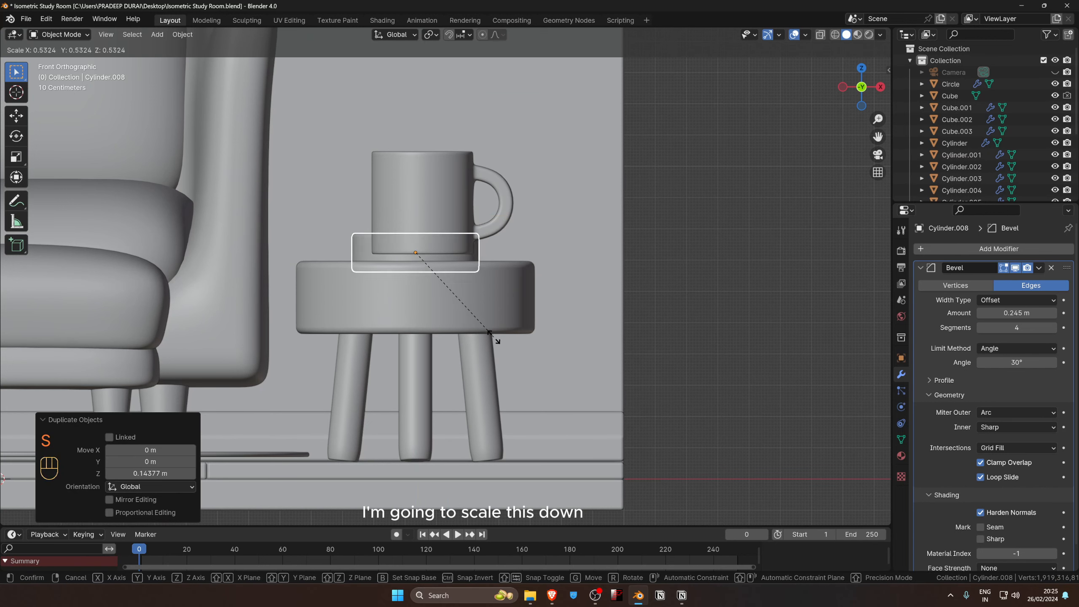
left_click(482, 326)
Move the coaster about 0.018 m along X under the mug.
scroll(469, 280, "up", 3)
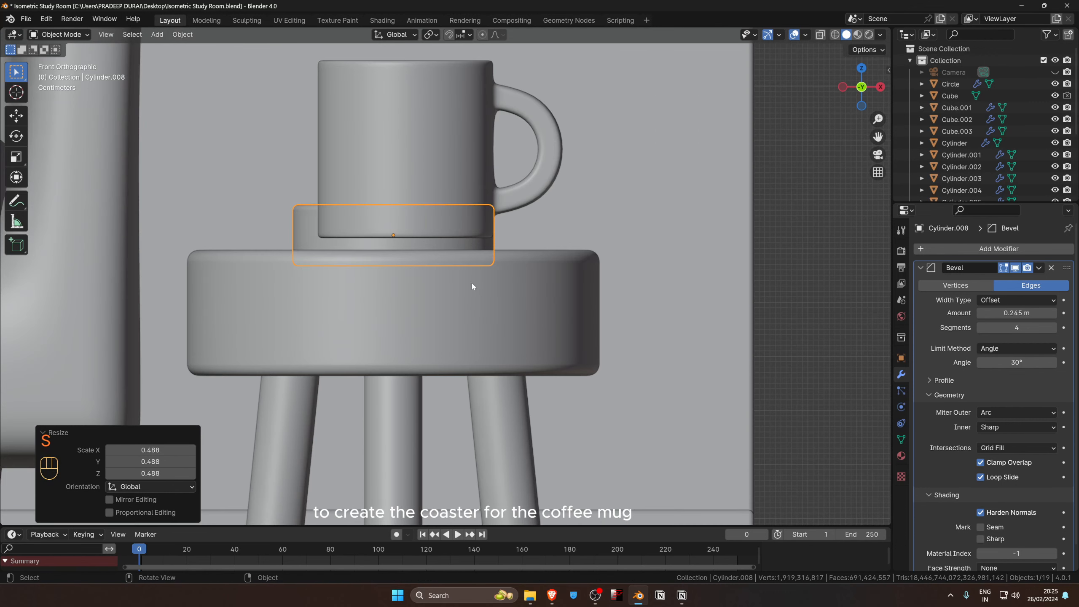
key("g")
key("x")
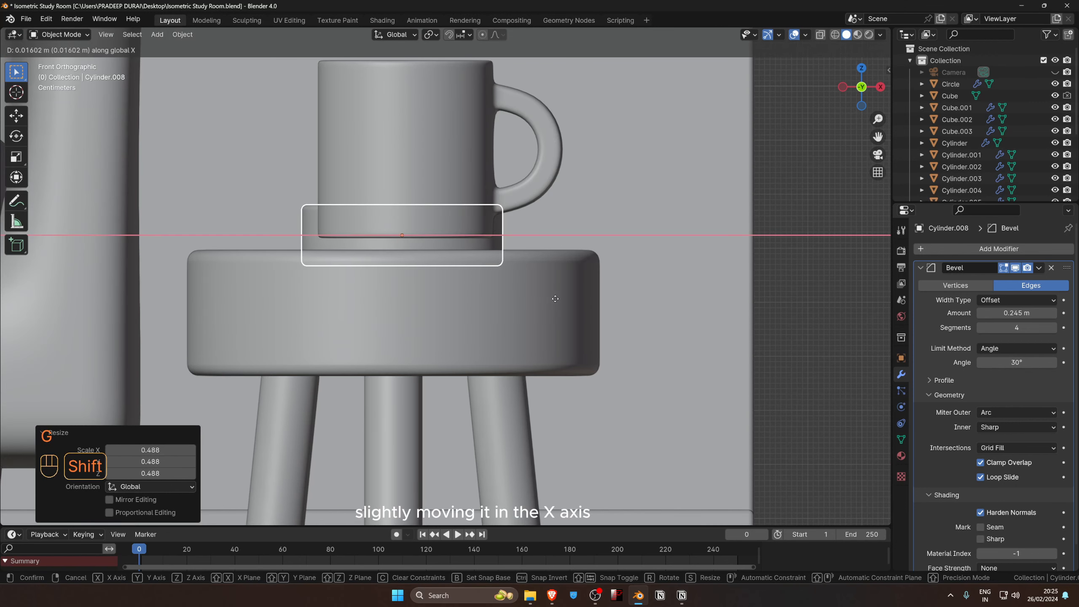
left_click(564, 305)
Switch to top view and select the mug beside the small table.
key("KP_7")
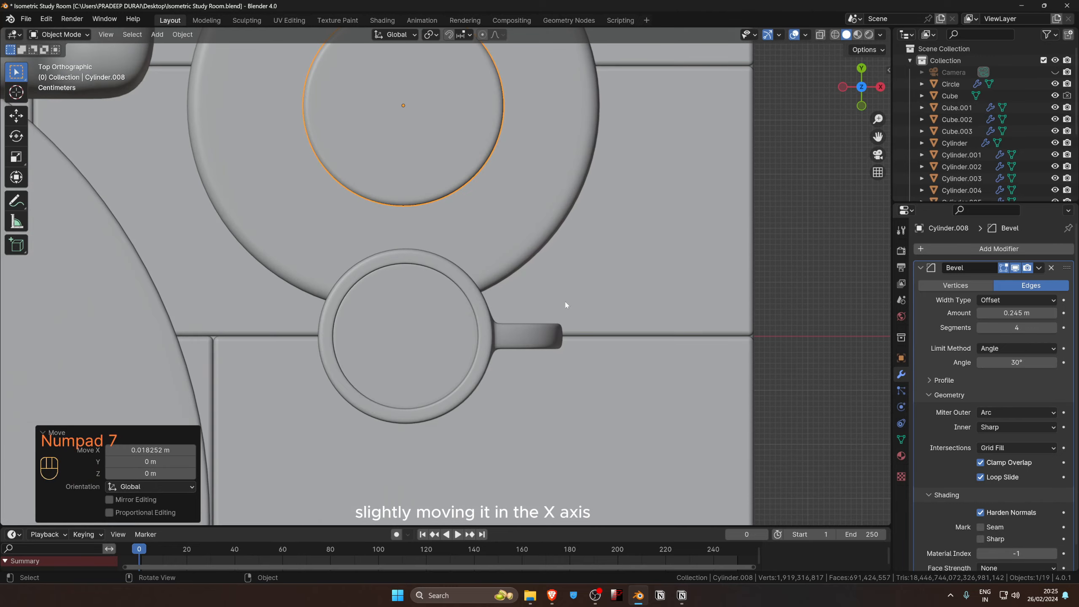
scroll(551, 303, "down", 5)
left_click(433, 276)
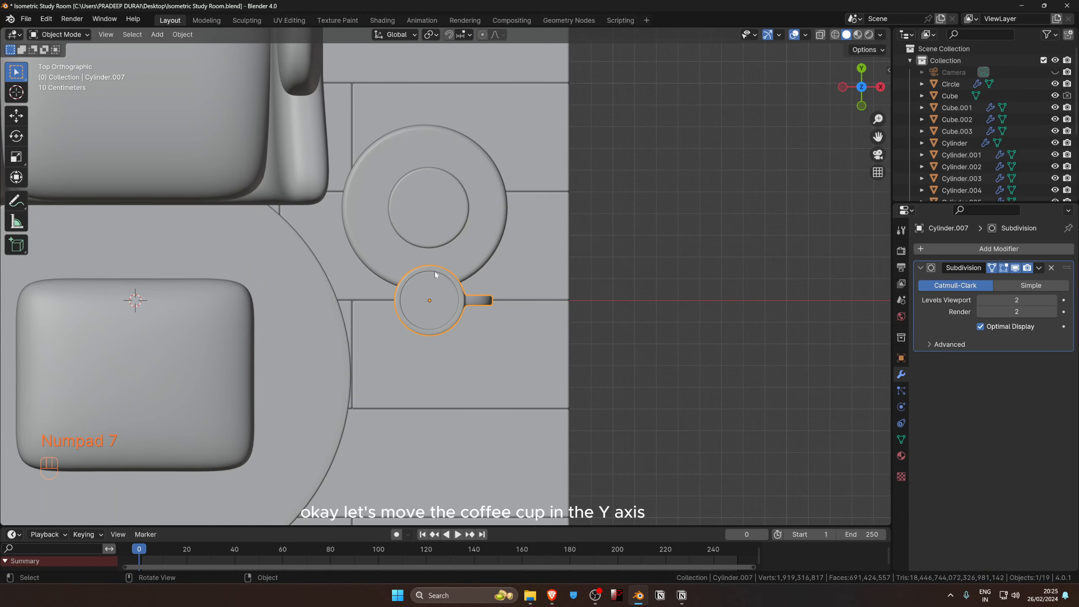
key("g")
key("y")
key("Escape")
Add the coaster to the selection as the active object and align the mug's center to it along Y with Align Objects.
left_click(439, 201, "shift")
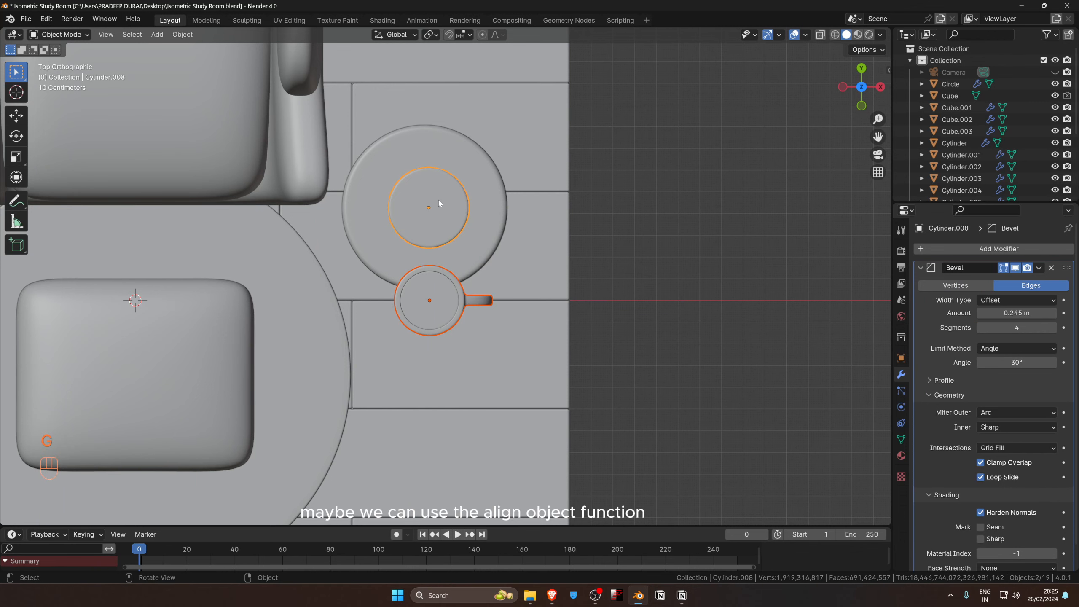
key("F3")
key("Return")
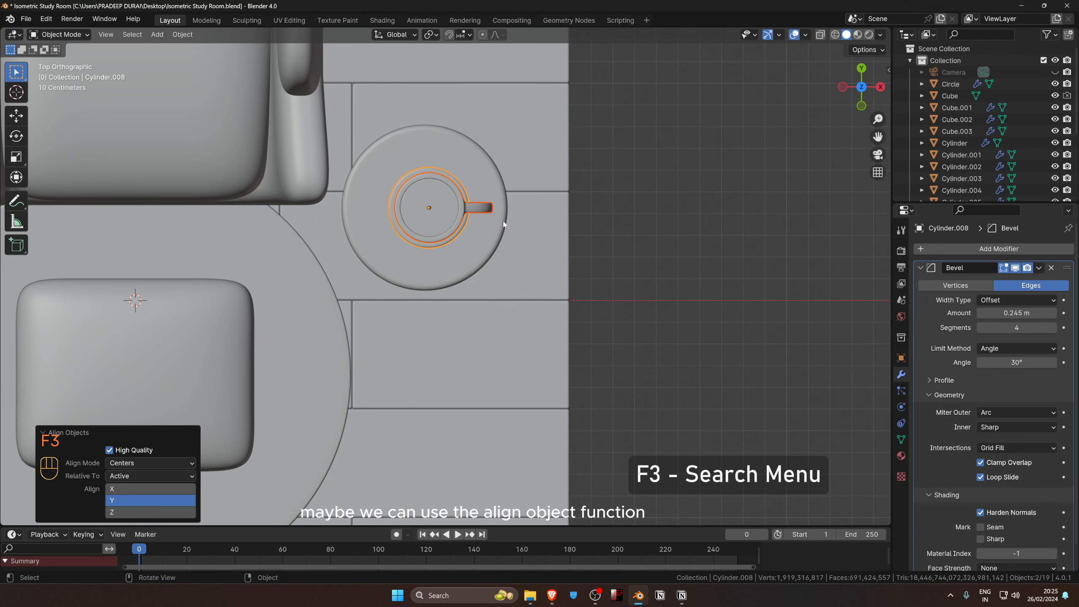
Raise the coaster about 0.007 m along Z above the tabletop.
scroll(464, 218, "up", 3)
scroll(469, 207, "up", 1)
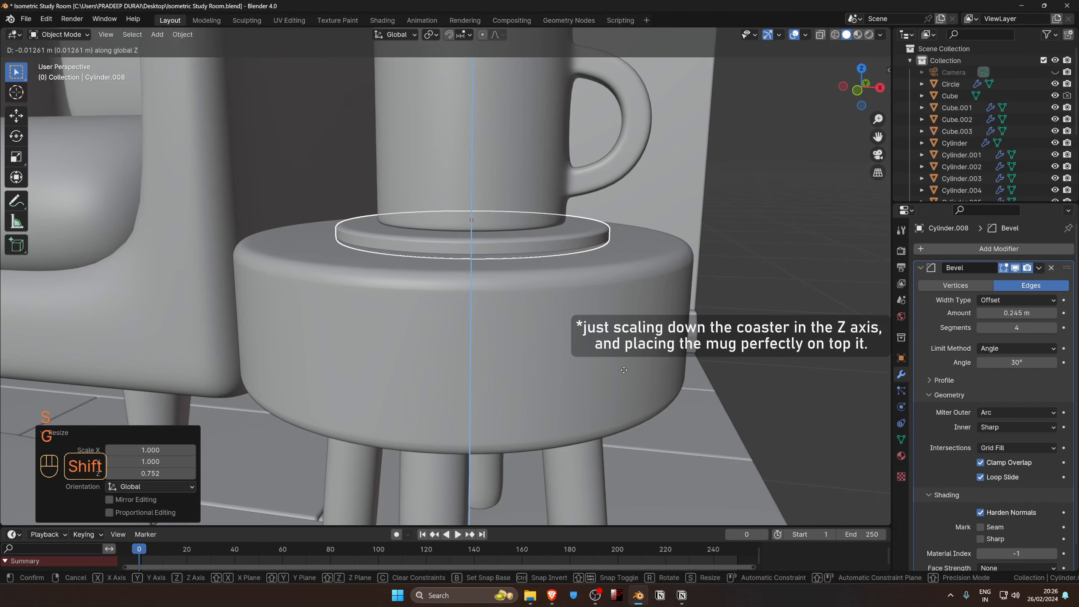
key("KP_1")
middle_click_drag(624, 366, 580, 379)
scroll(580, 379, "up", 2)
key("g")
key("z")
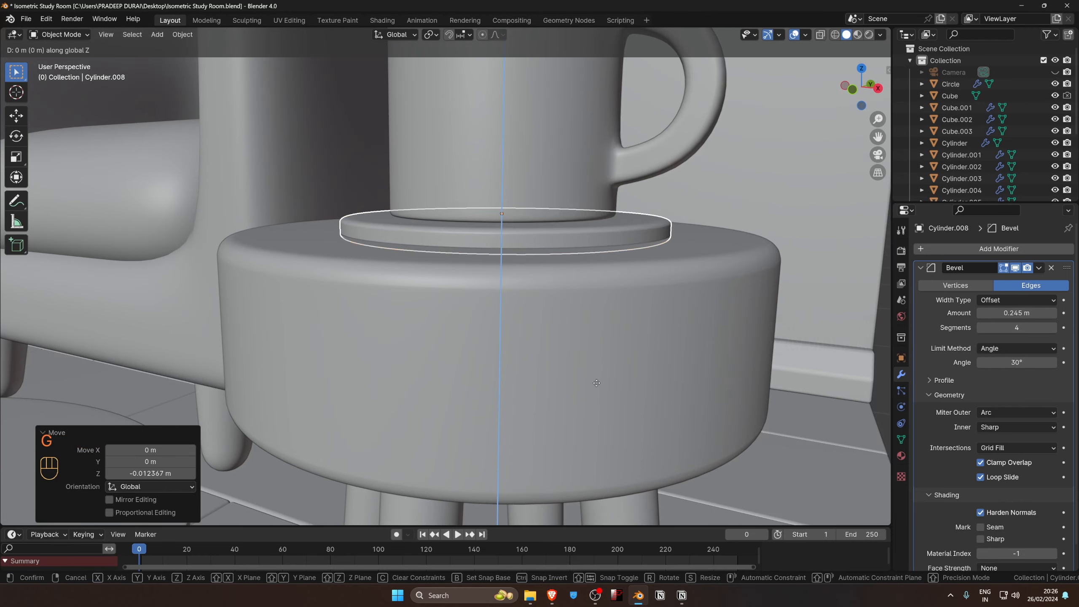
left_click(664, 344)
Flatten the coaster along Z to about 0.49 of its thickness and lower it onto the tabletop.
key("s")
key("z")
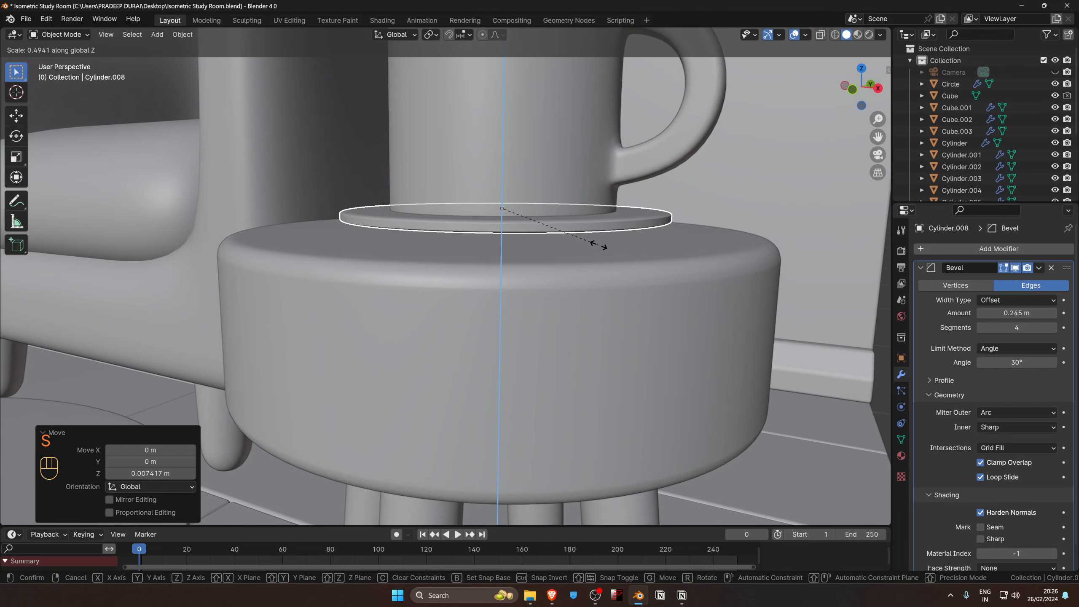
left_click(595, 238)
key("g")
key("z")
left_click(590, 310)
Select the mug and move it along Z so that it rests on the coaster.
left_click(575, 190)
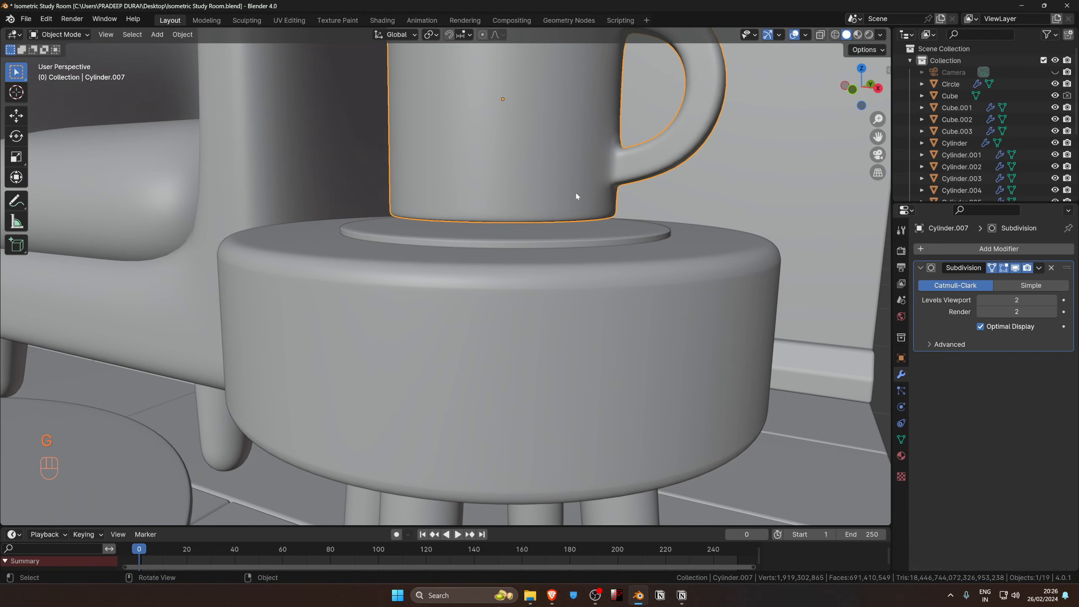
key("g")
key("z")
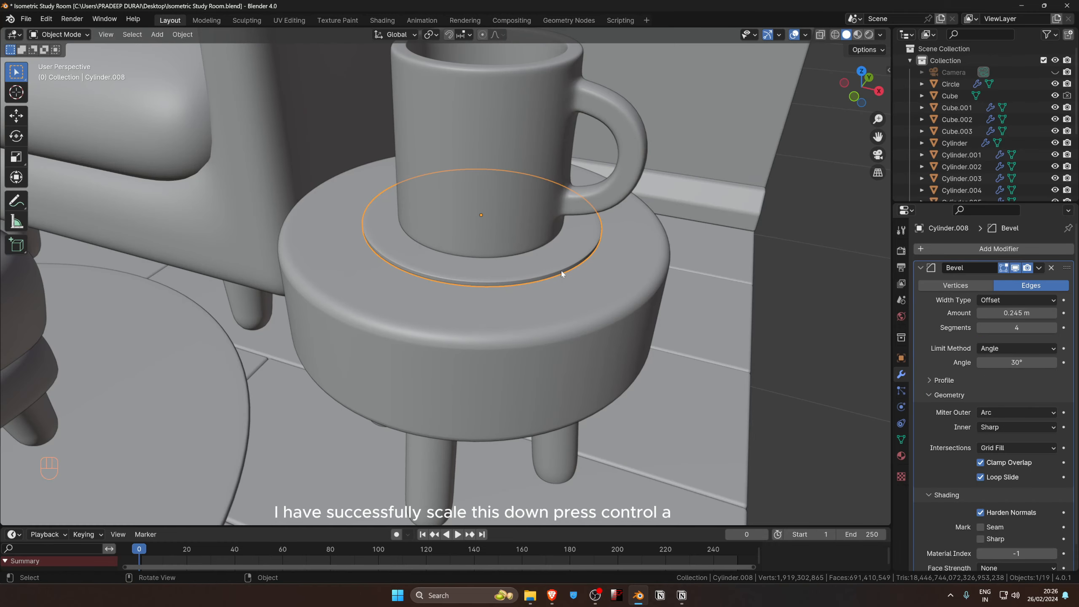
Apply the scale and the rotation of the coaster.
middle_click_drag(562, 273, 558, 261)
key("ctrl+a")
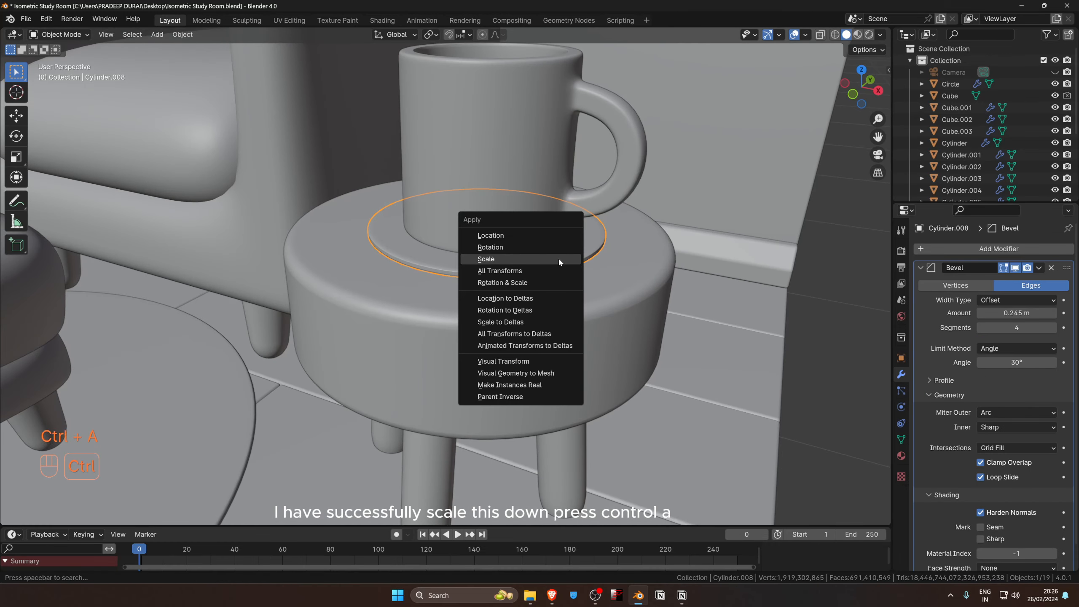
left_click(557, 259)
key("ctrl+a")
left_click(549, 248)
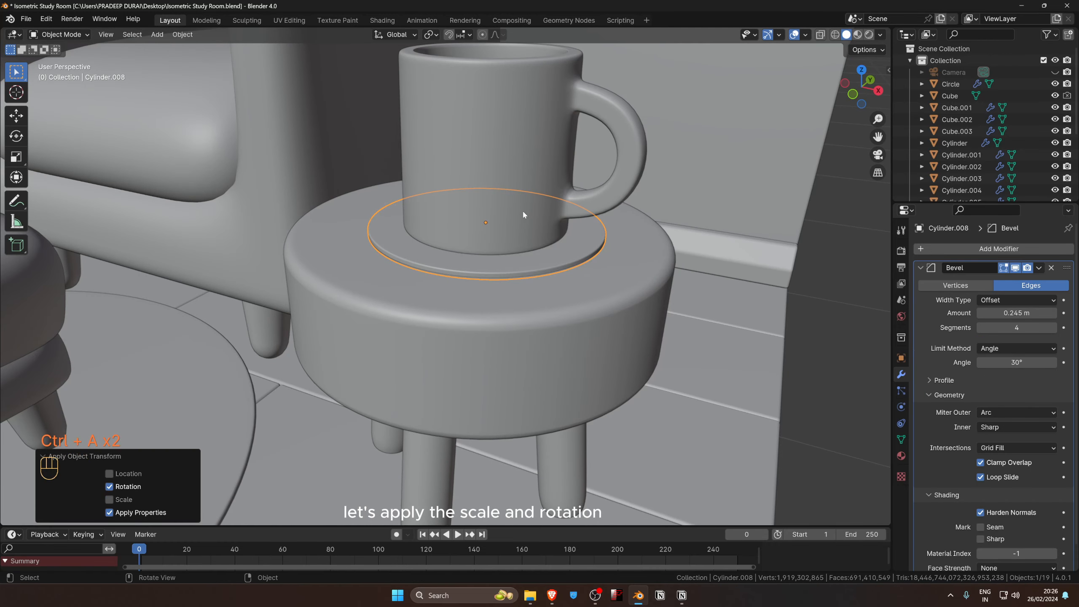
Select the mug and apply its scale and rotation.
left_click(522, 209)
key("ctrl+a")
left_click(505, 220)
key("ctrl+a")
left_click(505, 209)
Rotate the mug about -201° around Z so its handle faces the armchair.
scroll(505, 213, "down", 10)
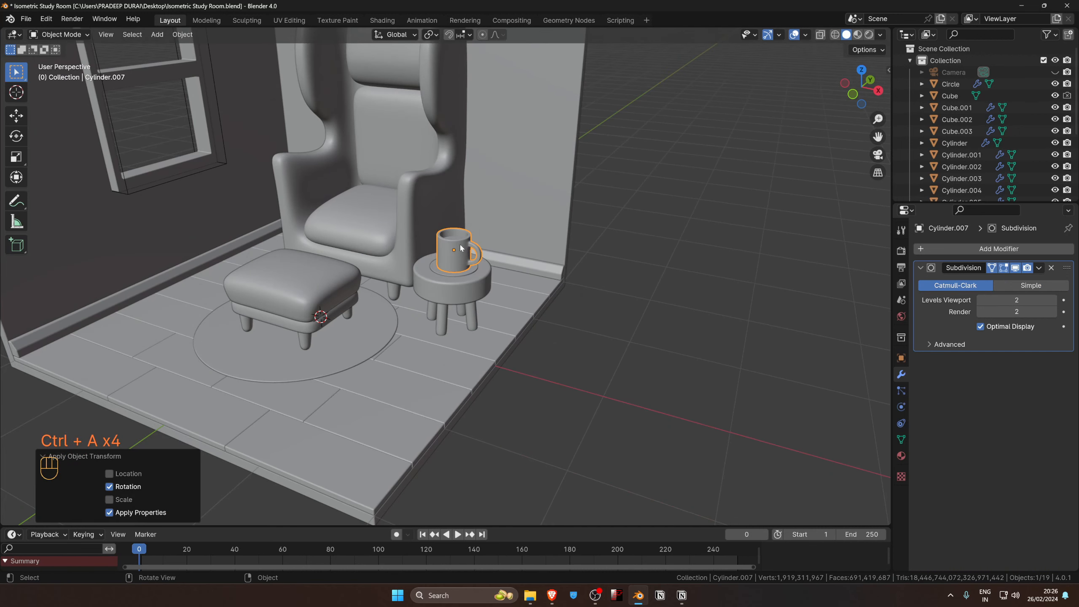
key("r")
key("z")
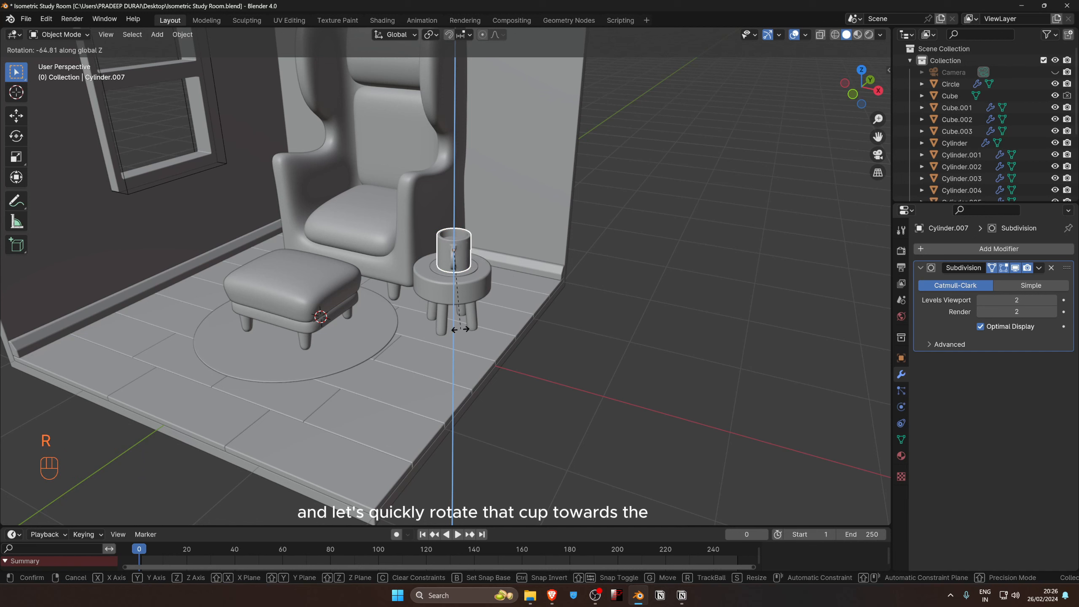
left_click(363, 170)
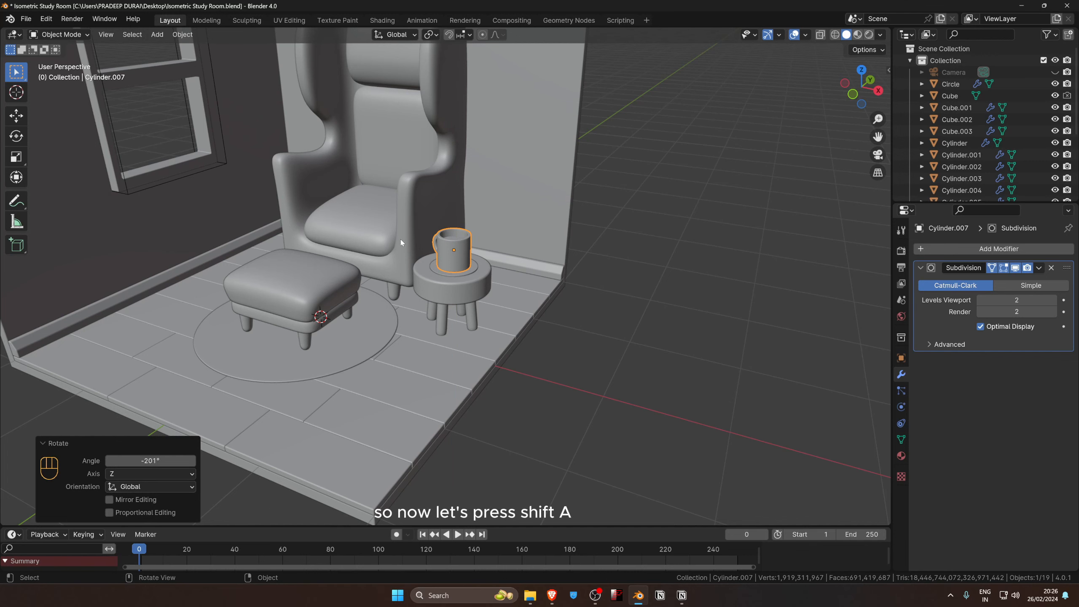
Add a Ball metaball with a 2 m radius at the world origin.
middle_click_drag(400, 239, 534, 220)
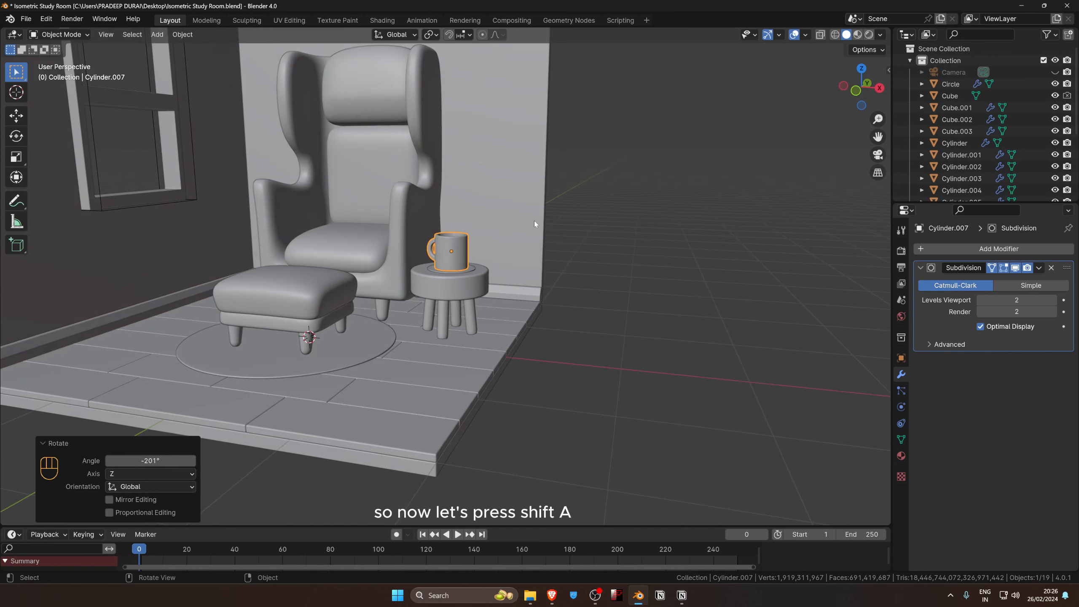
key("shift+a")
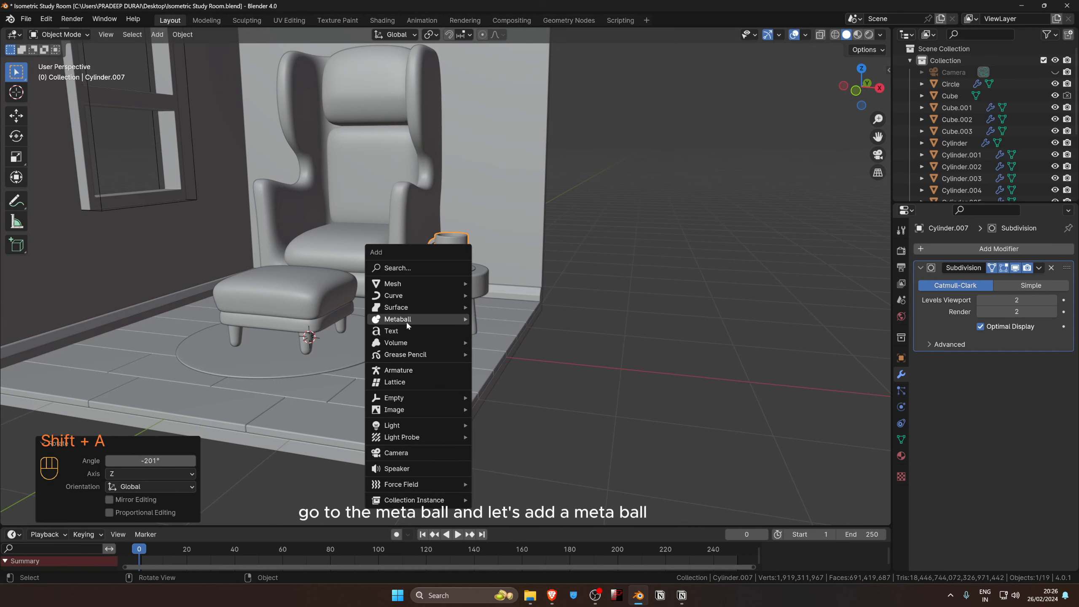
mouse_move(408, 325)
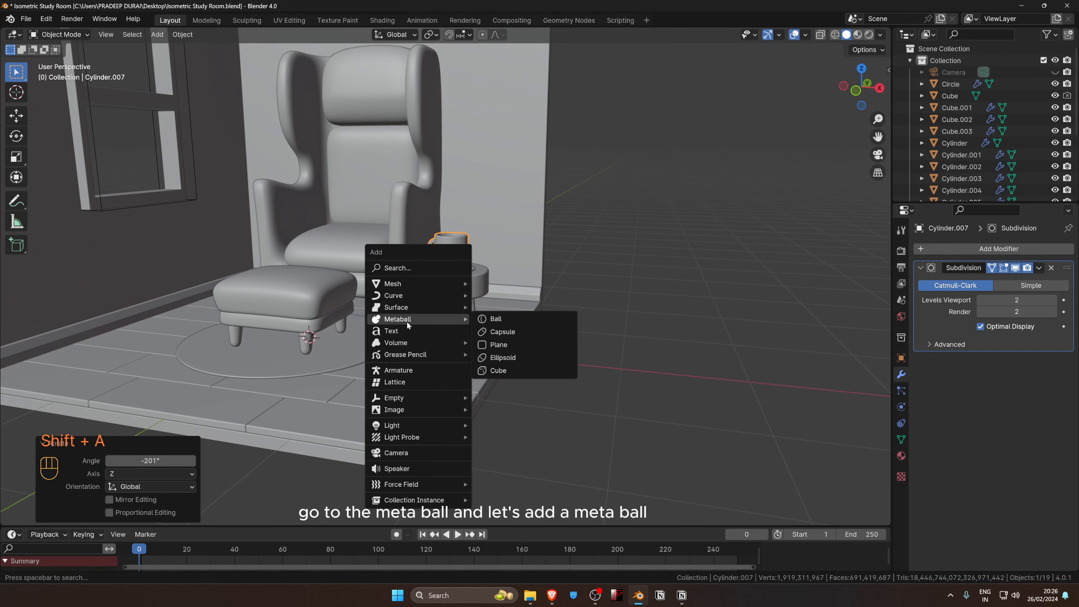
left_click(504, 324)
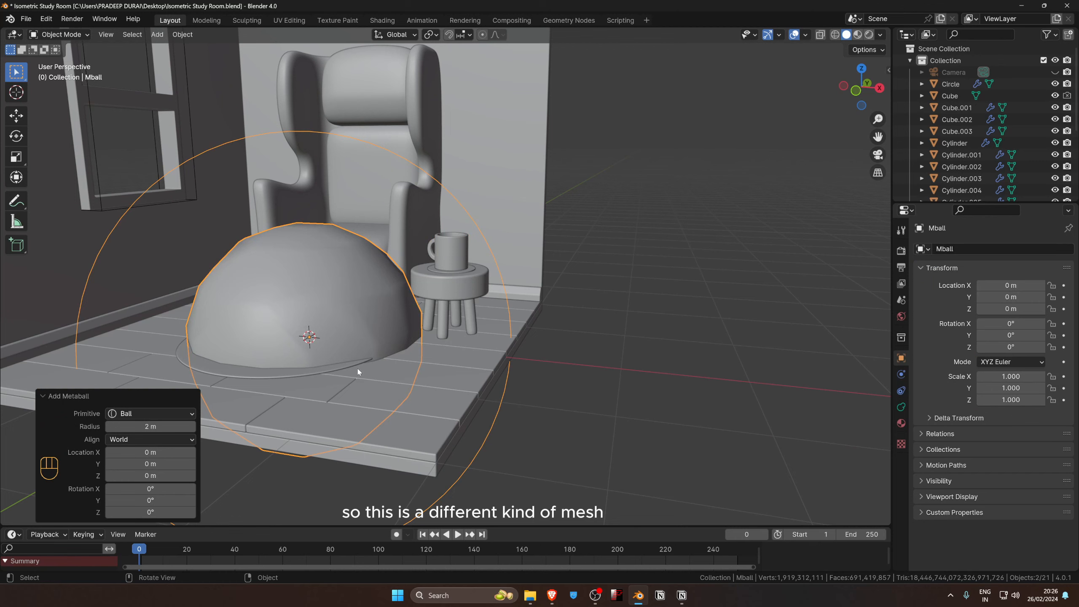
In front view, move the metaball about 0.81 m along X and 1.3 m along Z, and scale it to about 0.091.
key("KP_1")
key("g")
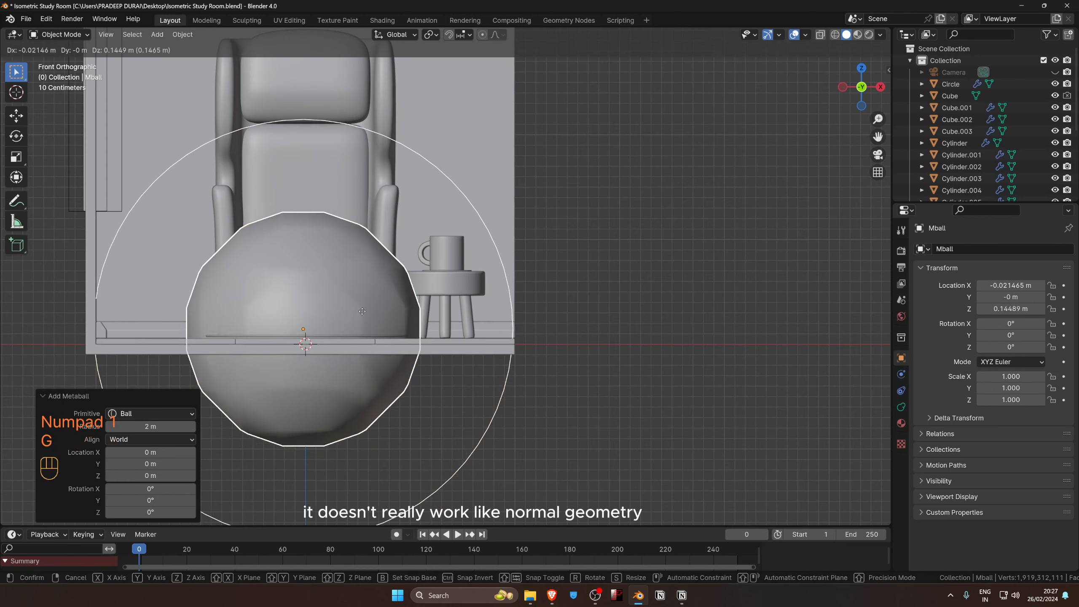
left_click(450, 204)
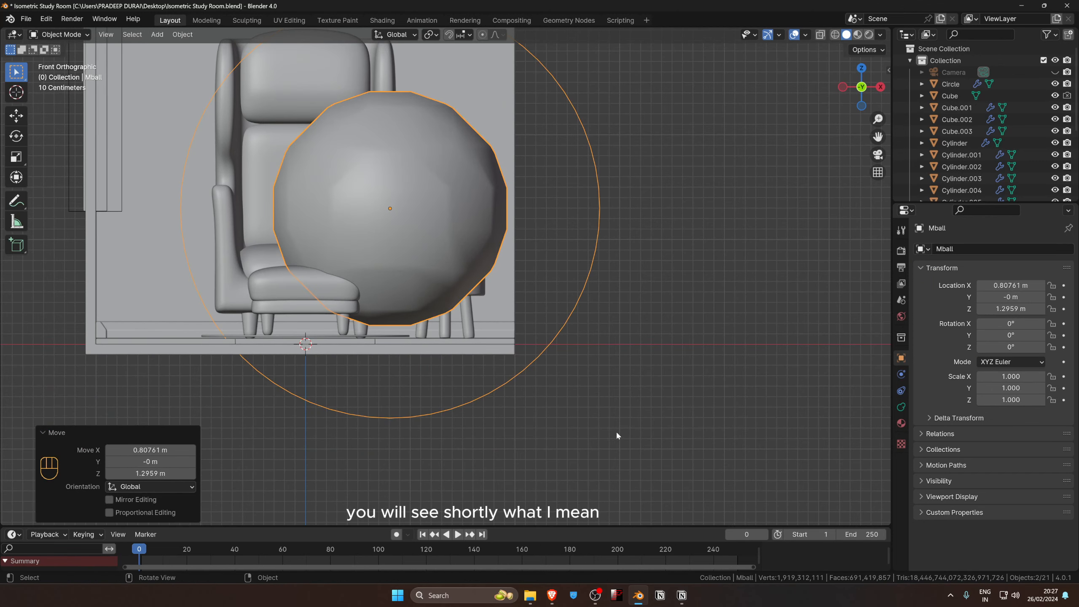
key("s")
left_click(418, 234)
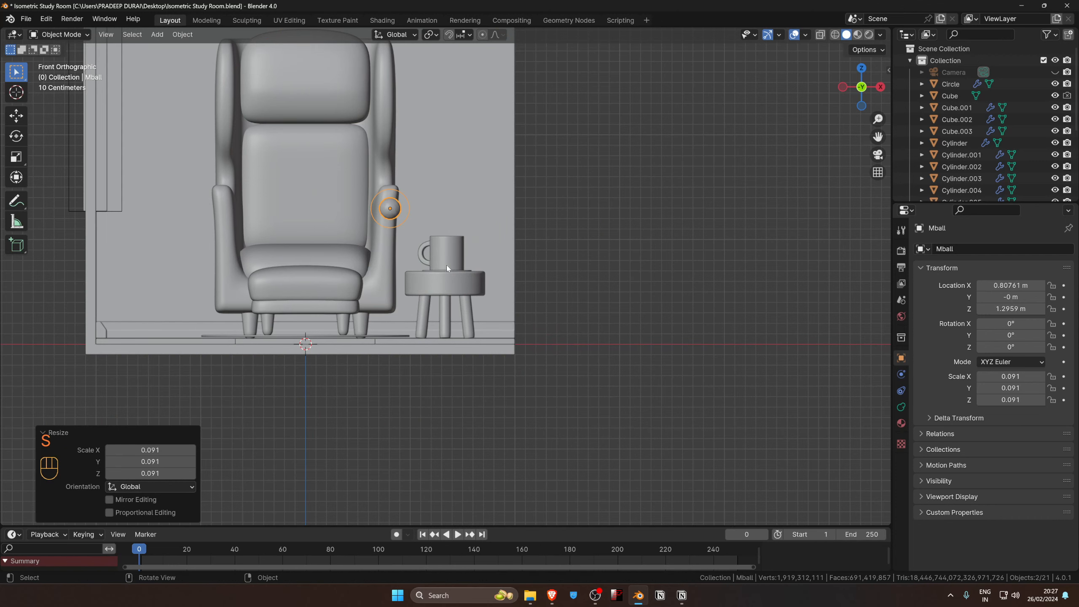
Scale the metaball down to about 0.040 and move it about 0.53 m along X and -0.11 m along Z above the mug.
scroll(446, 264, "up", 5)
key("s")
left_click(408, 324)
key("g")
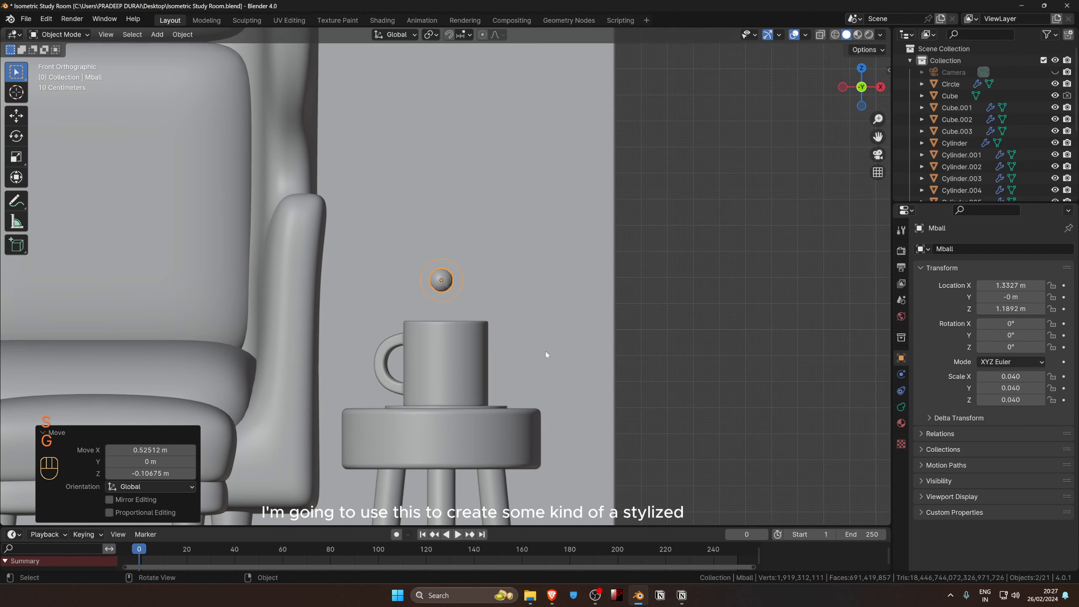
left_click(545, 352)
Shift the metaball about 0.038 m along X and -0.014 m along Z, closer to the mug's opening.
scroll(545, 353, "up", 3)
middle_click_drag(543, 353, 509, 345, "shift")
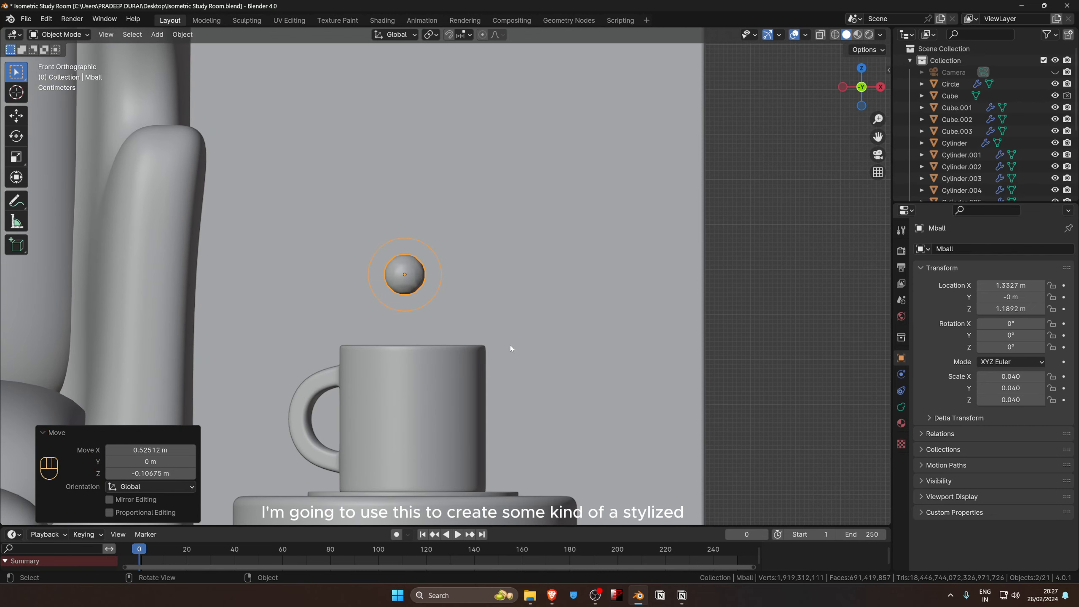
key("g")
left_click(525, 360)
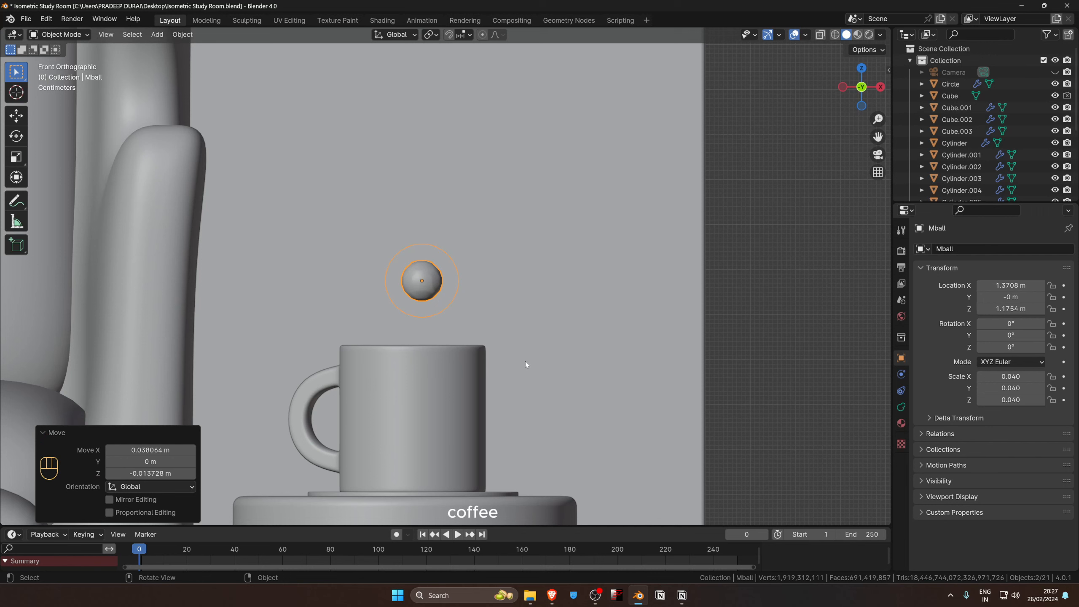
Duplicate the metaball about 0.06 m along X and 0.12 m up along Z, and scale the copy by about 0.84.
key("shift+d")
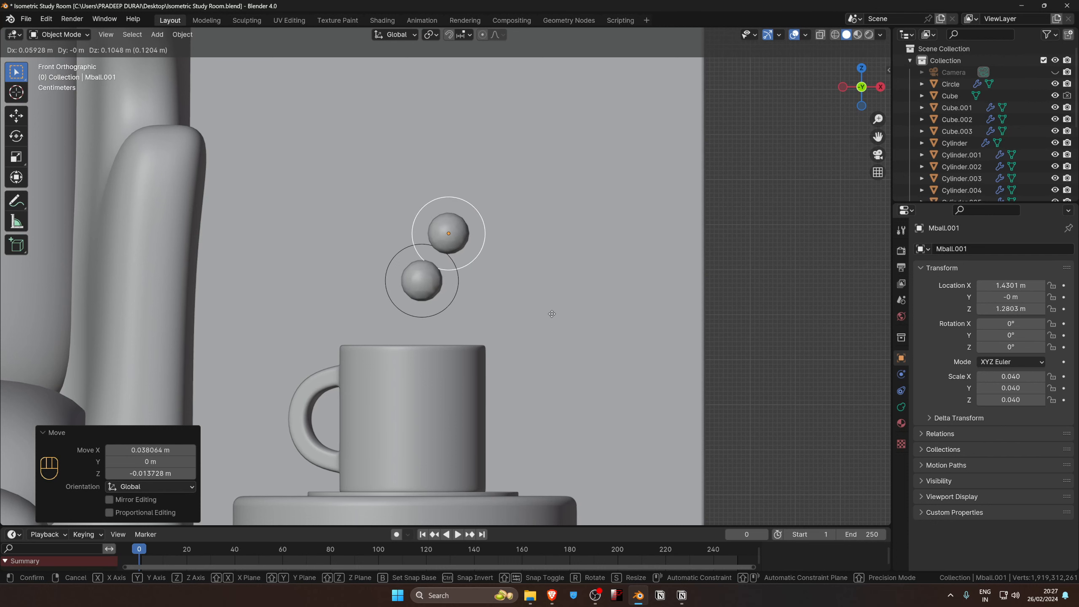
left_click(553, 312)
key("s")
left_click(631, 424)
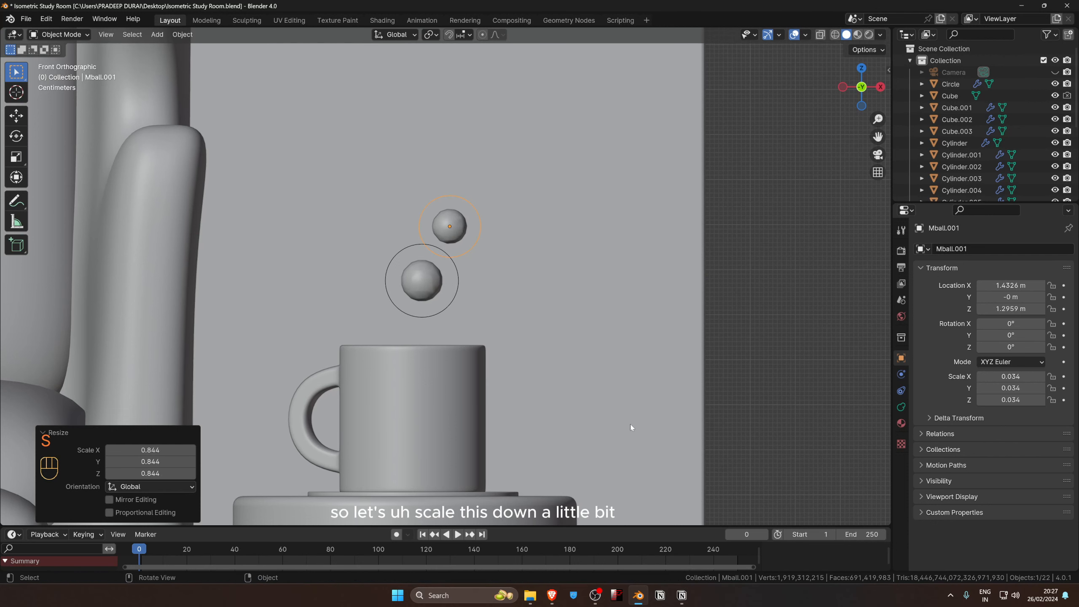
Duplicate the upper metaball about -0.036 m along X and 0.066 m up along Z, and scale the copy by about 0.75.
key("shift+d")
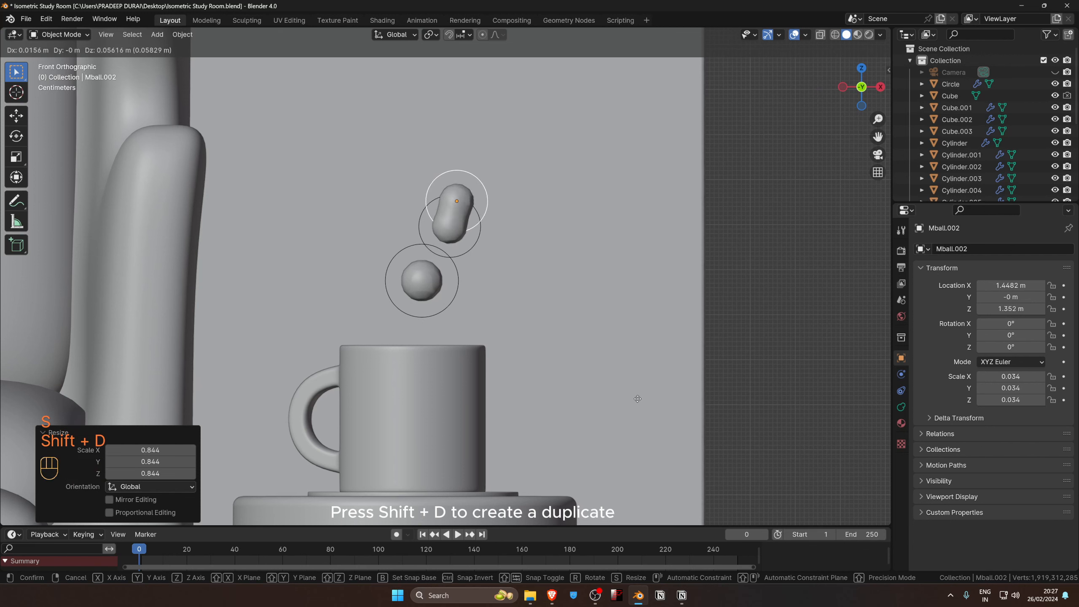
left_click(613, 395)
key("s")
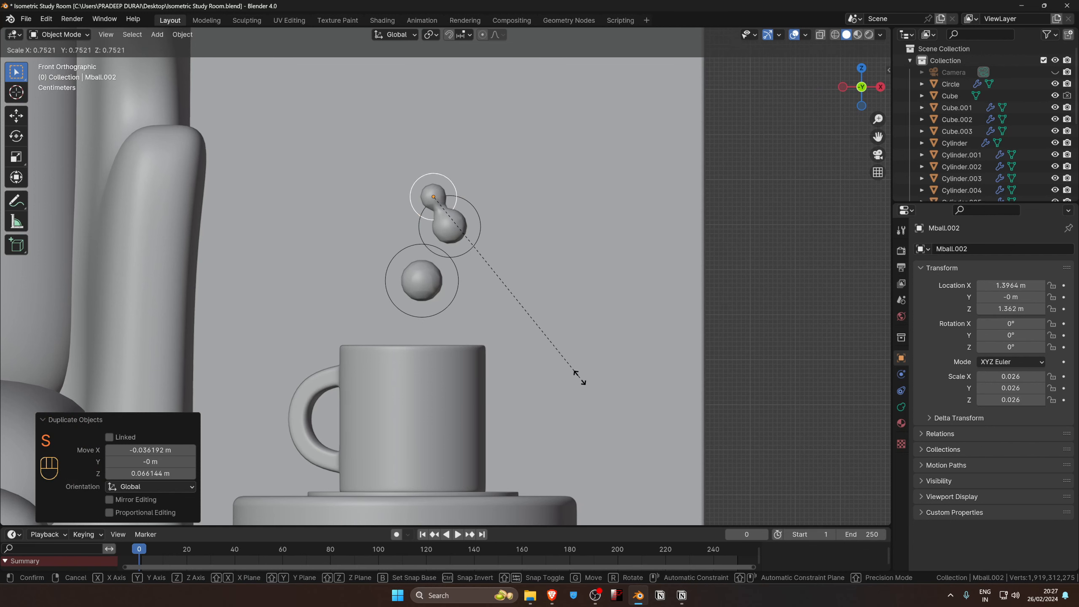
left_click(581, 381)
Shift the two upper metaballs together about 0.04 m along the Y axis.
scroll(582, 383, "down", 3)
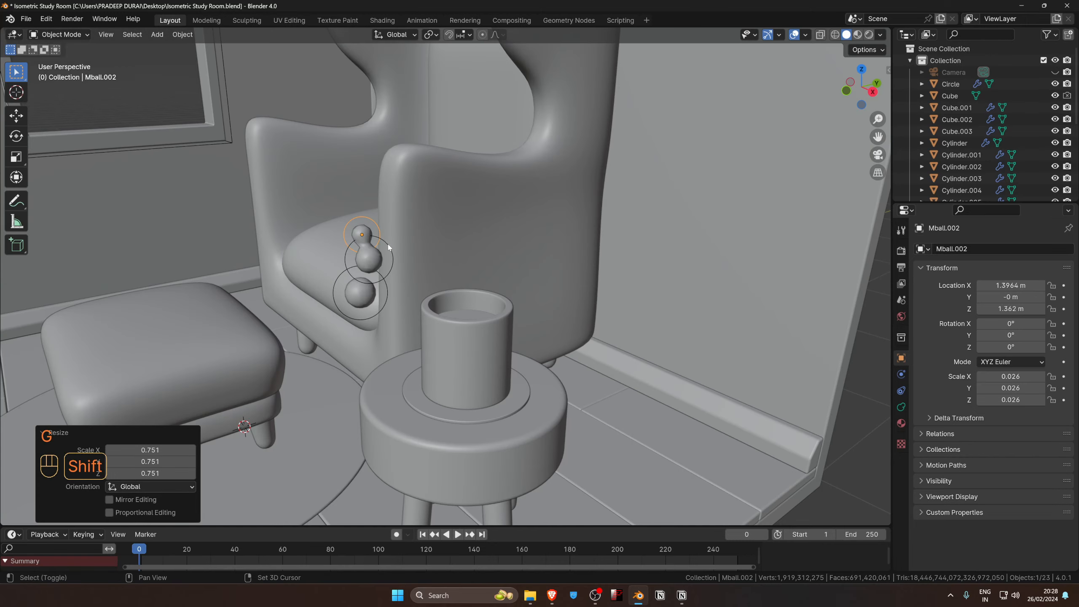
left_click(394, 261, "shift")
key("g")
key("y")
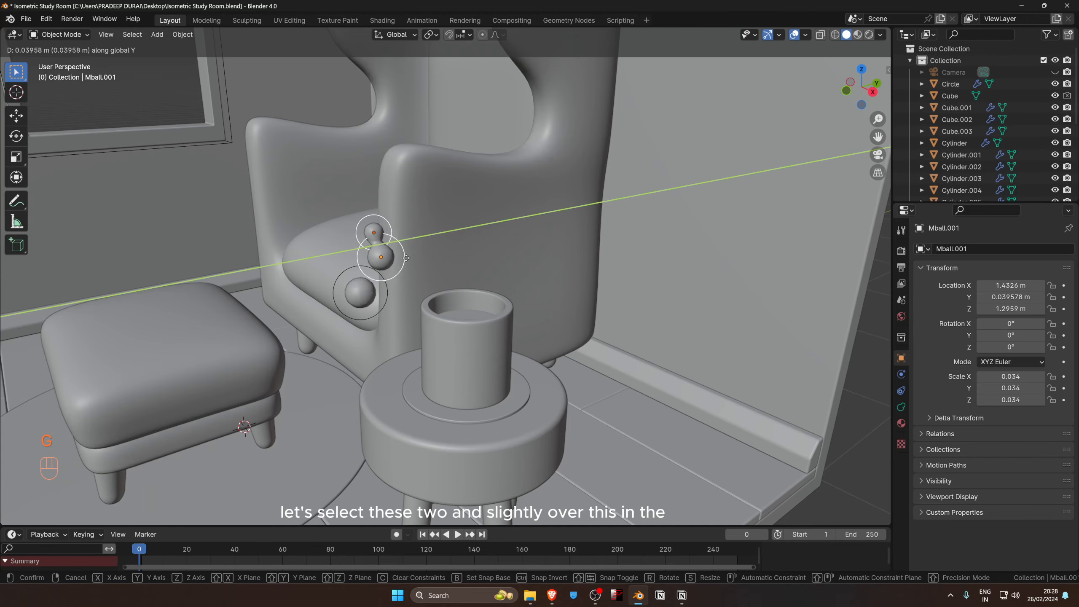
left_click(386, 283)
Select all three metaballs and, in top view, move them about -0.03 m along X and 0.44 m along Y over the mug's opening.
left_click(386, 283, "shift")
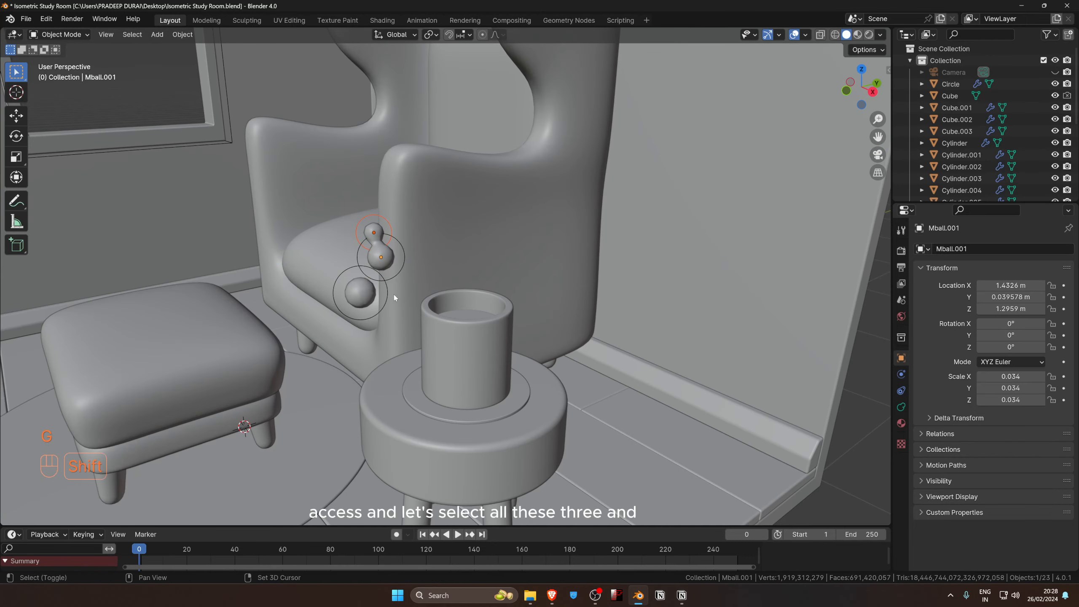
left_click(388, 291, "shift")
left_click(388, 281, "shift")
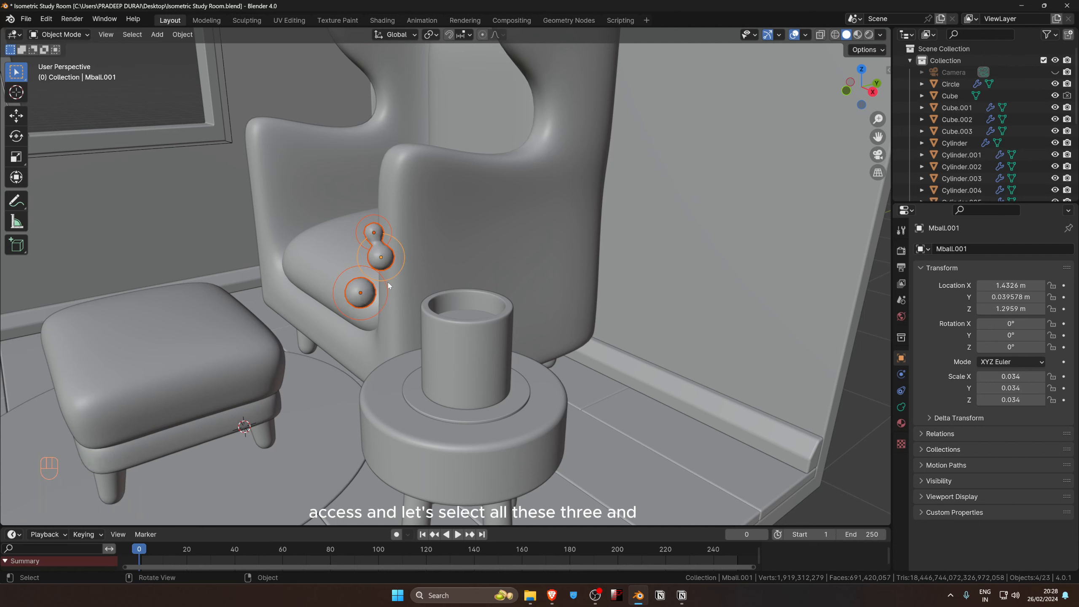
key("KP_7")
key("g")
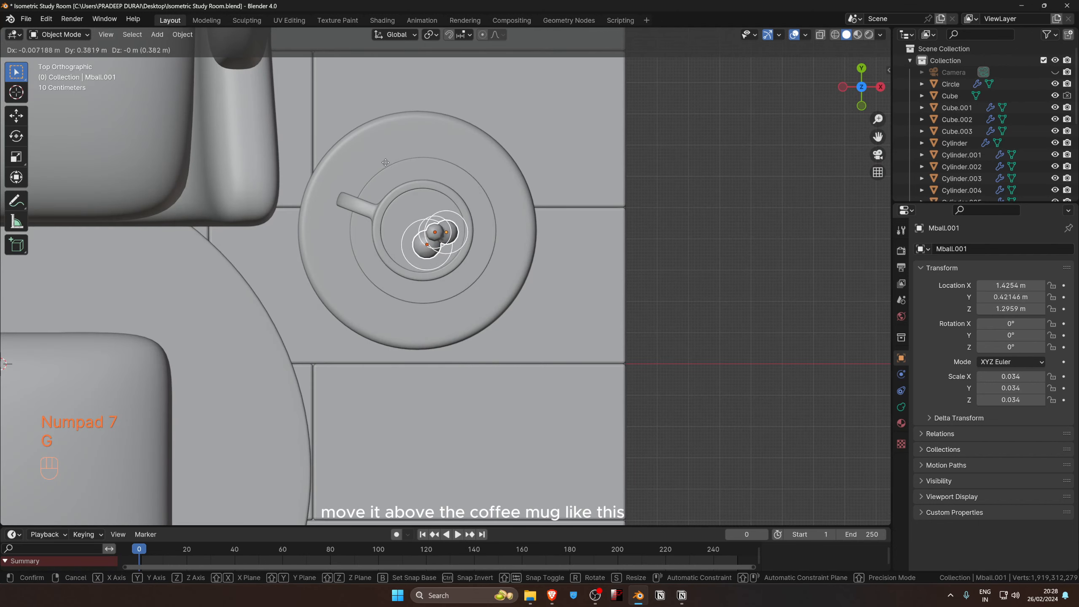
left_click(376, 147)
middle_click_drag(466, 216, 537, 235)
left_click(636, 371)
scroll(635, 371, "down", 2)
middle_click_drag(636, 371, 610, 357)
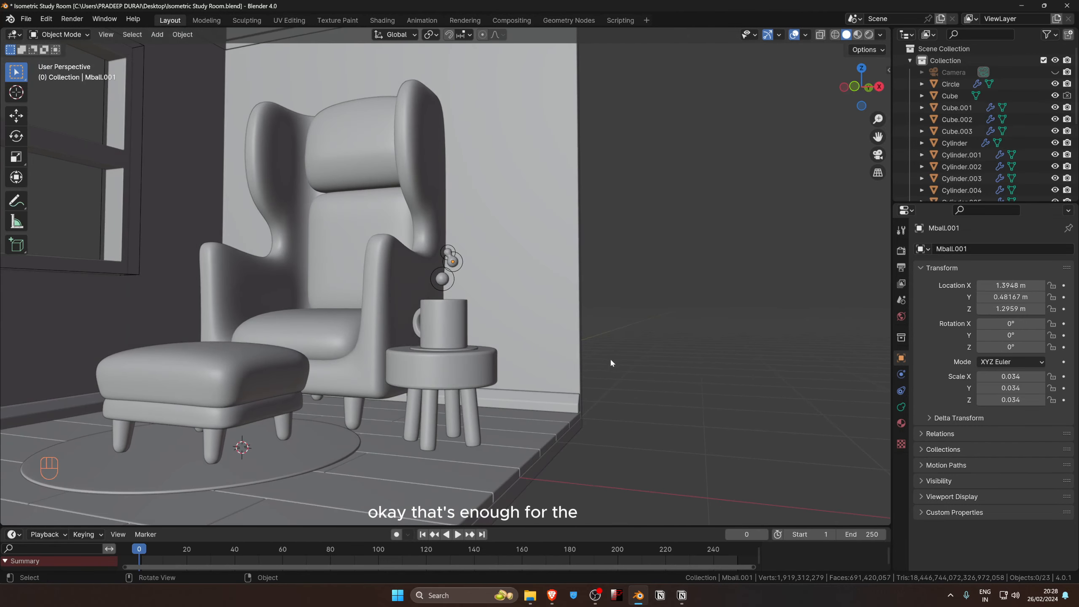
Add a mesh cylinder with 22 vertices, 1 m radius and 2 m depth, and isolate it in local view.
scroll(601, 369, "down", 4)
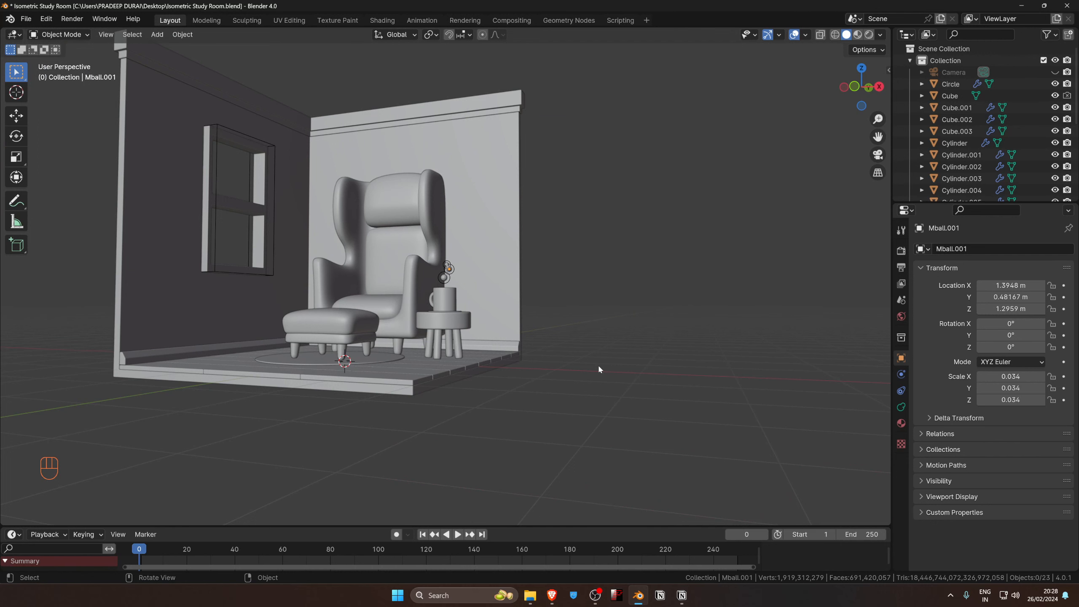
middle_click_drag(468, 278, 450, 227)
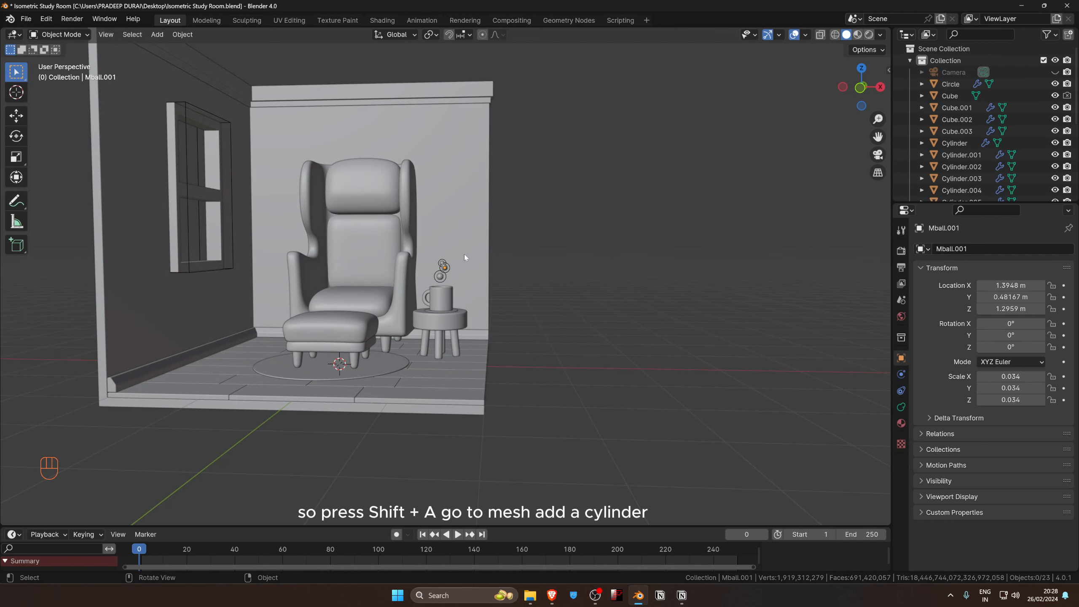
key("shift+a")
mouse_move(467, 217)
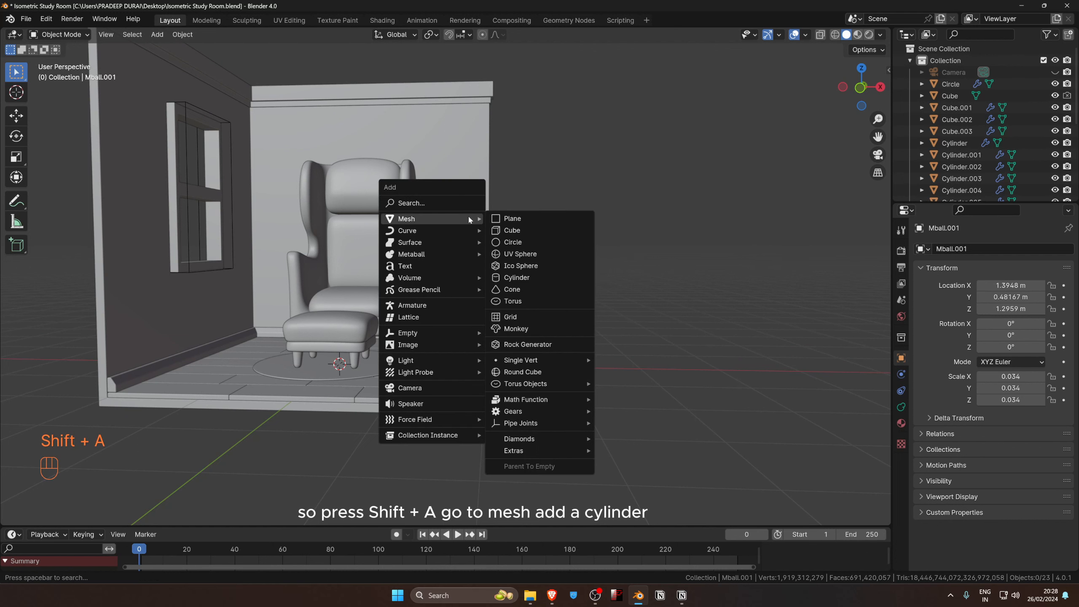
left_click(508, 280)
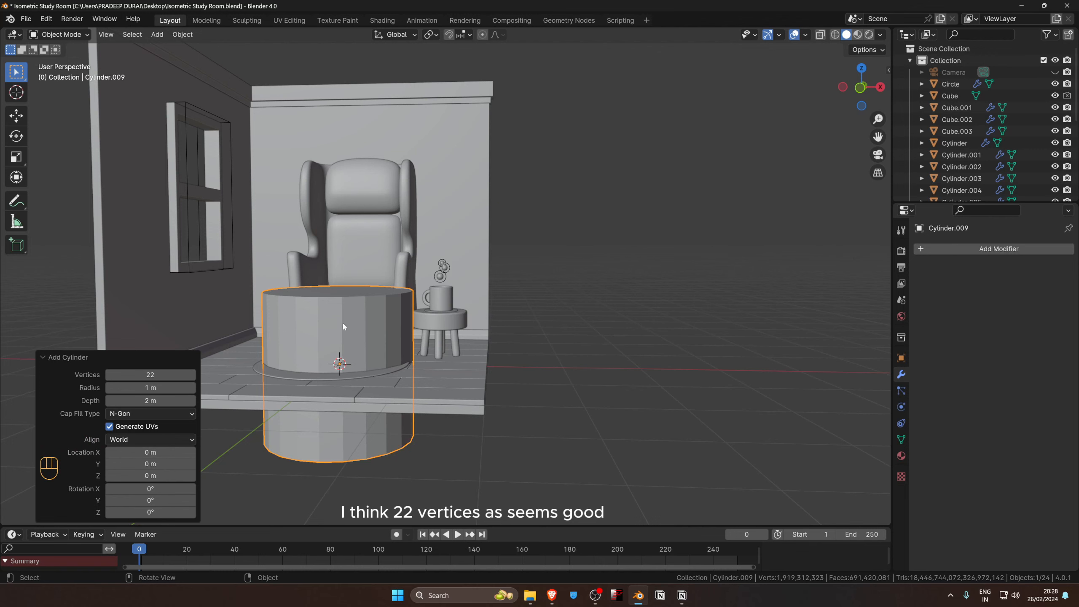
key("slash")
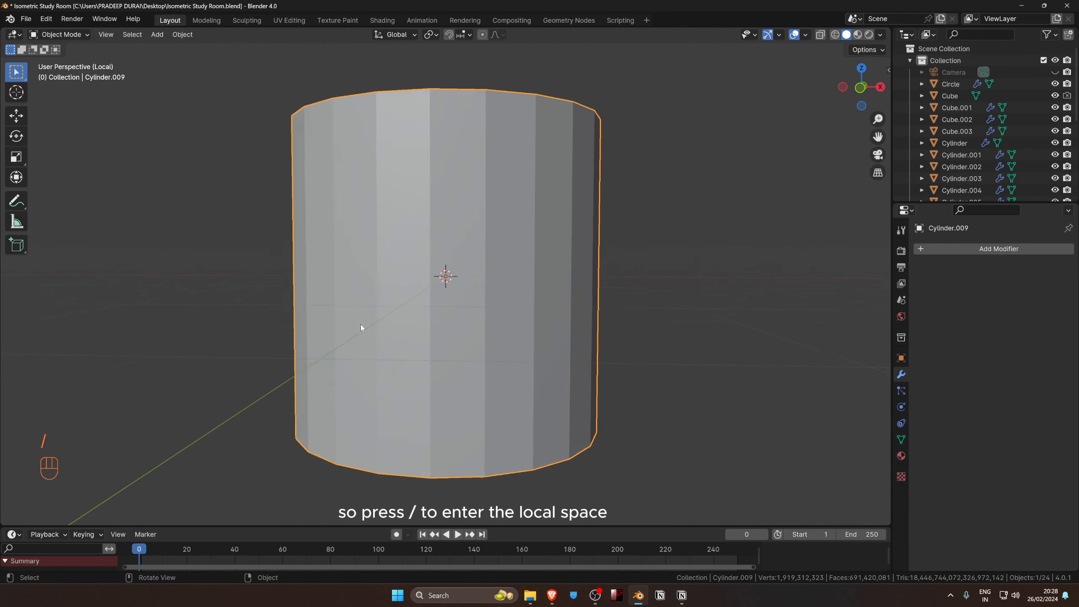
Taper the cylinder by scaling its upper face to 0.54 and lowering that face about 0.65 m along Z.
key("Tab")
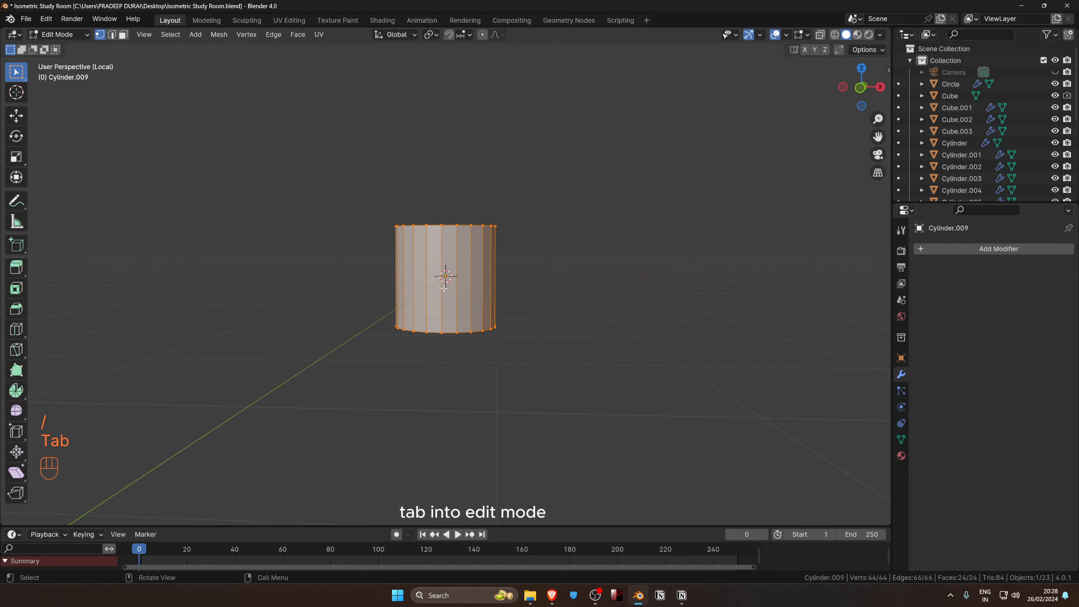
middle_click_drag(398, 301, 433, 322)
key("3")
left_click(460, 232)
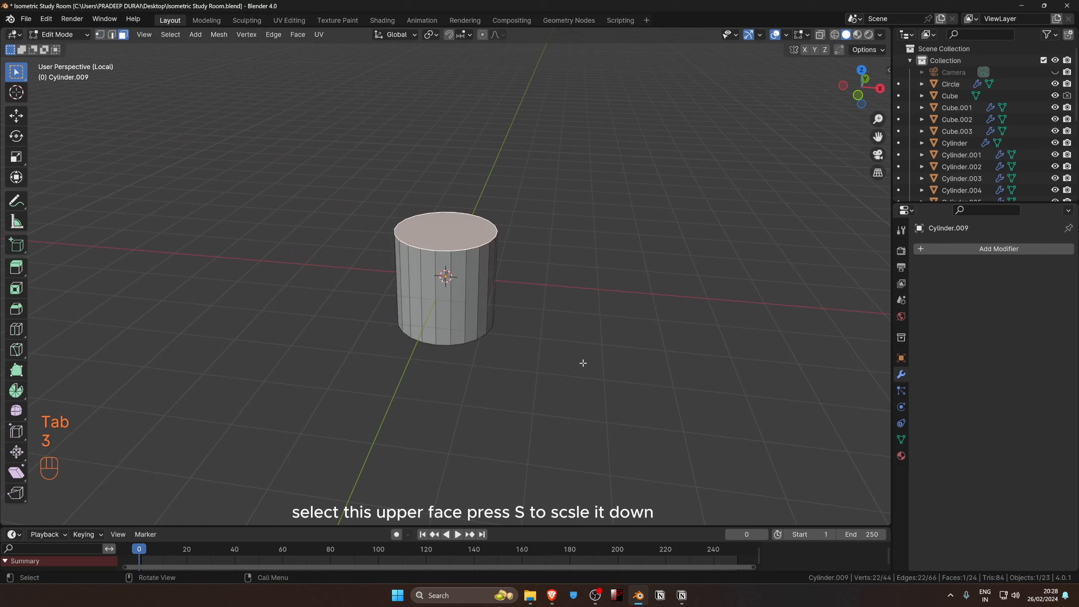
key("s")
left_click(516, 310)
key("g")
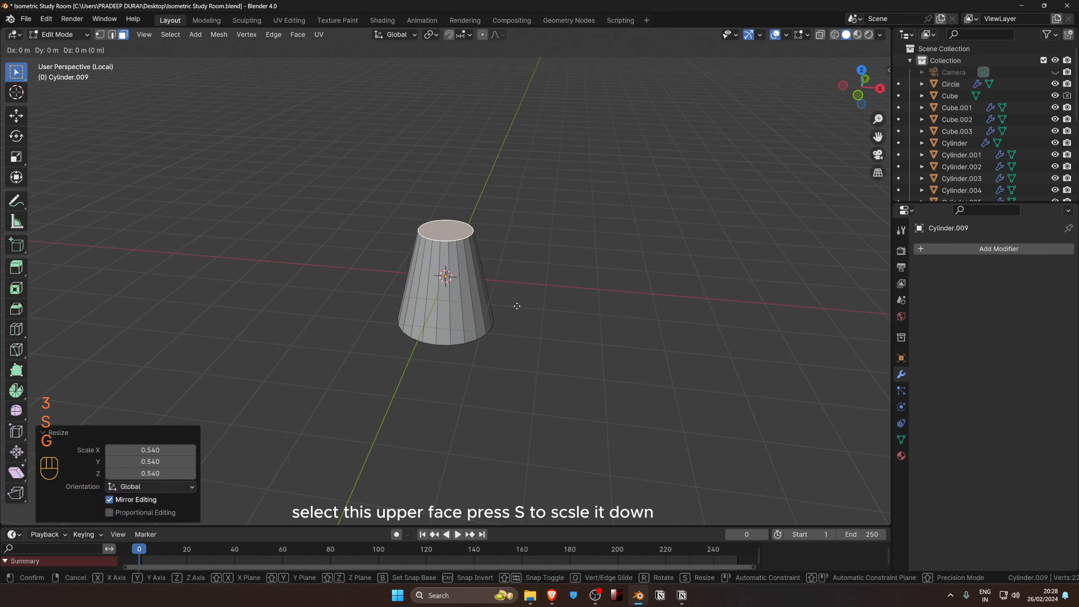
key("z")
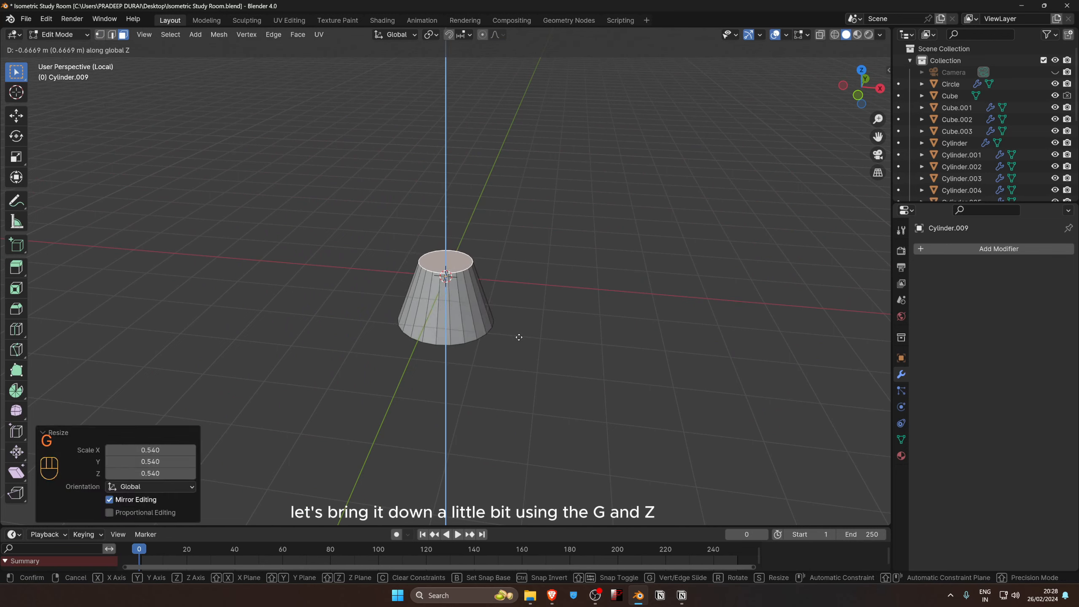
left_click(519, 337)
Inset the cylinder's bottom face about 0.136 m and extrude it about 1.28 m upward into the body.
middle_click_drag(519, 337, 466, 336)
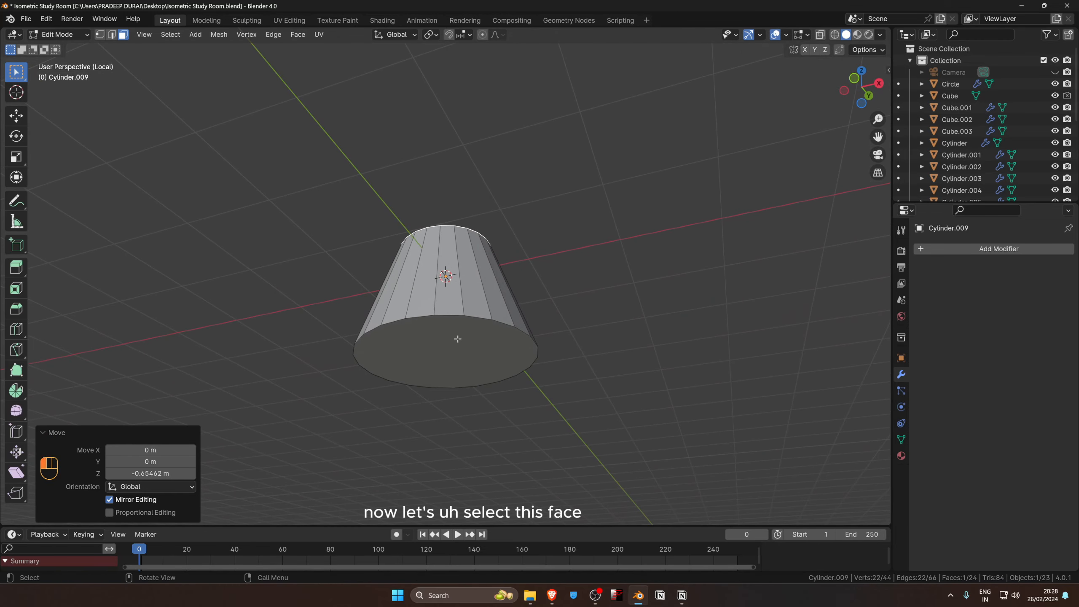
left_click(464, 350)
key("i")
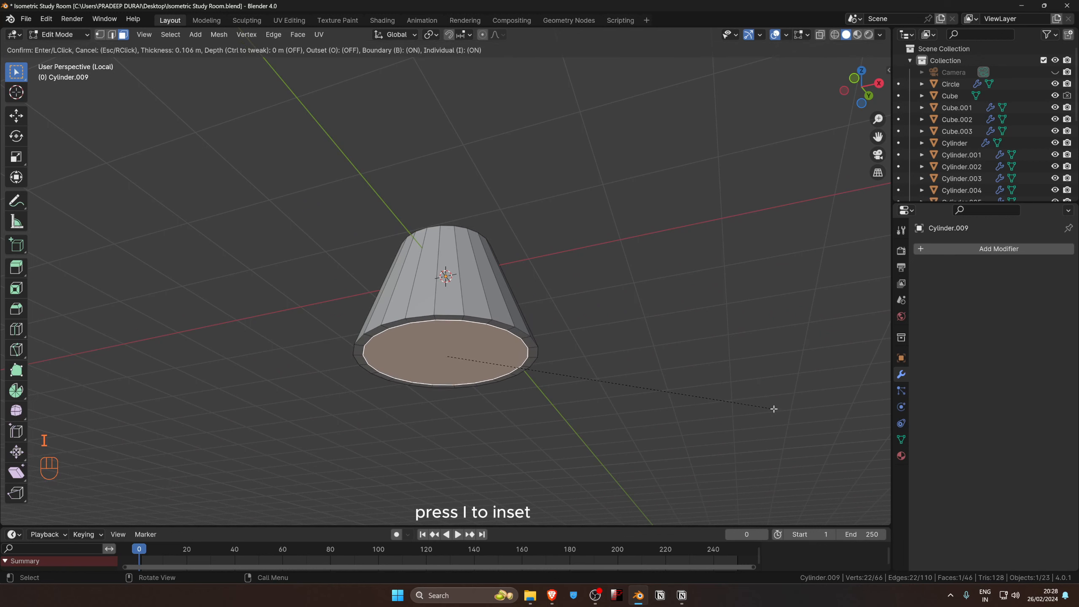
left_click(772, 409)
key("e")
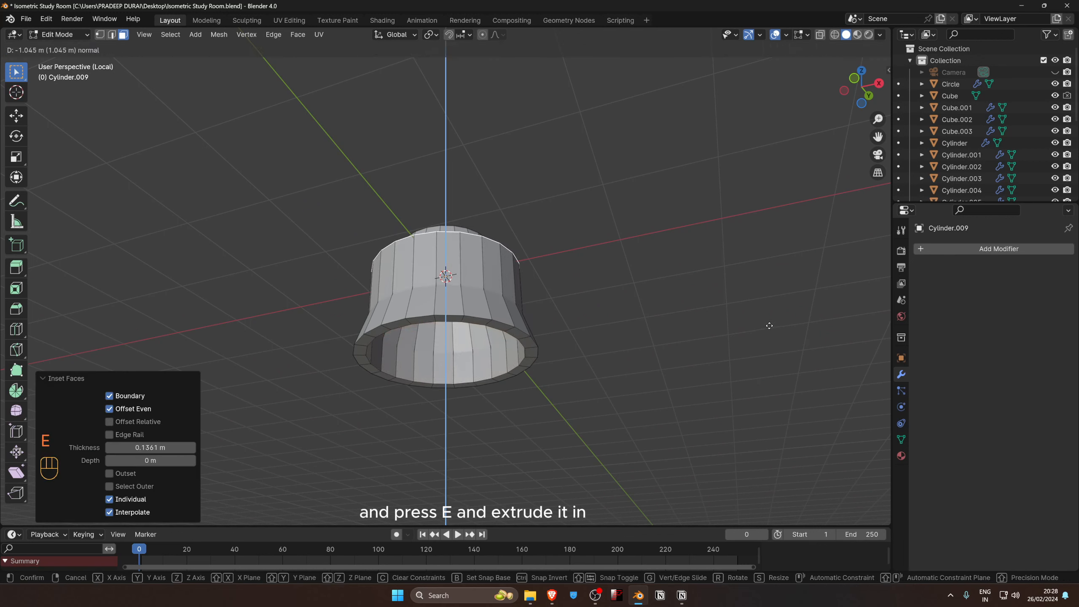
left_click(769, 309)
Scale the extruded inner face down to about 0.57 so it fits inside the tapered shade, and return to Object Mode.
middle_click_drag(566, 272, 676, 402)
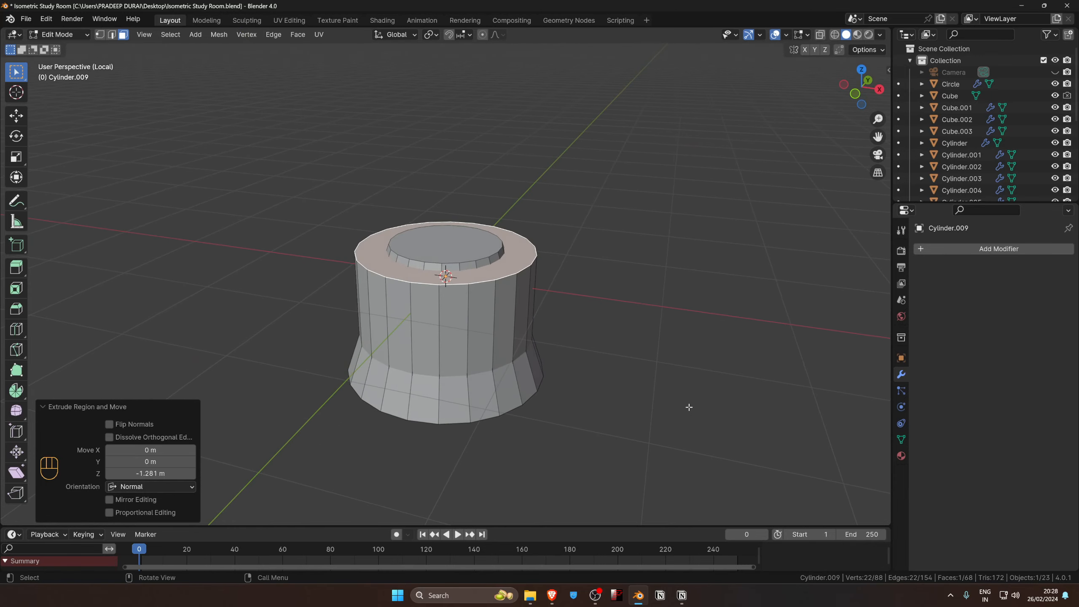
key("s")
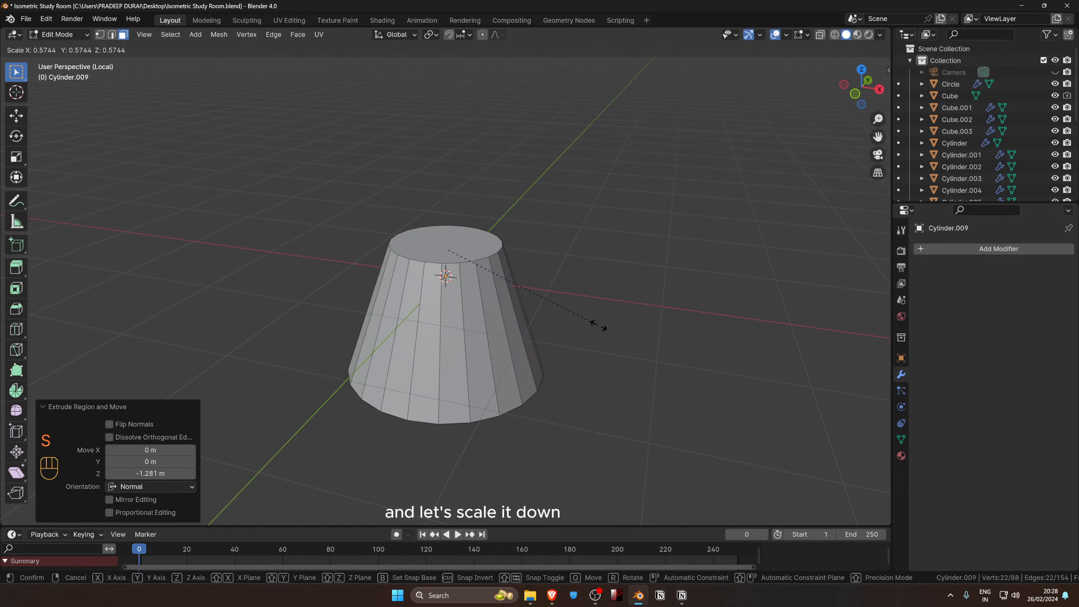
left_click(592, 318)
middle_click_drag(592, 319, 569, 292)
key("Tab")
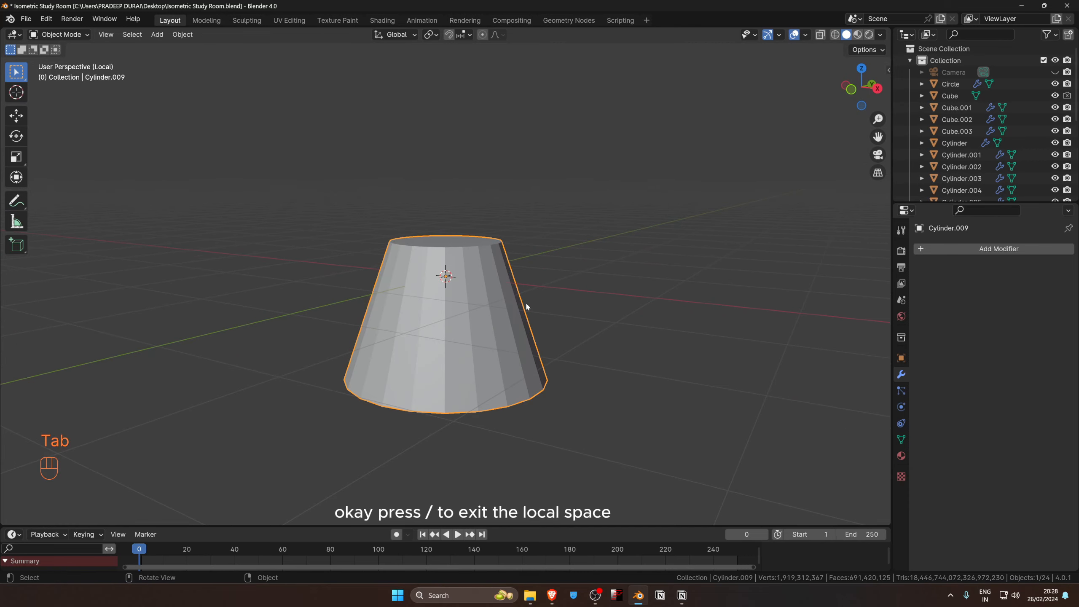
Leave local view, move the lampshade above the side table in front view, and scale it down.
key("slash")
key("KP_1")
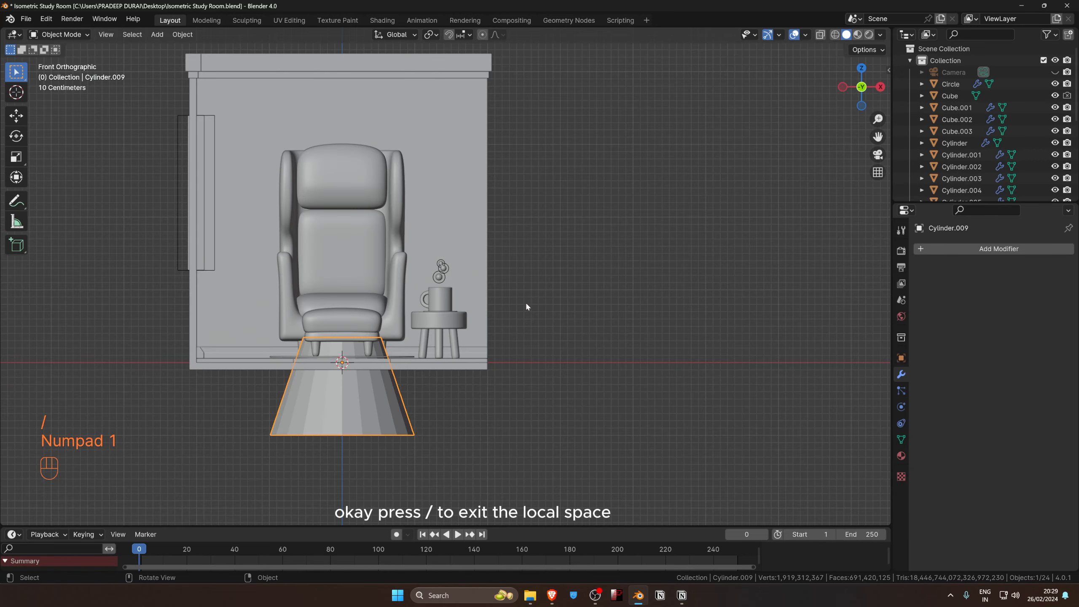
scroll(526, 306, "down", 2)
key("g")
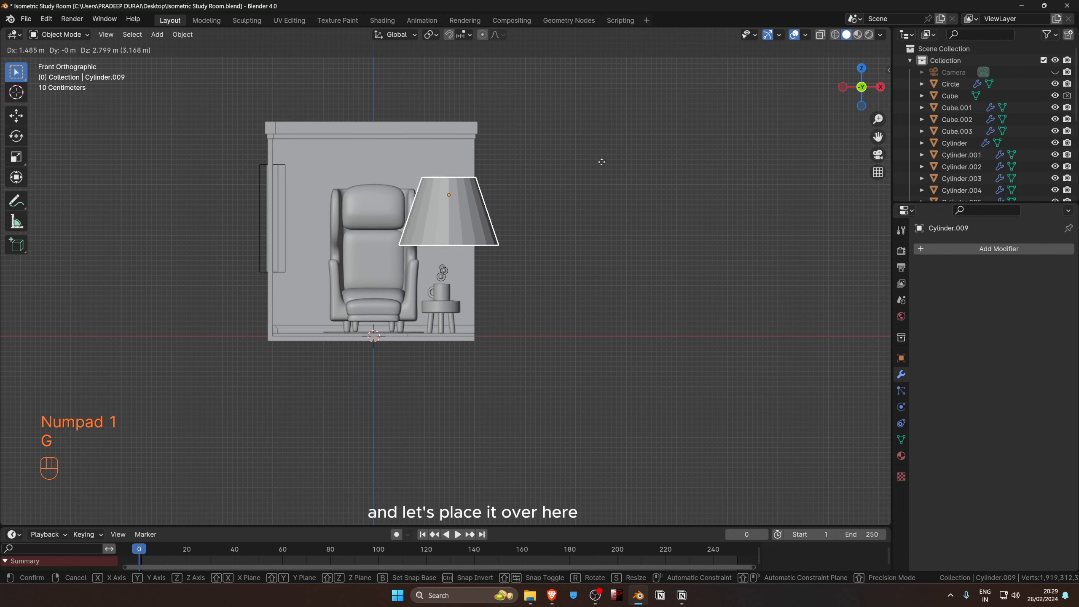
left_click(600, 252)
key("s")
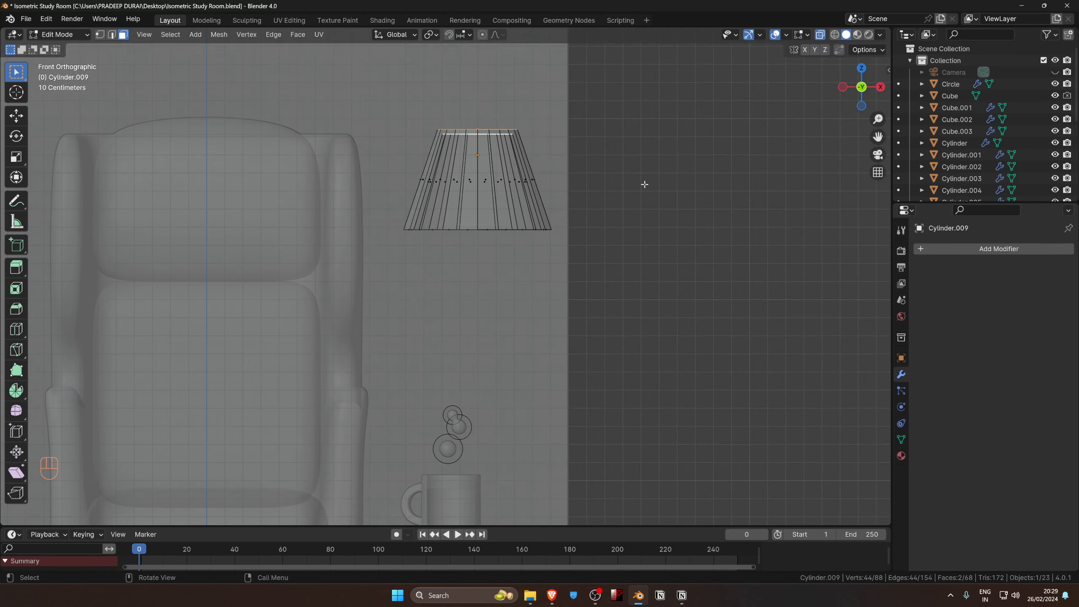
Widen the lampshade's upper faces by about 1.10 in X and Y only, and return to Object Mode.
key("s")
key("shift+z")
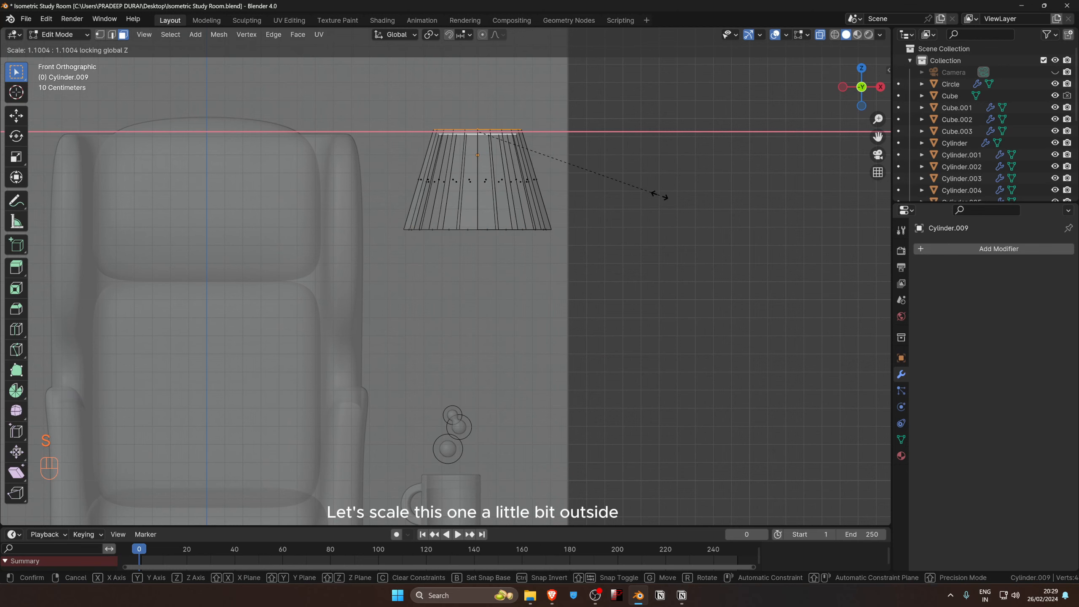
left_click(658, 195)
key("alt+z")
key("Tab")
Copy the modifiers from the window frame to the lampshade.
middle_click_drag(658, 194, 435, 250)
left_click(281, 202, "shift")
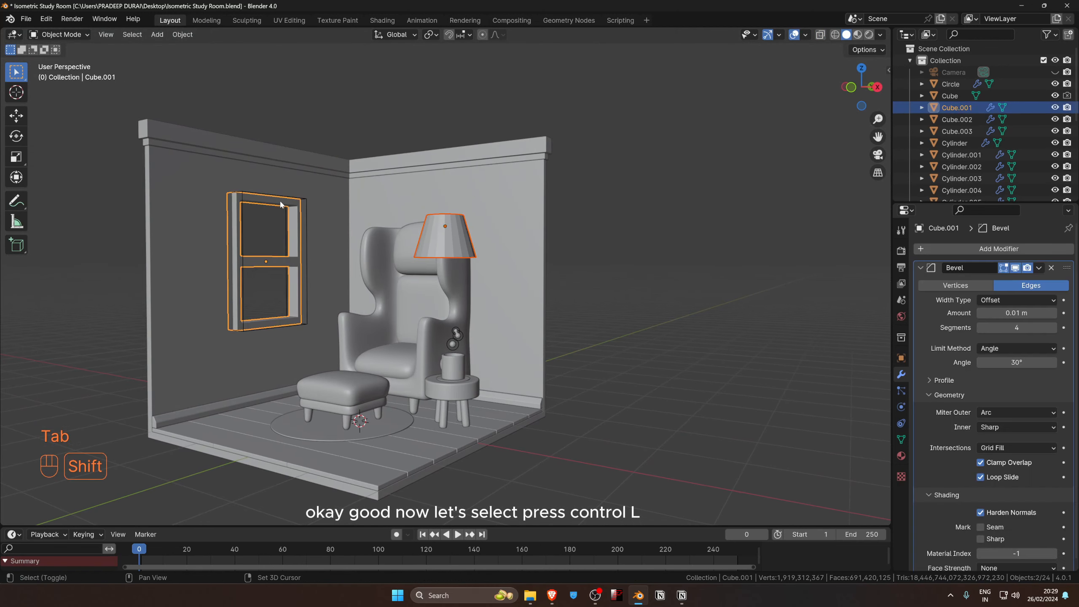
key("ctrl+l")
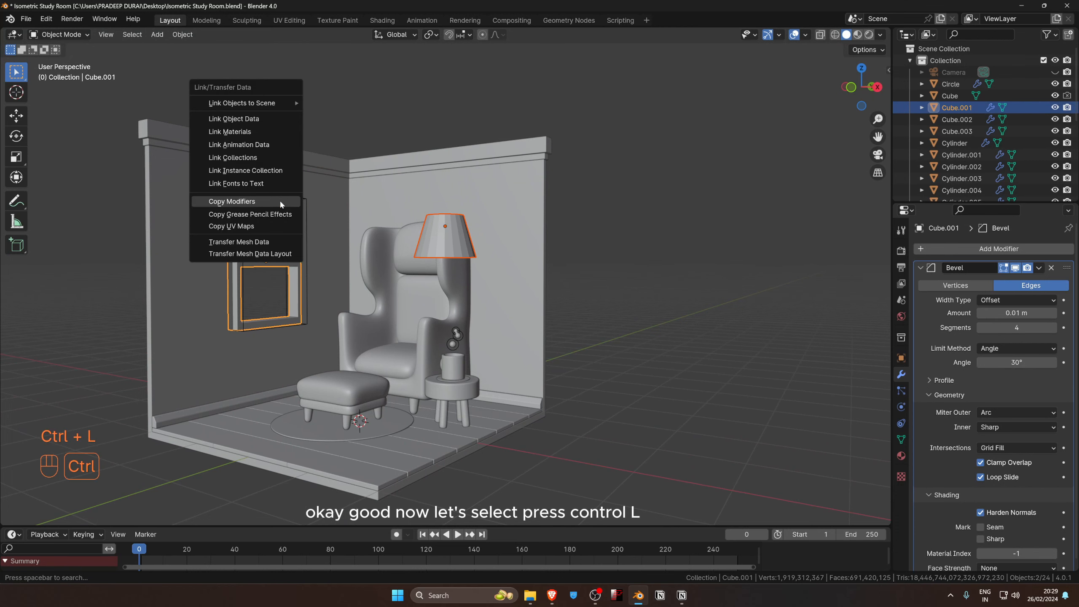
left_click(279, 201)
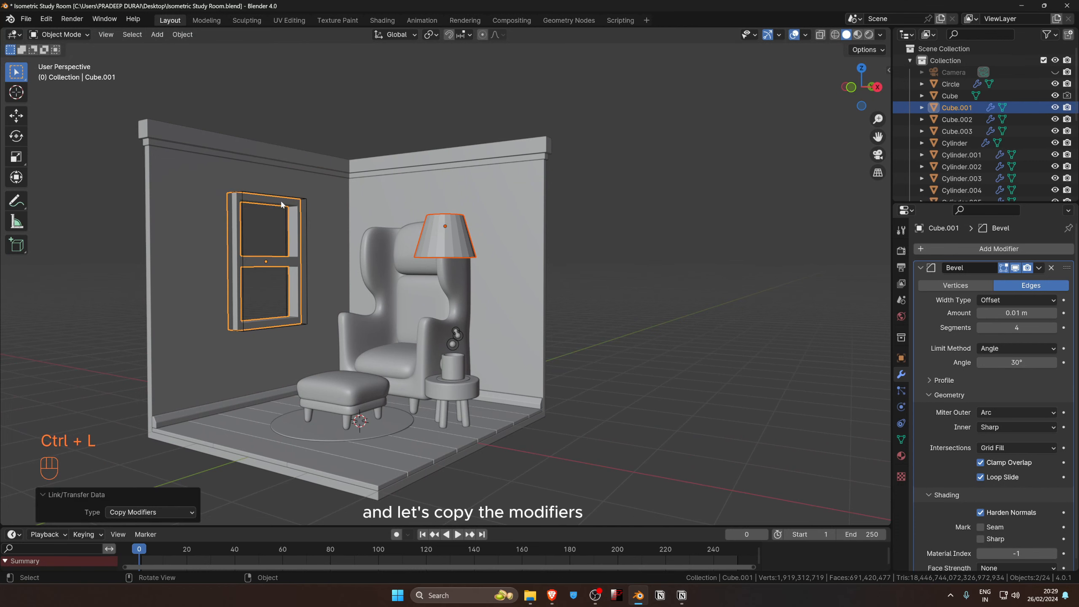
scroll(429, 238, "up", 5)
middle_click_drag(429, 250, 510, 203)
scroll(489, 244, "up", 4)
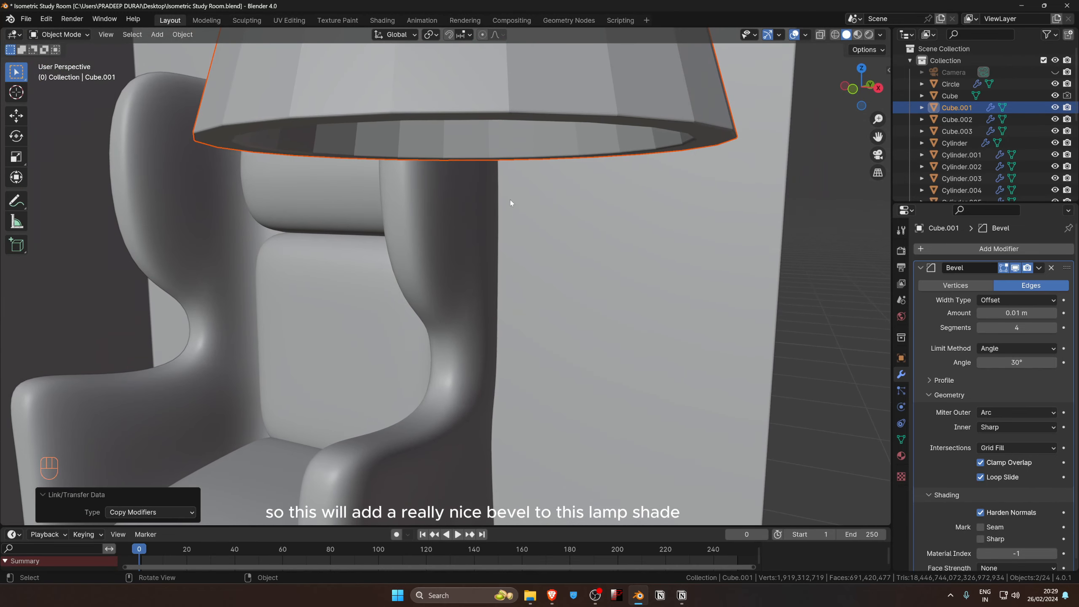
Add a level 2 subdivision to the lampshade alone and shade it smooth.
left_click(505, 116)
scroll(505, 116, "down", 5)
middle_click_drag(505, 117, 443, 144)
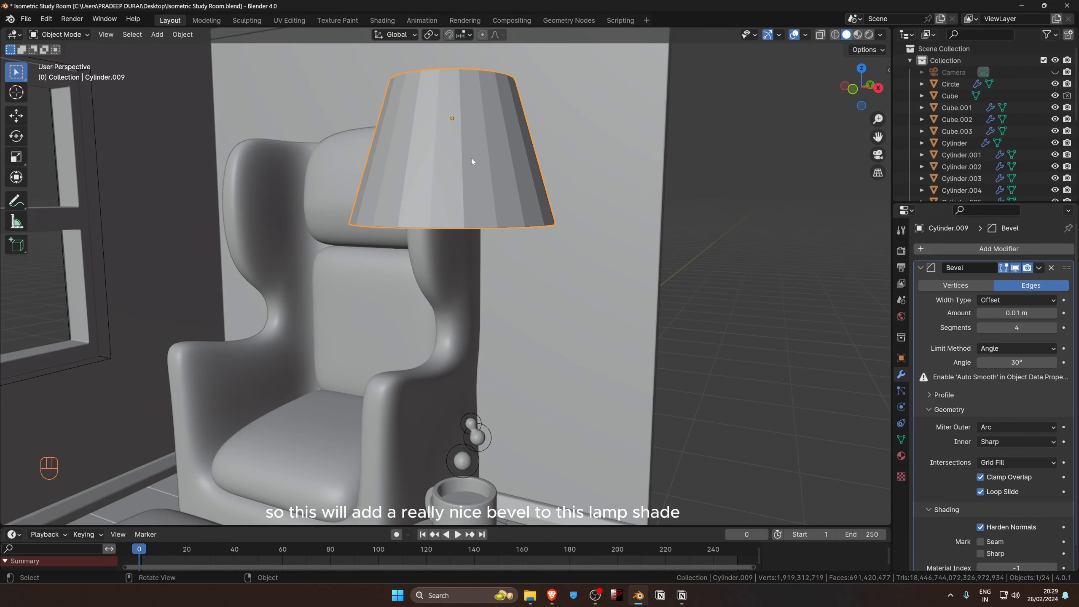
key("ctrl+2")
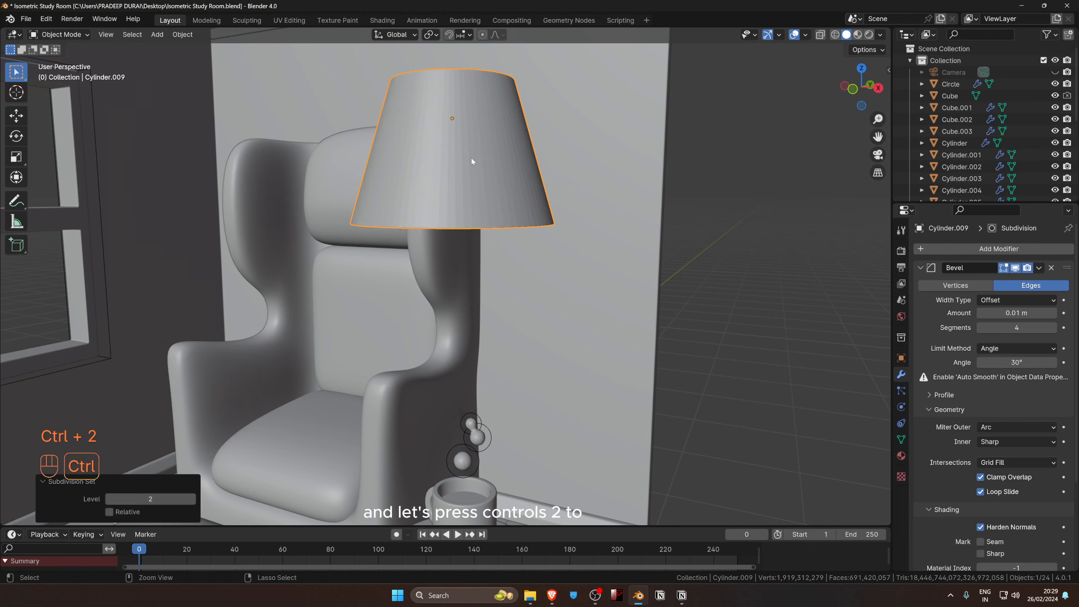
middle_click_drag(471, 158, 500, 147)
right_click(475, 192)
left_click(476, 191)
In top view, move the lampshade about -0.12 m along X and 1.3 m along Y, beside the armchair and behind the side table.
key("KP_7")
key("g")
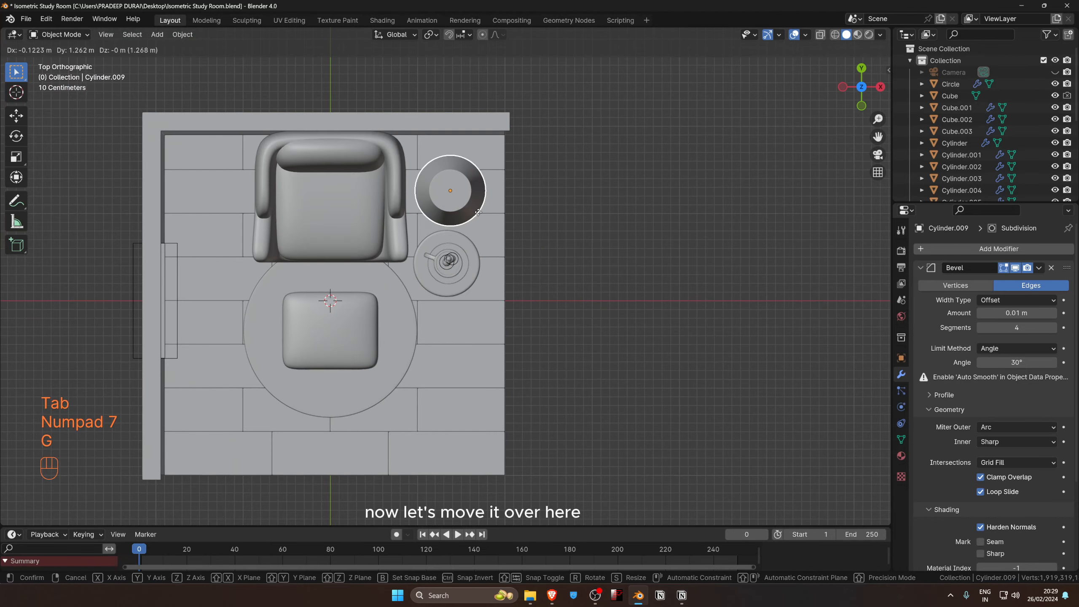
left_click(480, 204)
In Edit Mode, duplicate the lampshade's inner top face in place and move the copy about -0.37 m along Z.
middle_click_drag(480, 204, 596, 272)
key("Tab")
left_click(450, 305)
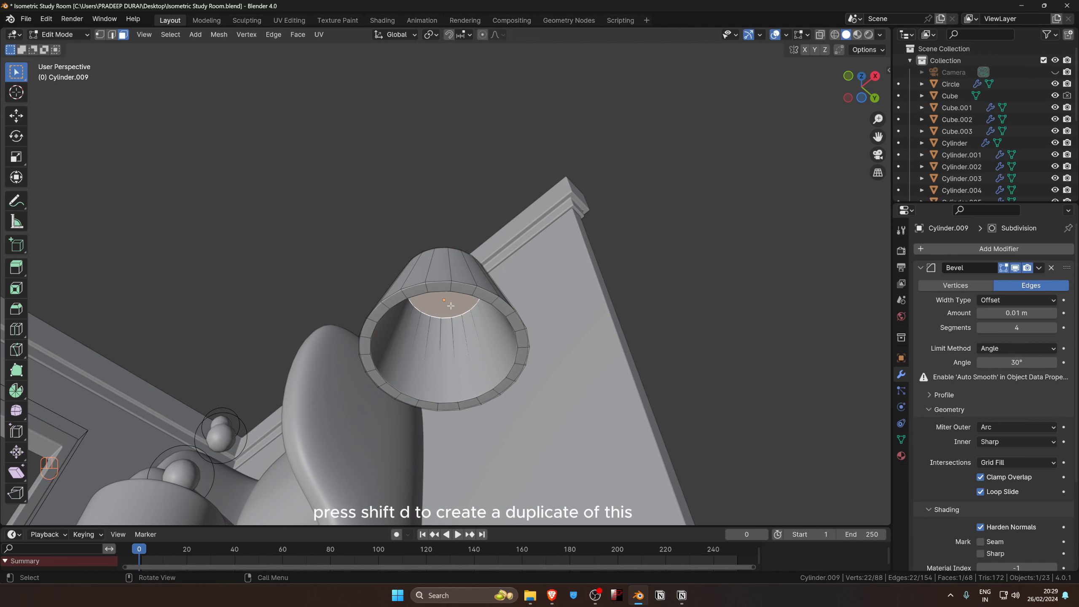
key("shift+d")
right_click(462, 333)
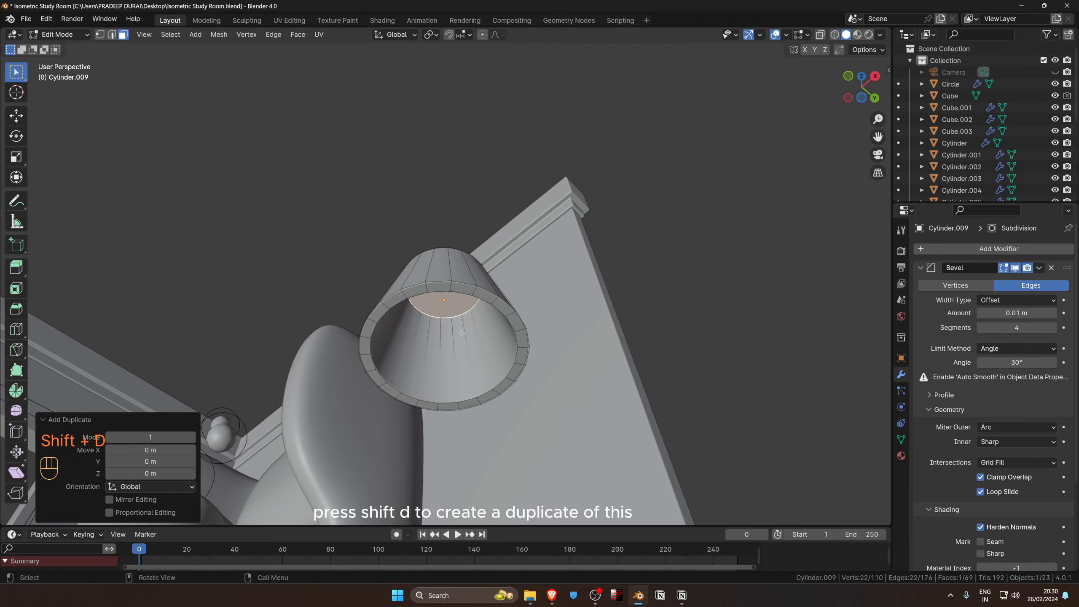
middle_click_drag(462, 333, 462, 332)
key("g")
key("z")
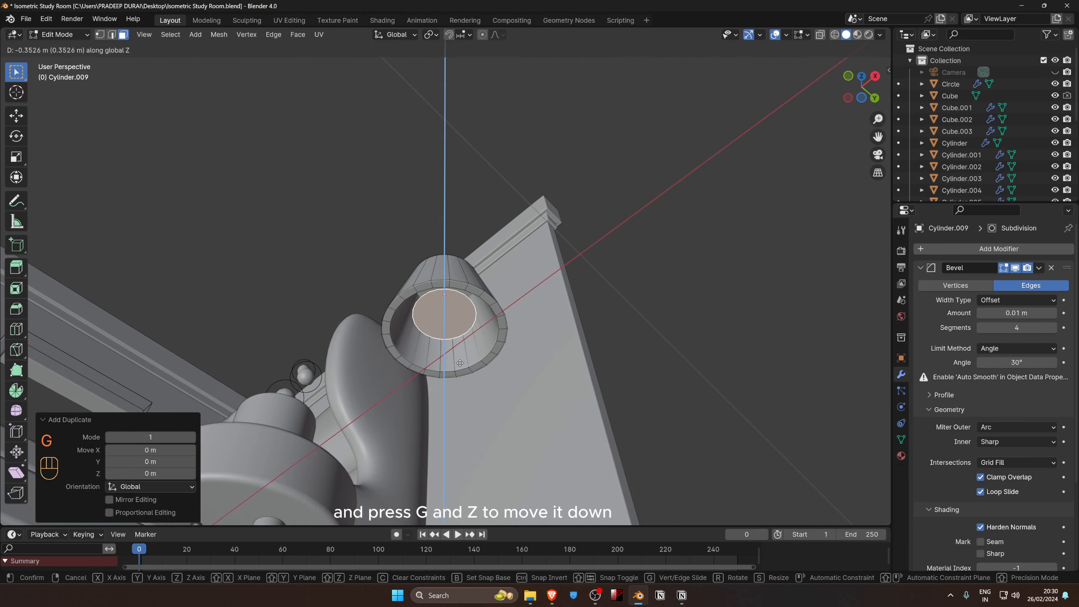
left_click(465, 359)
Scale the duplicated face to about 0.3 and extrude it about 2.33 m downward to form the lamp pole.
middle_click_drag(464, 359, 549, 472)
key("s")
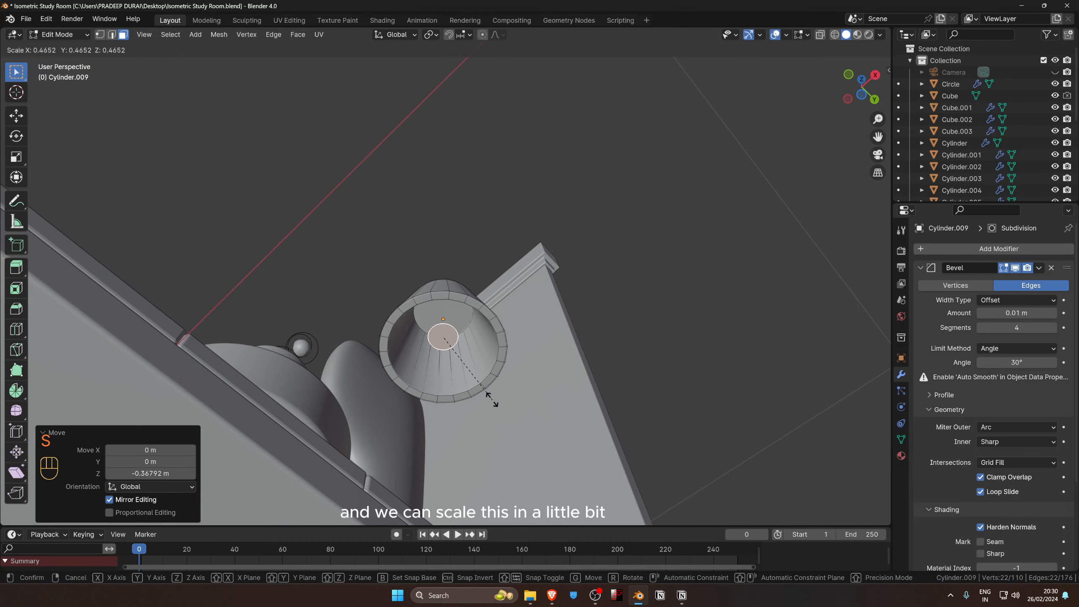
left_click(473, 378)
middle_click_drag(472, 379, 468, 435)
key("e")
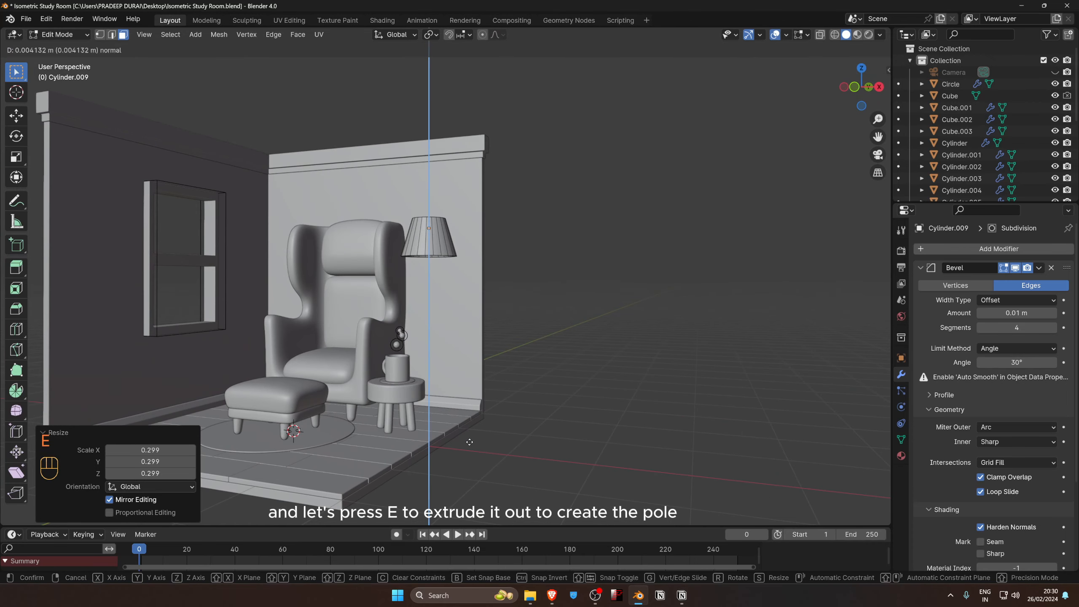
left_click(480, 96)
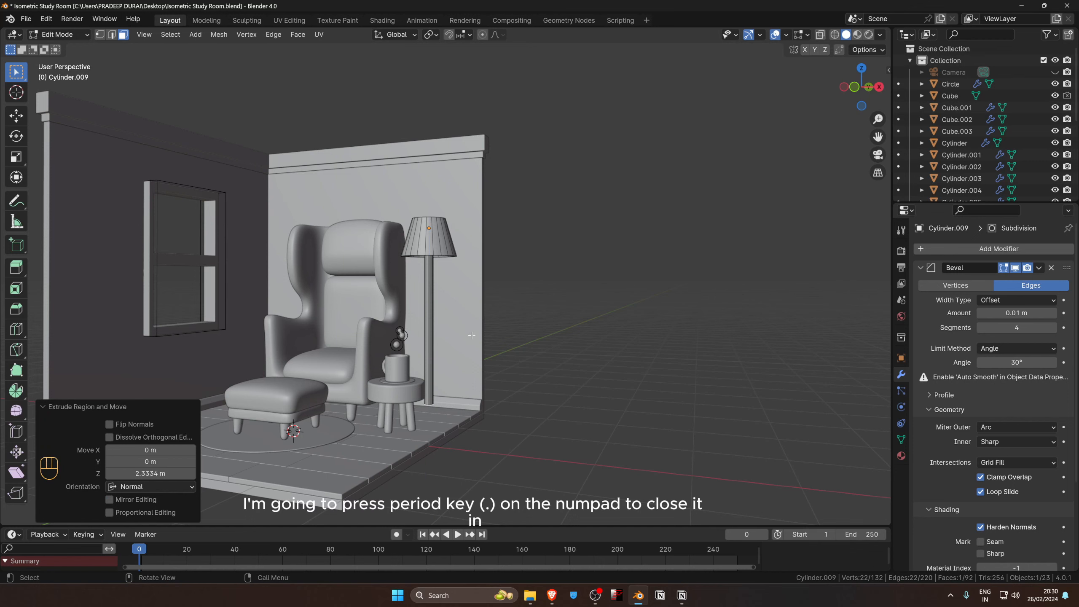
Lower the pole's bottom face about 0.12 m along Z, close to the floor.
key("KP_Decimal")
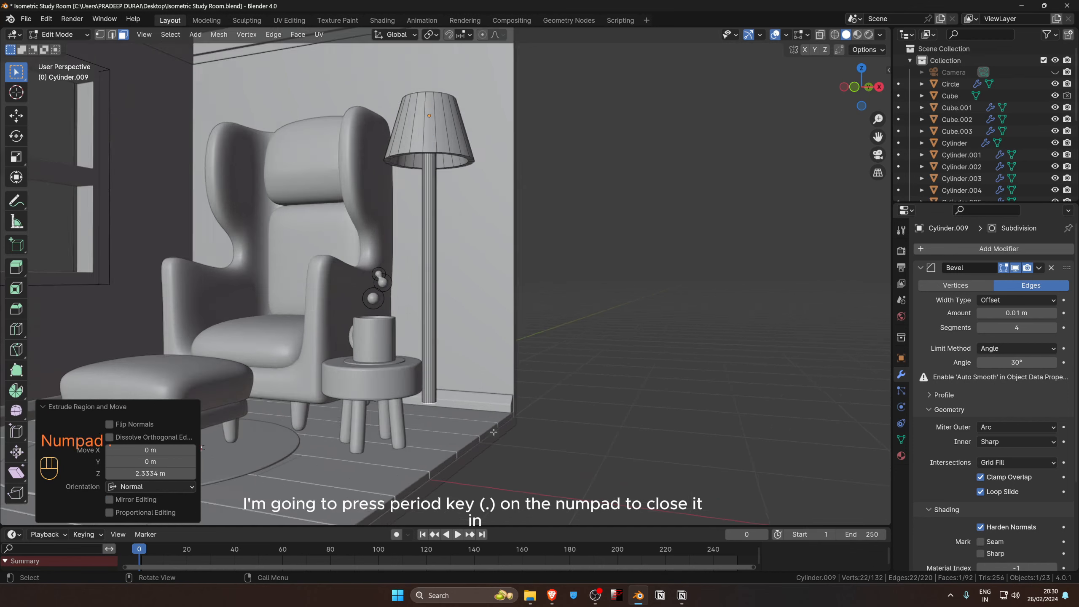
scroll(465, 414, "down", 4)
middle_click_drag(463, 415, 459, 419)
key("g")
key("z")
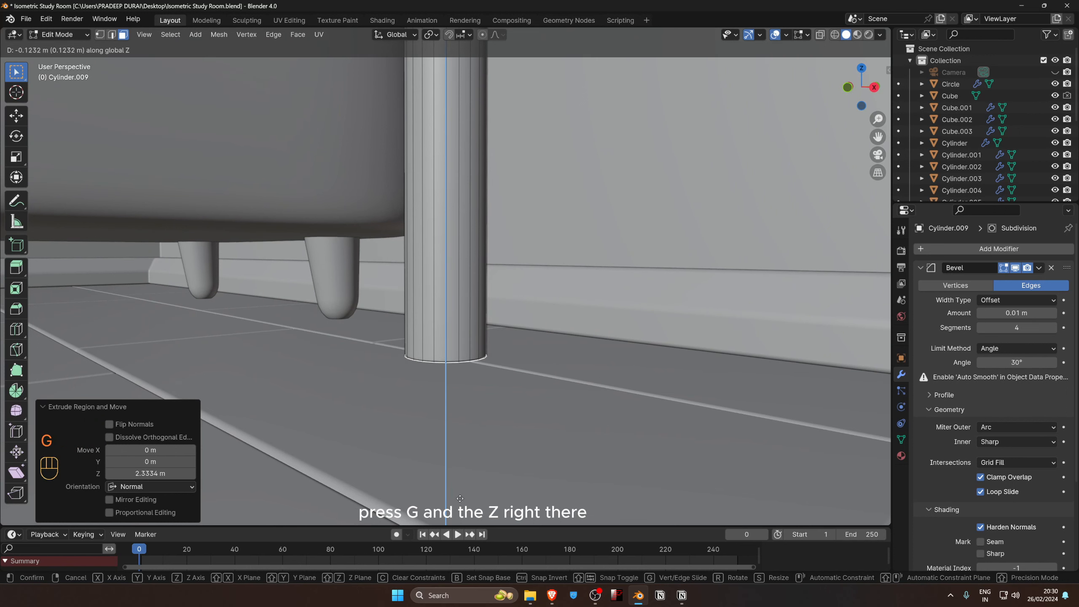
left_click(460, 496)
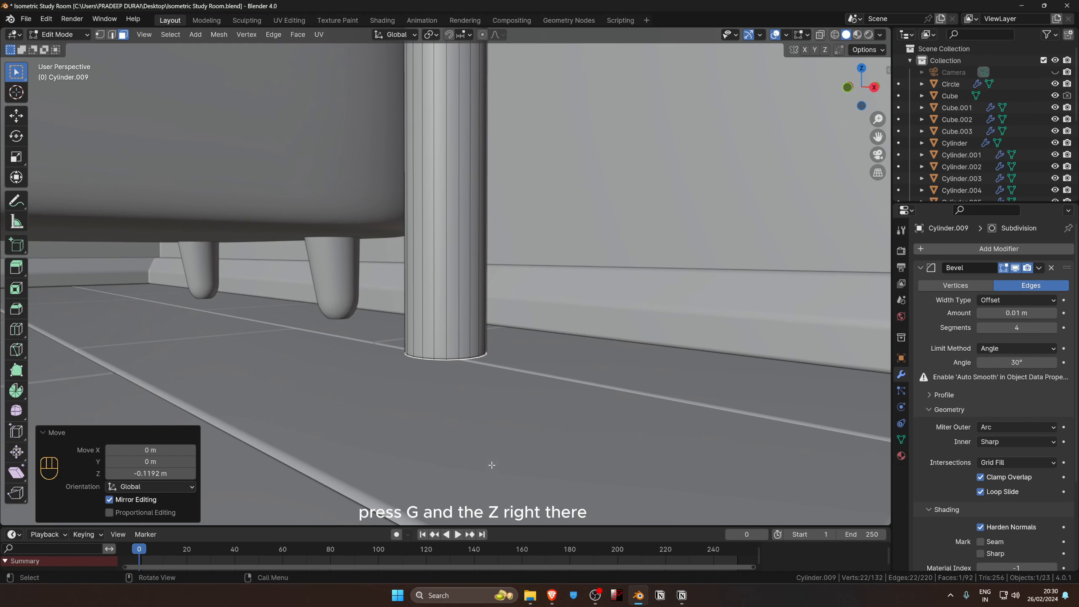
Extrude the pole's bottom face in place and scale it up to about 3.1 for the lamp base.
key("e")
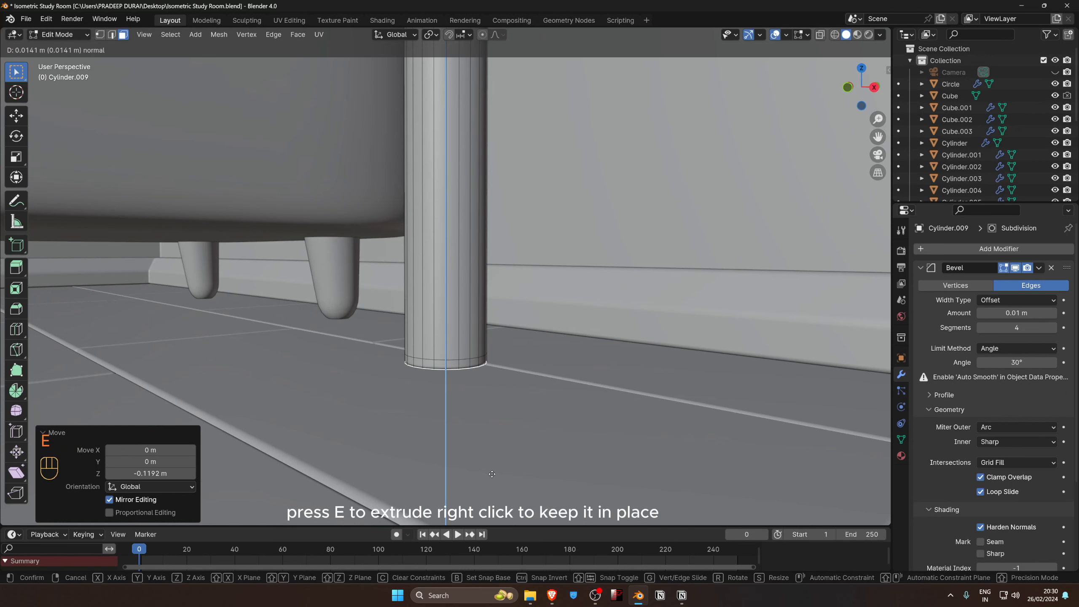
right_click(492, 474)
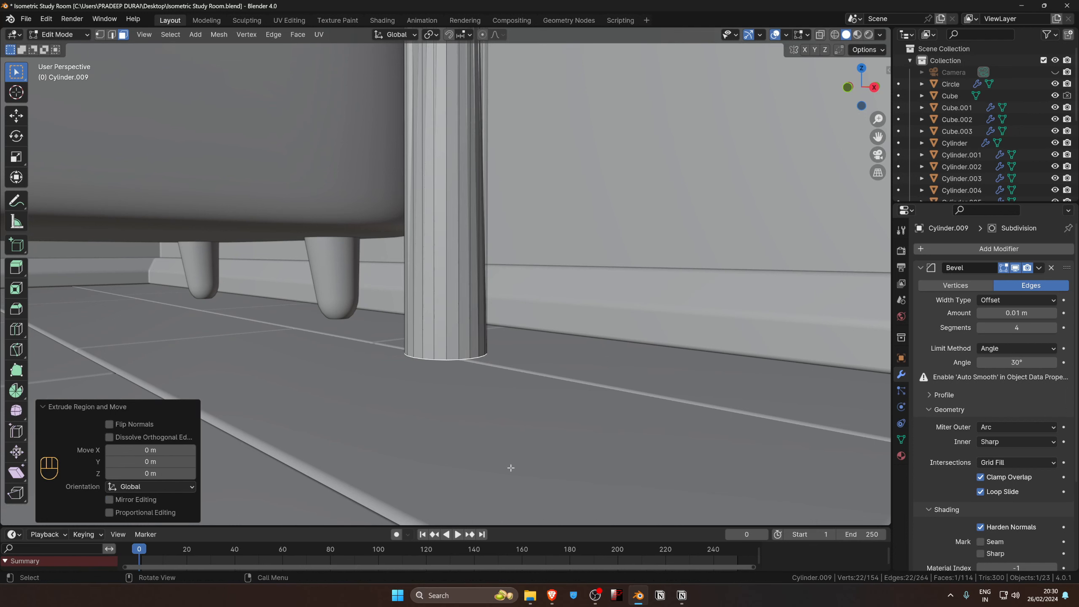
key("s")
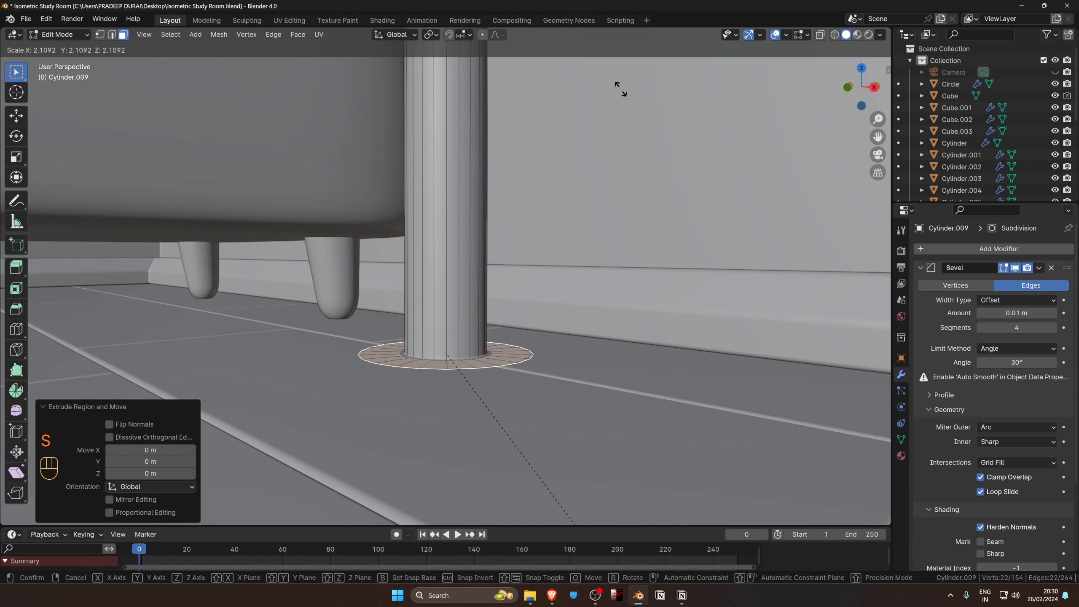
left_click(622, 142)
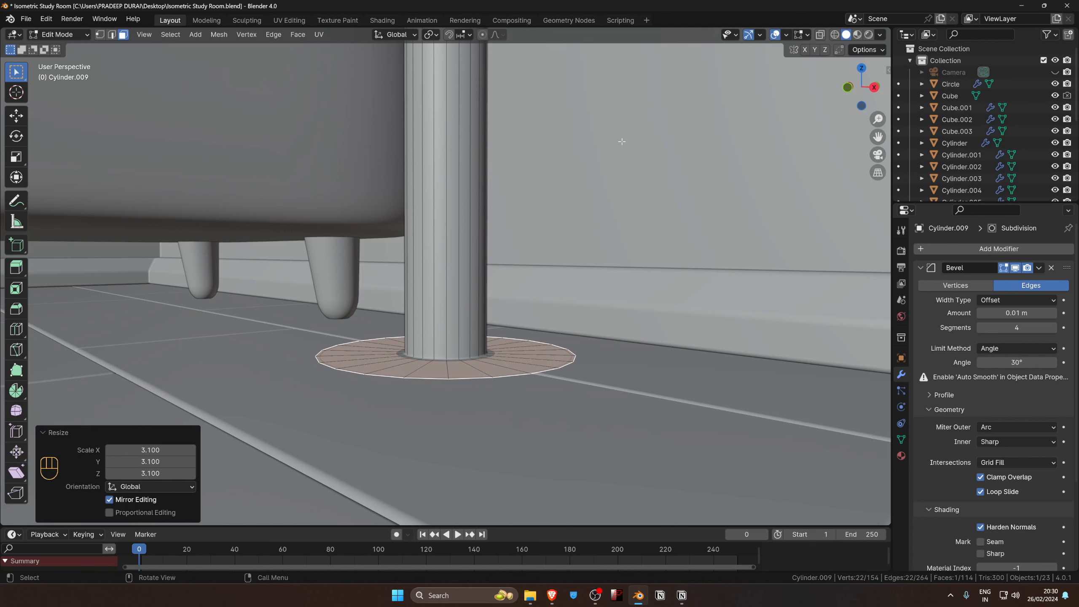
Push the widened bottom face down along Z to the floor to give the base a conical slope.
key("g")
key("z")
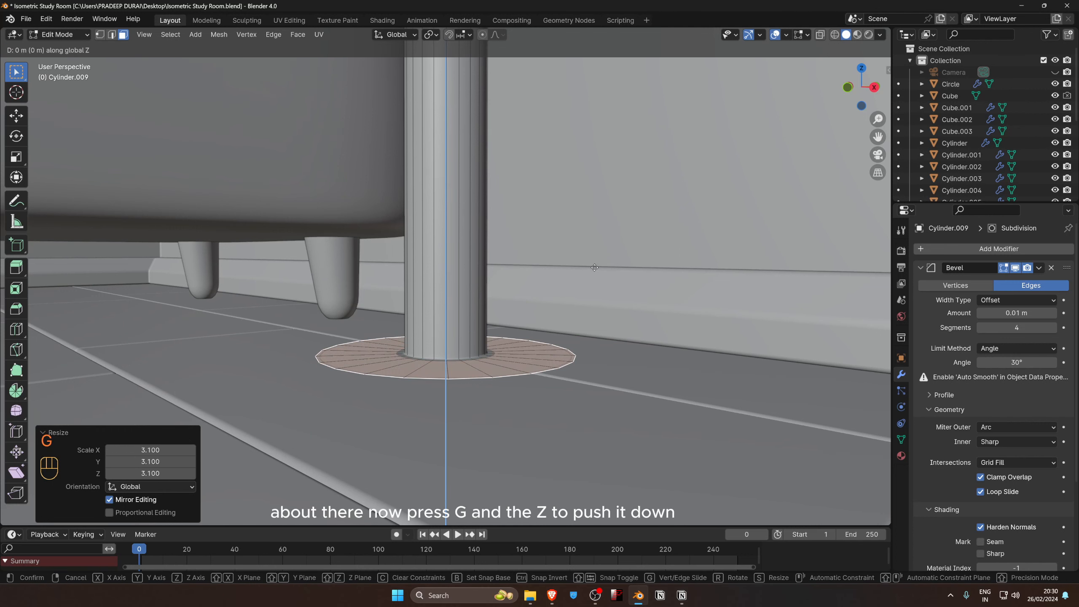
left_click(595, 306)
Select the edge loop where the pole meets the base and slide it slightly up the pole, factor about -0.009.
key("2")
key("alt+z")
key("alt+z")
key("alt+z")
left_click(441, 360, "alt")
key("alt+z")
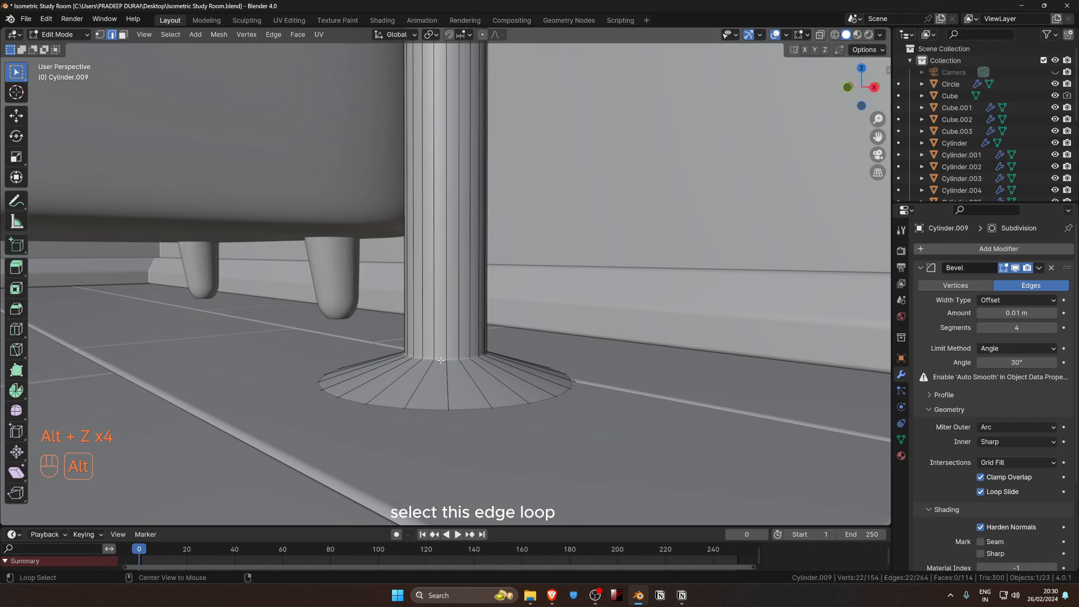
key("g")
key("g")
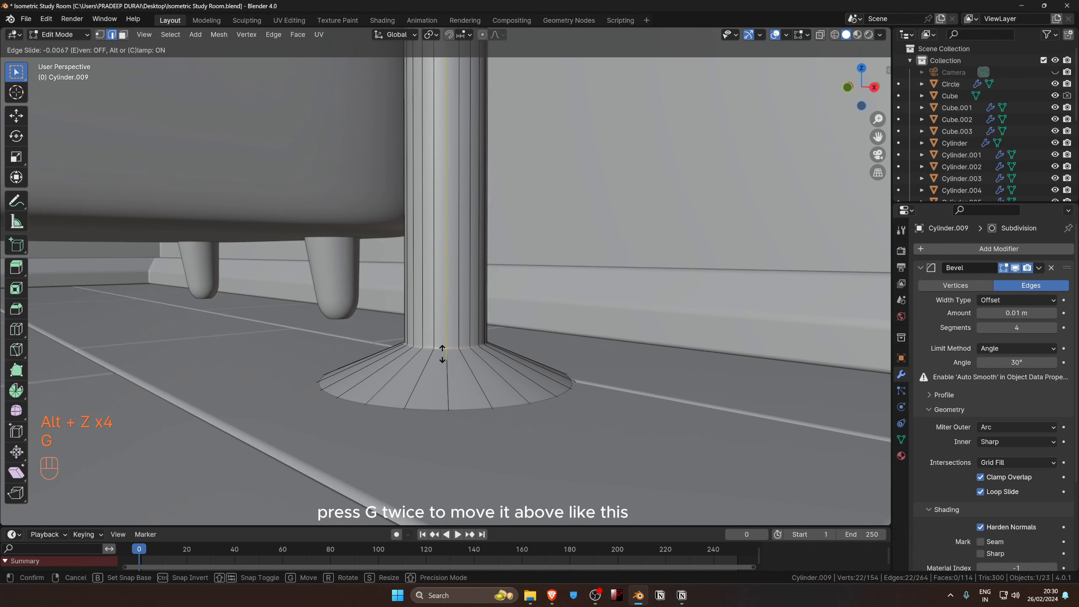
left_click(442, 352)
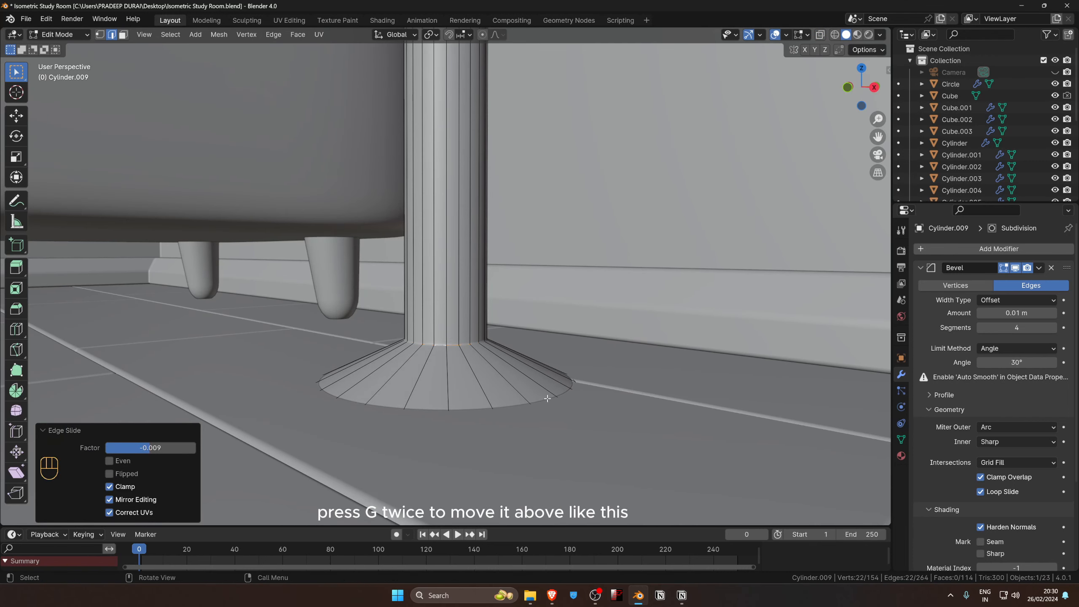
Bevel the edge loop between pole and base about 0.066 m wide with 2 segments.
key("ctrl+b")
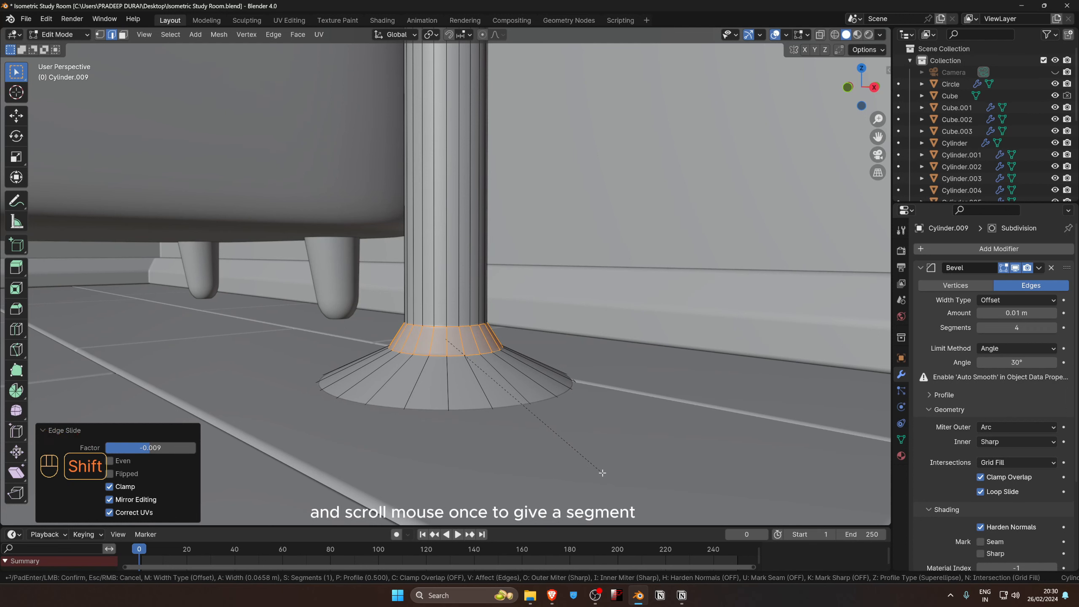
scroll(602, 473, "up", 1)
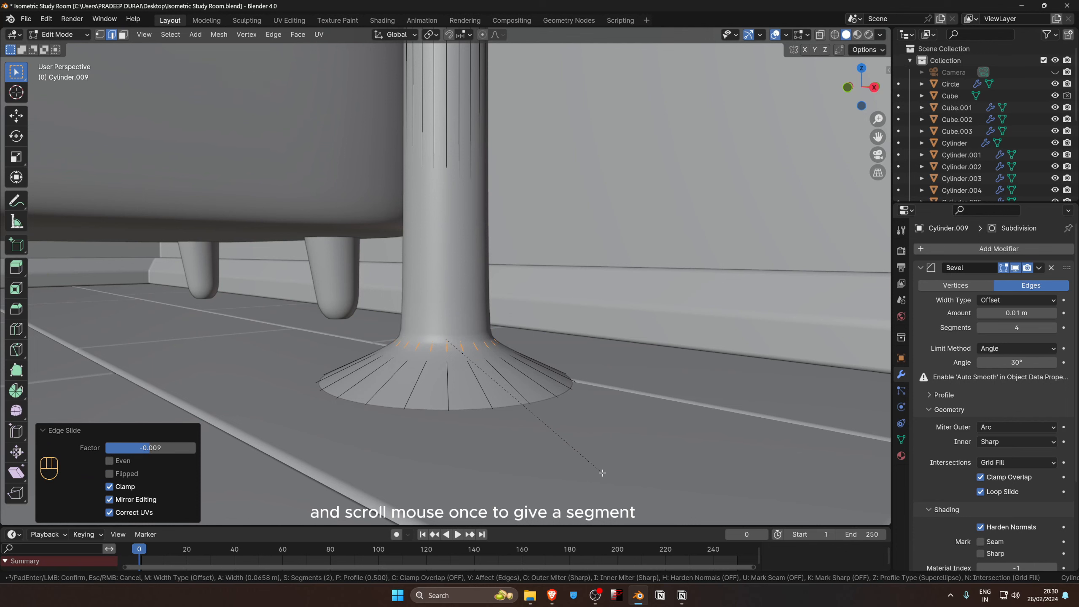
left_click(602, 472)
key("ctrl+z")
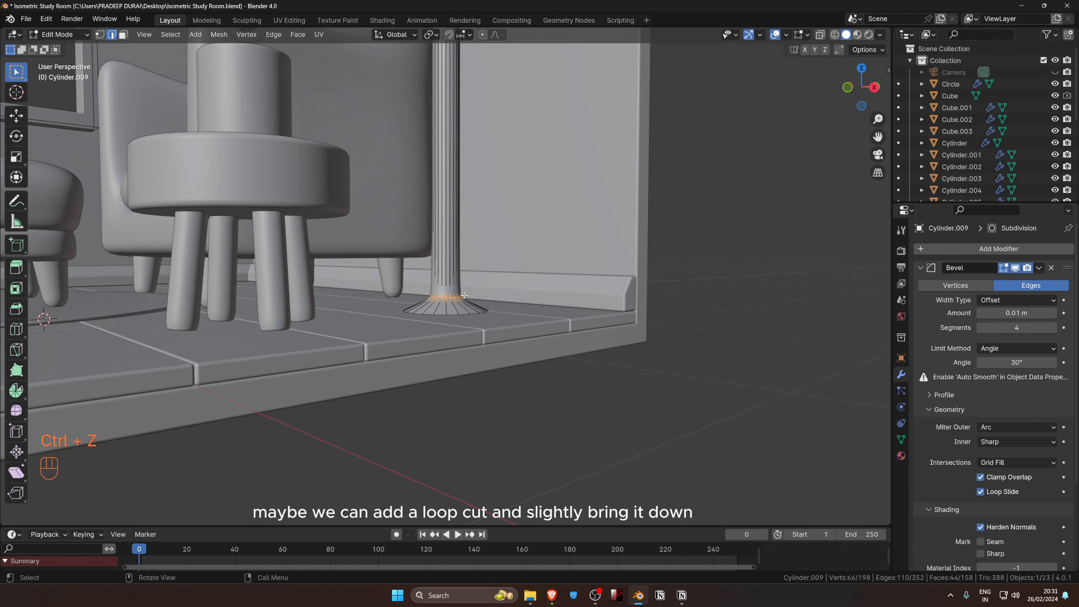
Add one loop cut around the pole and slide it down near the base, factor about -0.967.
scroll(447, 186, "down", 3)
key("ctrl+r")
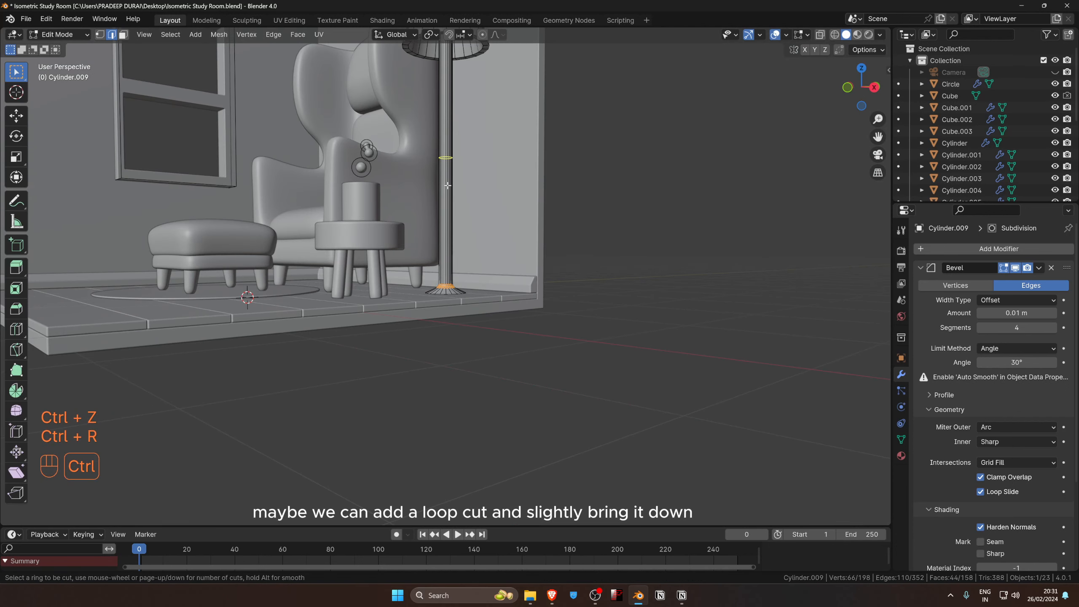
left_click(447, 186)
left_click(458, 301)
scroll(472, 295, "up", 6)
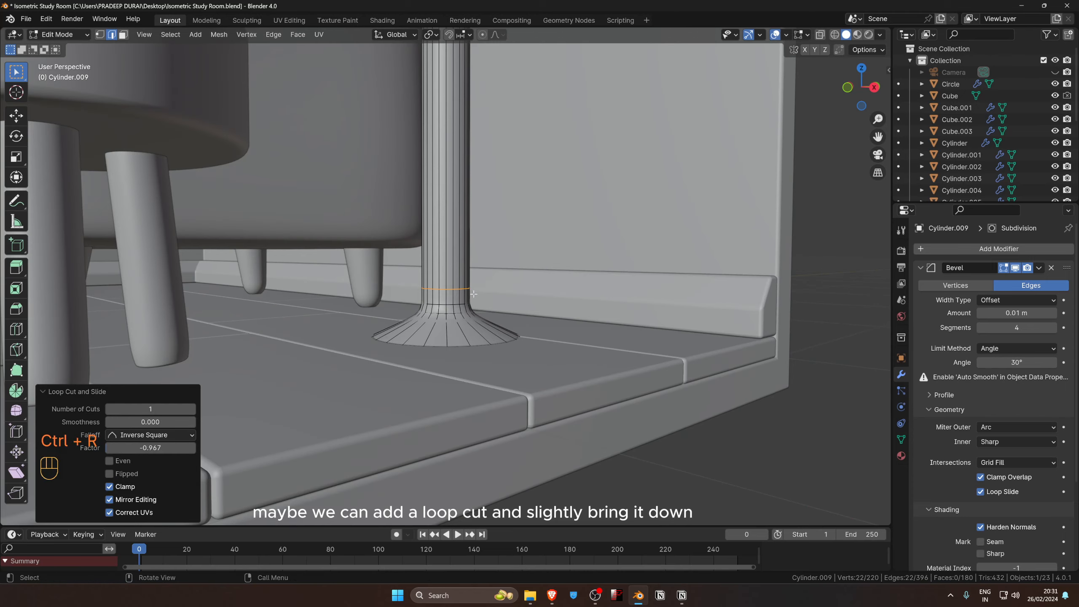
Widen the outer bottom edge loop of the lamp base in X and Y only, and return to Object Mode.
key("Tab")
scroll(480, 323, "down", 10)
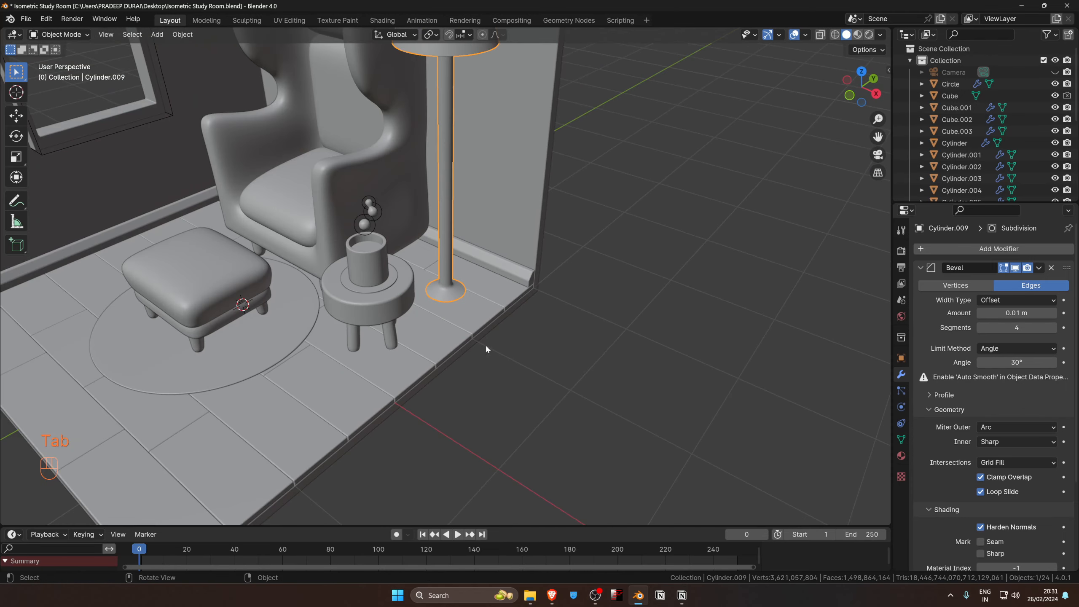
scroll(485, 343, "up", 8)
key("Tab")
key("alt+z")
scroll(460, 322, "up", 5)
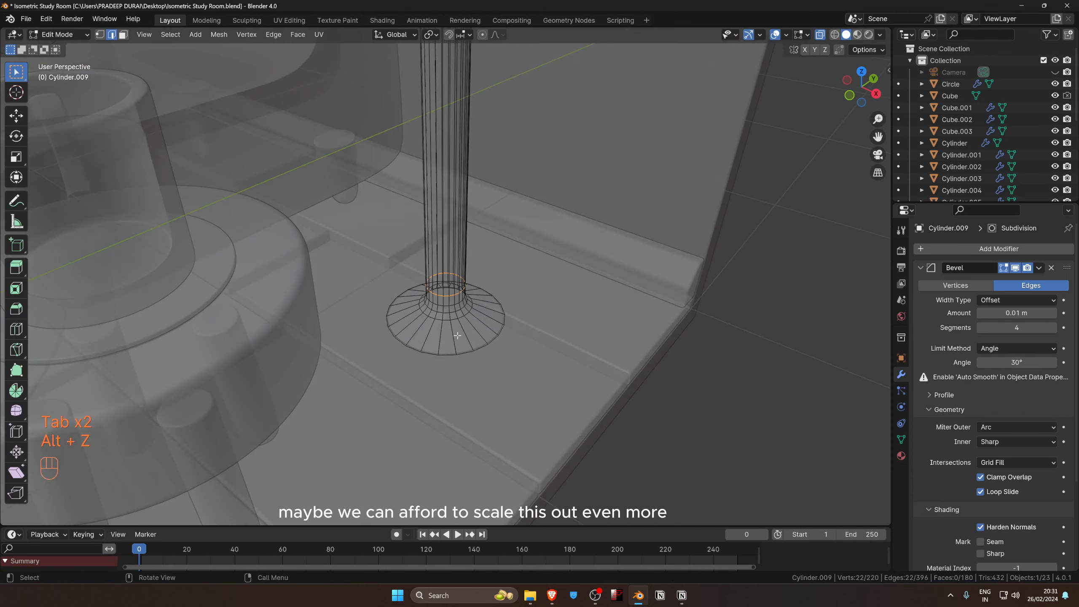
key("alt+z")
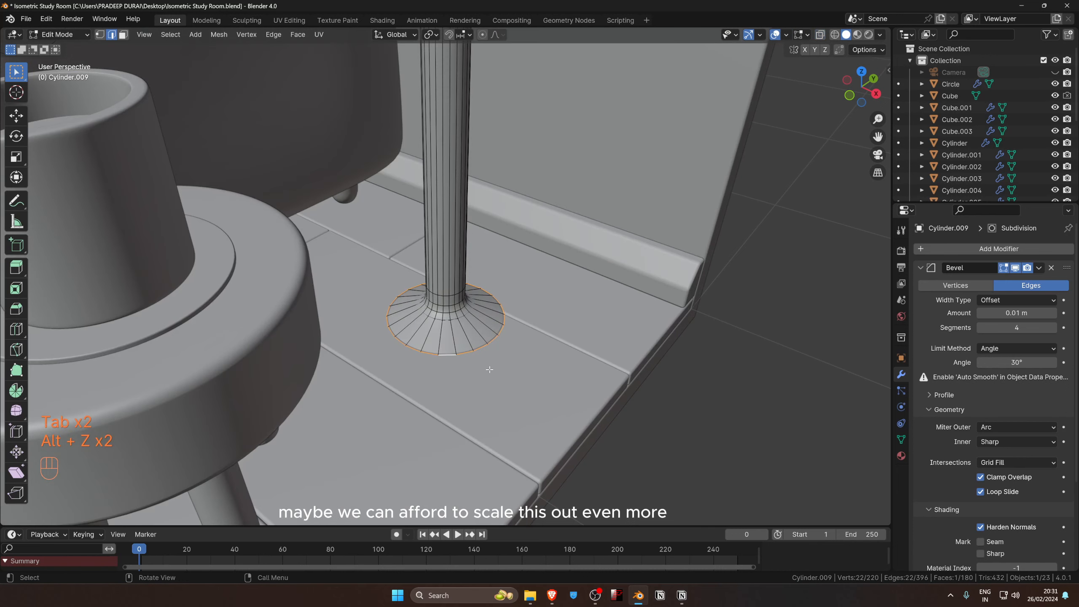
key("s")
key("shift+z")
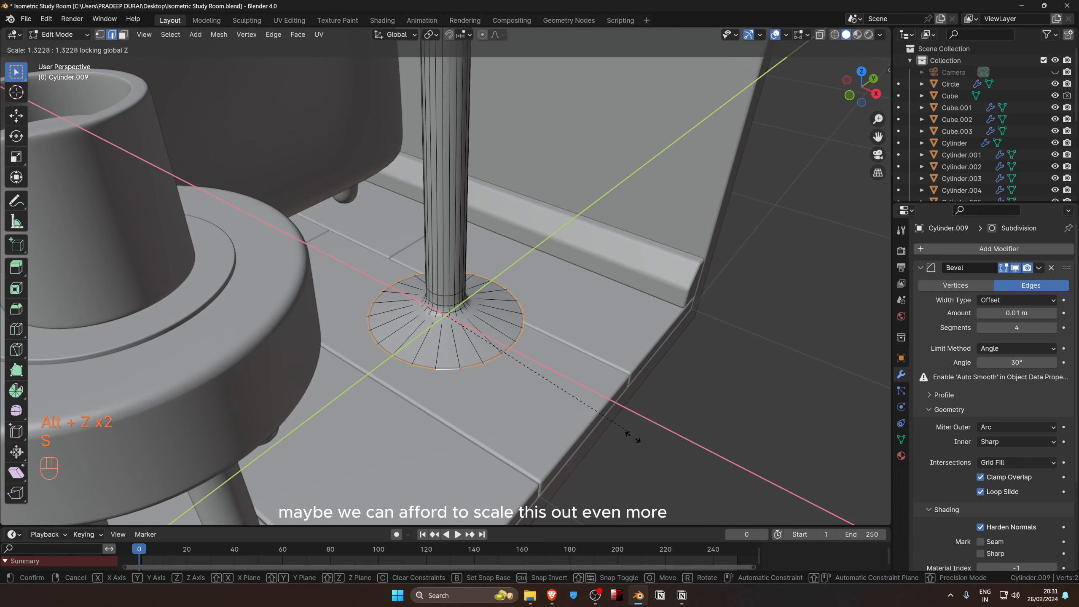
left_click(646, 455)
scroll(573, 361, "down", 8)
key("Tab")
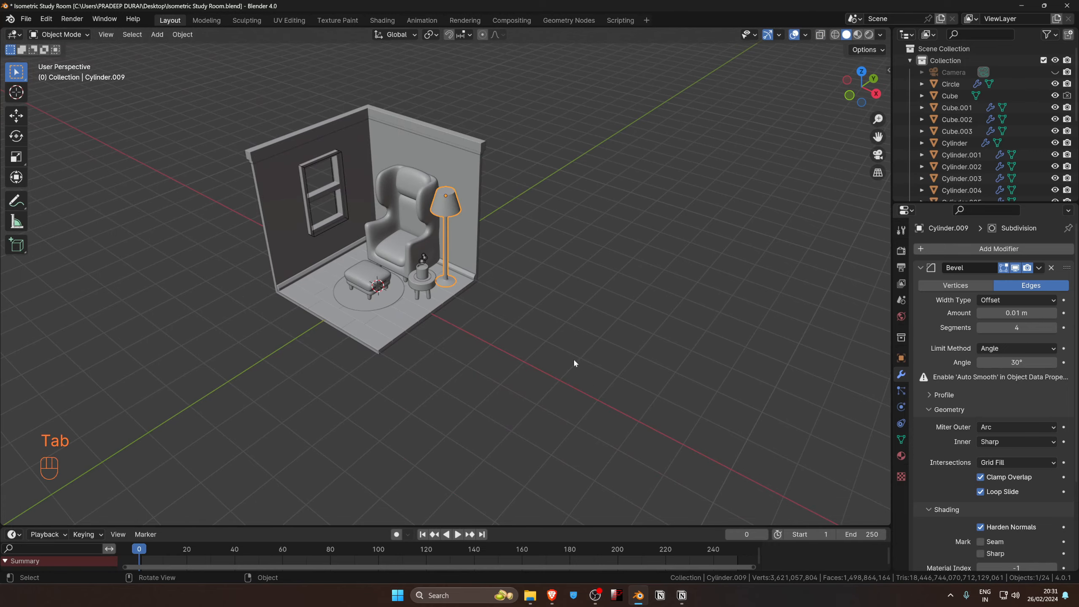
Select the edge rings at the pole's foot, just above the base, and raise them about 0.019 m along Z.
middle_click_drag(573, 361, 536, 275)
scroll(543, 278, "up", 8)
key("Tab")
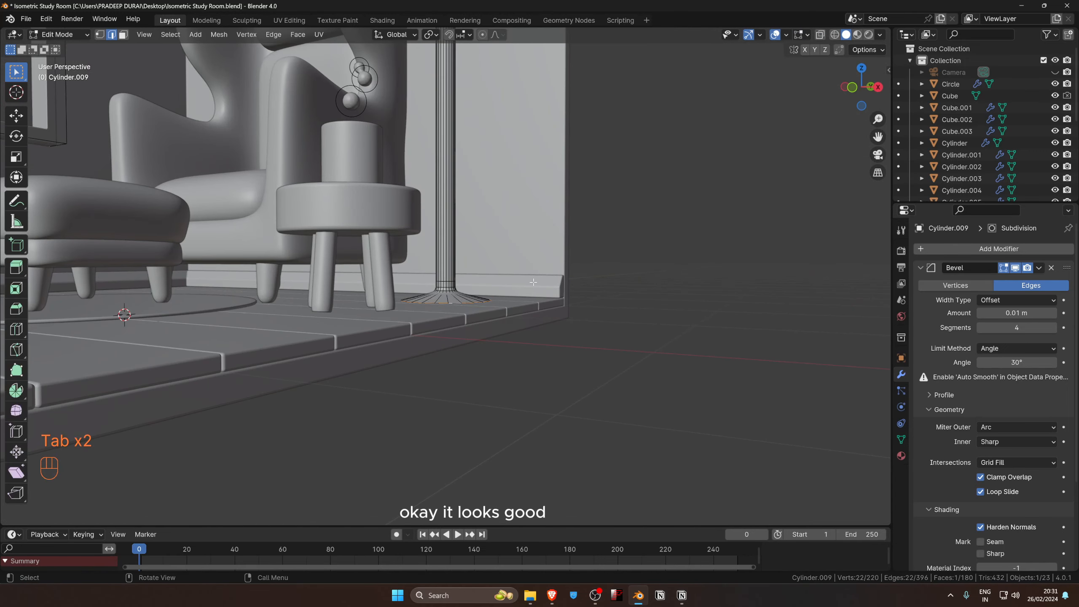
key("alt+z")
left_click(446, 285, "alt")
key("alt+z")
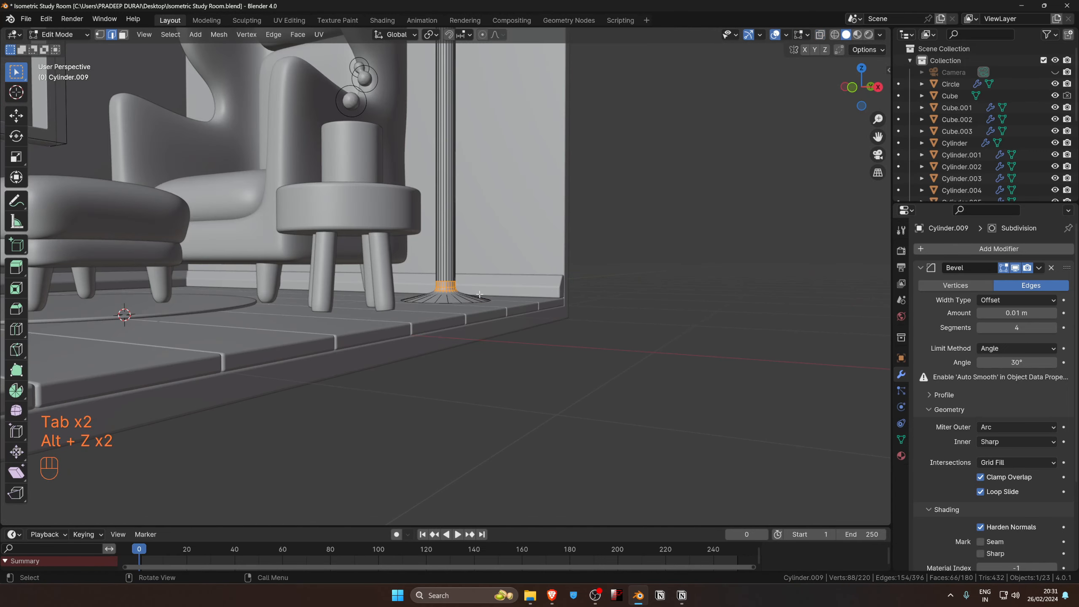
key("g")
key("z")
left_click(465, 295)
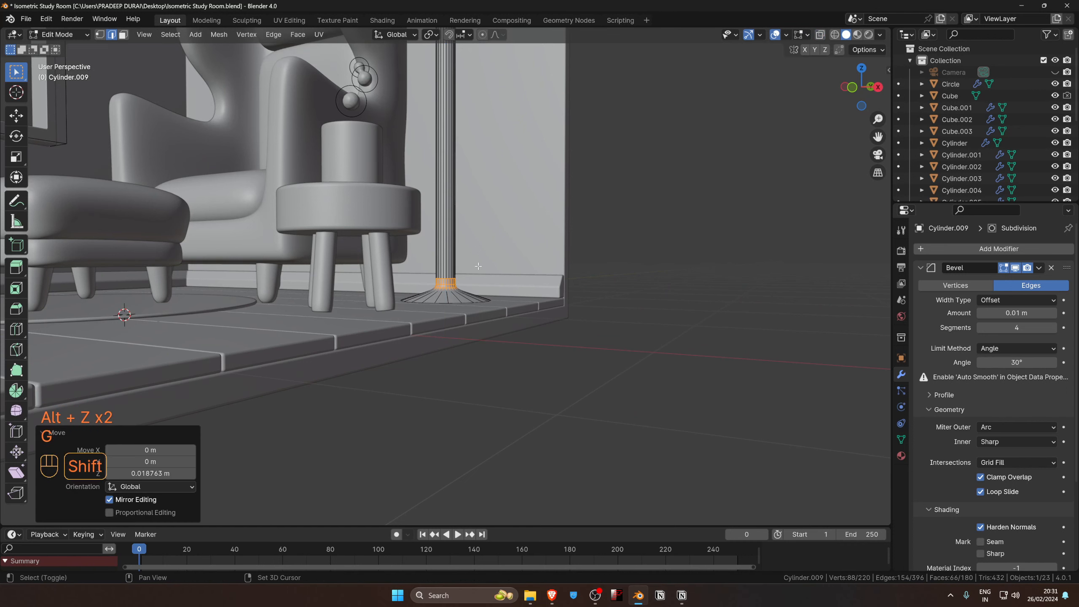
Add a centered loop cut around the base's slope, raise it about 0.013 m along Z, and return to Object Mode.
scroll(464, 295, "up", 1)
scroll(464, 296, "up", 1)
key("ctrl+r")
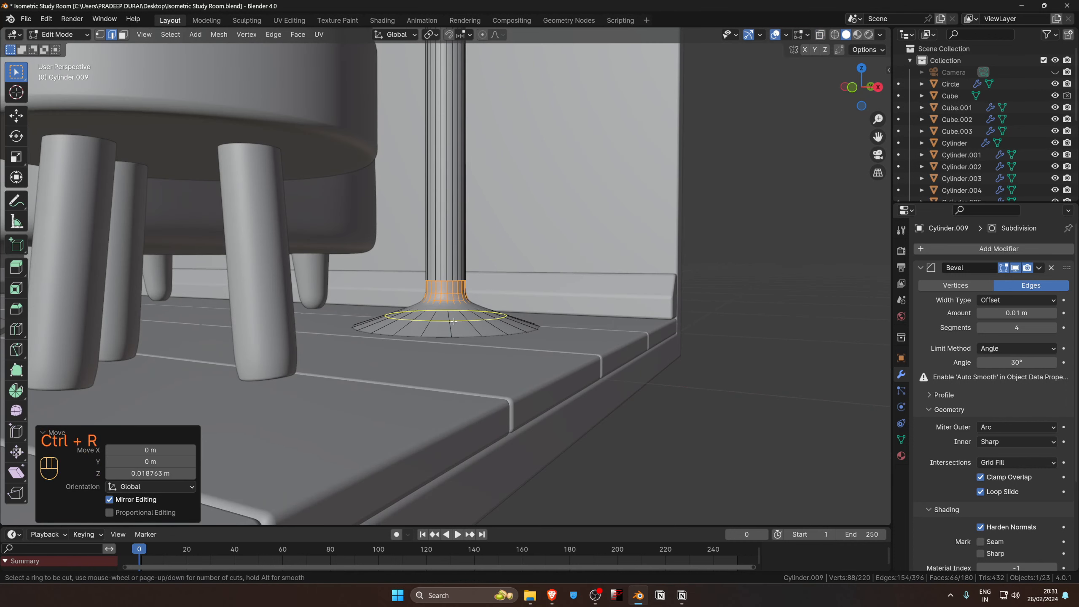
left_click(453, 322)
right_click(453, 321)
key("g")
key("z")
left_click(467, 313)
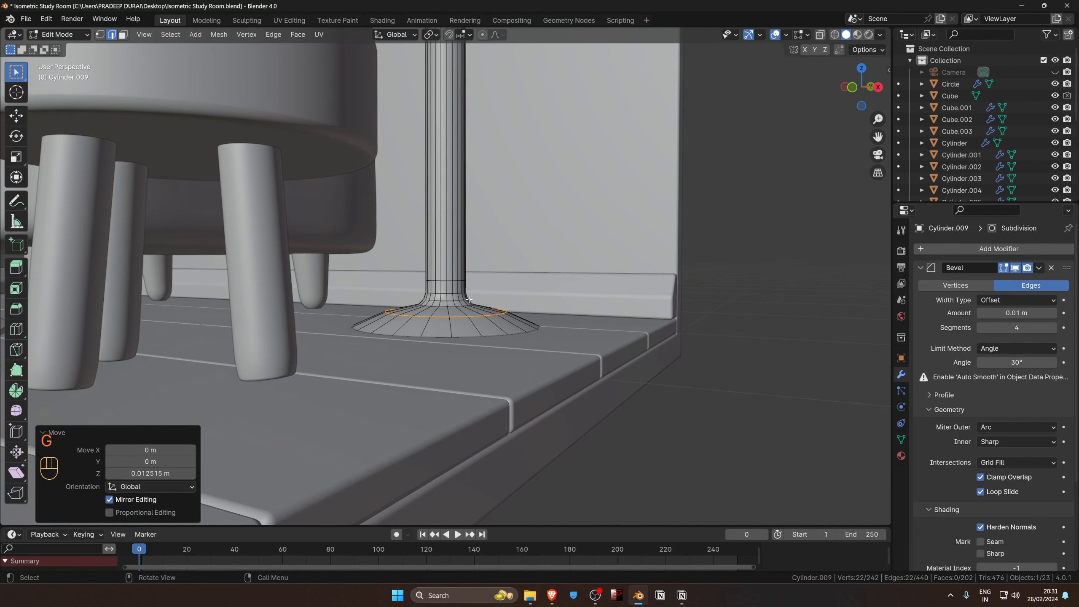
key("Tab")
middle_click_drag(468, 313, 476, 263)
scroll(457, 337, "down", 6)
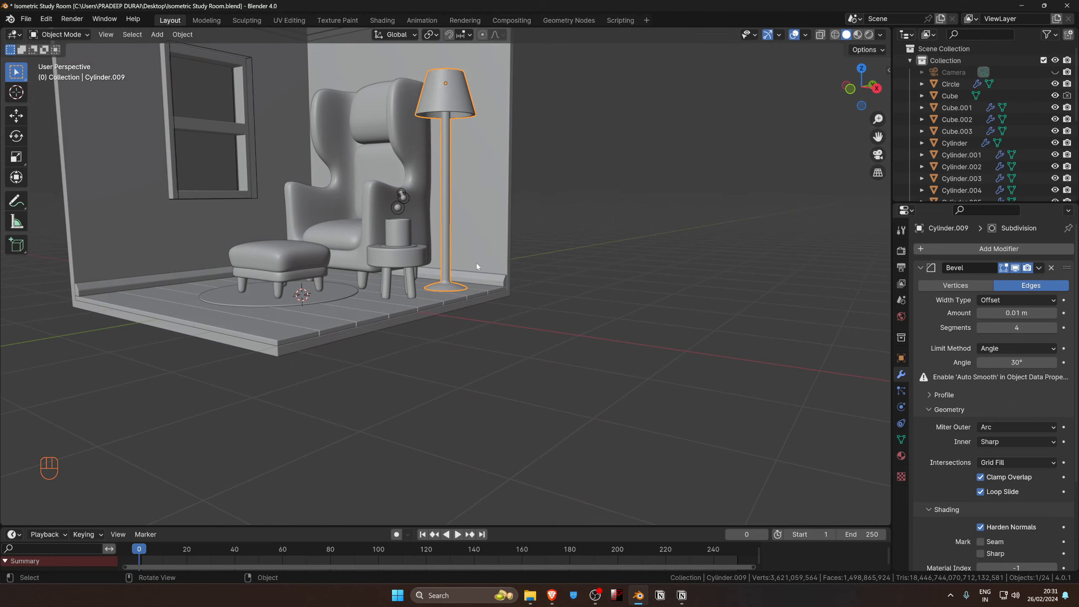
Grow the selection from the lamp base to cover the whole pole, separate it into its own object, and return to Object Mode.
key("Tab")
key("ctrl+KP_Add")
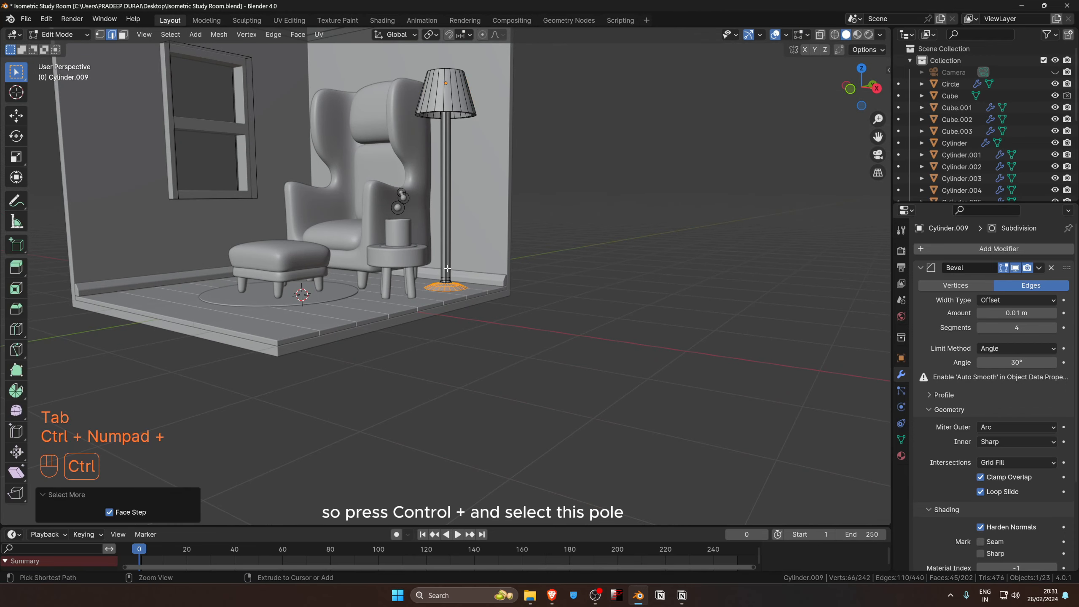
key("ctrl+KP_Add")
key("ctrl+KP_Add")
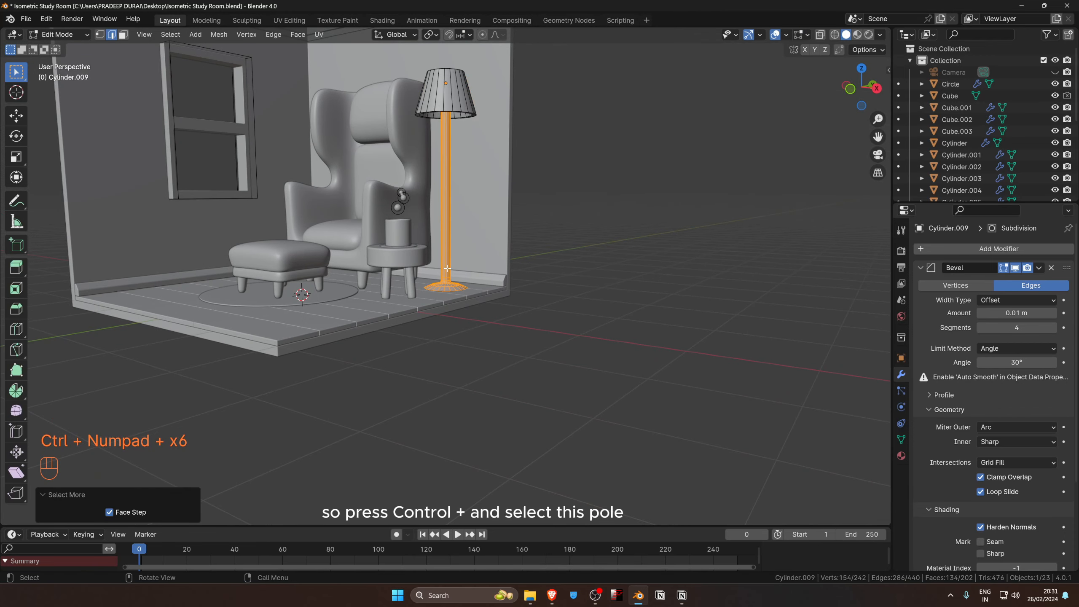
key("g")
right_click(471, 263)
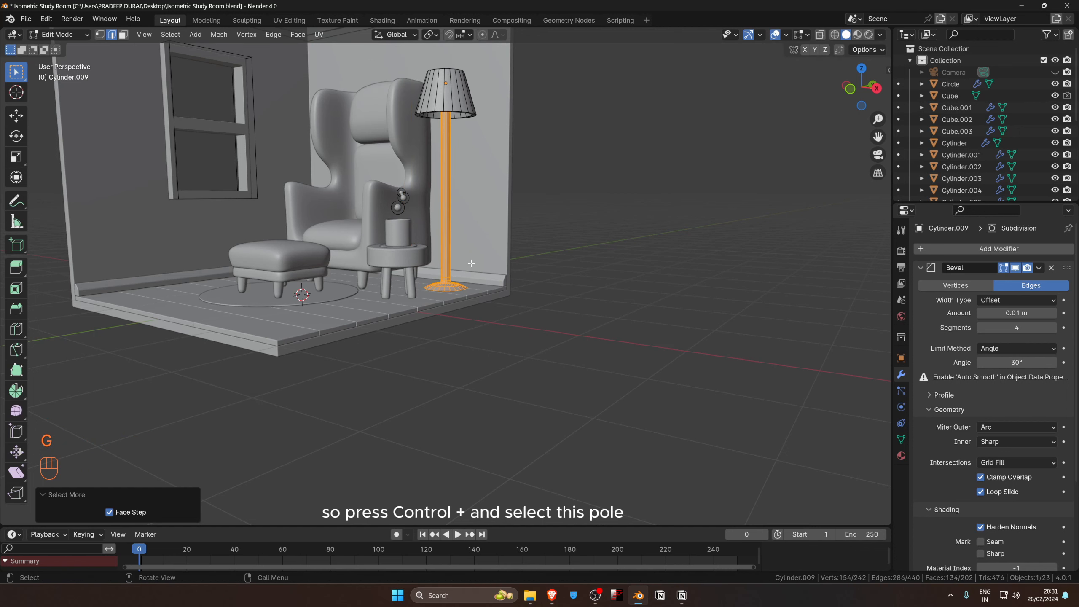
key("p")
left_click(472, 264)
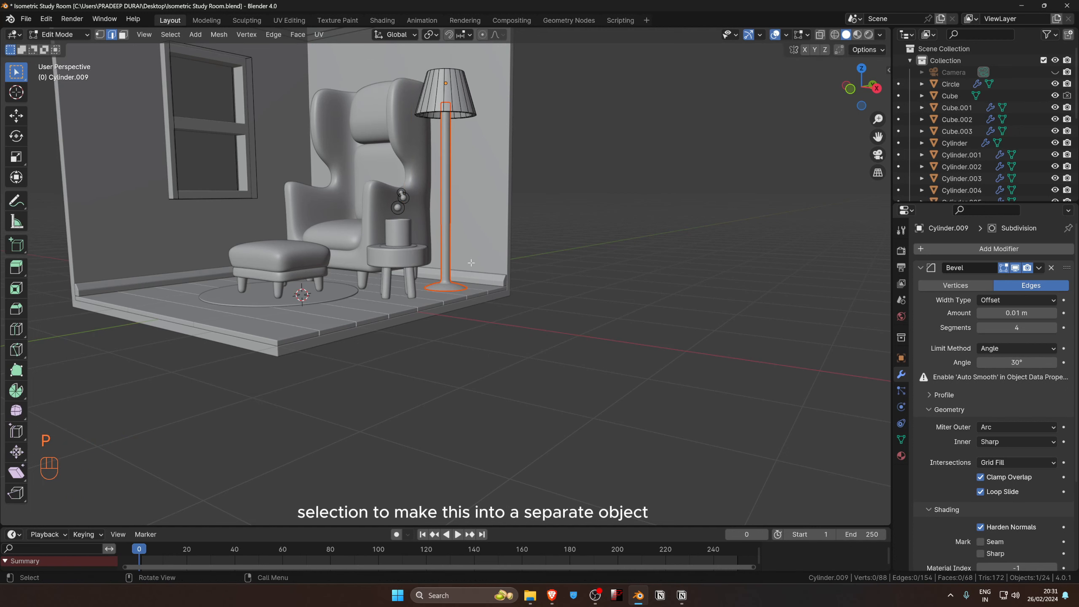
key("Tab")
Lower the lampshade about 0.25 m along Z, working from the front view.
key("shift+c")
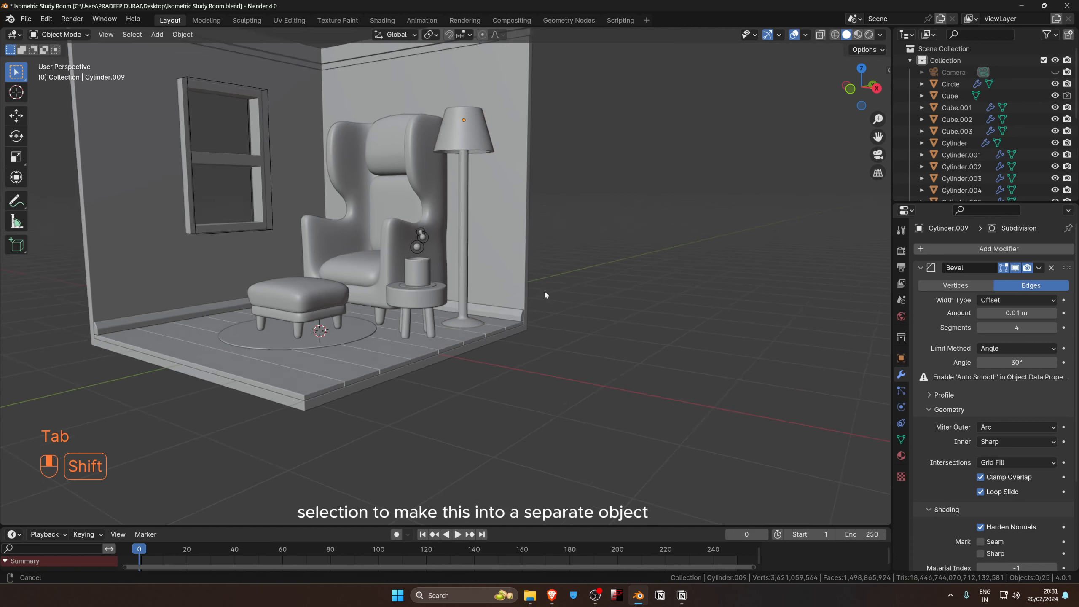
mouse_move(540, 331)
middle_mouse_down()
mouse_move(511, 342)
mouse_move(539, 336)
middle_mouse_up()
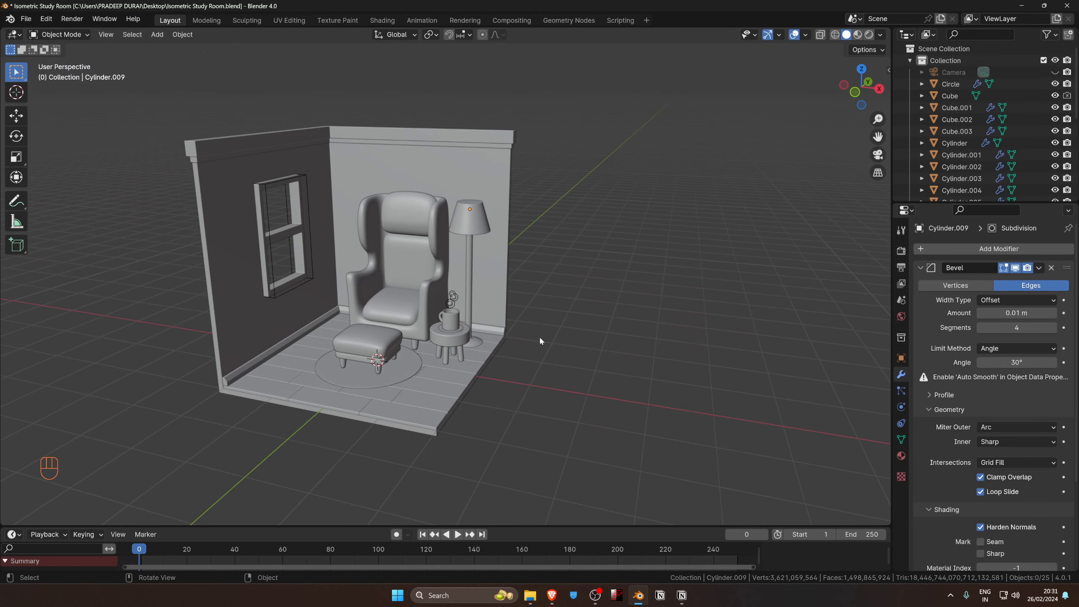
key("KP_1")
left_click(482, 224)
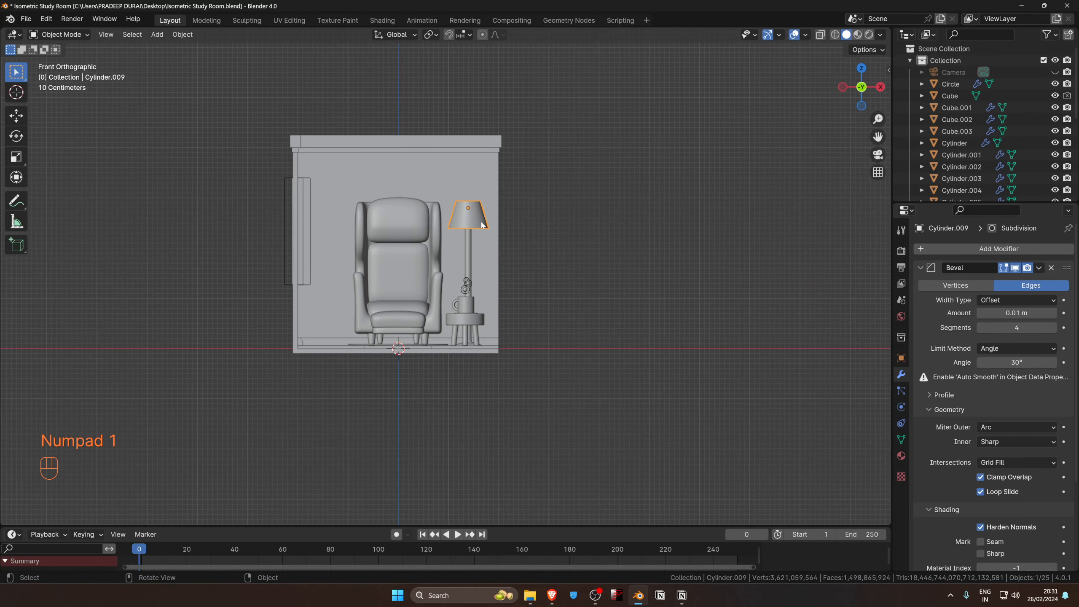
key("g")
key("z")
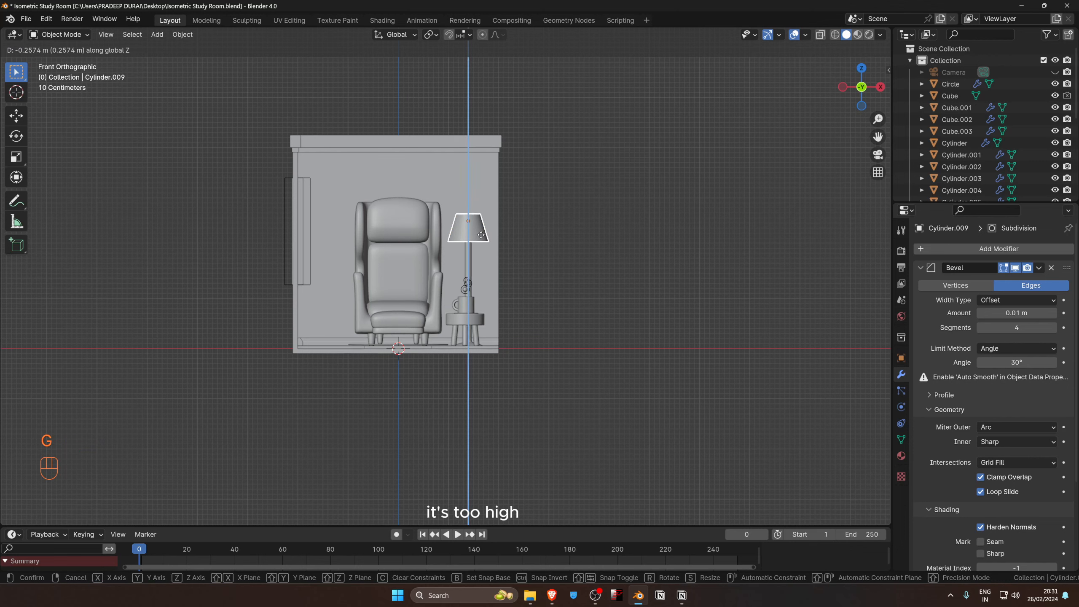
left_click(481, 236)
Lower the lampshade a further 0.16 m or so along Z.
middle_click_drag(481, 235, 482, 268)
scroll(453, 295, "down", 5)
scroll(502, 308, "up", 5)
key("g")
key("z")
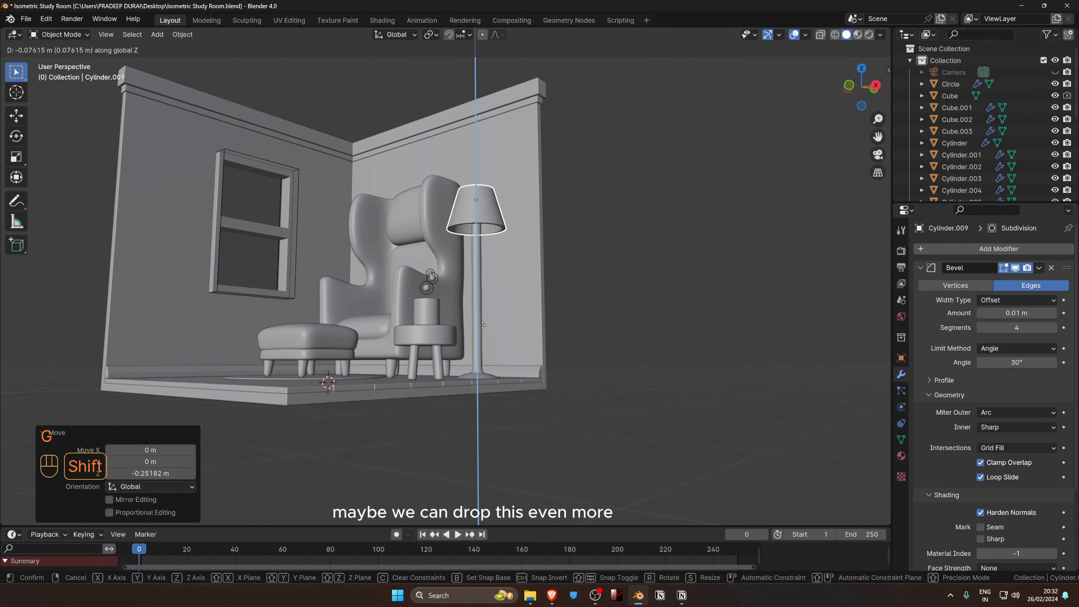
left_click(489, 325)
Lower the lamp pole's top end along Z so it sits inside the shade, and return to Object Mode.
middle_click_drag(489, 327, 504, 346)
scroll(504, 291, "up", 6)
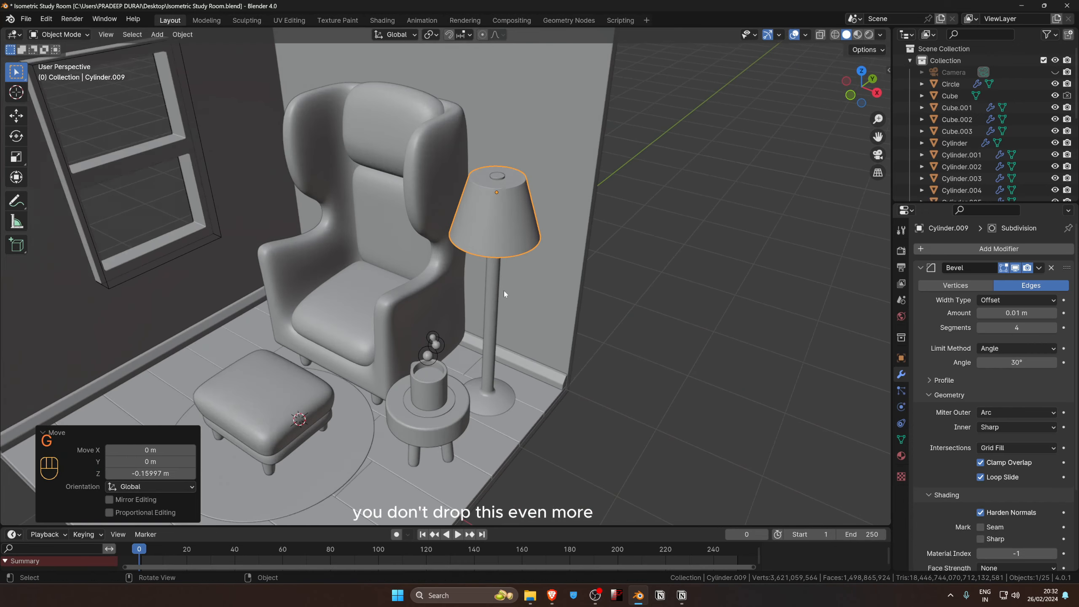
left_click(527, 126)
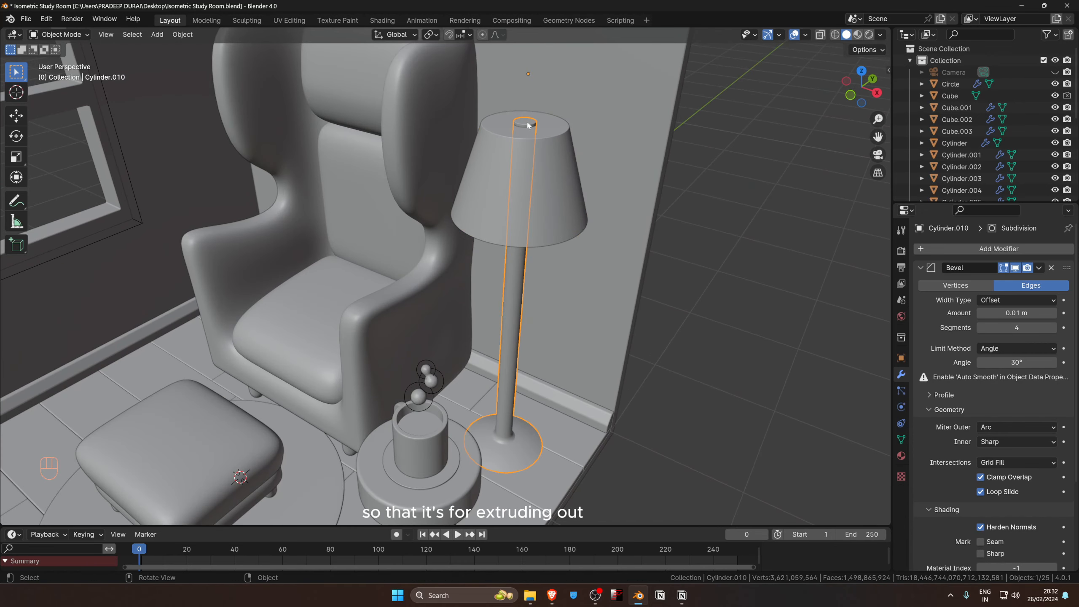
key("Tab")
key("alt+z")
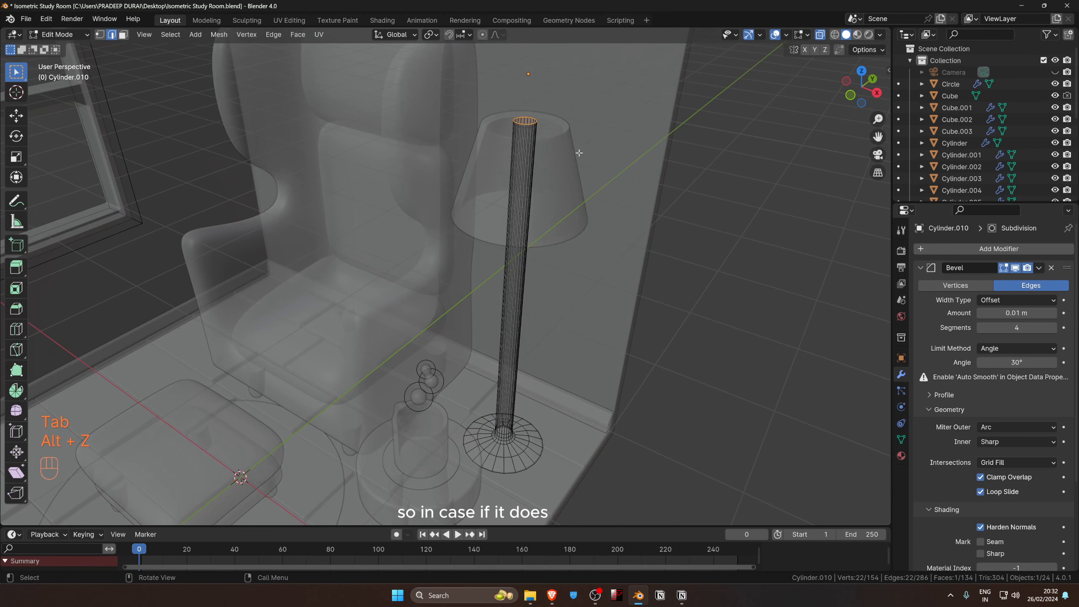
key("alt+z")
key("g")
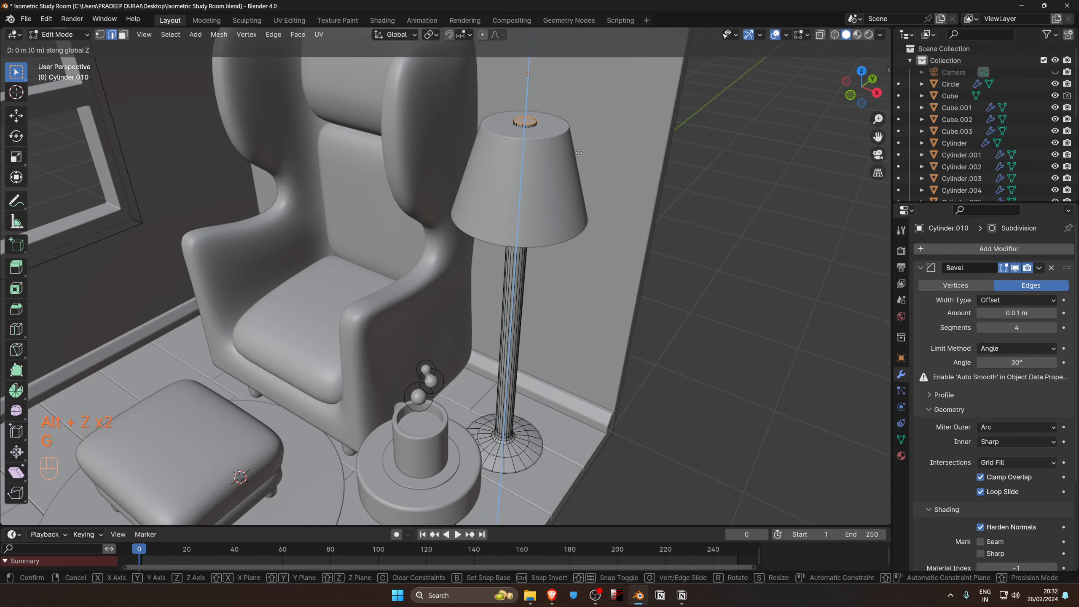
key("z")
left_click(564, 218)
key("Tab")
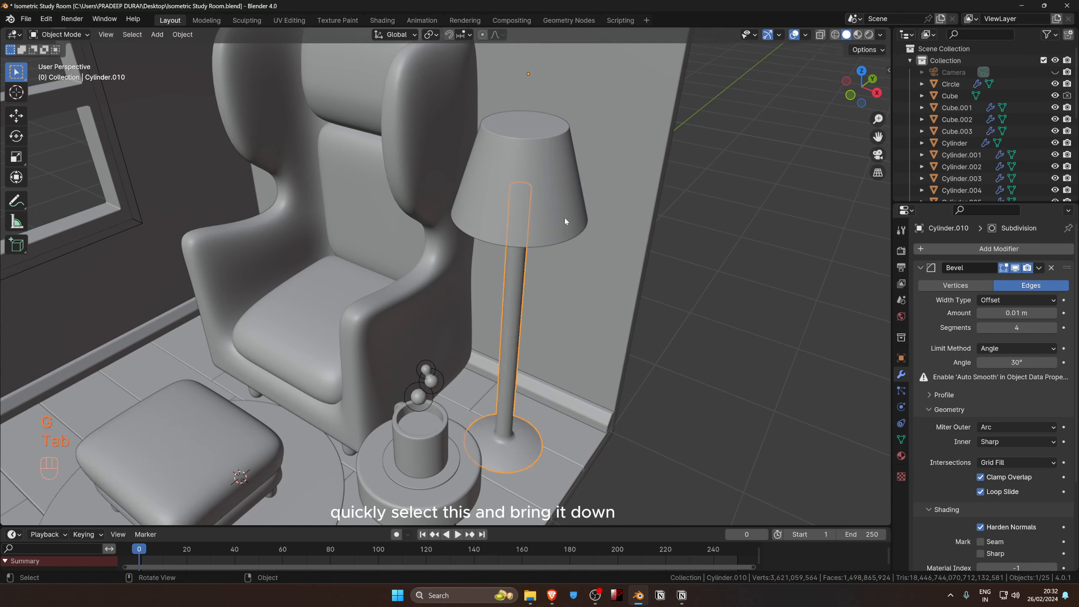
Set the origins of the lampshade and the pole to their geometry.
scroll(531, 232, "down", 6)
left_click(470, 247, "shift")
right_click(470, 247)
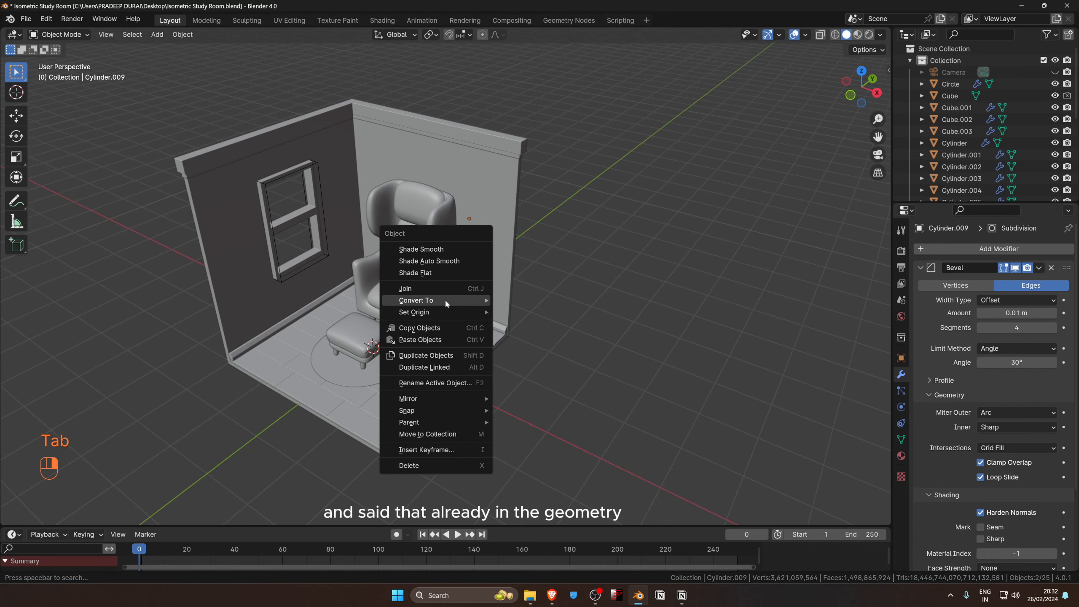
mouse_move(445, 312)
left_click(556, 324)
Add a 2 m cube at the world origin and copy the window frame's Bevel modifier onto it.
mouse_move(556, 325)
middle_mouse_down()
mouse_move(563, 363)
mouse_move(527, 297)
mouse_move(585, 326)
mouse_move(570, 322)
middle_mouse_up()
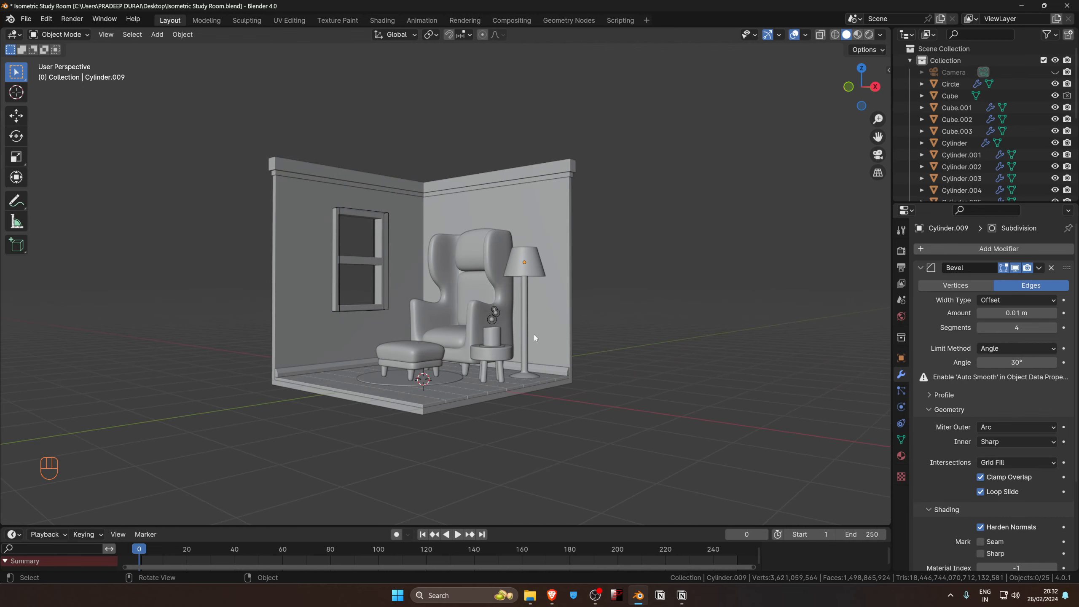
middle_click_drag(566, 323, 536, 353)
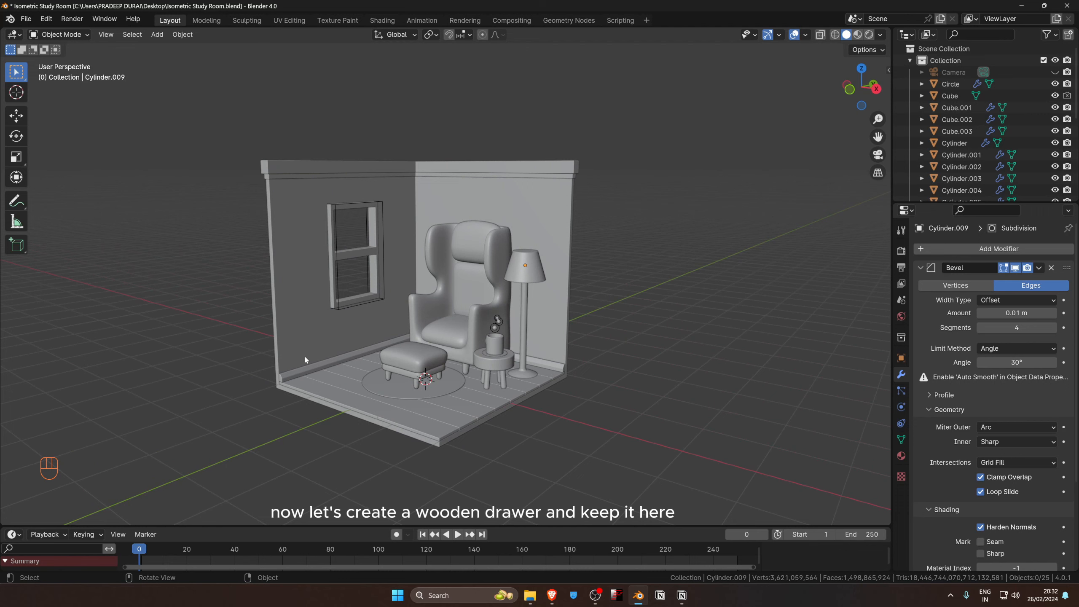
key("shift+a")
mouse_move(386, 354)
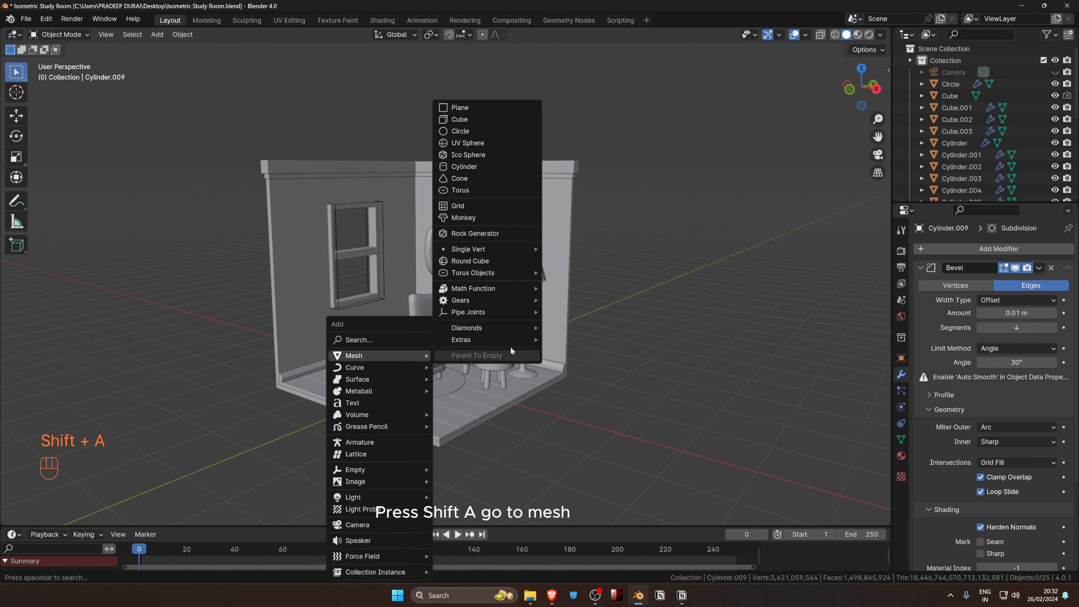
left_click(476, 119)
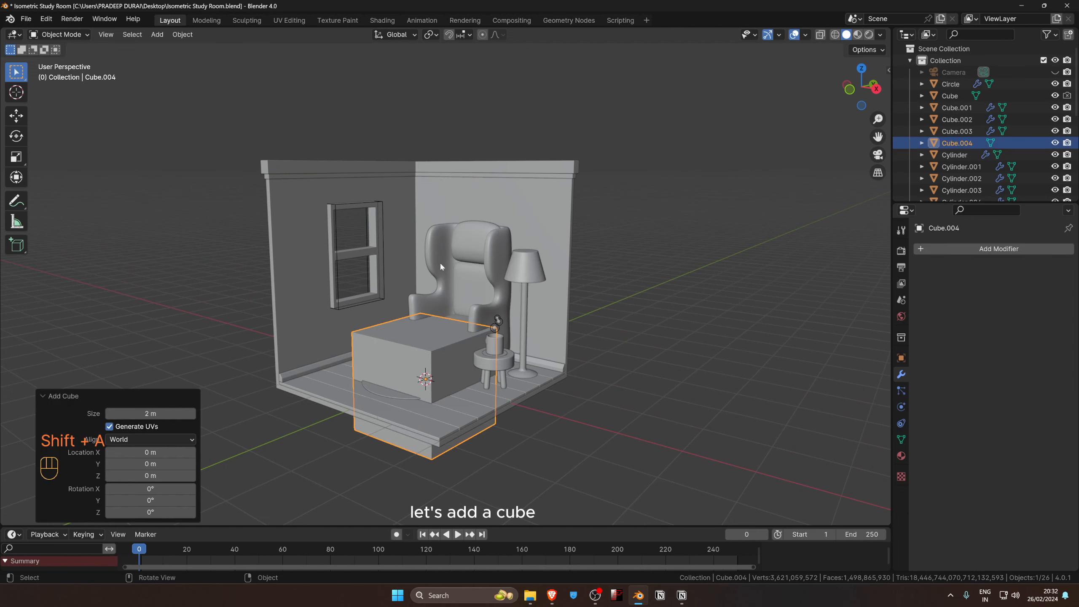
left_click(349, 251, "shift")
key("ctrl+l")
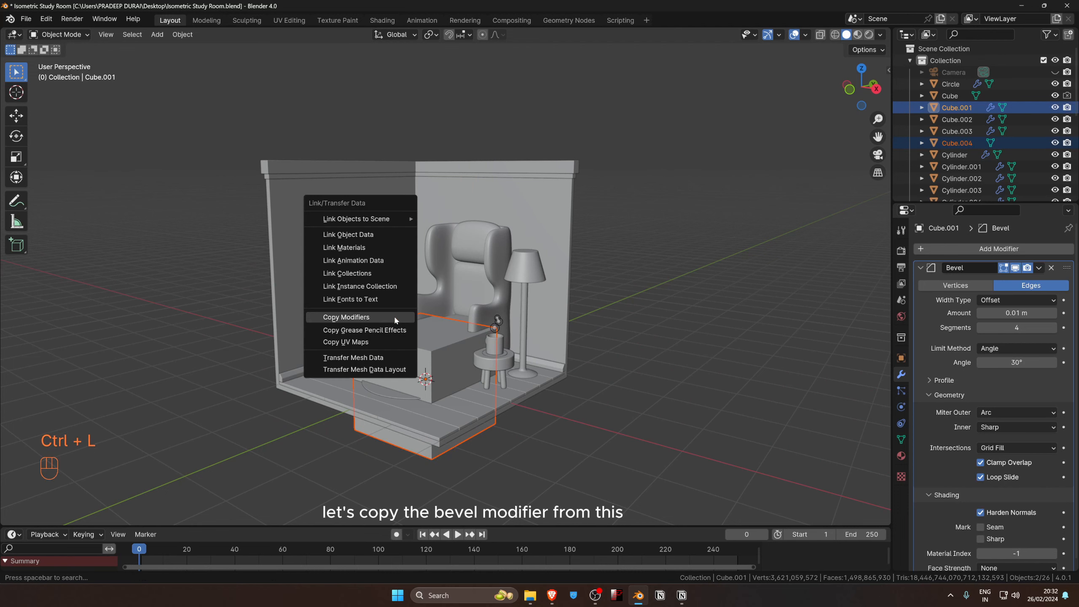
left_click(395, 318)
Isolate the new cube in local view and scale its mesh to about 0.371 in X and 0.833 in Y.
scroll(430, 352, "up", 3)
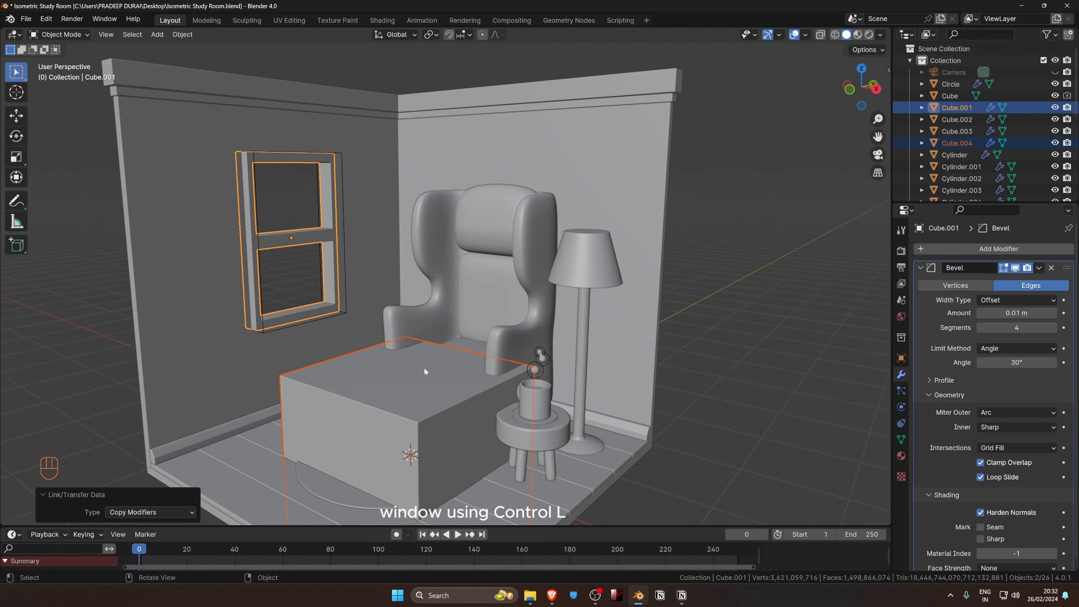
left_click(428, 355)
key("Tab")
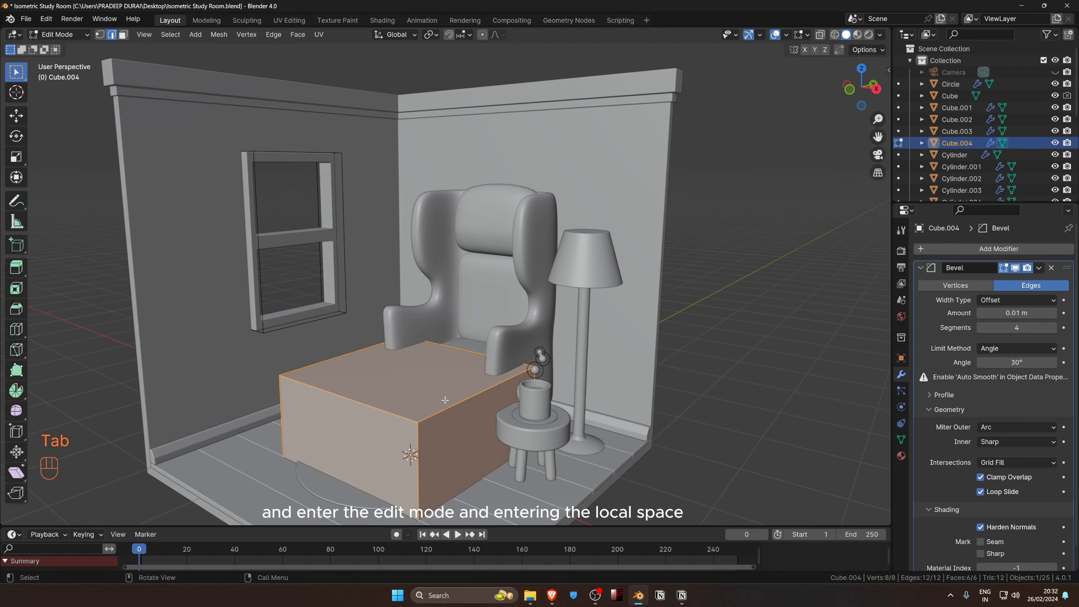
key("KP_Divide")
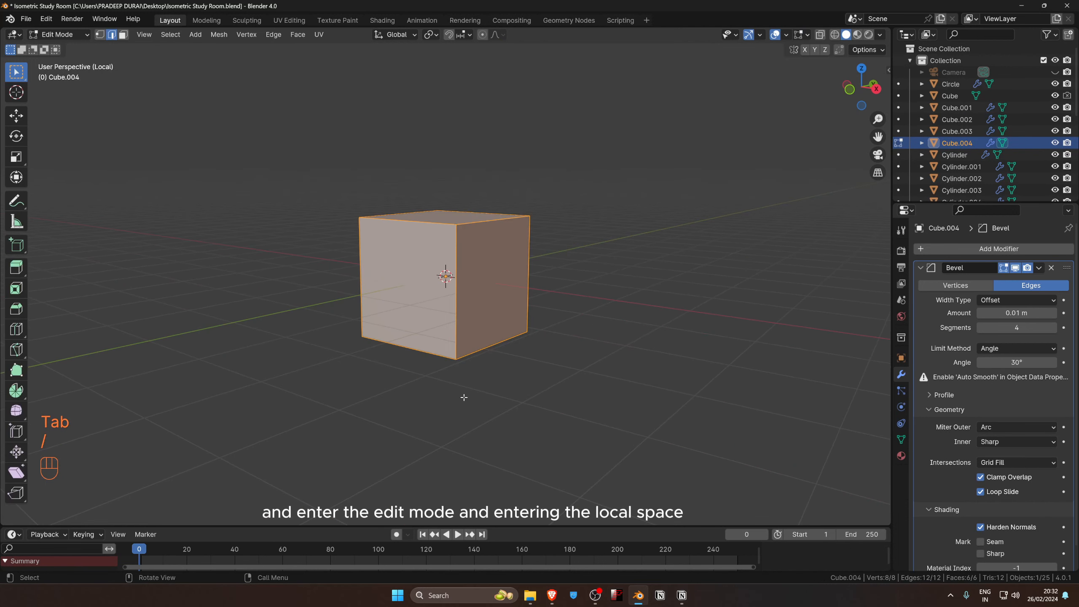
key("s")
key("x")
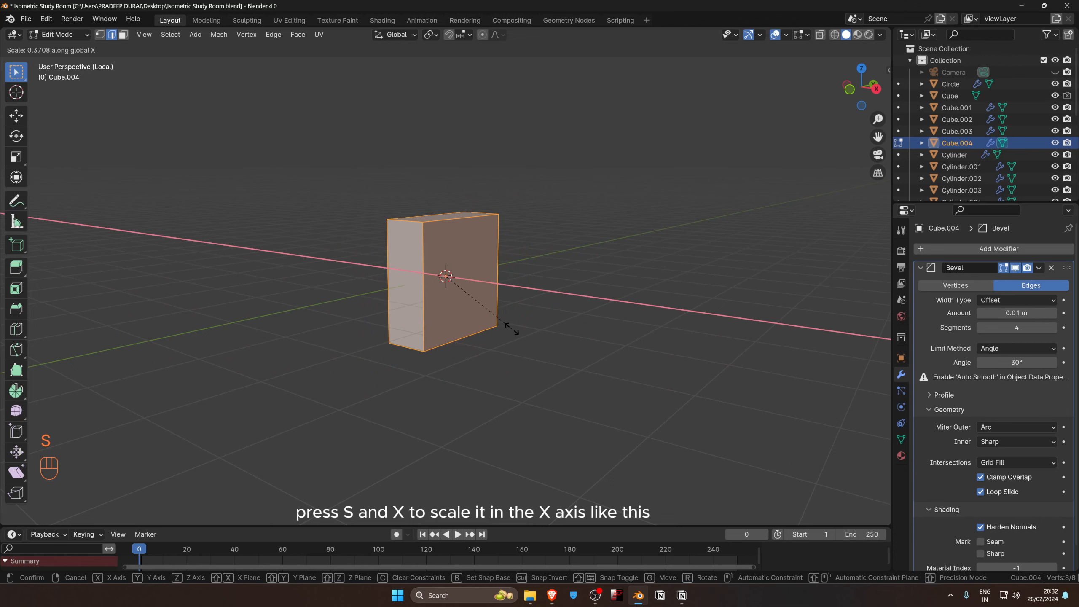
left_click(511, 328)
middle_click_drag(511, 328, 447, 330)
key("s")
key("y")
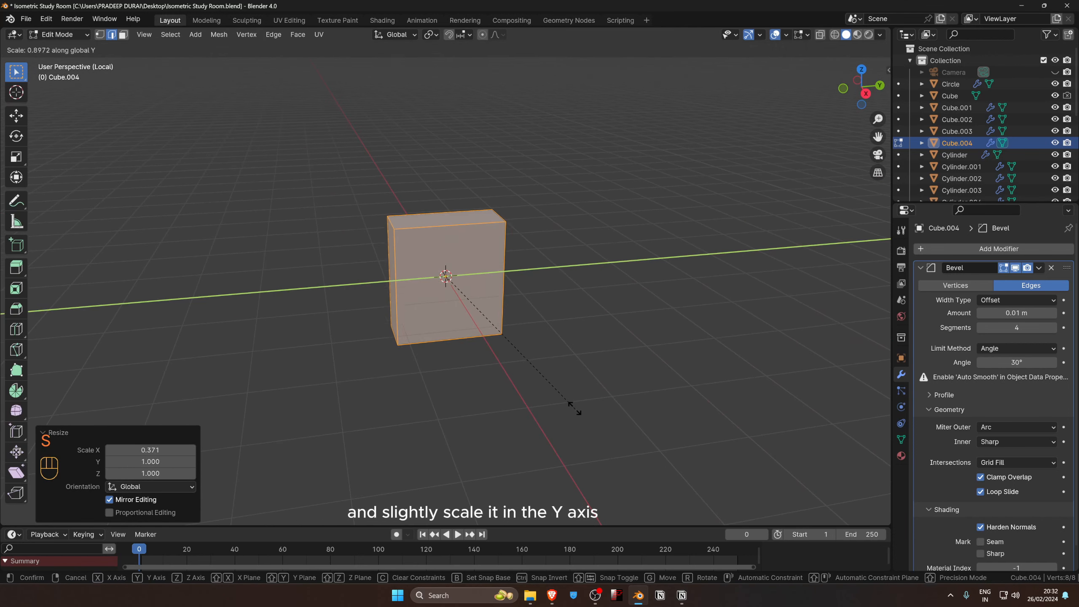
left_click(565, 402)
Add one centered horizontal loop cut around the middle of the box.
mouse_move(565, 402)
middle_mouse_down()
mouse_move(522, 392)
mouse_move(626, 445)
mouse_move(572, 384)
middle_mouse_up()
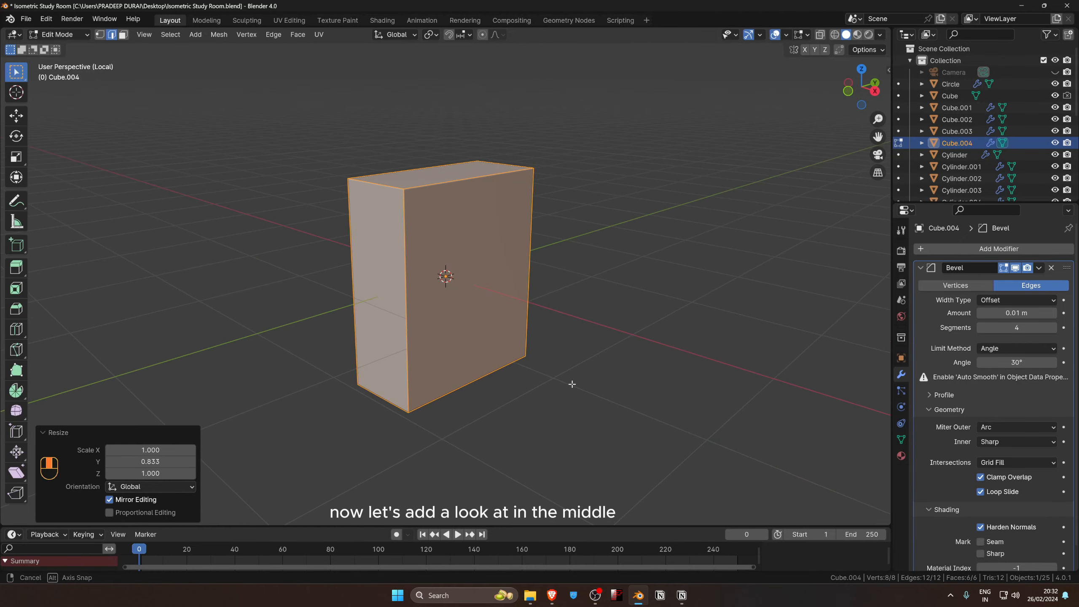
key("ctrl+r")
left_click(415, 301)
left_click(415, 302)
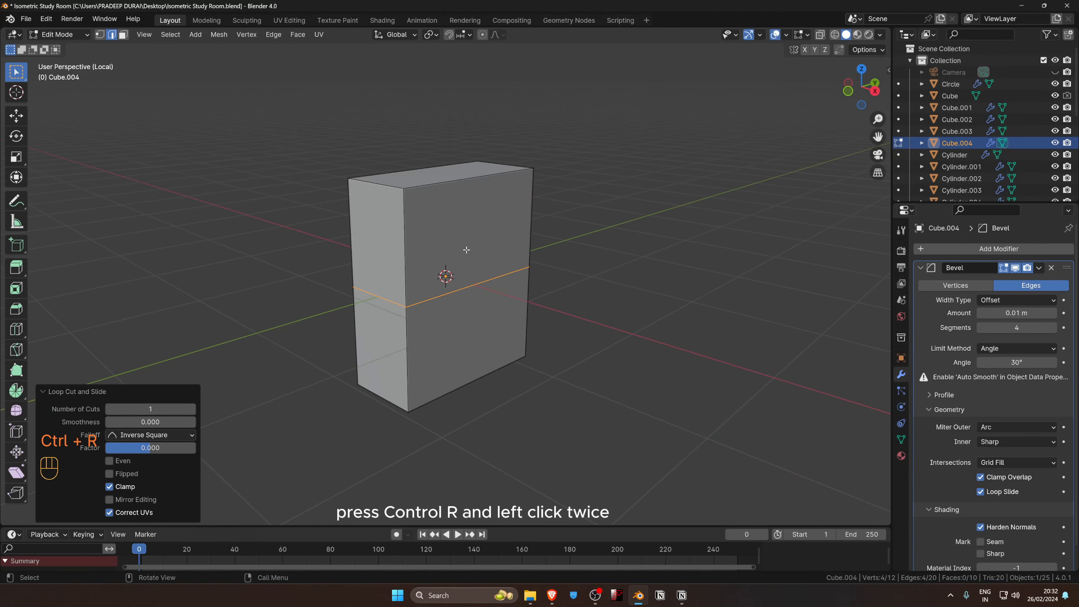
Select the upper and lower faces on the box's wide +X side and inset them individually by about 0.034 m.
key("3")
left_click(466, 250)
left_click(481, 323, "shift")
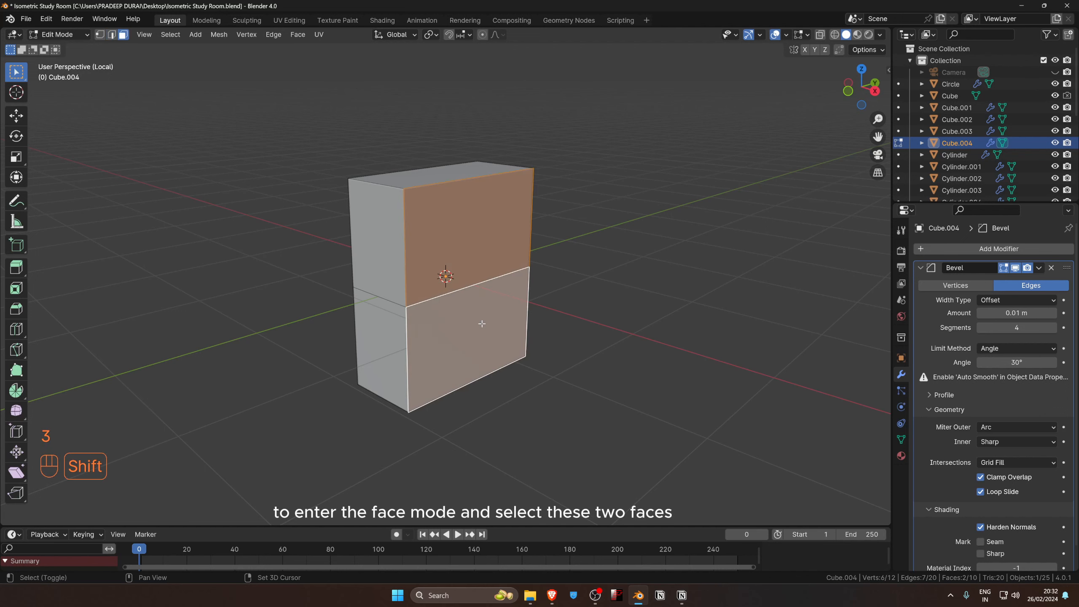
middle_click_drag(482, 323, 618, 381)
key("i")
key("i")
left_click(726, 378)
Duplicate the two inset faces in place and extrude the copies outward about 0.051 m to form the doors.
key("shift+d")
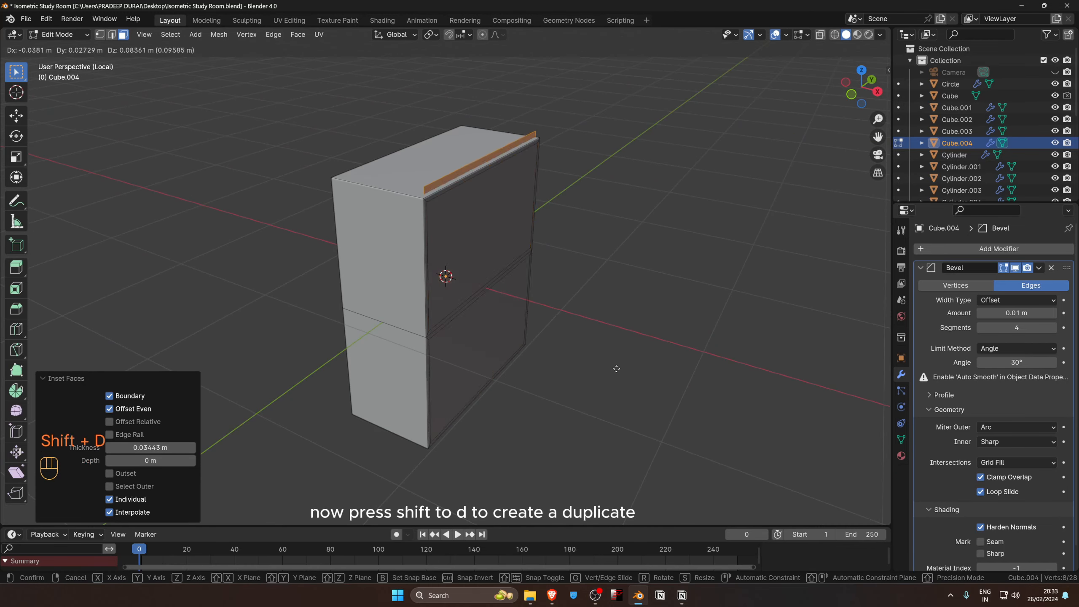
right_click(615, 379)
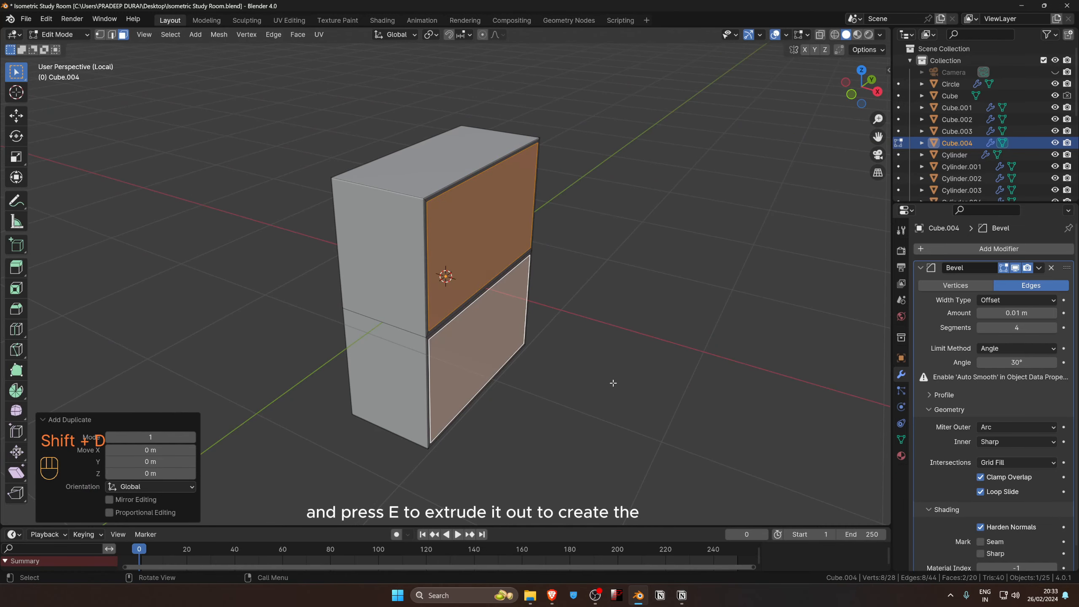
key("e")
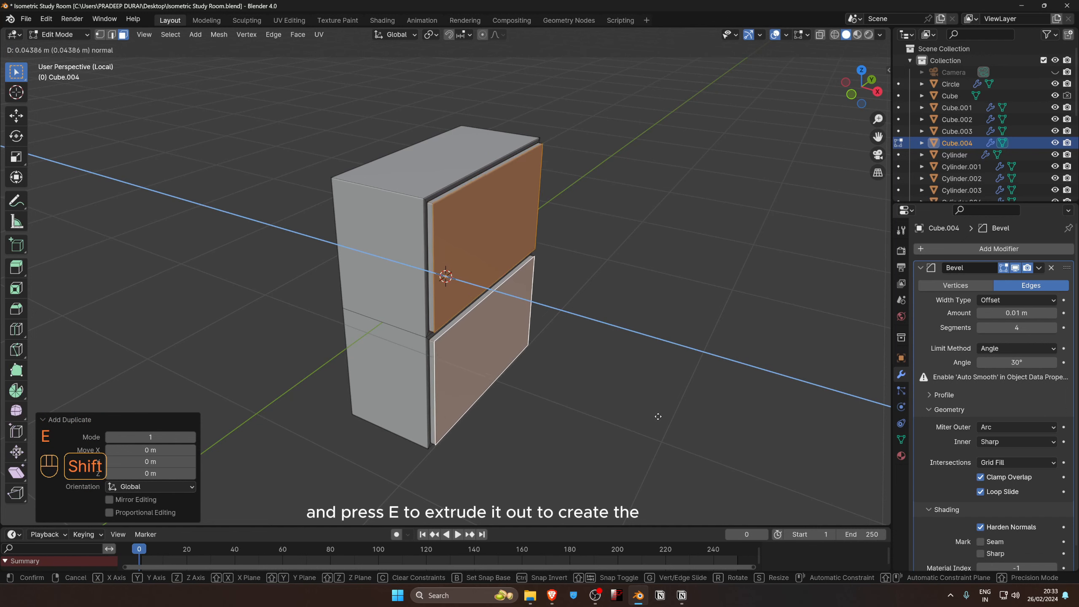
left_click(664, 423)
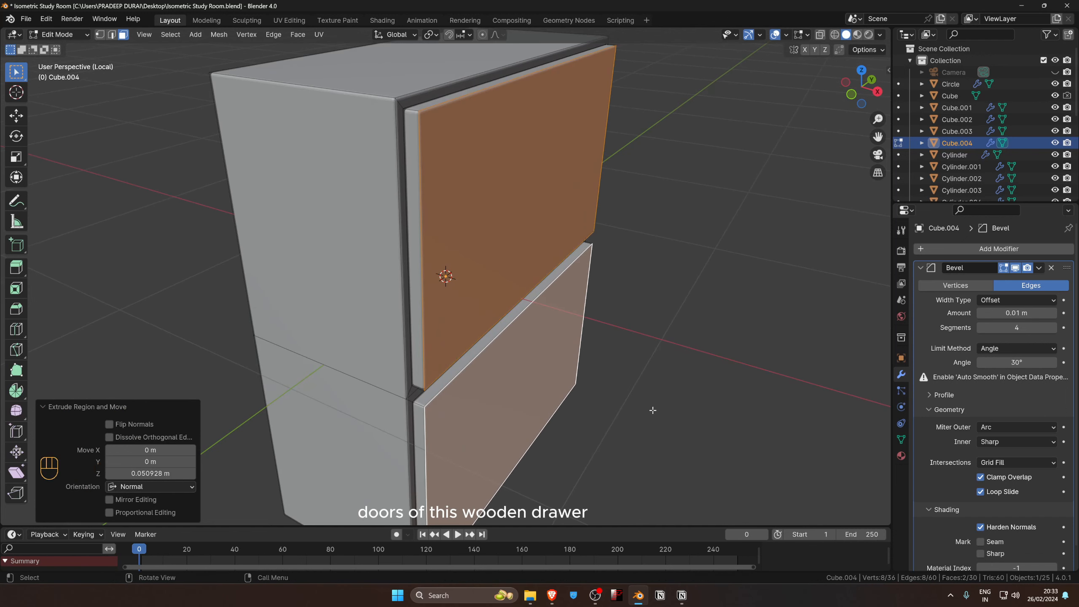
Select all connected faces of both door panels, separate them into their own object, and return to Object Mode.
key("ctrl+KP_Add")
key("ctrl+KP_Add")
key("ctrl+KP_Add")
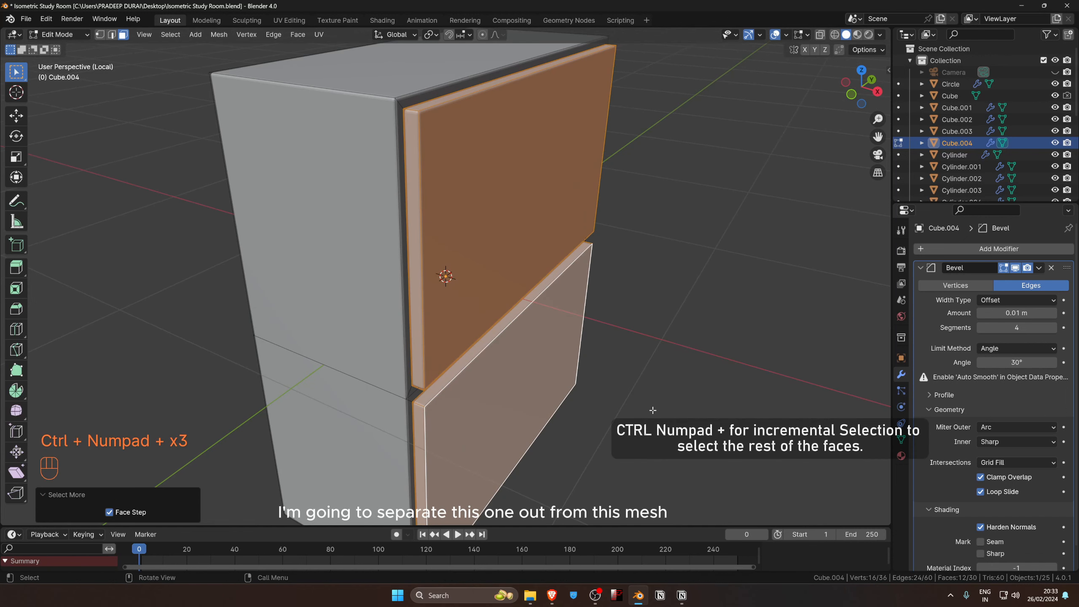
key("p")
left_click(652, 409)
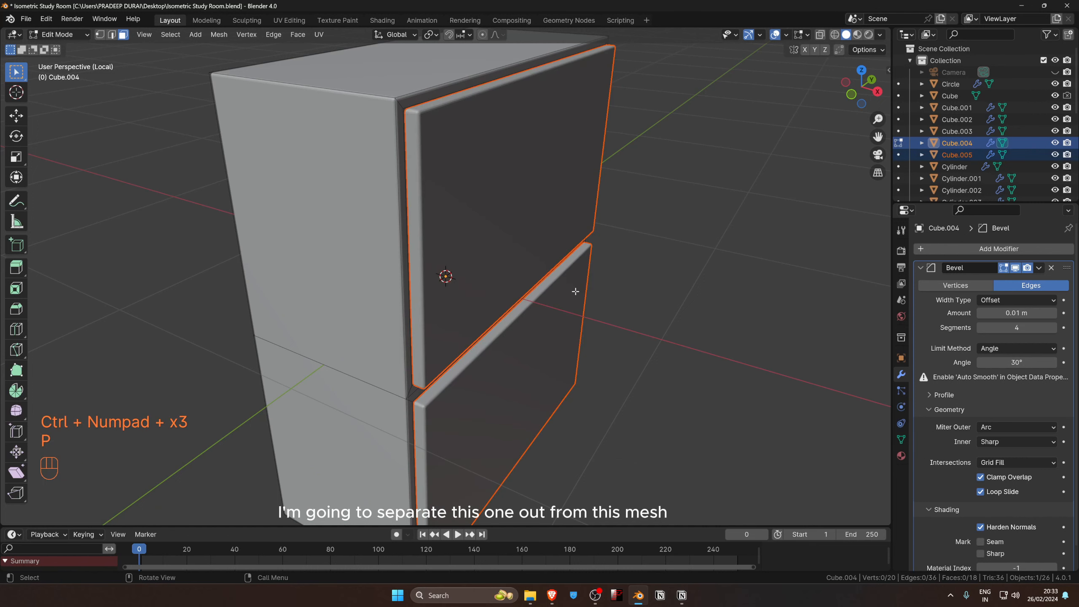
key("Tab")
Apply Shade Auto Smooth to the cabinet body and its two front doors.
right_click(569, 217)
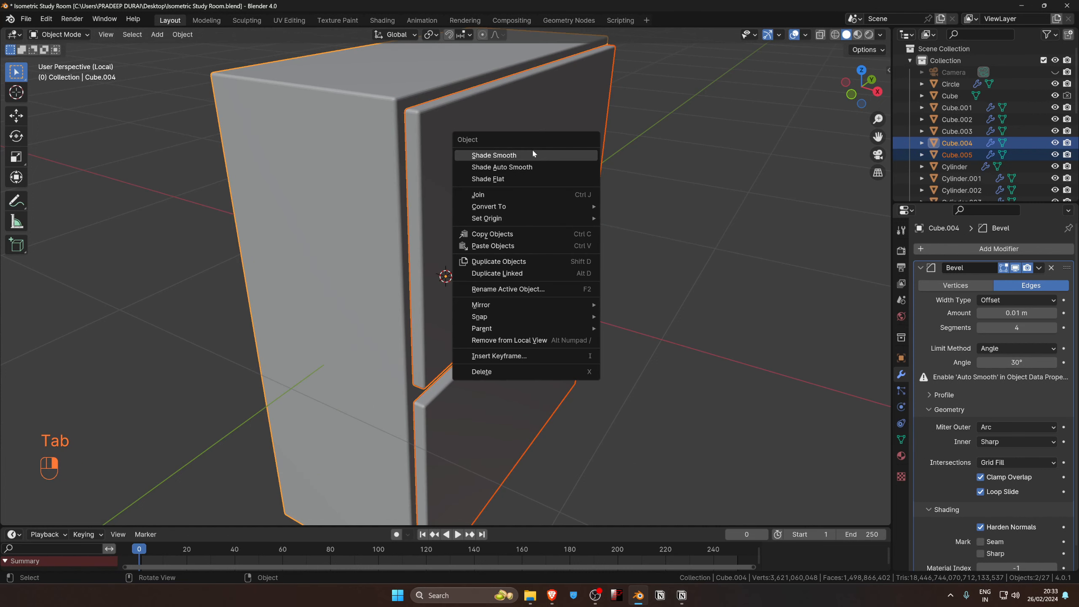
left_click(544, 167)
scroll(542, 171, "down", 5)
middle_click_drag(541, 172, 471, 228)
Snap the 3D cursor to the center of the upper door's front face and return to Object Mode.
key("Tab")
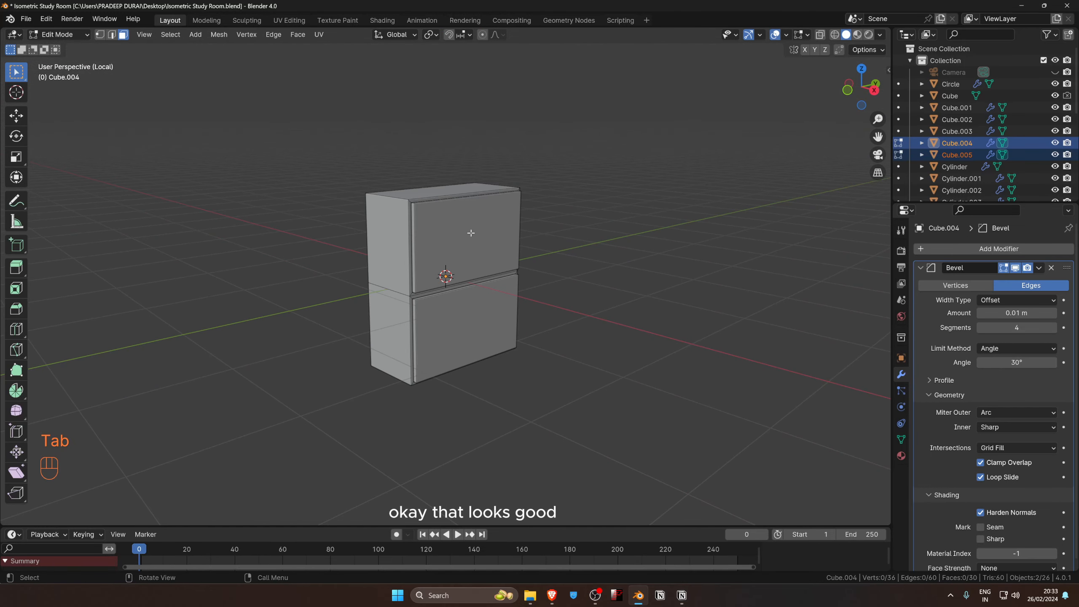
key("3")
left_click(471, 241)
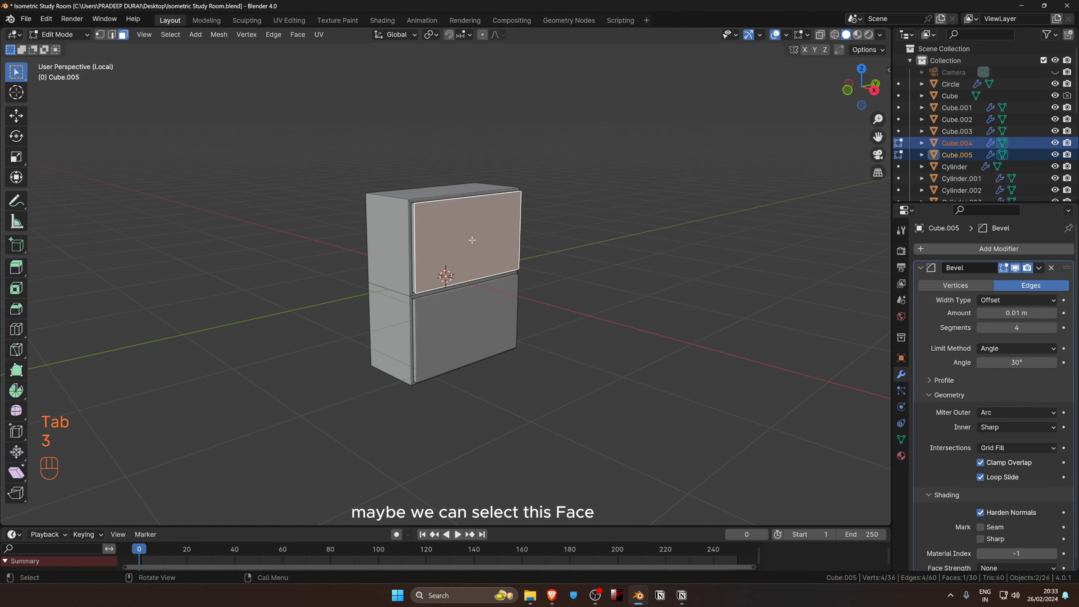
key("shift+s")
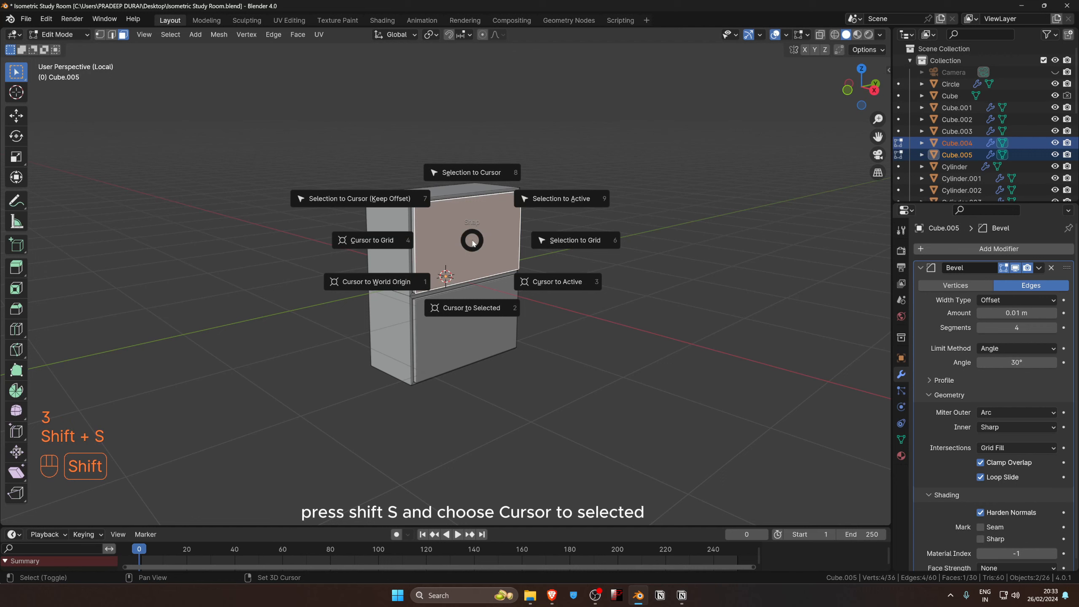
left_click(467, 308)
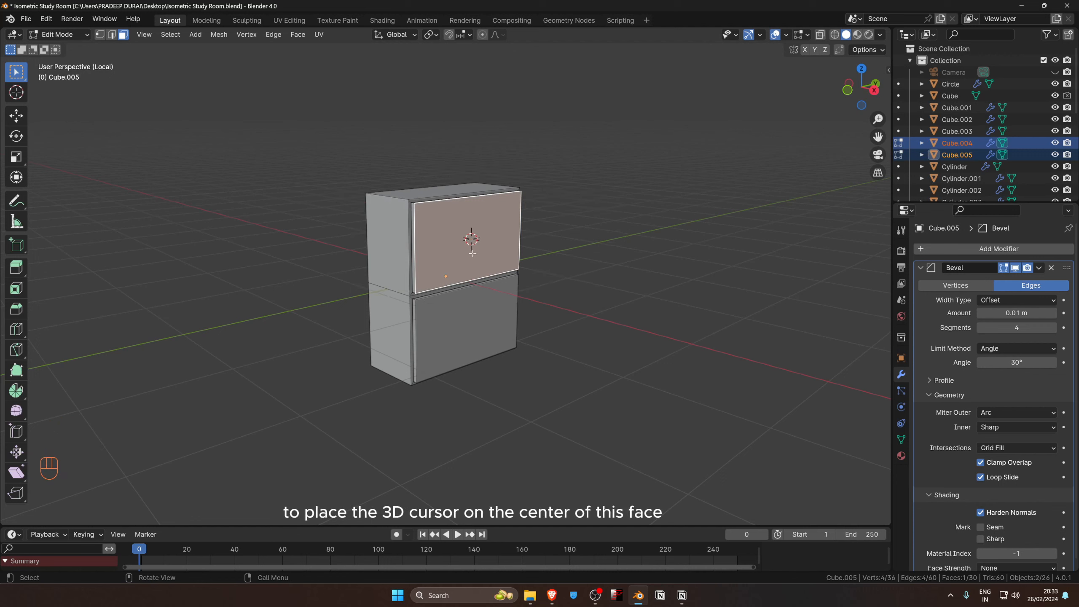
key("shift+a")
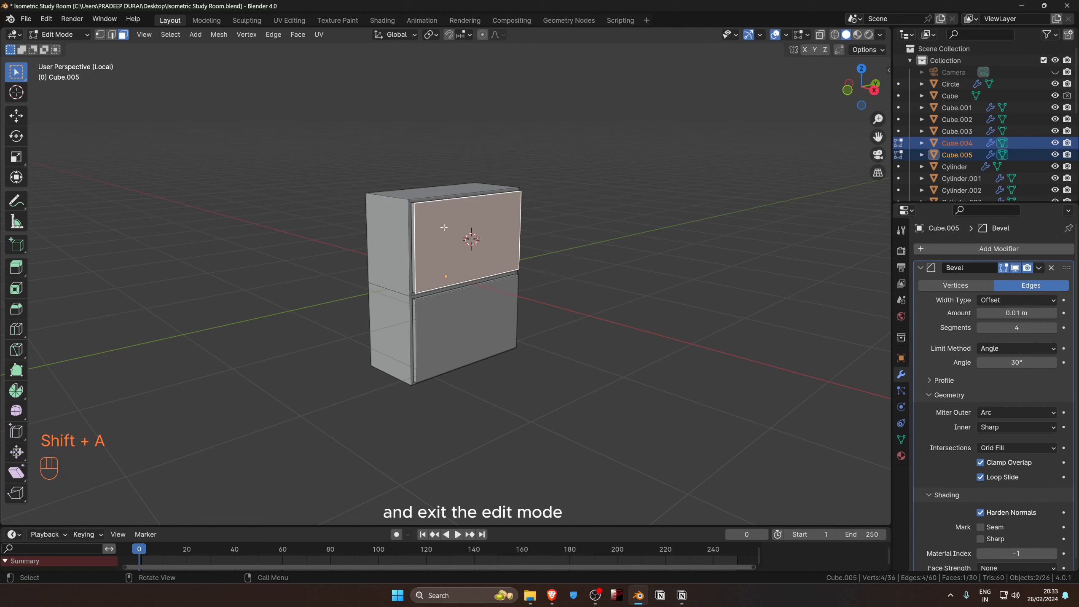
key("Tab")
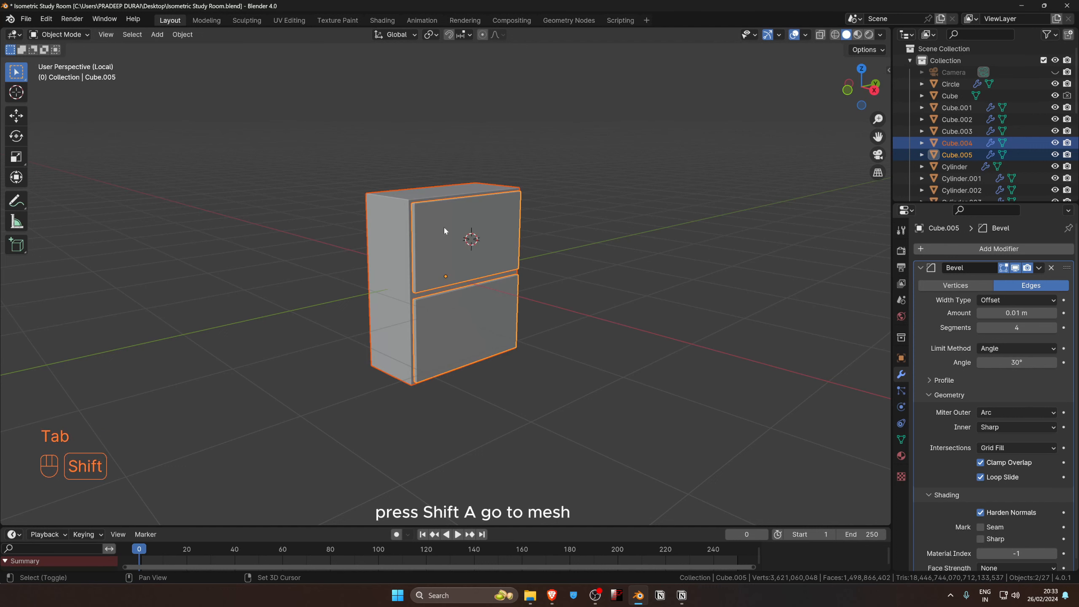
Add a UV sphere with 16 segments and 8 rings at the 3D cursor and give it a level 2 subdivision surface.
key("shift+a")
mouse_move(443, 226)
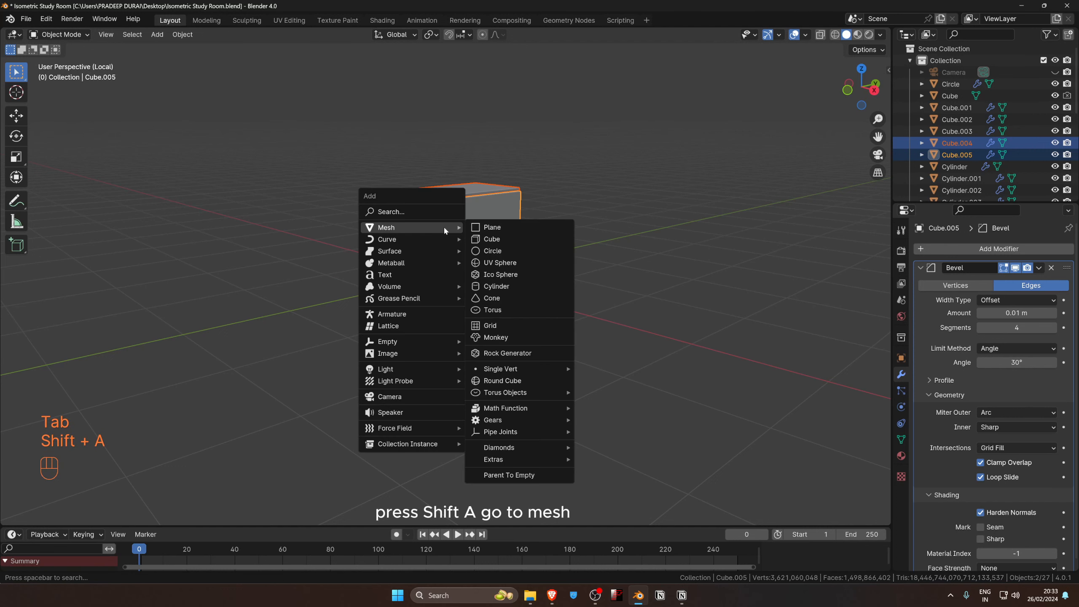
left_click(506, 264)
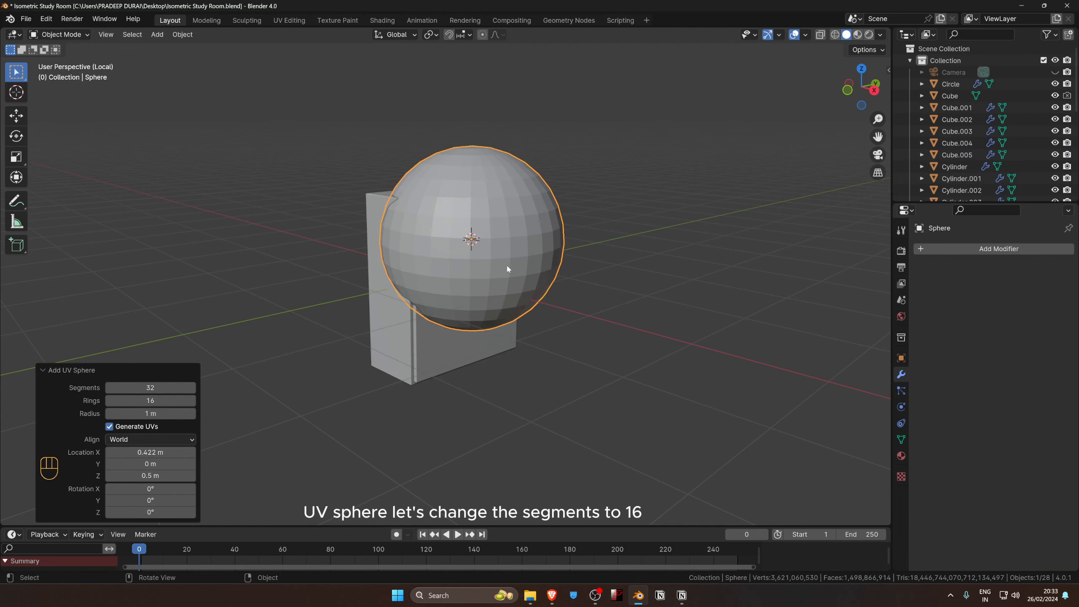
left_click(154, 386)
type("16")
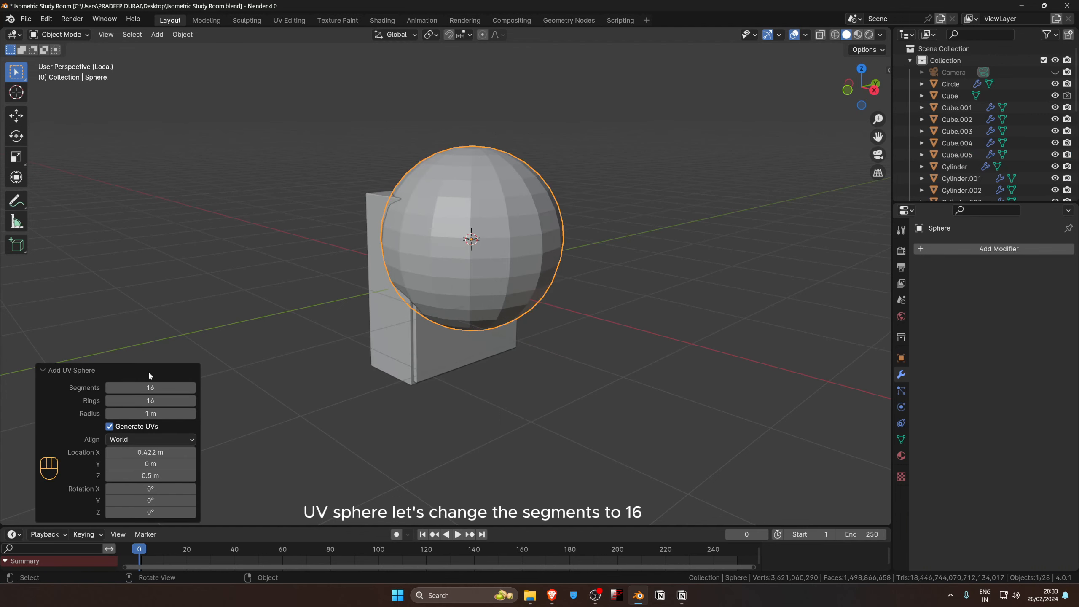
key("Tab")
type("8")
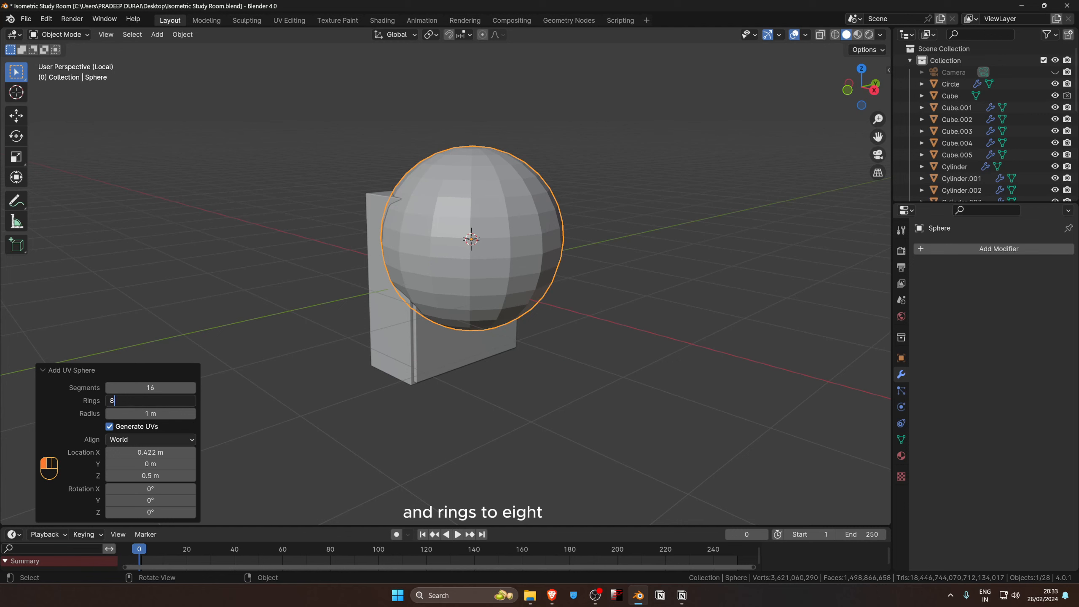
key("Return")
key("Tab")
key("Tab")
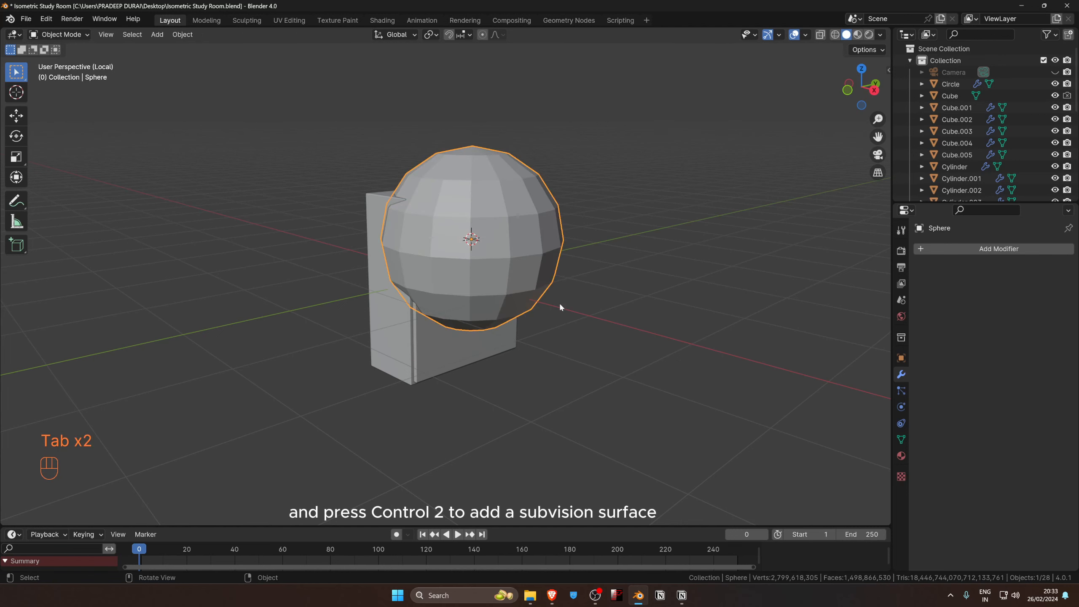
key("ctrl+2")
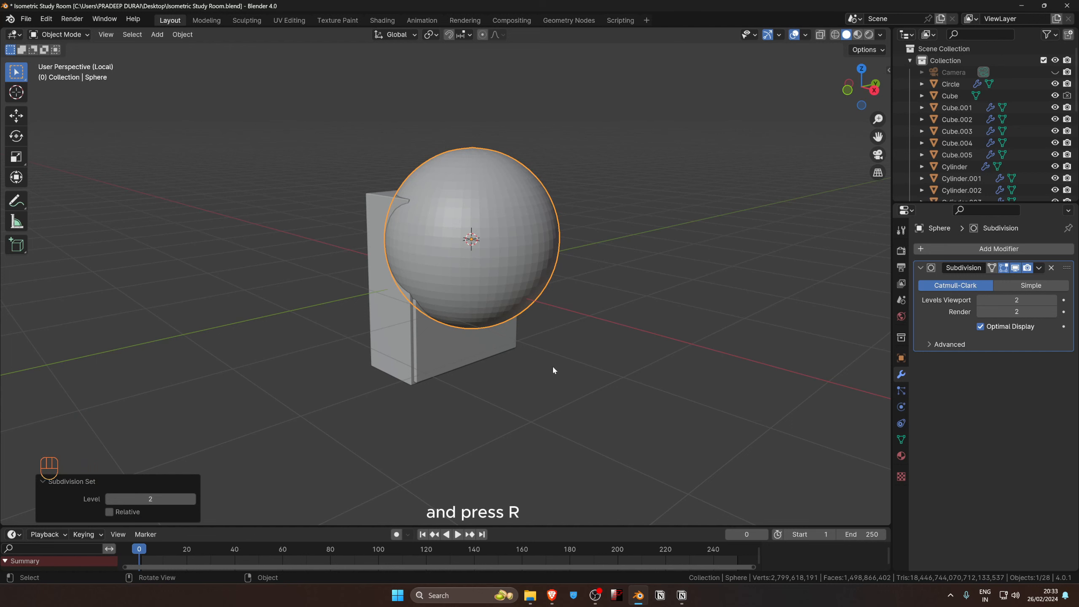
Rotate the sphere 90° around the Y axis and scale it down to about 0.1 of its size.
type("ry90")
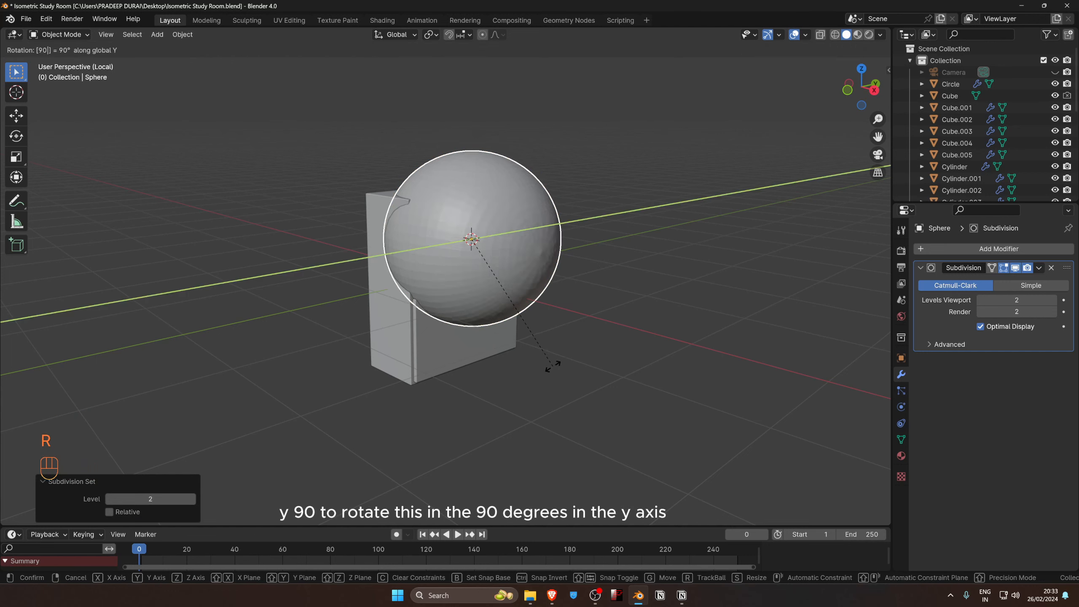
left_click(552, 365)
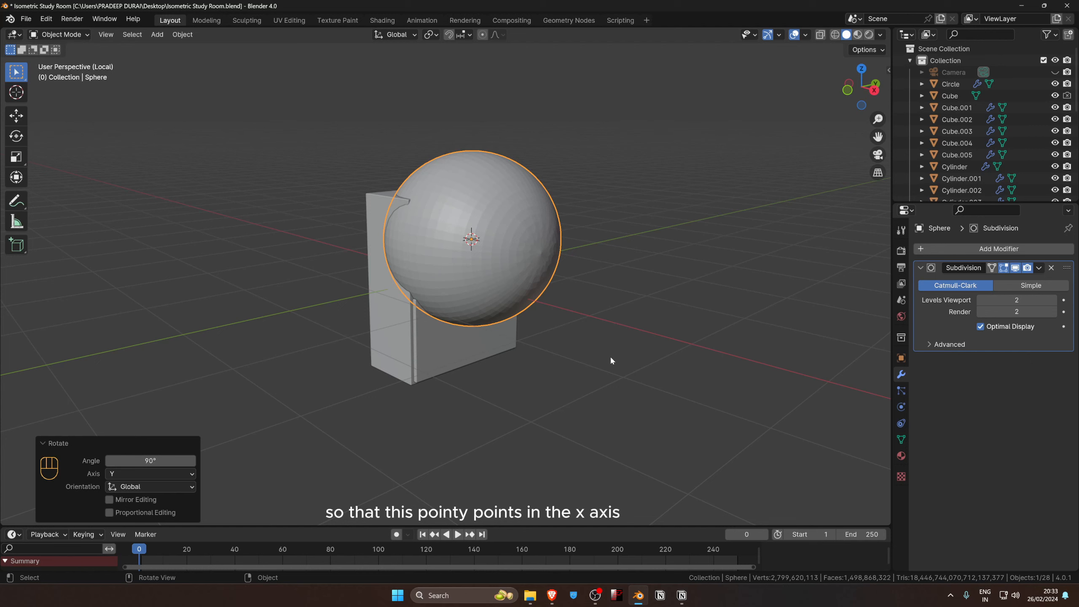
key("s")
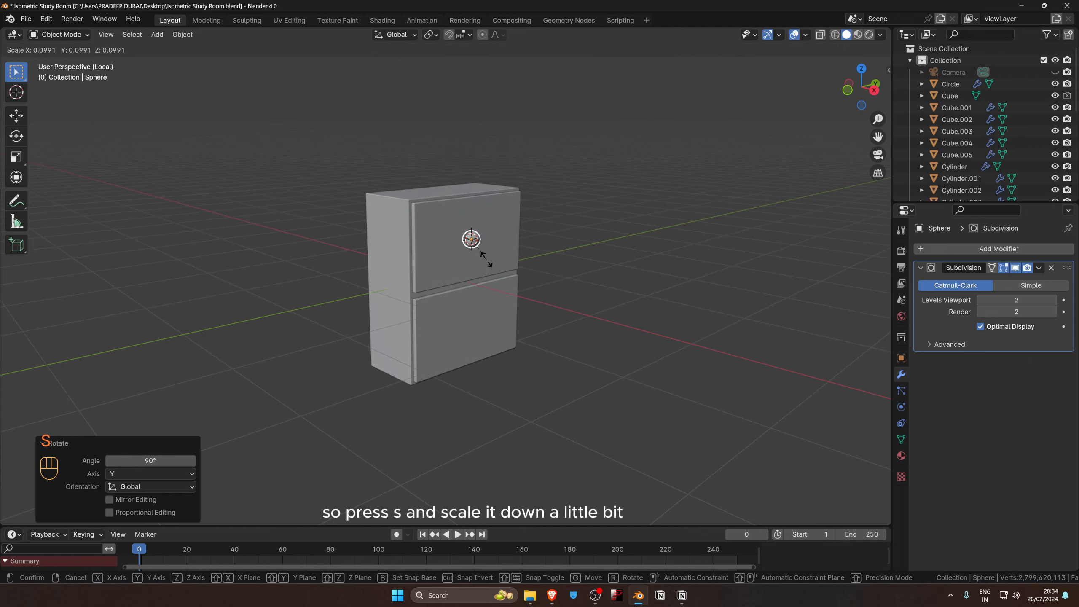
left_click(506, 272)
Select the sphere's cabinet-facing cap in Edit Mode, shrink the selection by one ring, and fill it as a single flat face.
scroll(505, 272, "up", 5)
key("Tab")
key("alt+z")
middle_click_drag(549, 289, 530, 143)
key("f")
key("ctrl+z")
key("ctrl+KP_Subtract")
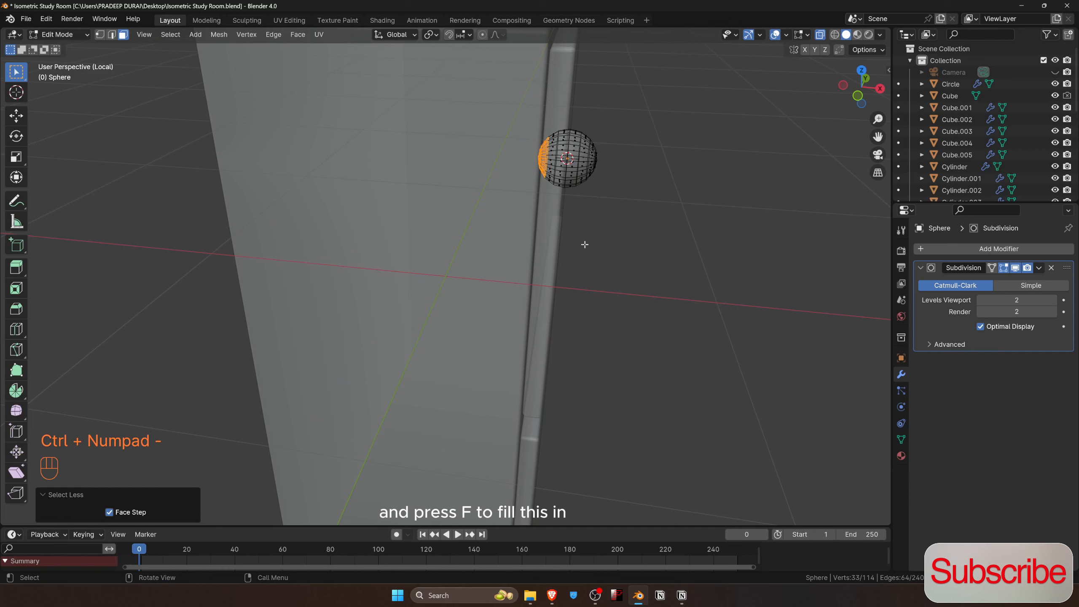
key("f")
middle_click_drag(584, 245, 606, 236)
Extrude the sphere's flat back face about 0.044 m toward the door to form the knob's neck.
key("e")
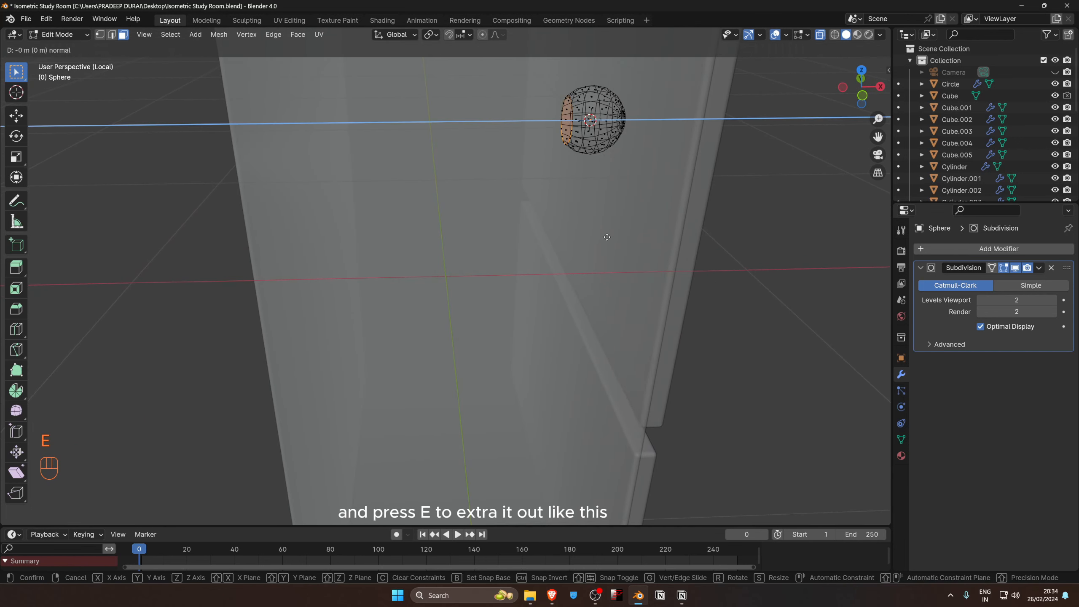
left_click(592, 237)
middle_click_drag(621, 230, 537, 190)
key("alt+z")
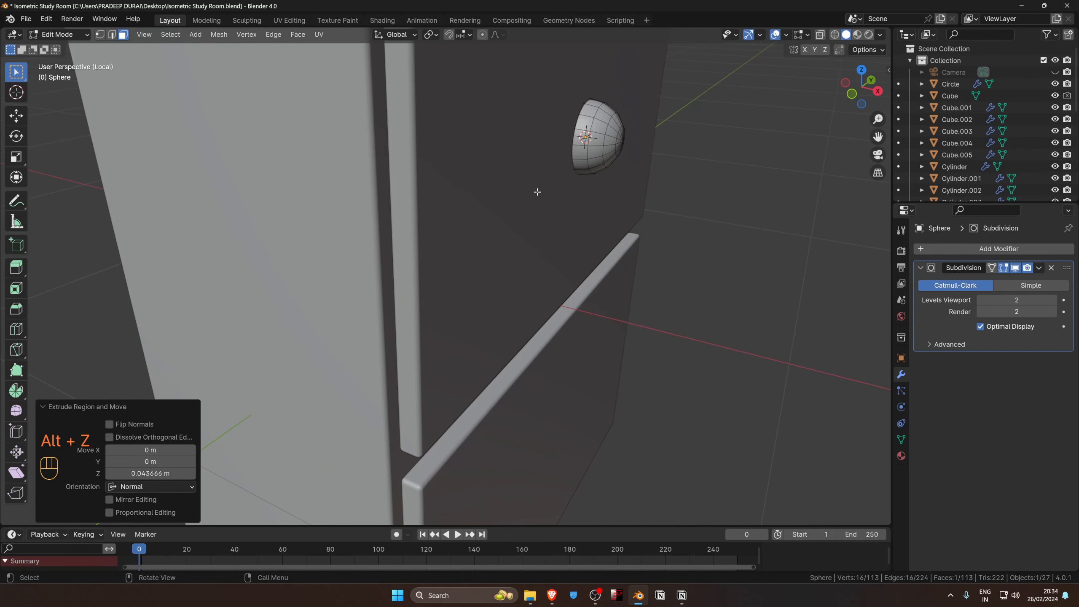
Select the whole knob mesh and move it outward from the door about 0.09 m along the X axis.
key("a")
key("g")
key("x")
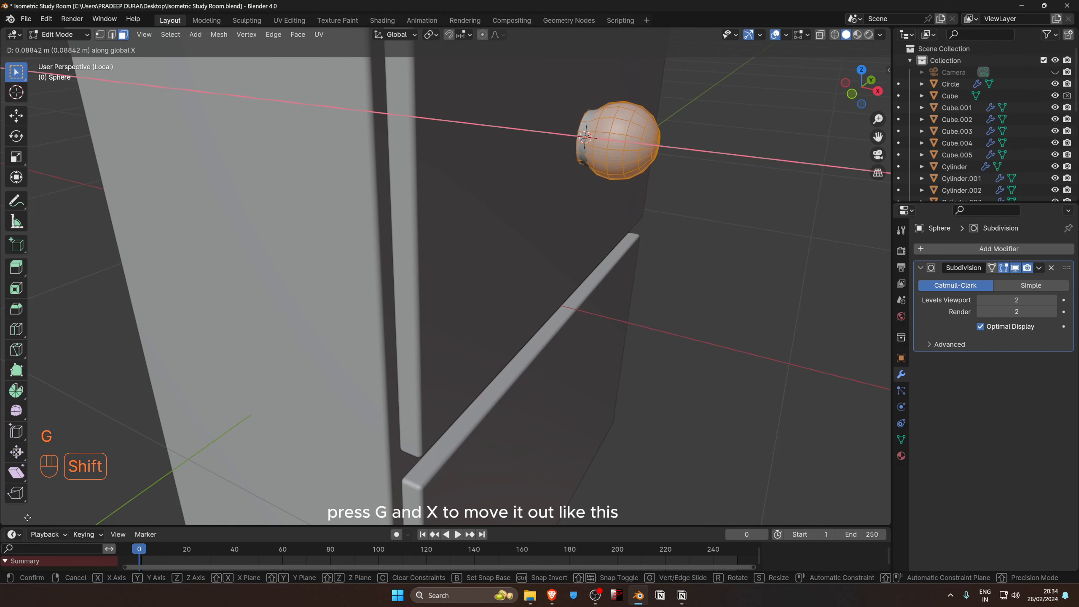
left_click(185, 105)
middle_click_drag(185, 106, 586, 148)
key("Tab")
key("Tab")
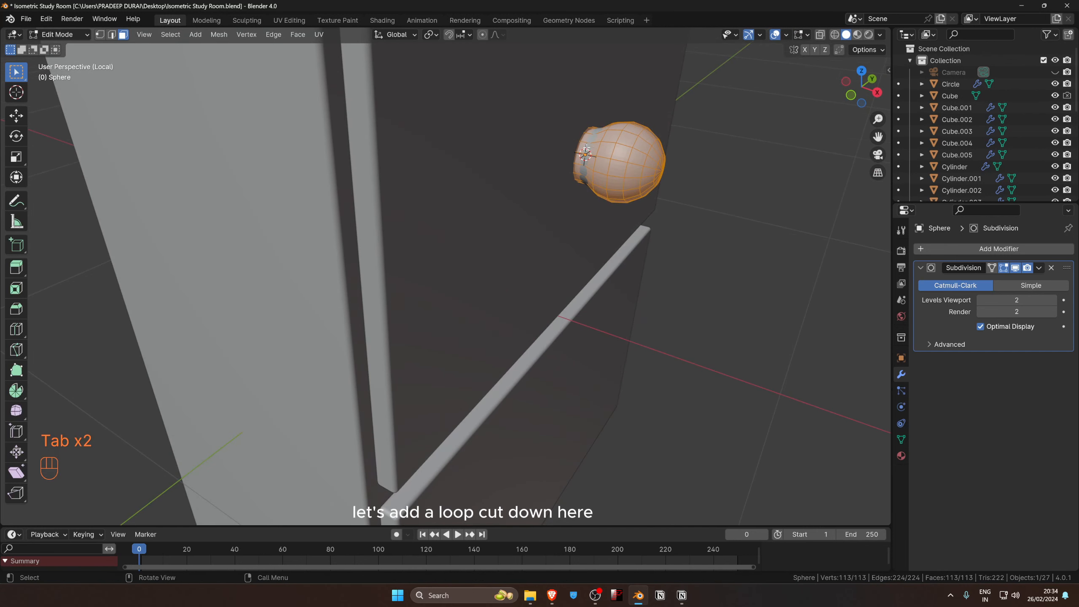
Add a loop cut around the knob's neck close to the ball and shade the knob auto smooth.
key("ctrl+r")
left_click(592, 153)
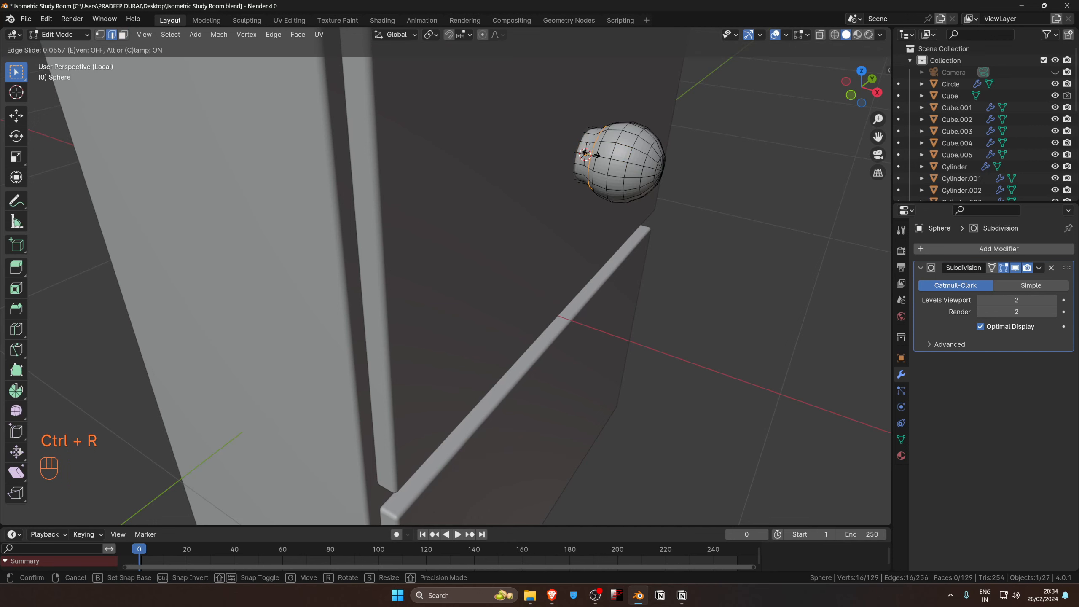
left_click(594, 155)
key("Tab")
middle_click_drag(594, 155, 610, 128)
right_click(610, 128)
left_click(610, 129)
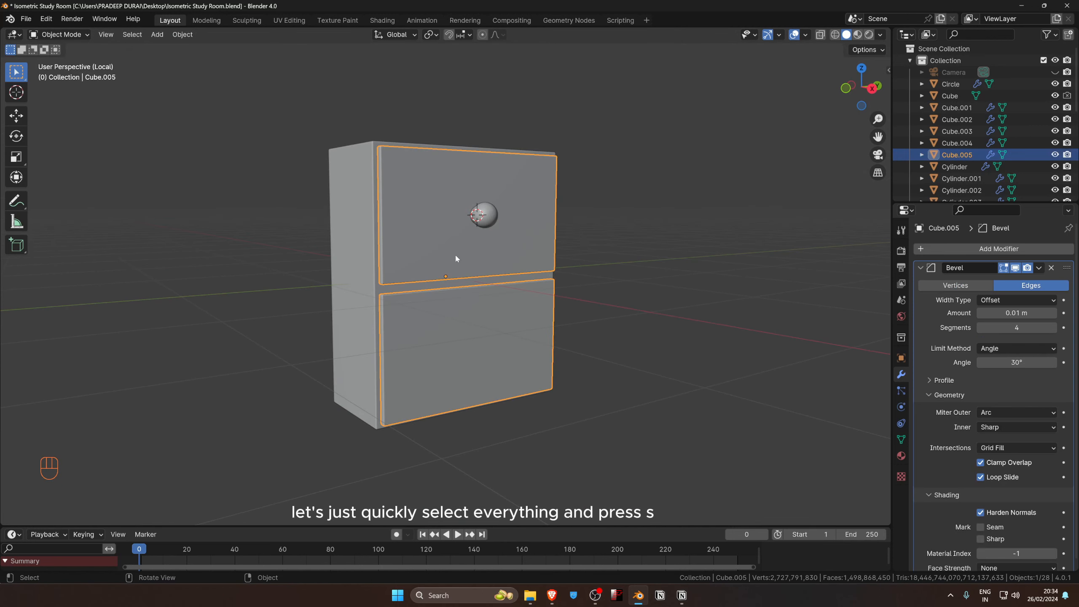
Scale the cabinet body and doors together to about 0.78 along the Z axis and apply the scale.
middle_click_drag(455, 258, 354, 212)
left_click(354, 212, "shift")
middle_click_drag(433, 273, 398, 268)
key("s")
key("z")
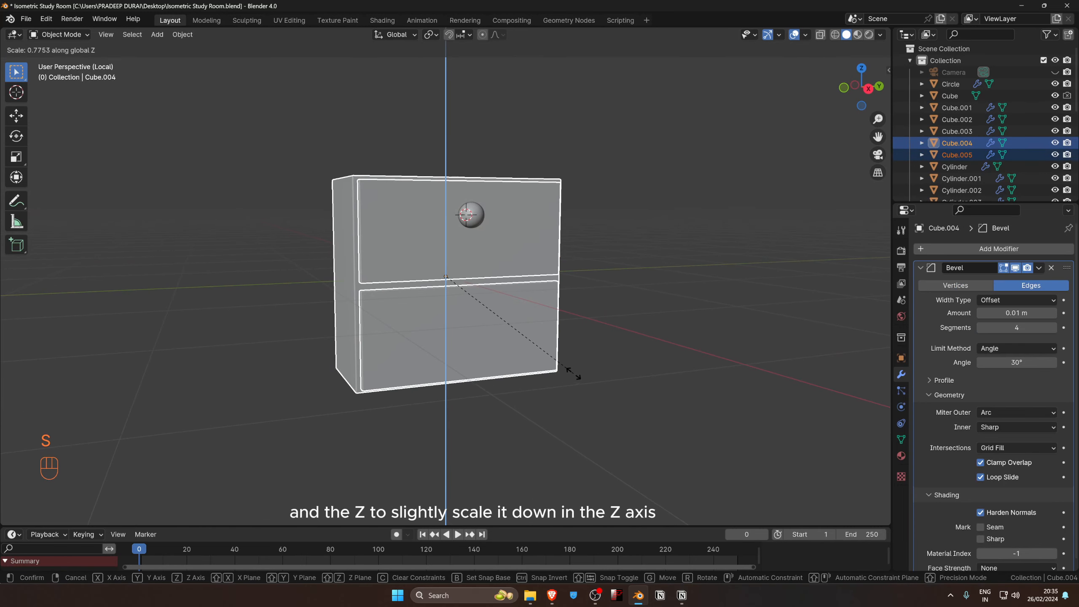
left_click(573, 376)
middle_click_drag(573, 375, 482, 303)
key("ctrl+a")
left_click(482, 302)
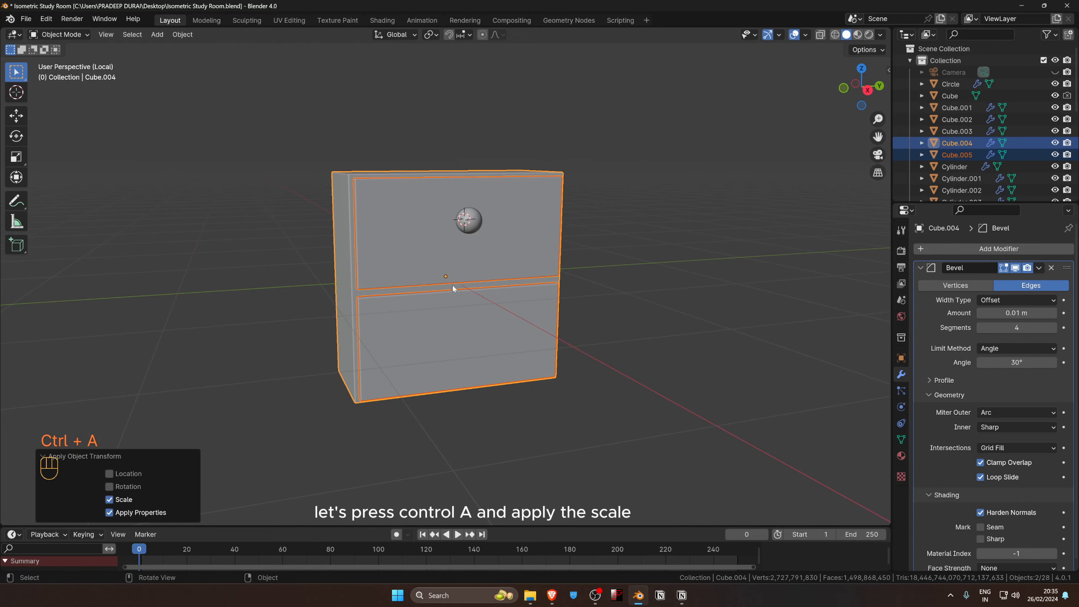
Move the knob up about 0.144 m along the Z axis on the upper door.
left_click(463, 231)
scroll(471, 235, "up", 3)
middle_click_drag(486, 241, 537, 260)
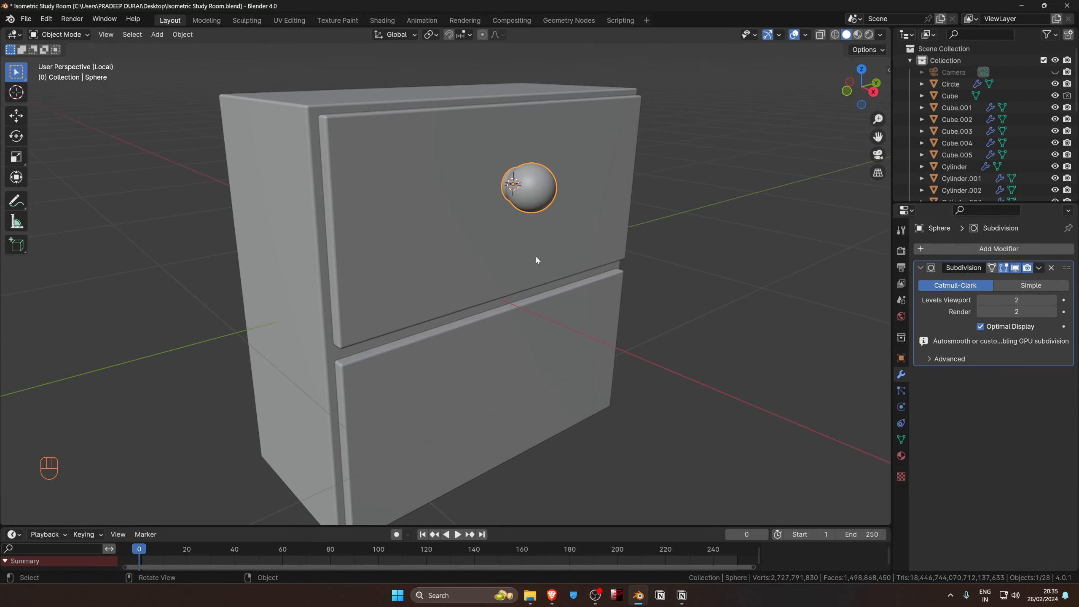
key("g")
key("z")
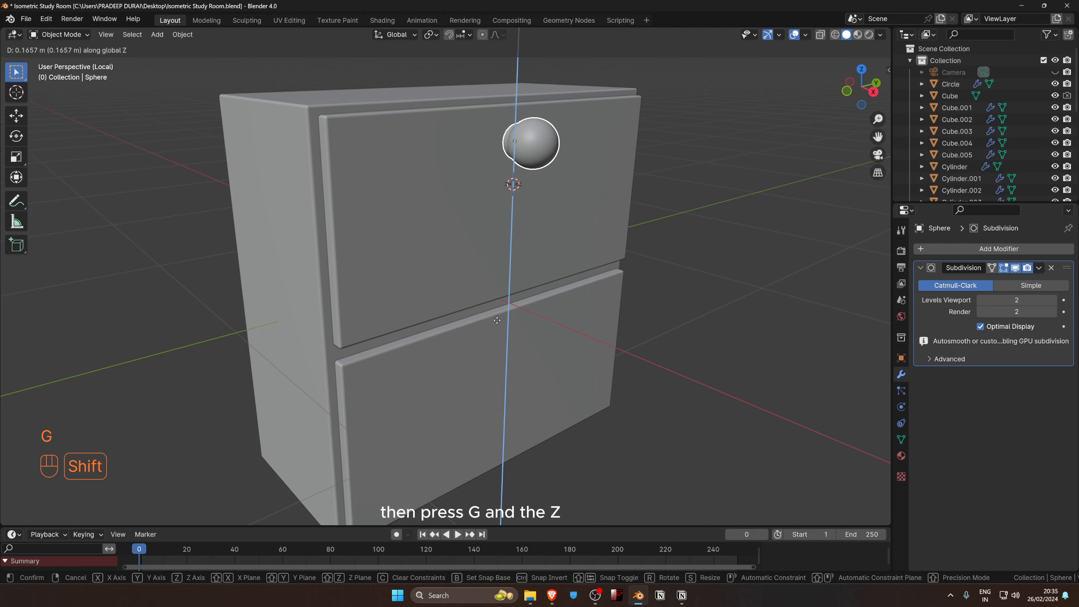
left_click(507, 376)
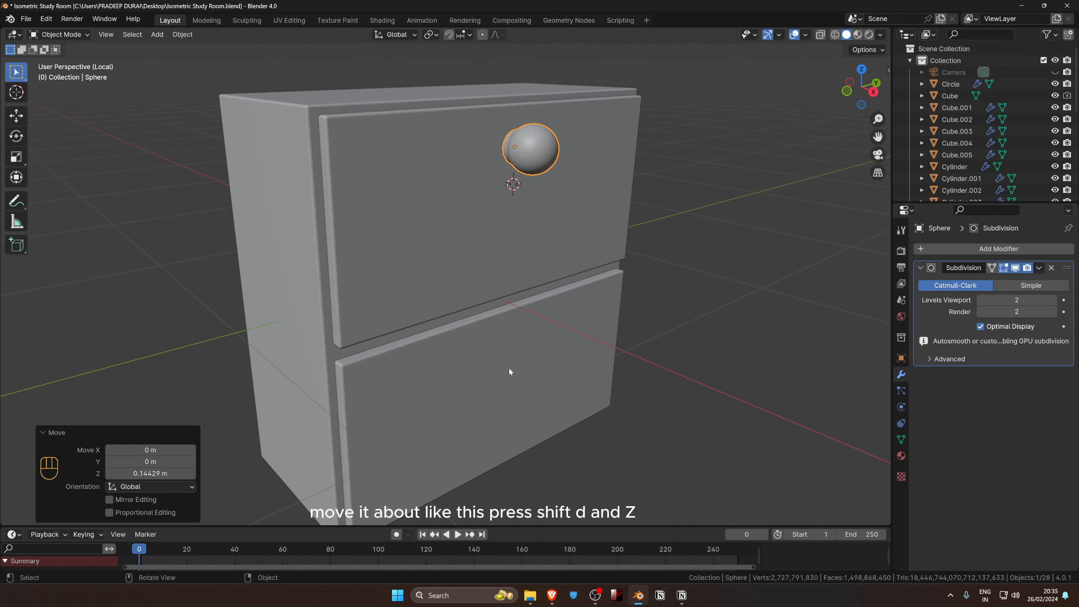
Duplicate the knob and move the copy down about 0.79 m along the Z axis onto the lower door.
key("shift+d")
key("z")
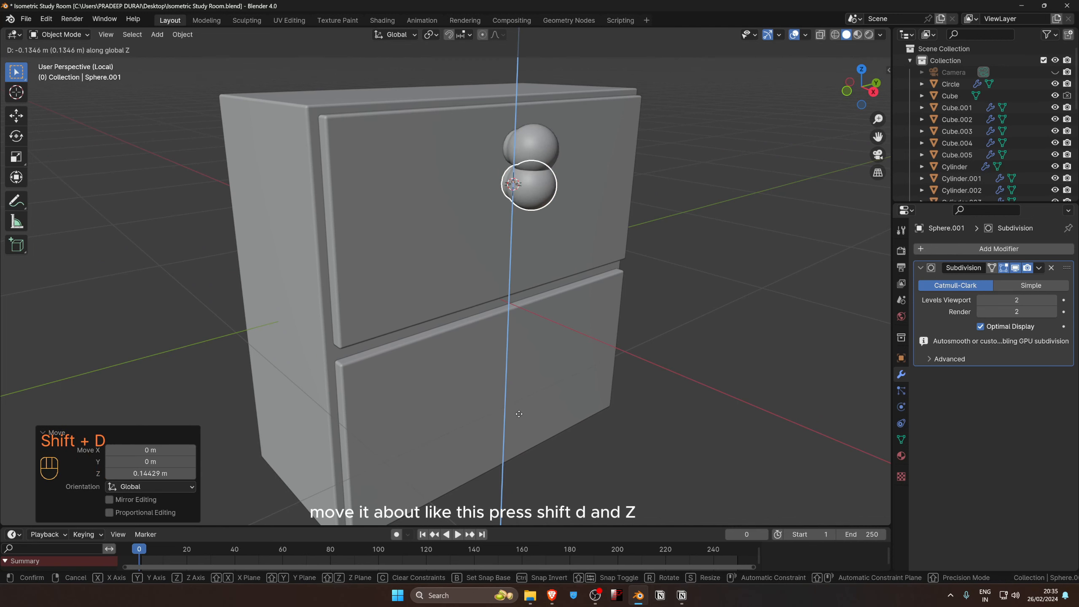
left_click(557, 216)
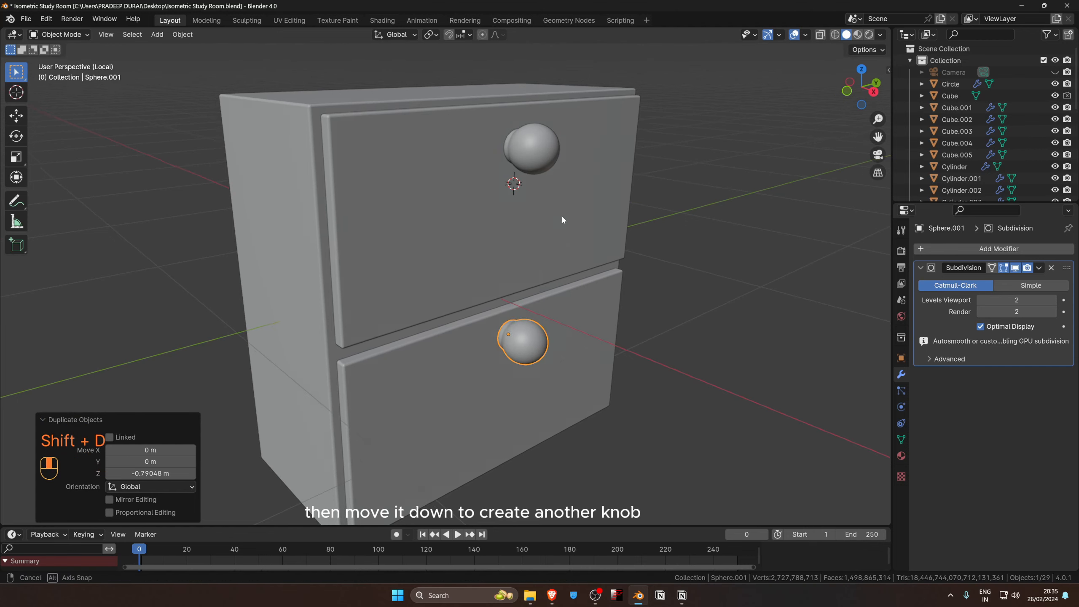
Inset the flat back face of the lower knob by about 0.045 m, and inset the resulting face a second time.
scroll(620, 249, "up", 5)
middle_click_drag(621, 254, 559, 221)
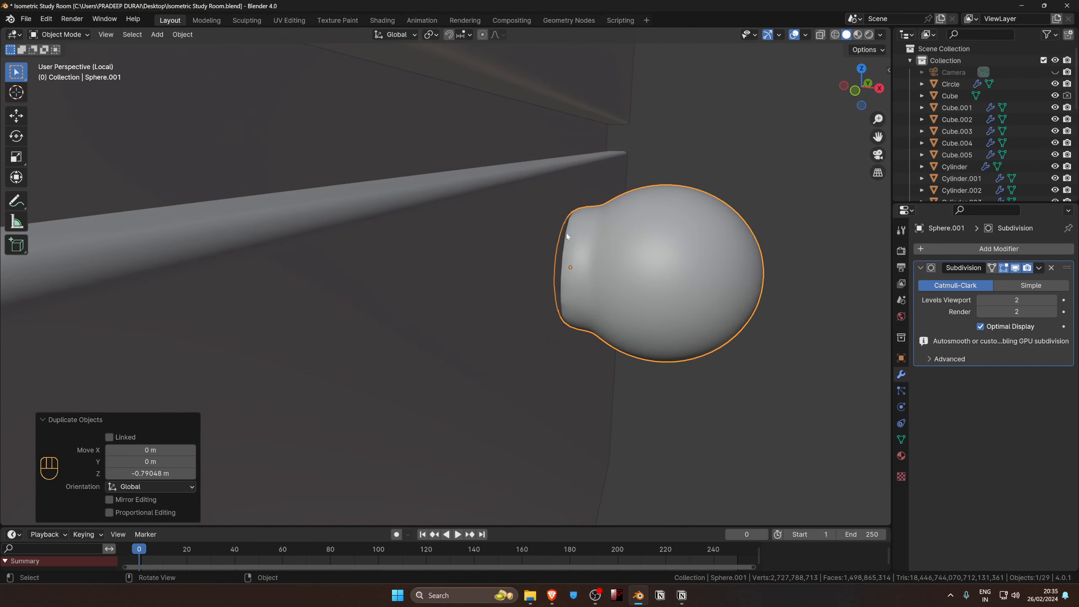
scroll(574, 245, "down", 3)
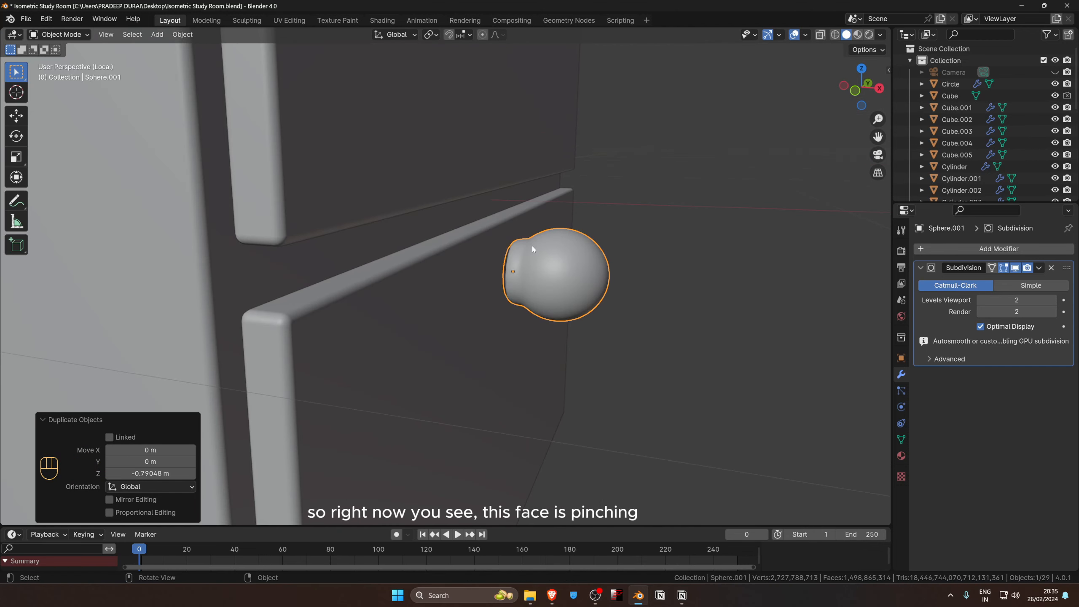
key("Tab")
key("alt+z")
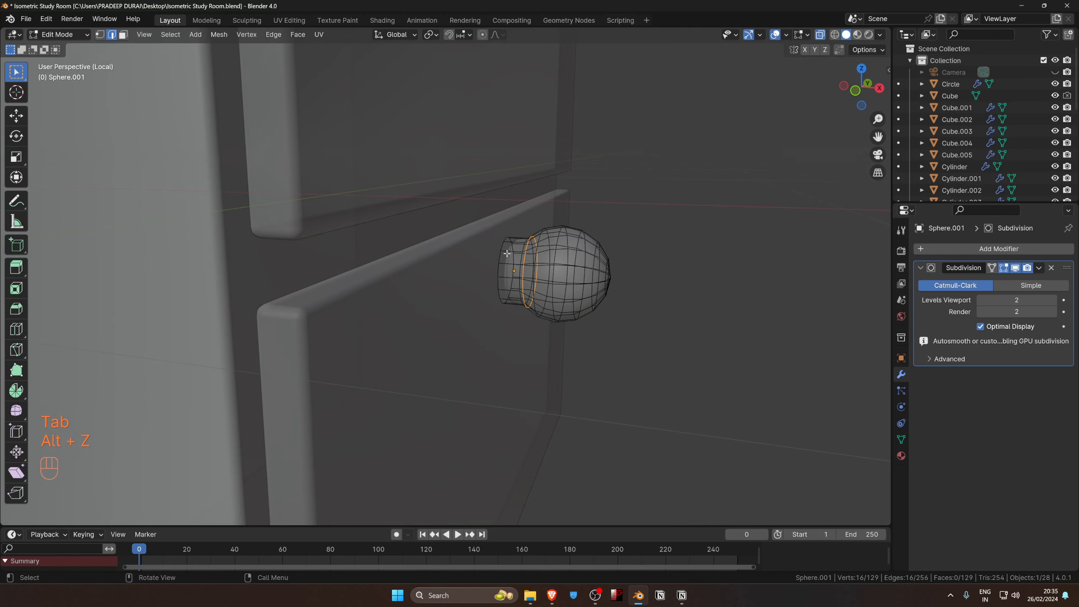
middle_click_drag(507, 253, 497, 220)
left_click_drag(497, 219, 527, 332)
middle_click_drag(528, 332, 672, 342)
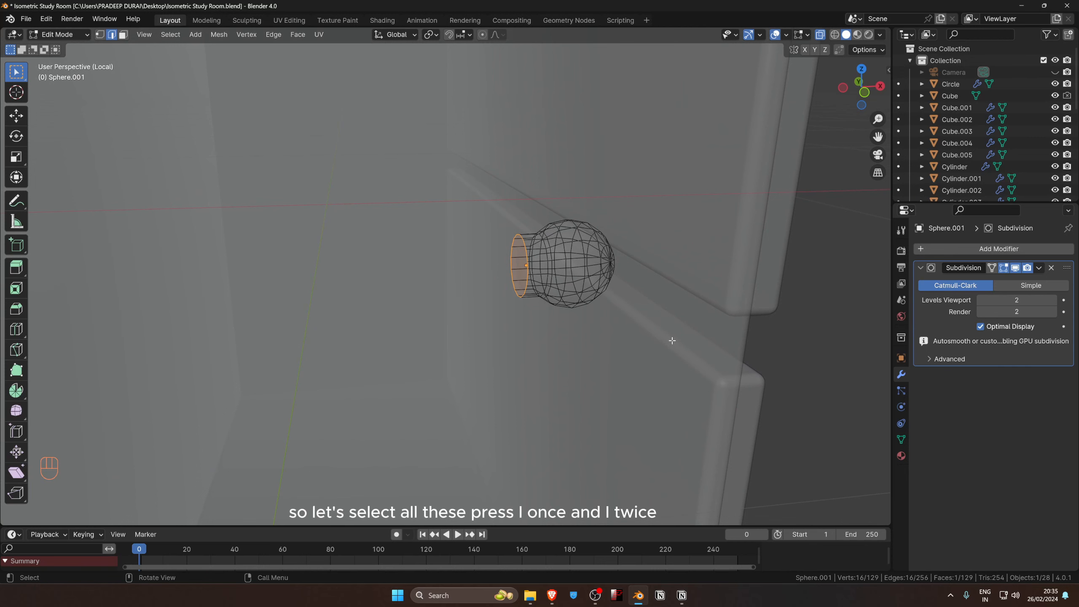
key("i")
left_click(670, 340)
key("i")
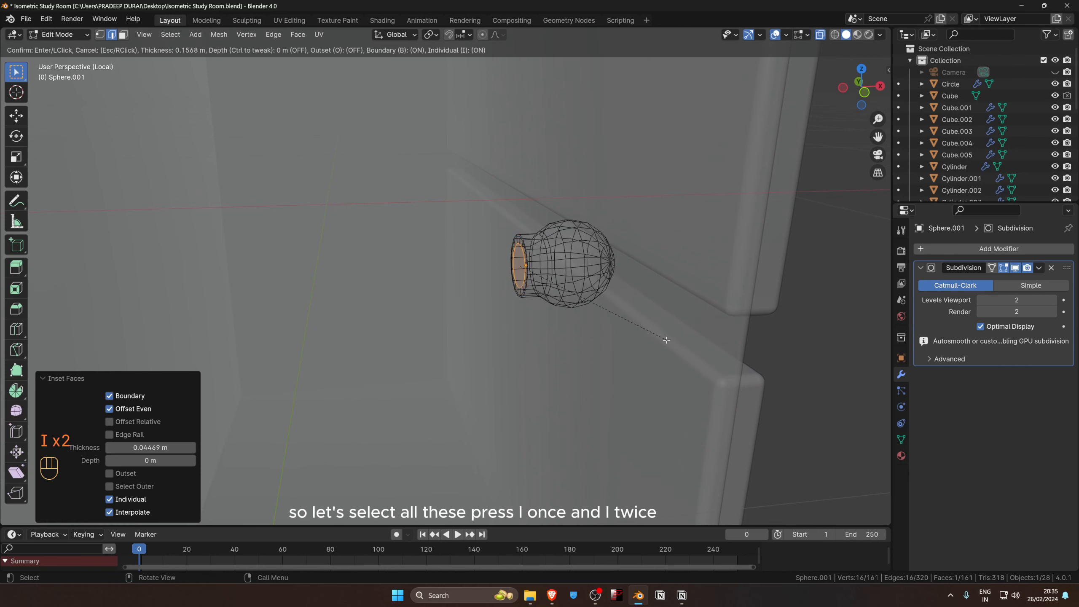
left_click(666, 340)
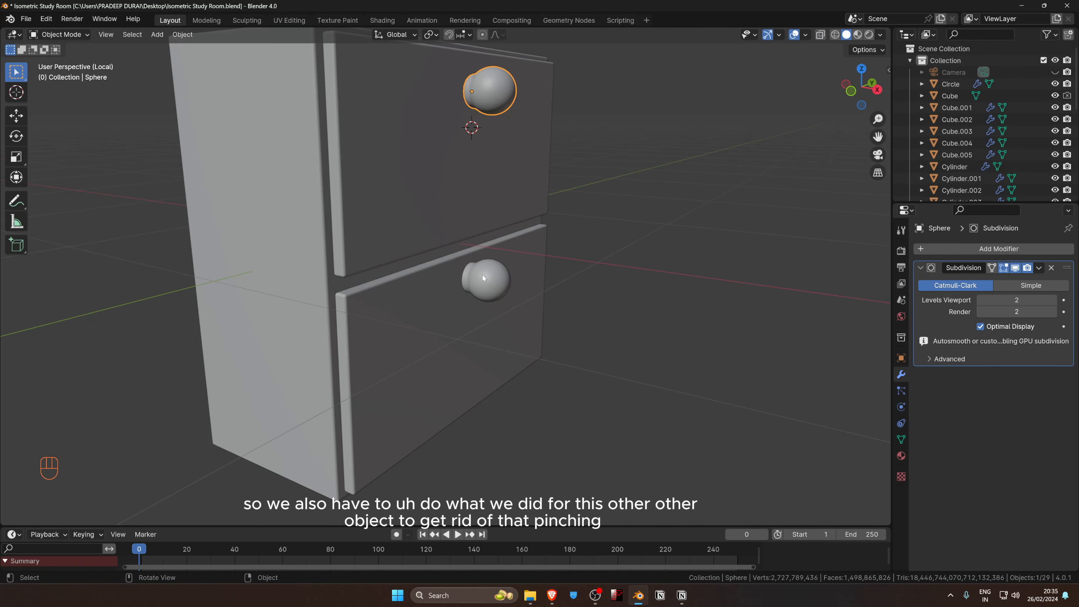
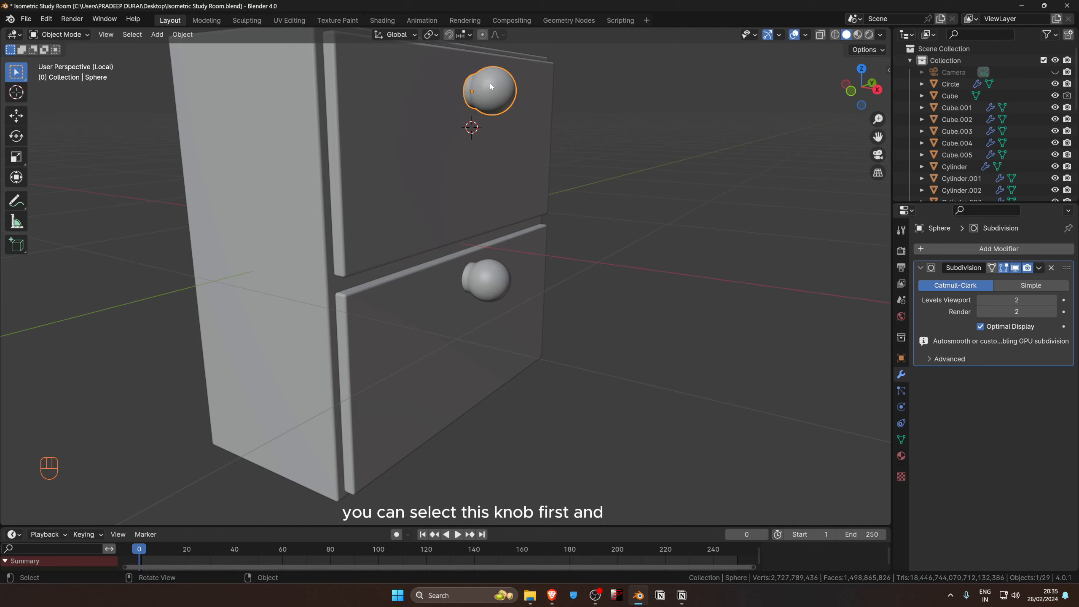
Link the lower knob's object data to the upper knob so both share the same mesh.
left_click(491, 271, "shift")
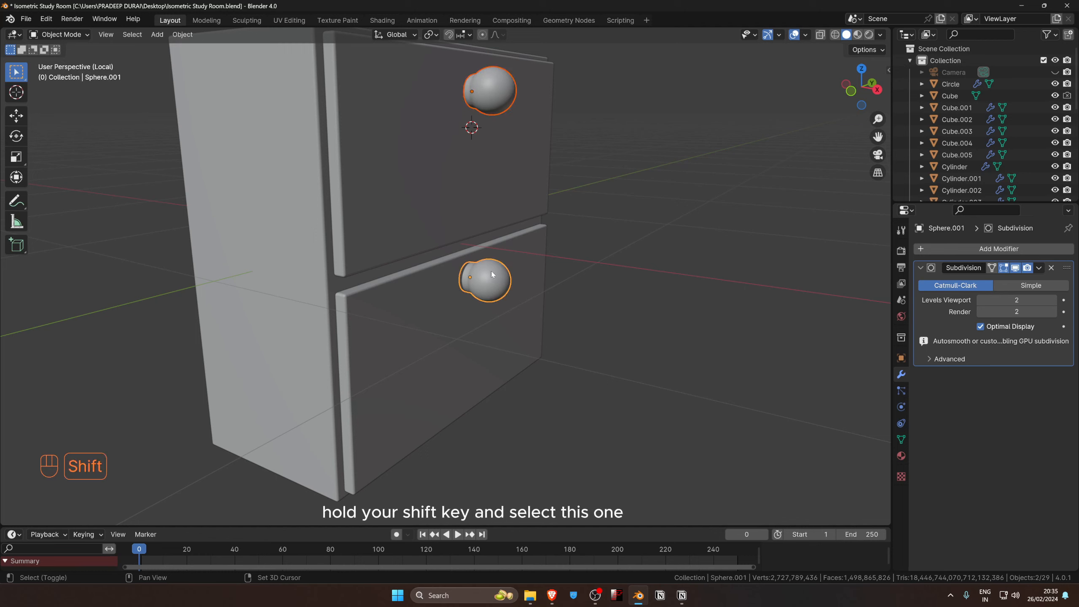
key("ctrl+l")
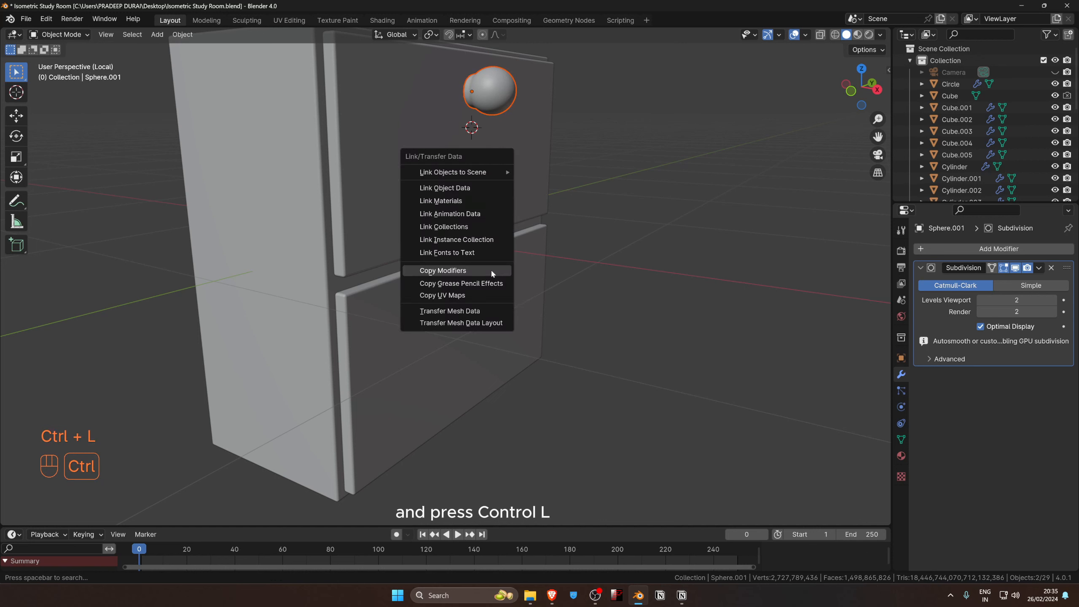
left_click(471, 189)
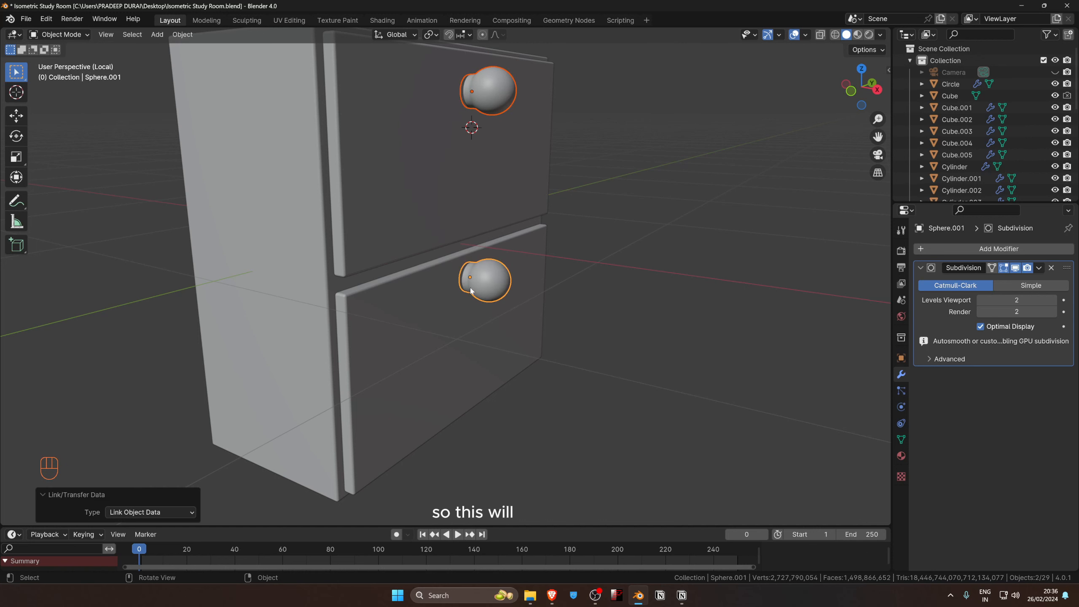
Try moving a single face of the upper knob in Edit Mode to test the shared mesh, and cancel the move.
left_click(491, 96)
key("g")
left_click(489, 96)
key("Tab")
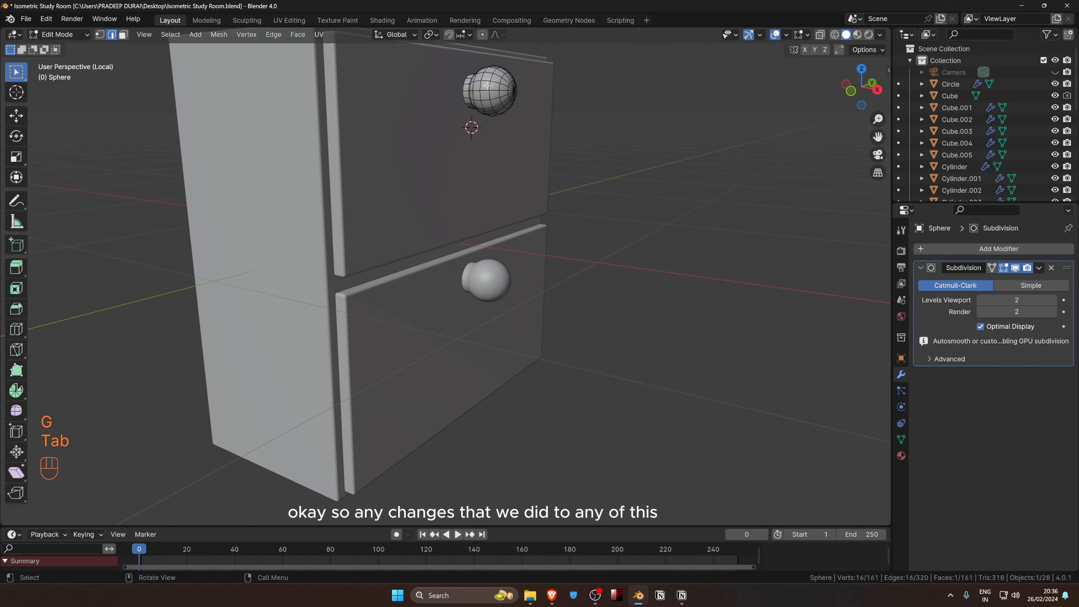
key("3")
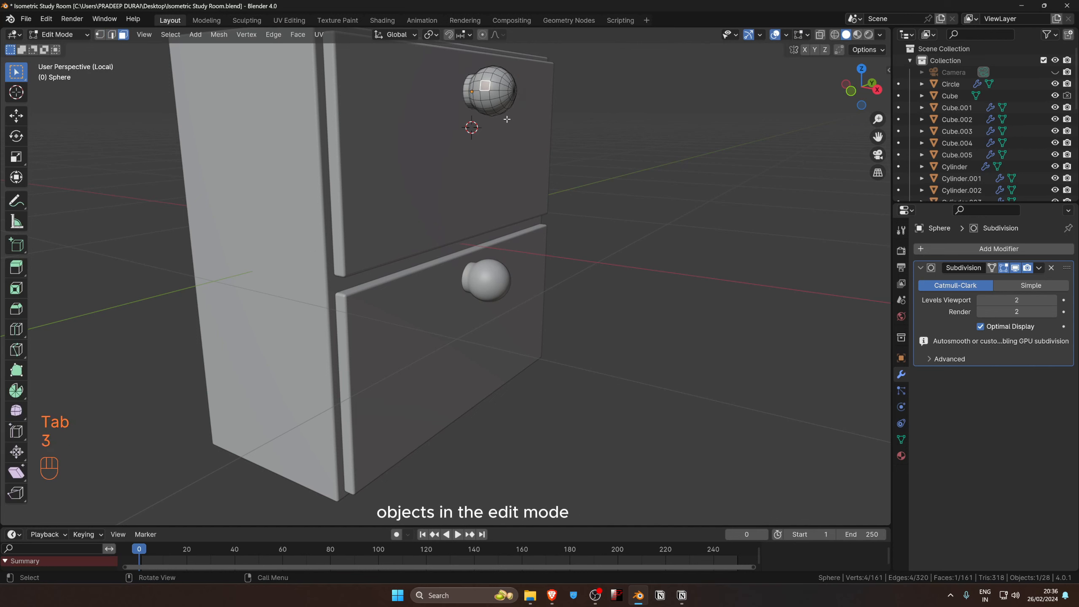
key("g")
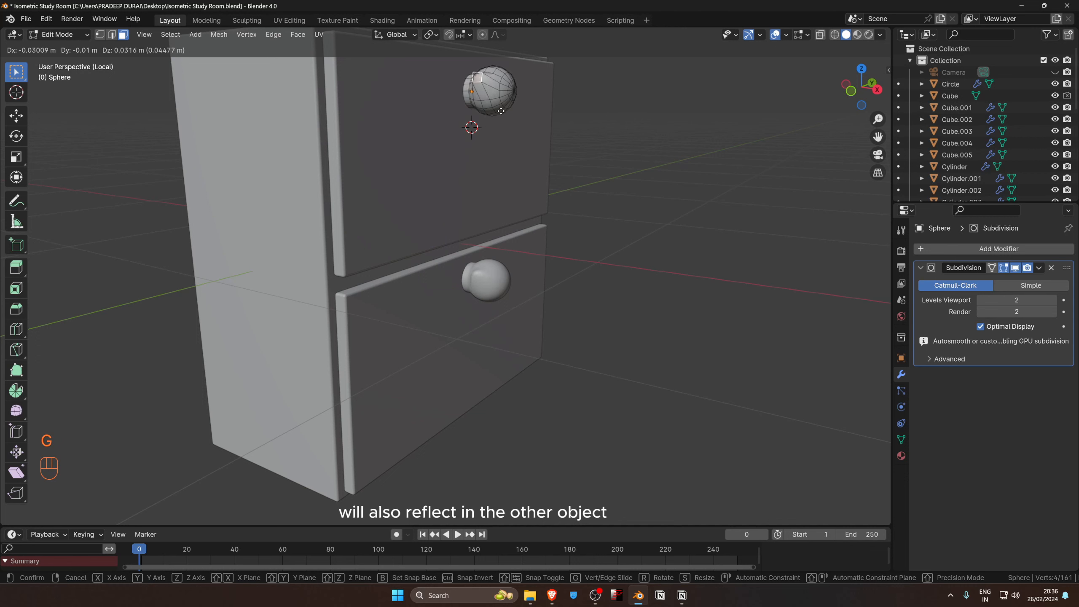
right_click(508, 114)
key("Tab")
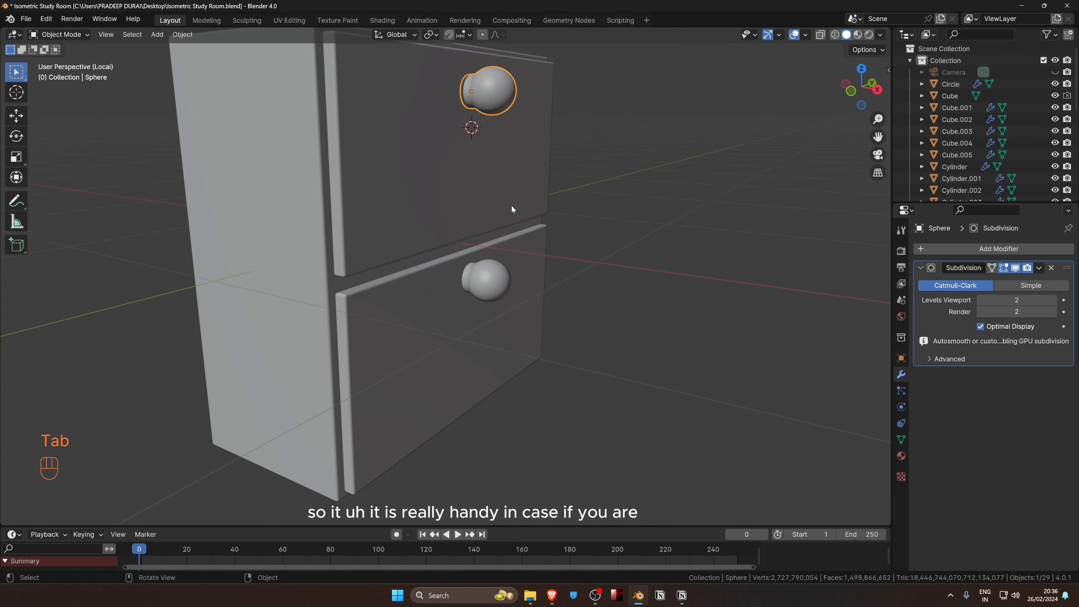
Create a linked duplicate of the upper knob and delete the copy.
scroll(485, 205, "down", 5)
mouse_move(486, 206)
middle_mouse_down()
mouse_move(399, 193)
mouse_move(467, 204)
middle_mouse_up()
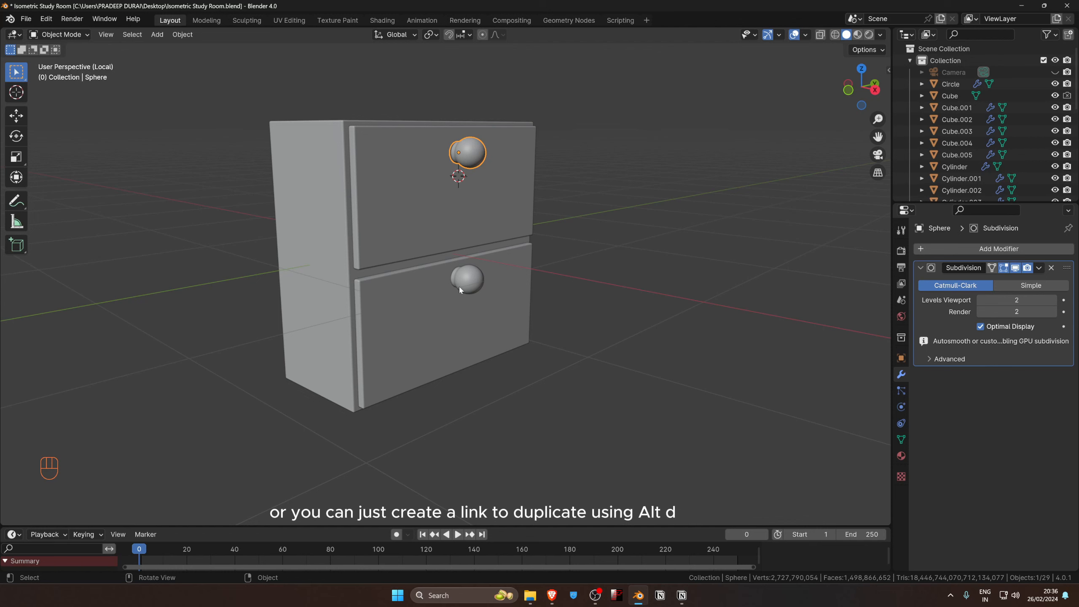
key("alt+d")
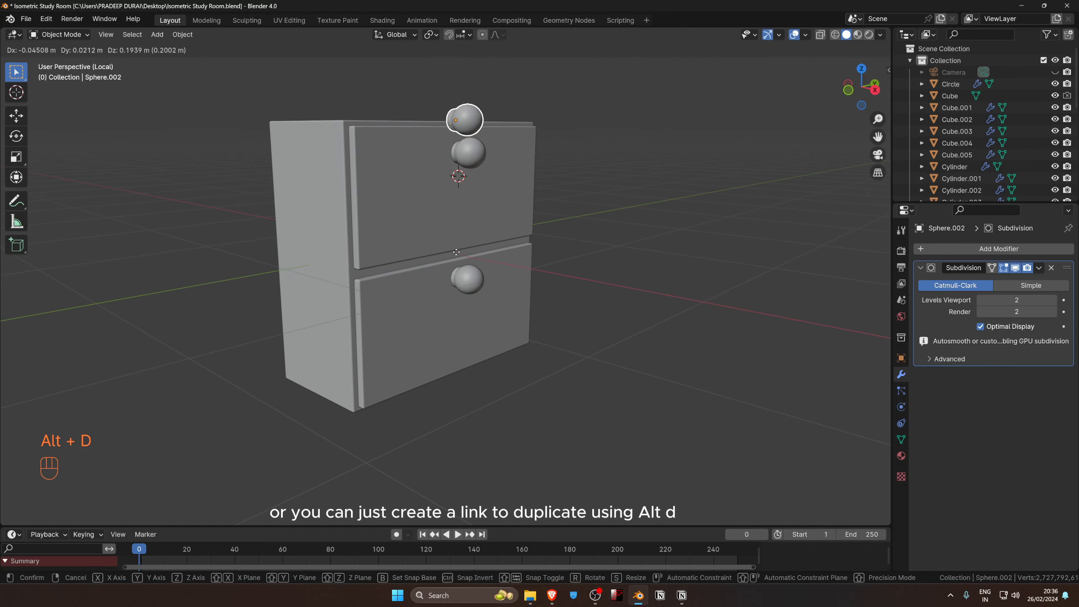
left_click(469, 209)
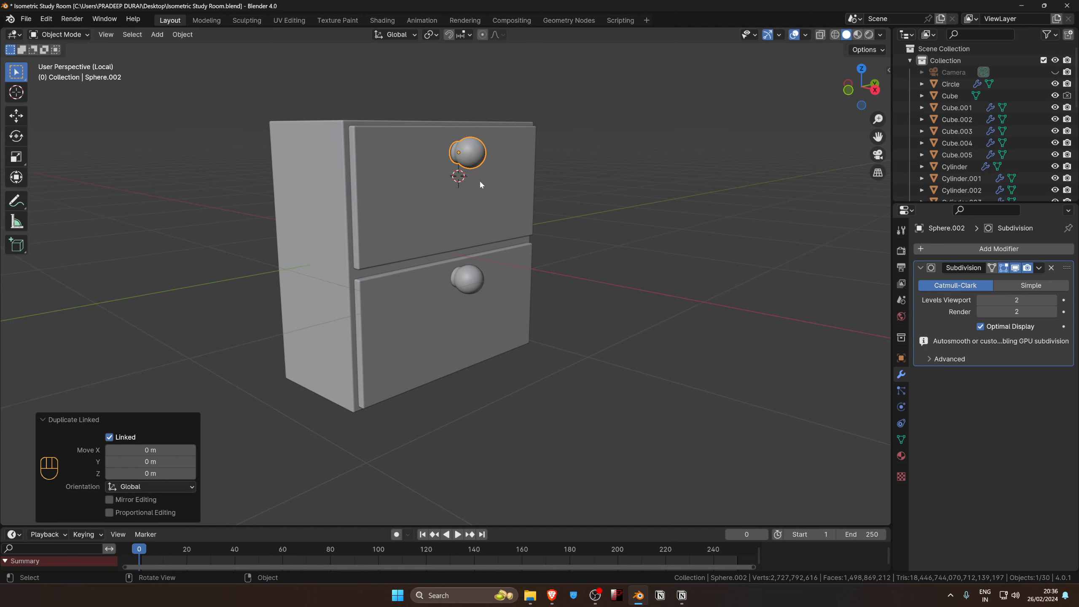
key("Delete")
Parent the doors and knobs to the main cabinet body using the Object parent type.
scroll(451, 316, "down", 3)
key("a")
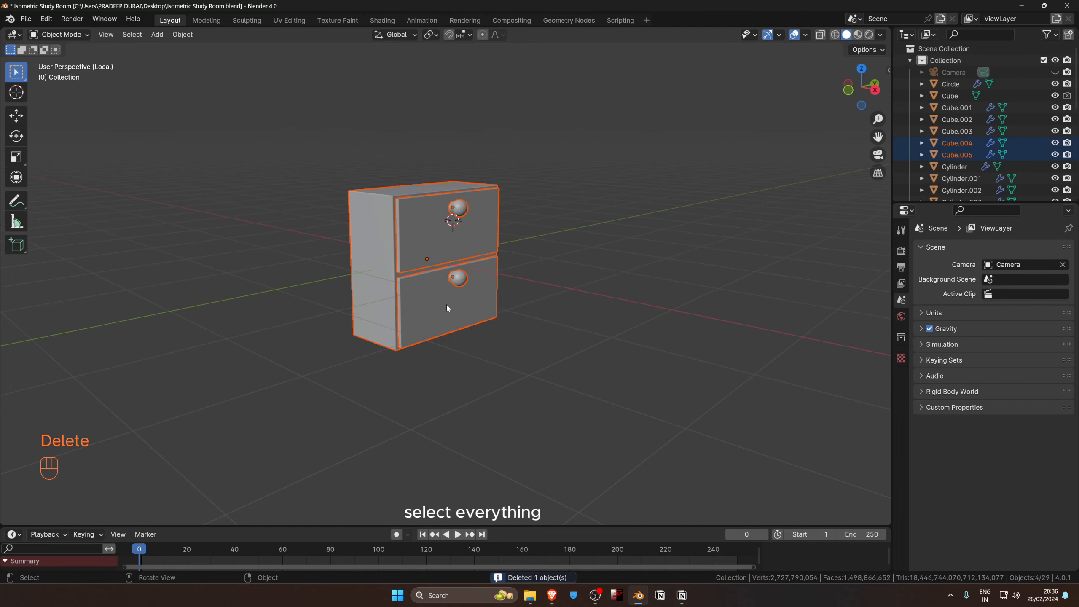
middle_click_drag(443, 305, 484, 304)
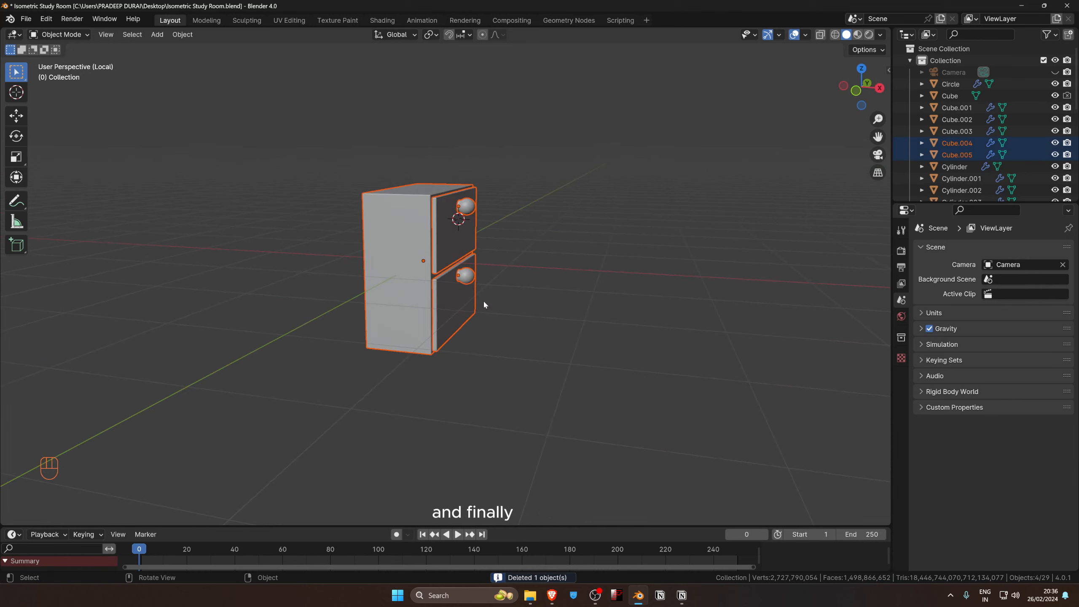
left_click(393, 208, "shift")
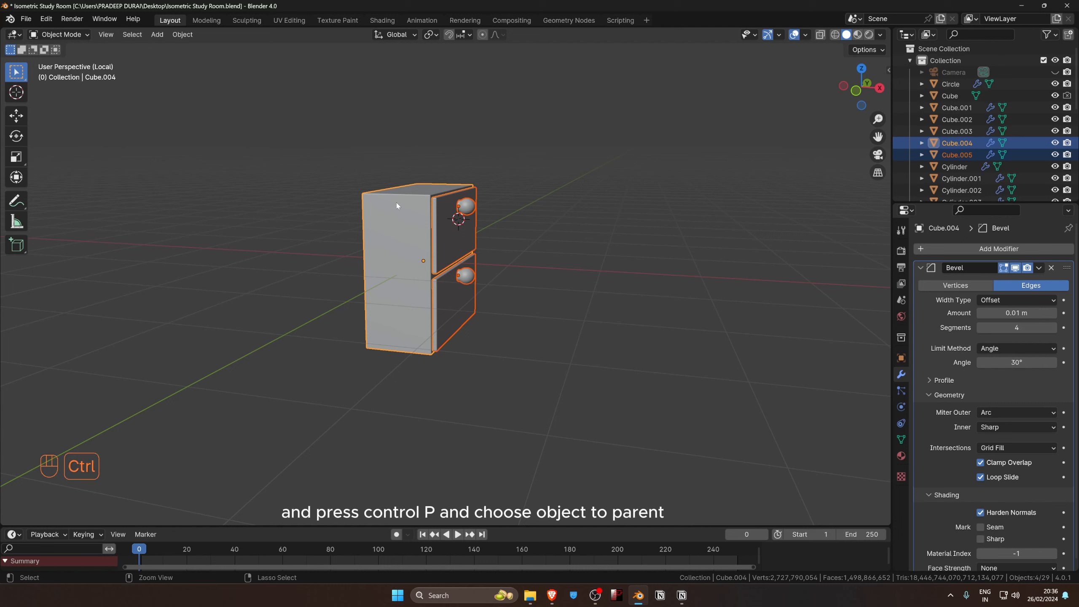
key("ctrl+p")
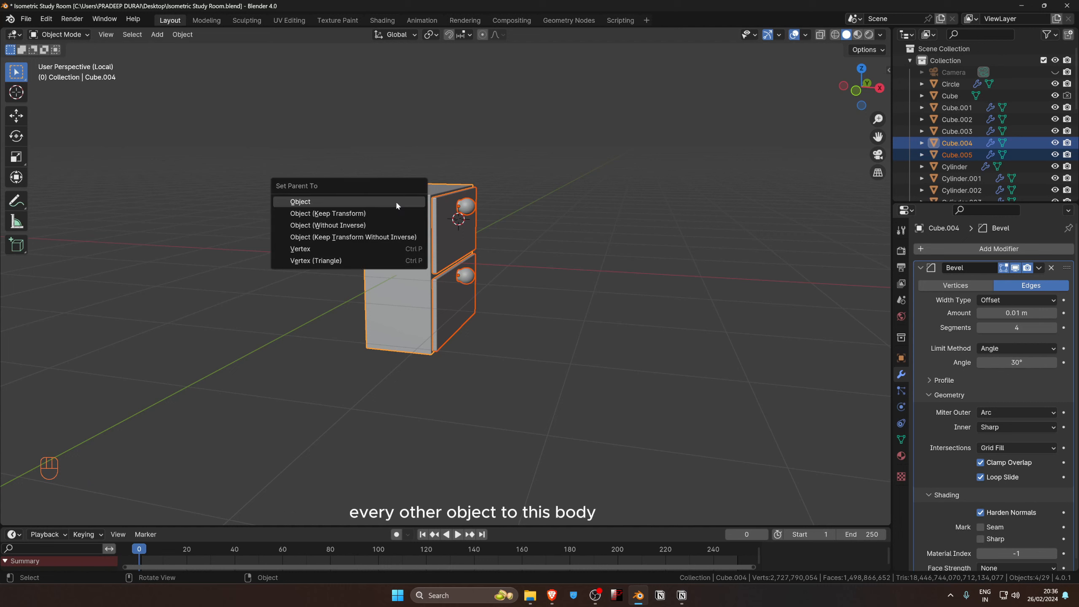
left_click(395, 201)
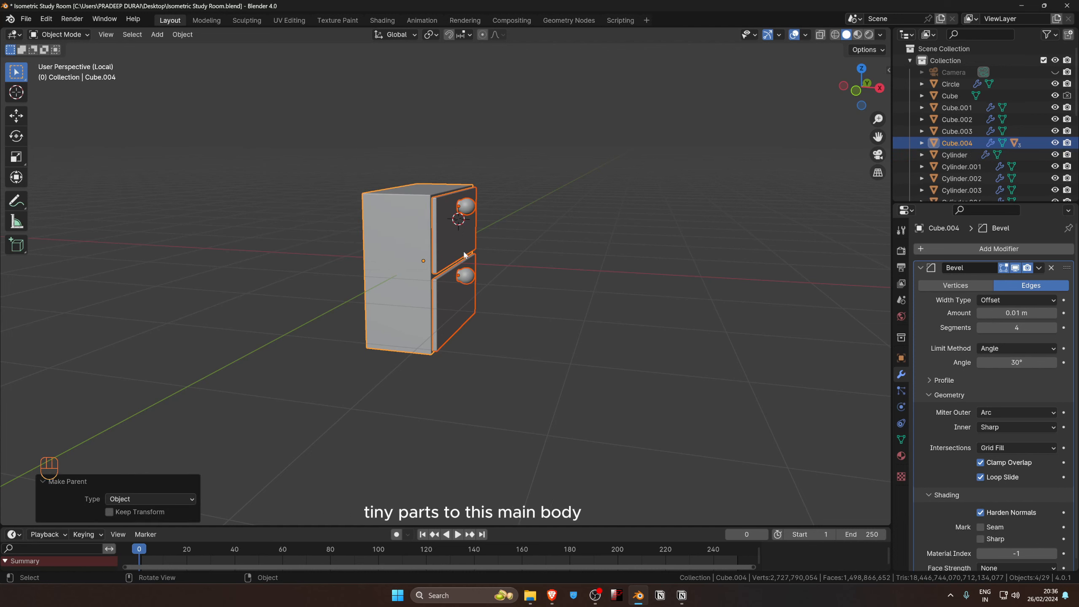
Try moving the cabinet body to test its parented parts, and cancel the move.
left_click(407, 211)
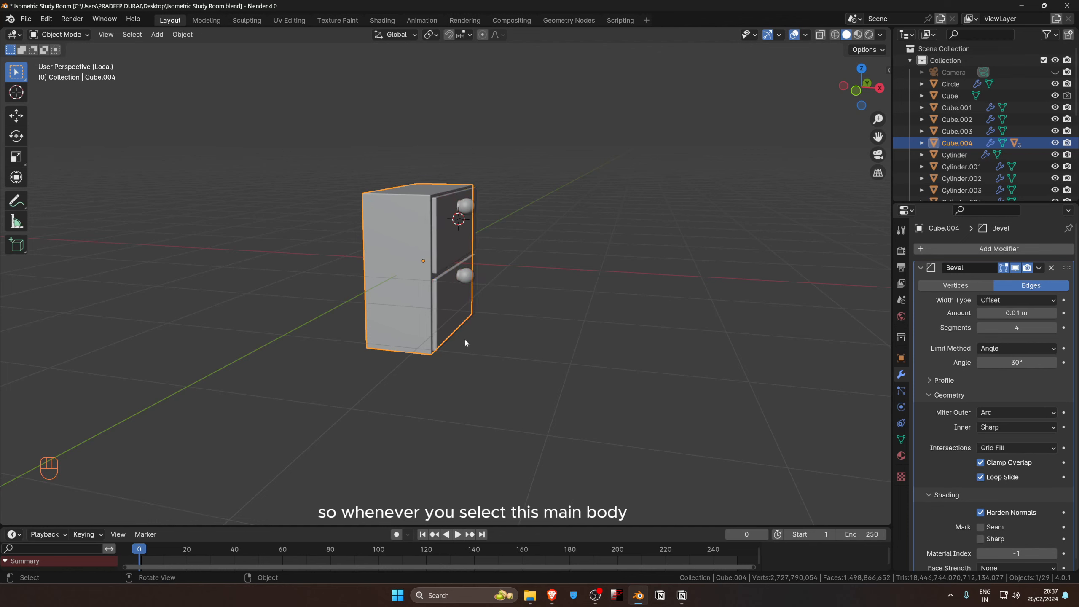
key("g")
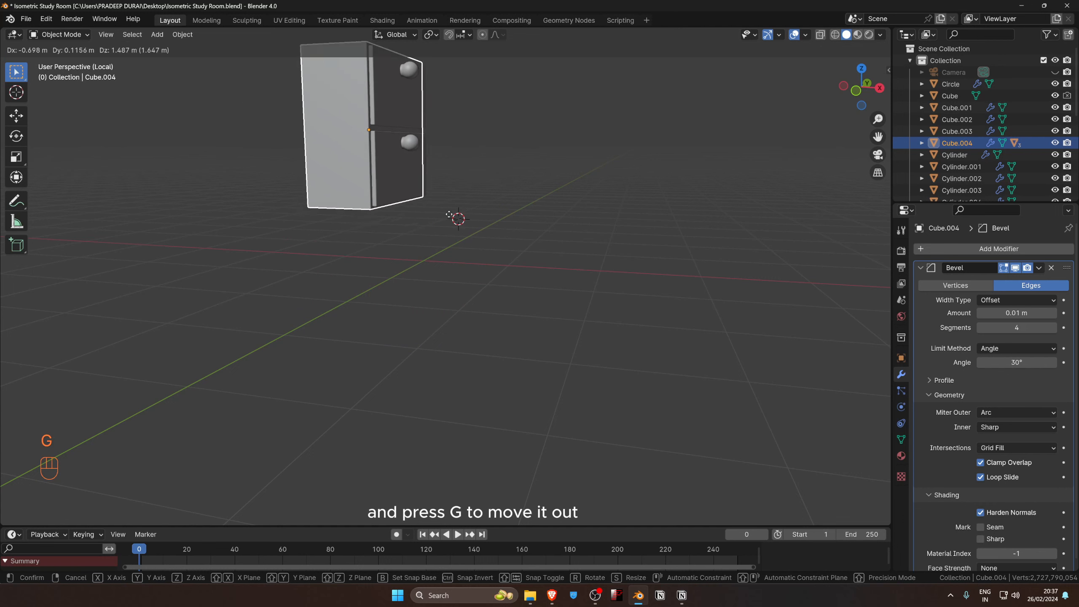
right_click(450, 226)
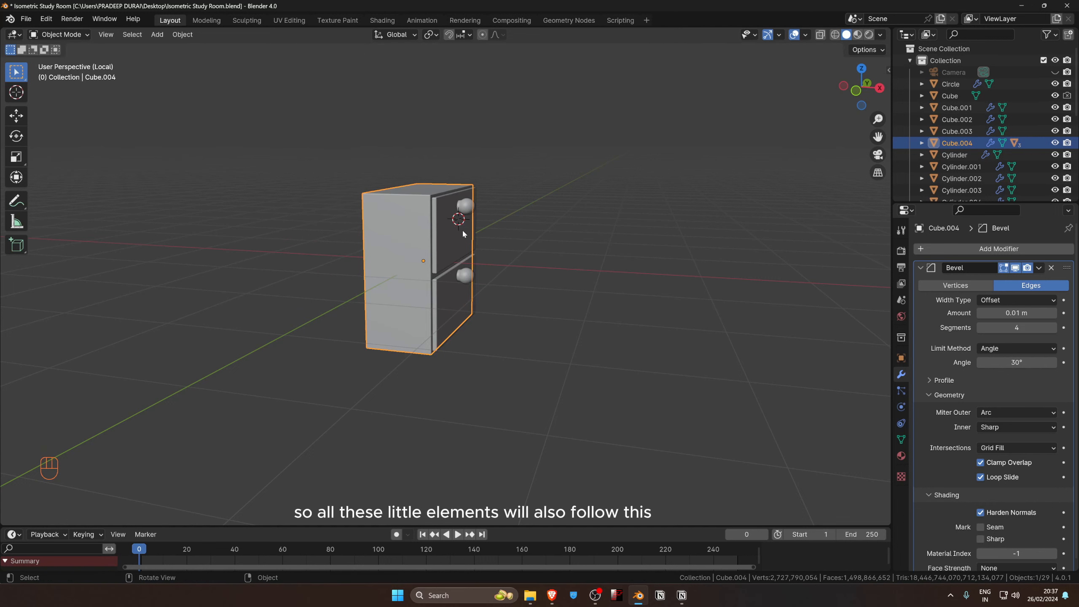
Try moving the upper and lower knobs individually, cancel both moves, and reselect the cabinet body.
mouse_move(463, 233)
middle_mouse_down()
mouse_move(356, 216)
mouse_move(469, 247)
middle_mouse_up()
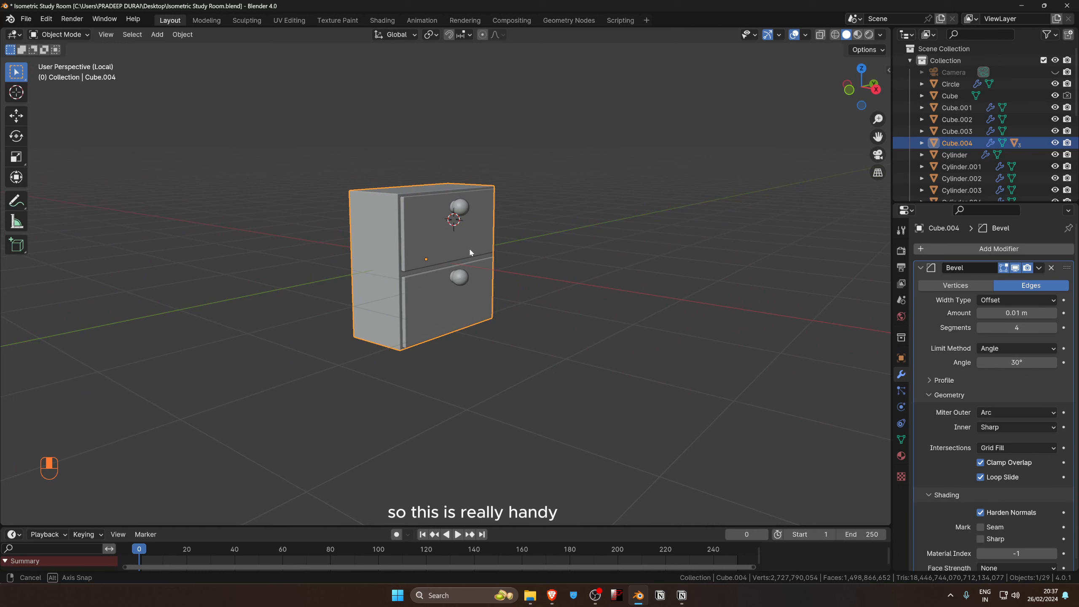
left_click(460, 207)
key("g")
right_click(468, 276)
left_click(458, 277)
key("g")
right_click(557, 238)
left_click(383, 247)
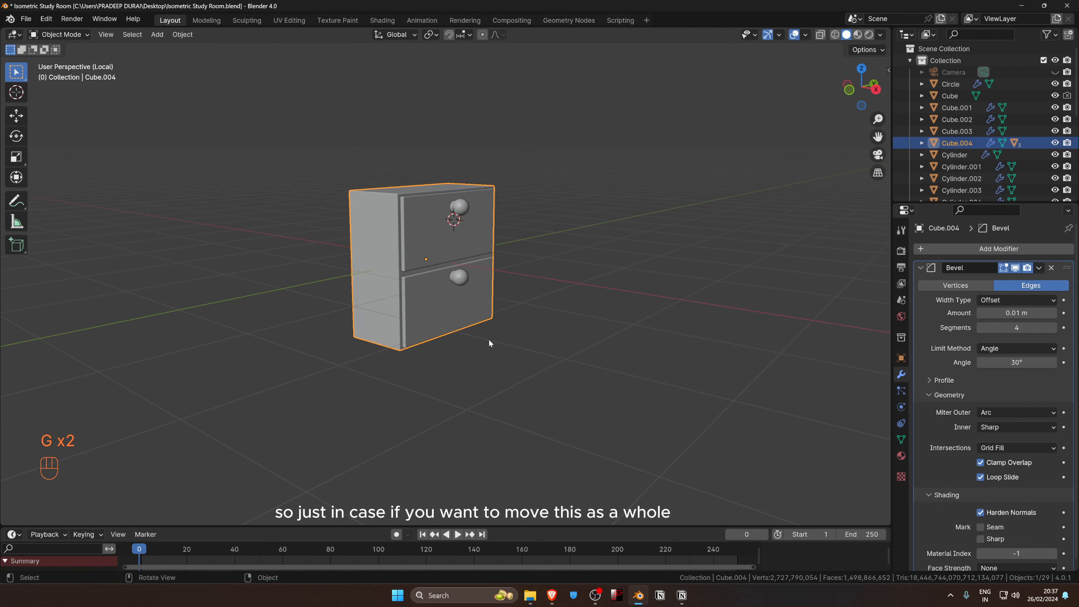
key("g")
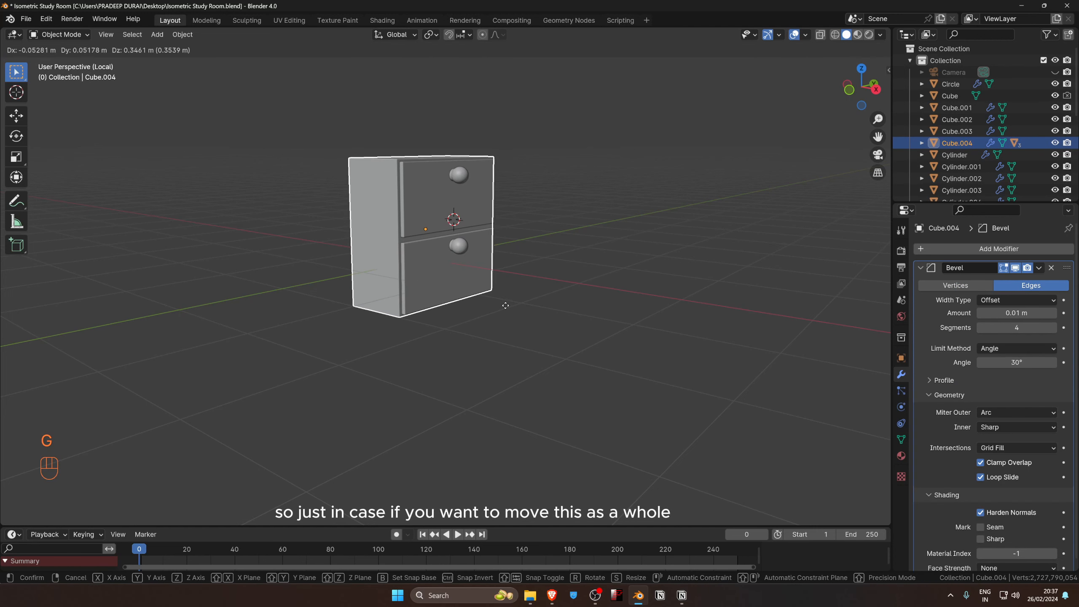
right_click(506, 307)
key("s")
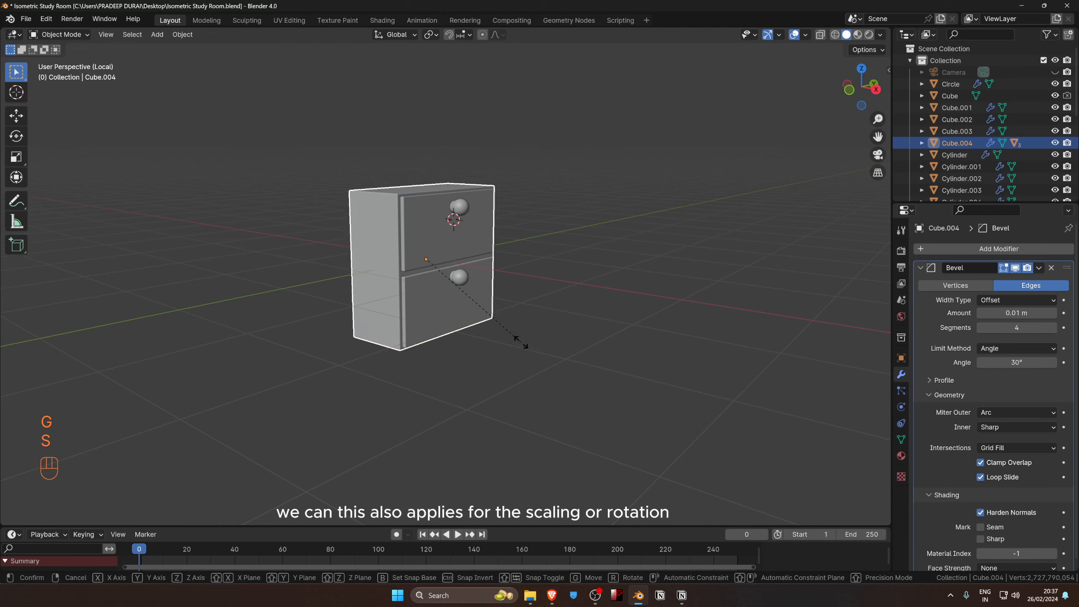
right_click(548, 348)
key("r")
right_click(573, 320)
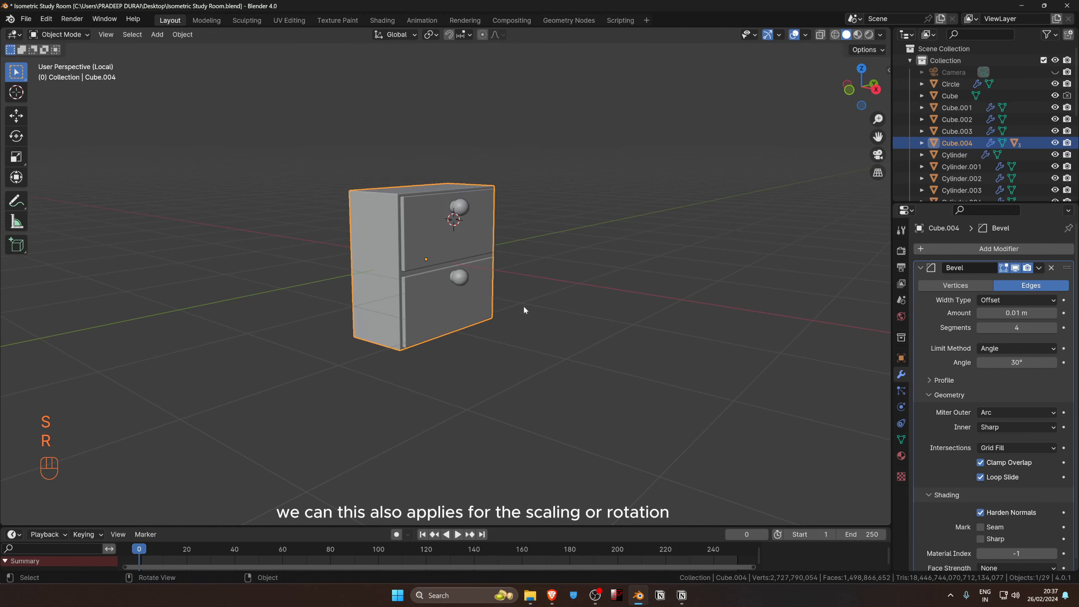
Leave local view and scale the drawer cabinet down to about 0.426 on all axes.
key("slash")
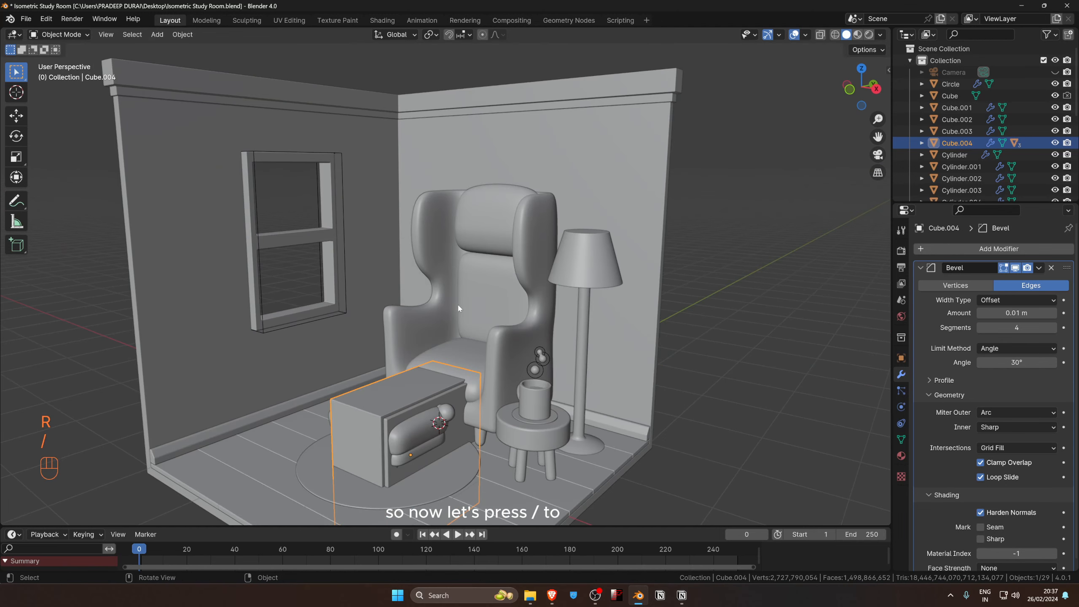
middle_click_drag(457, 303, 420, 336)
key("s")
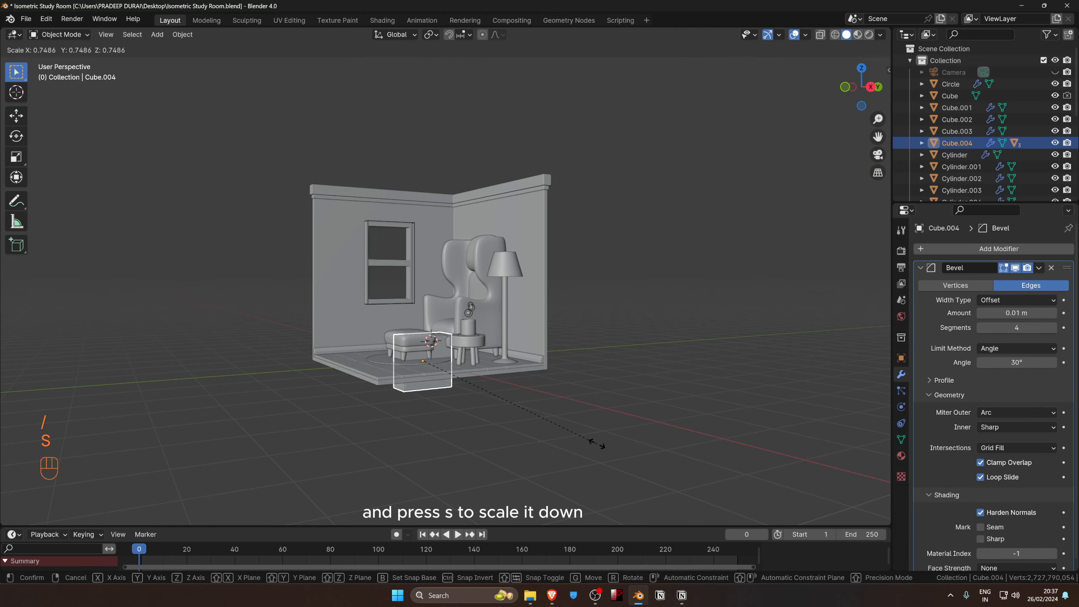
left_click(521, 406)
In top view, move the drawer cabinet about -1.74 m in X and -1.25 m in Y, beside the window wall near the room's front corner.
key("KP_7")
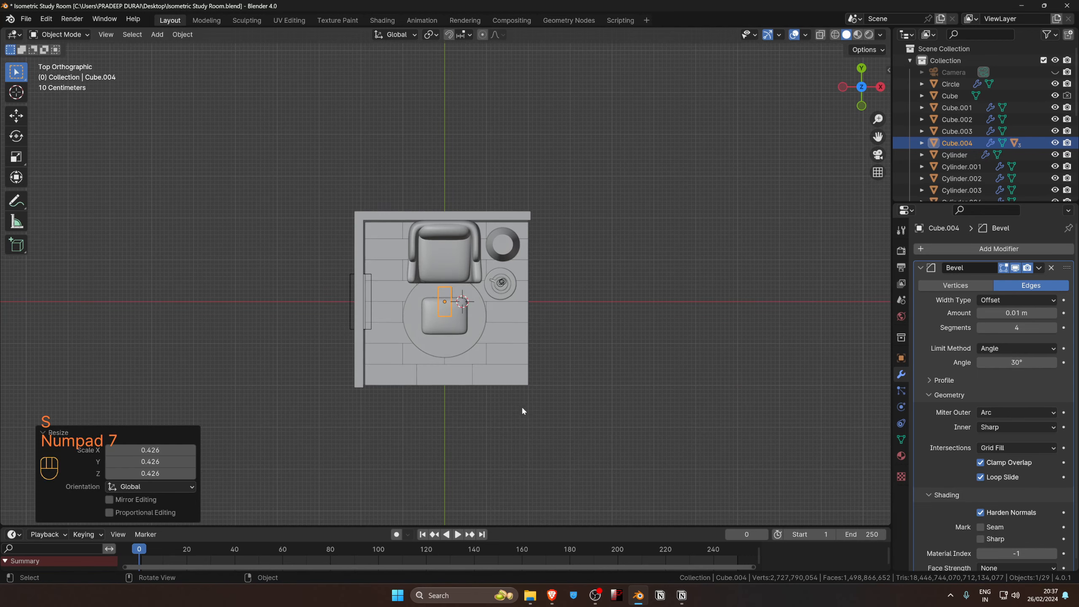
key("g")
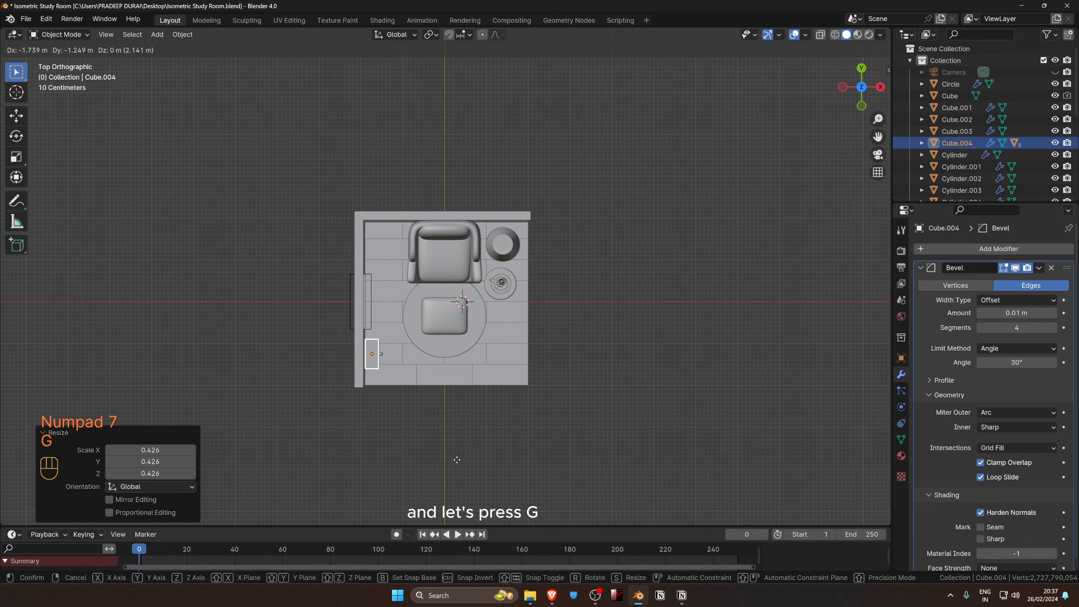
left_click(457, 457)
Raise the drawer cabinet about 0.61 m along the Z axis to bring it up above the floor.
middle_click_drag(460, 453, 387, 343)
scroll(387, 342, "up", 5)
key("g")
key("z")
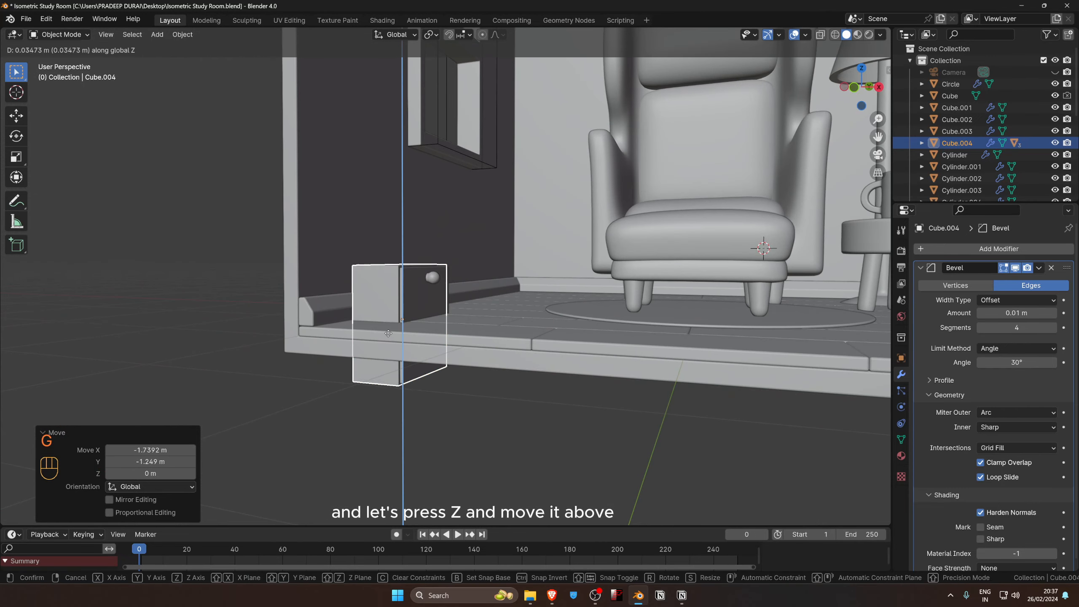
left_click(475, 273)
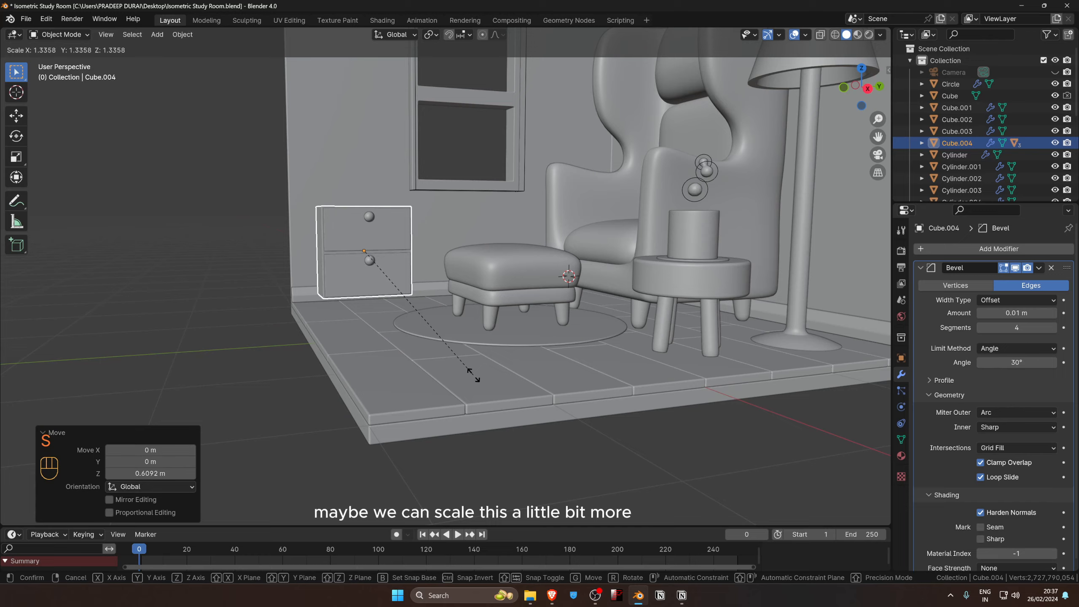
Scale the drawer cabinet up by about 1.366 and shift it about 0.09 m along X away from the window wall.
left_click(475, 376)
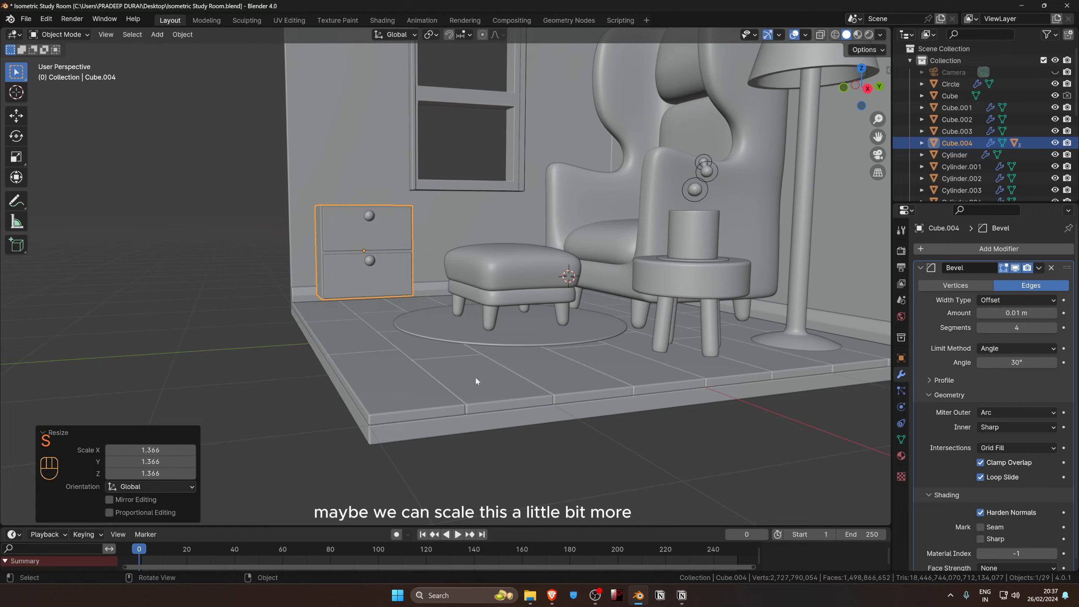
middle_click_drag(475, 376, 556, 367)
key("g")
key("x")
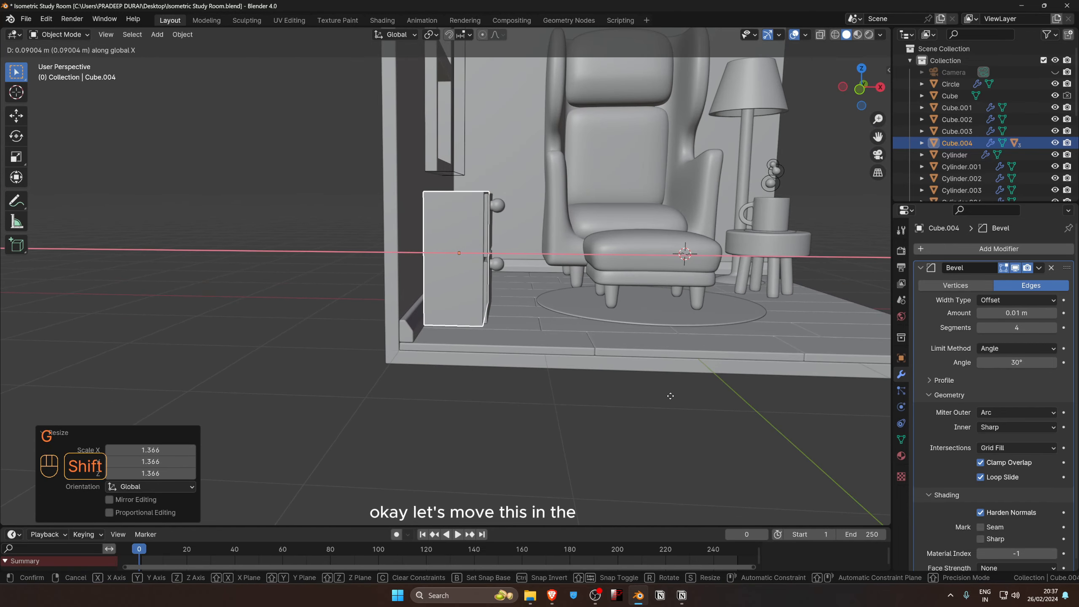
left_click(670, 396)
Raise the drawer cabinet about 0.115 m along Z to leave room for legs underneath.
scroll(657, 363, "up", 5)
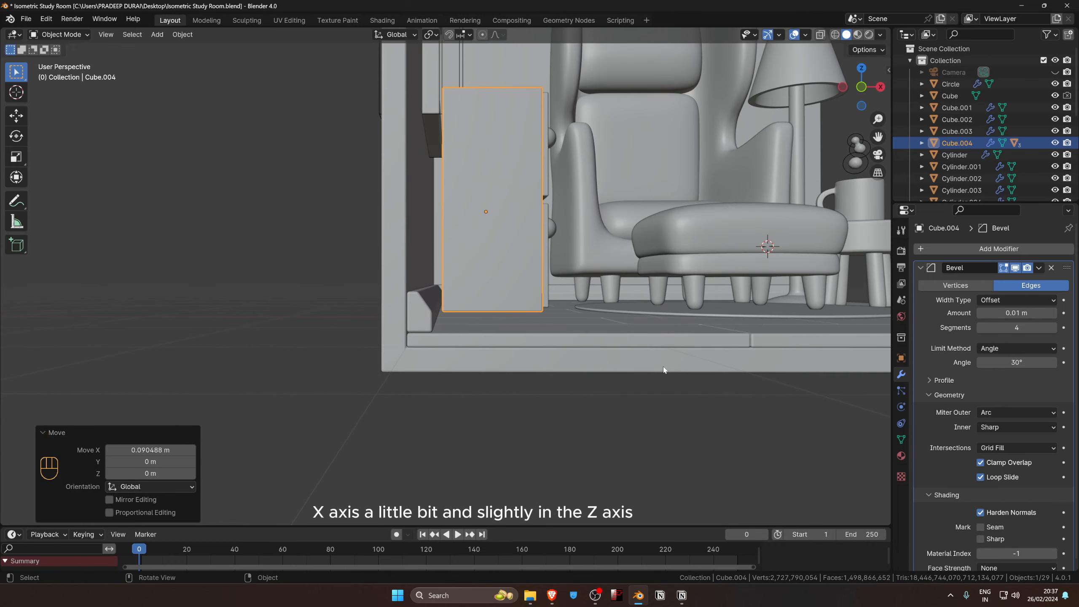
key("g")
key("z")
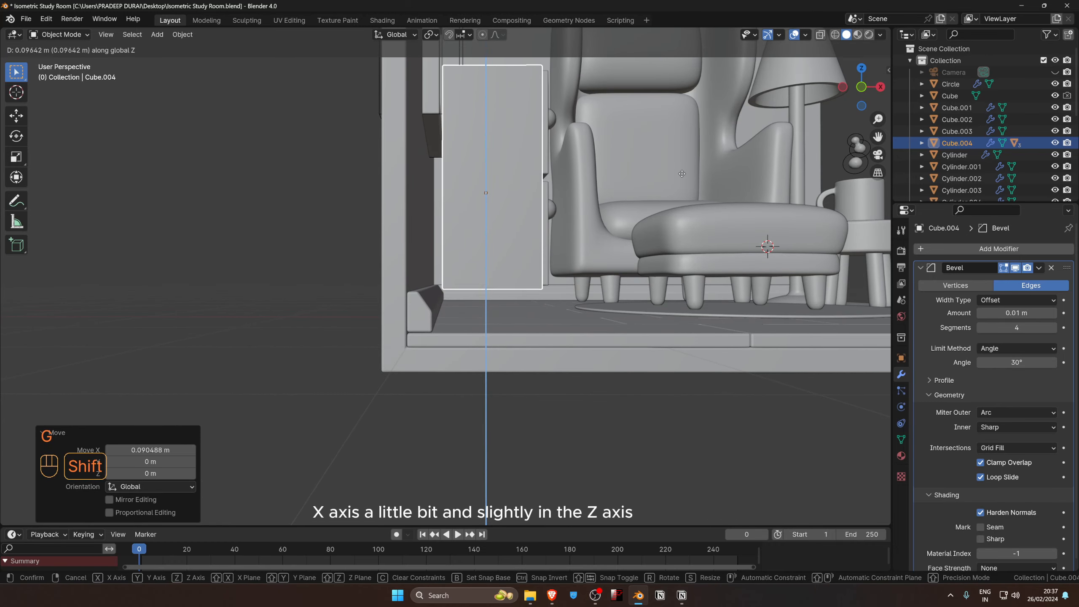
left_click(682, 141)
scroll(681, 141, "down", 3)
middle_click_drag(682, 141, 578, 249)
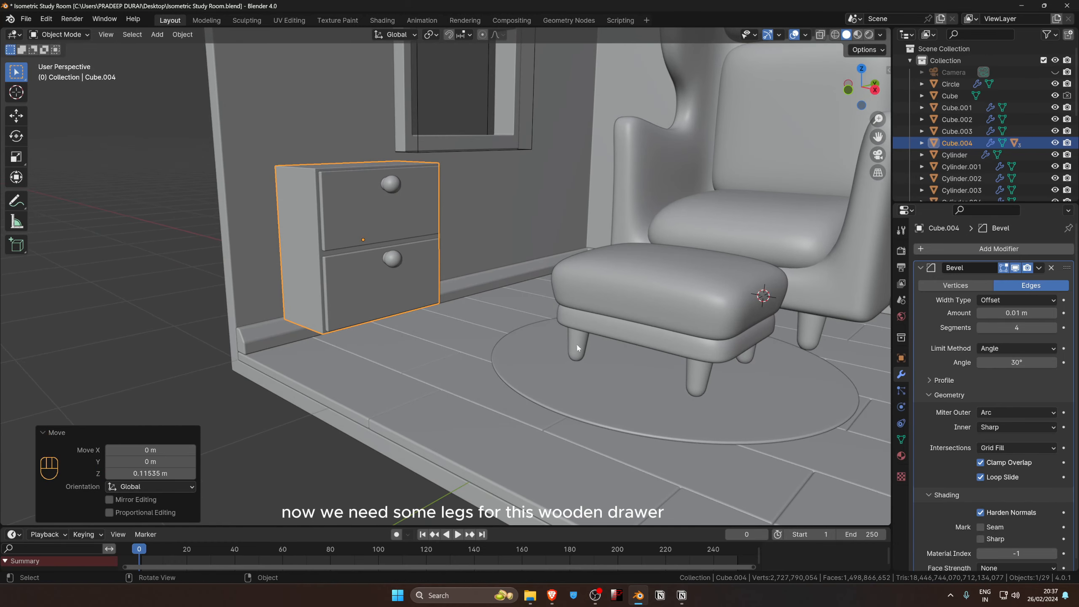
Duplicate the footrest's legs in right view, moving the copy about -0.96 m in Y beneath the cabinet, and scale it to about 0.793.
middle_click_drag(480, 317, 387, 247)
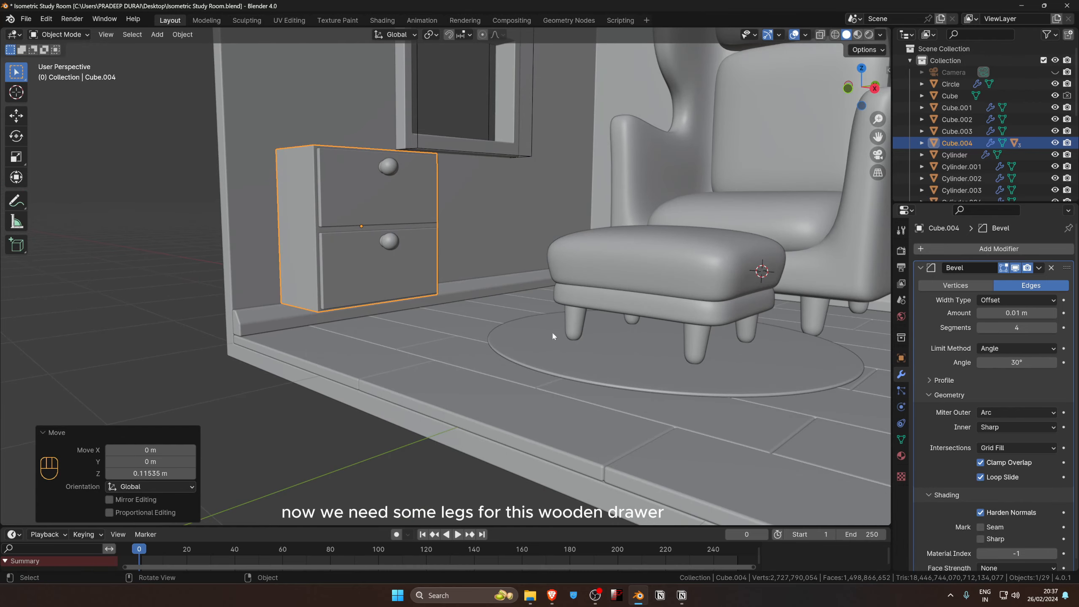
left_click(578, 326)
middle_click_drag(578, 325, 623, 342)
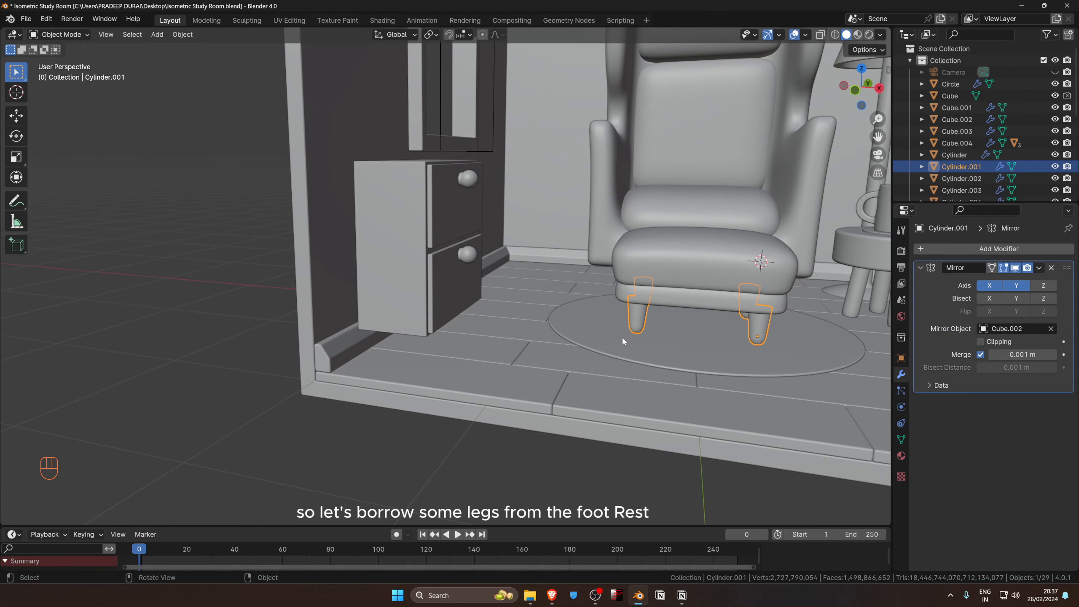
key("KP_3")
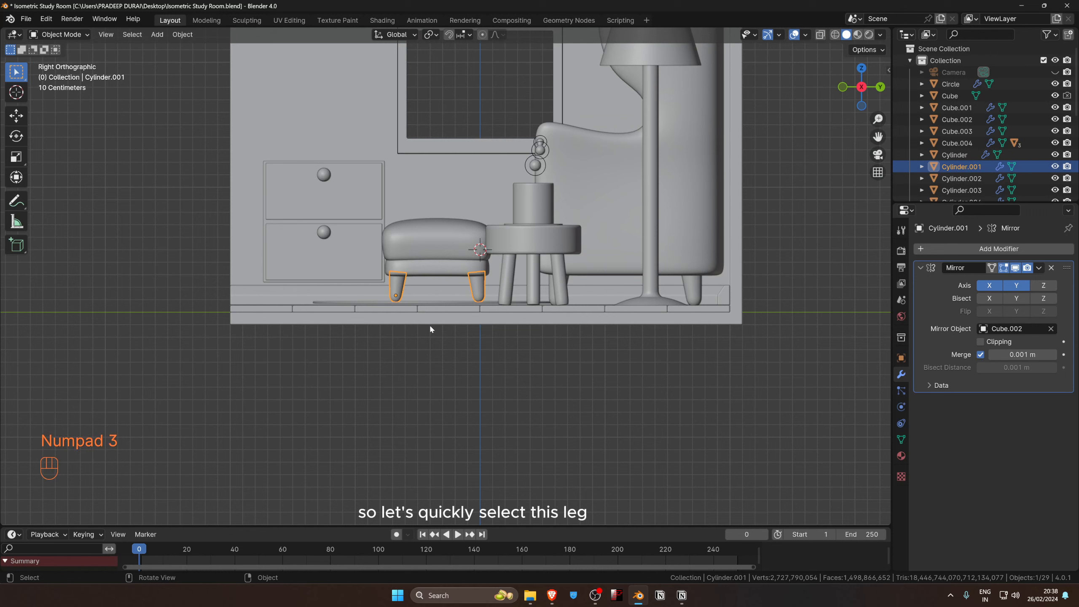
key("shift+d")
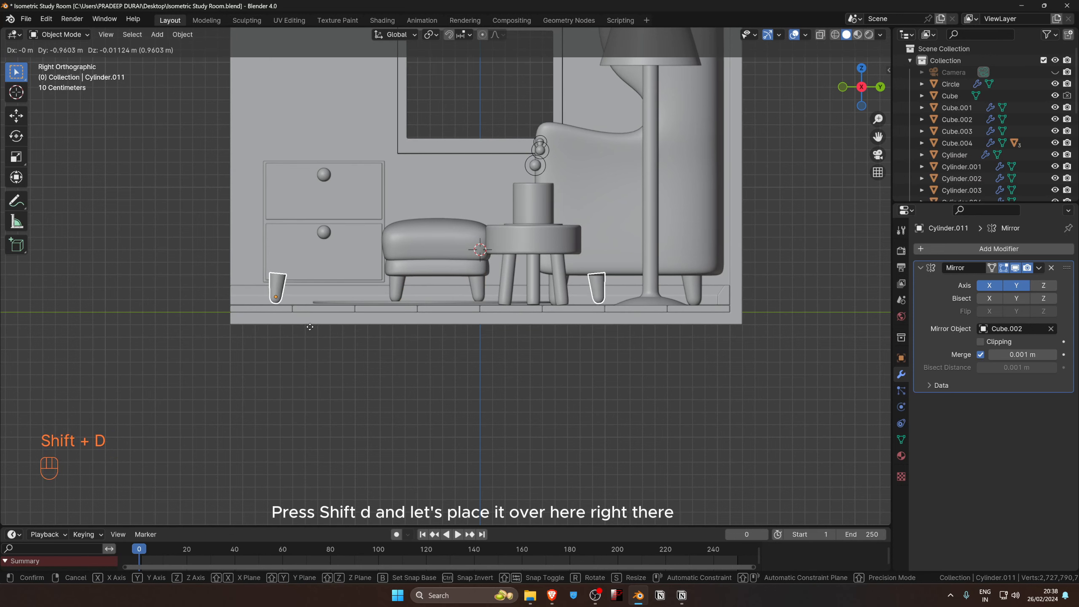
left_click(309, 326)
key("s")
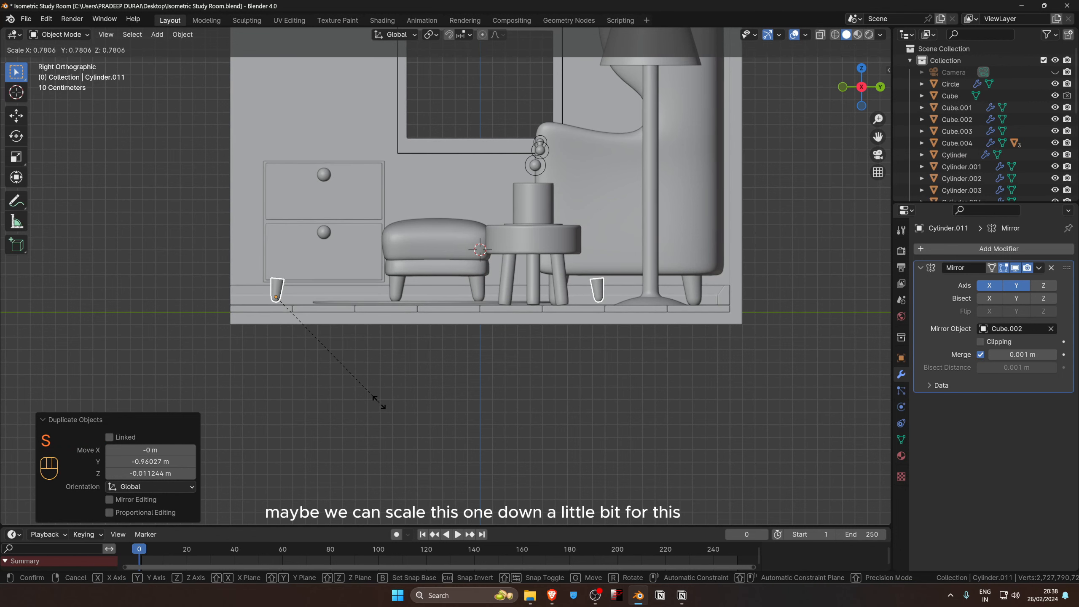
left_click(379, 403)
Lower the duplicated leg about 0.026 m along Z so that it stands right on the floor.
scroll(379, 403, "up", 4)
middle_click_drag(465, 369, 609, 345, "shift")
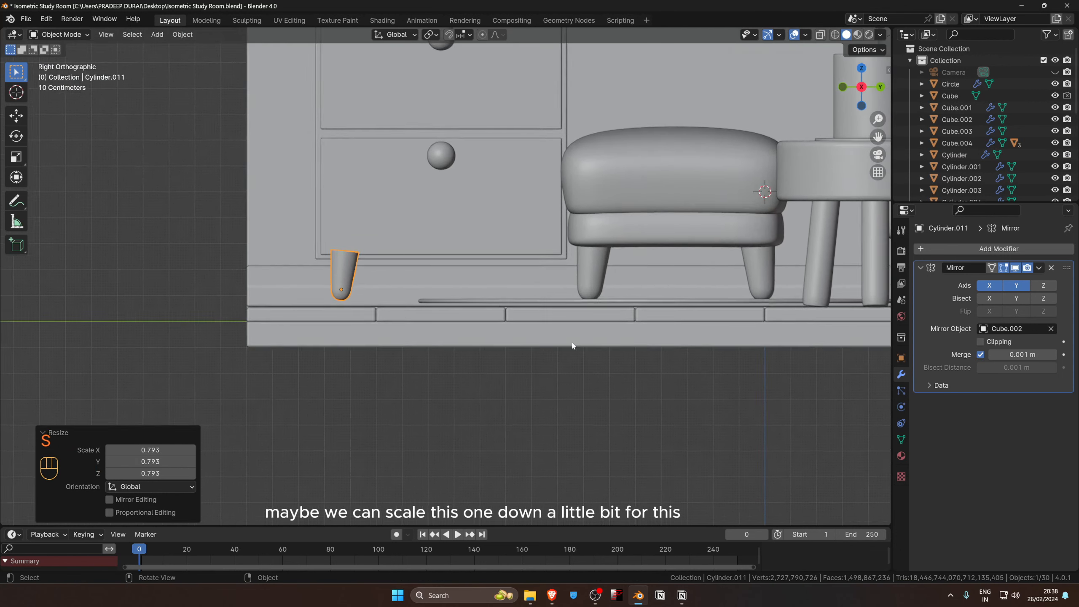
scroll(561, 345, "up", 5)
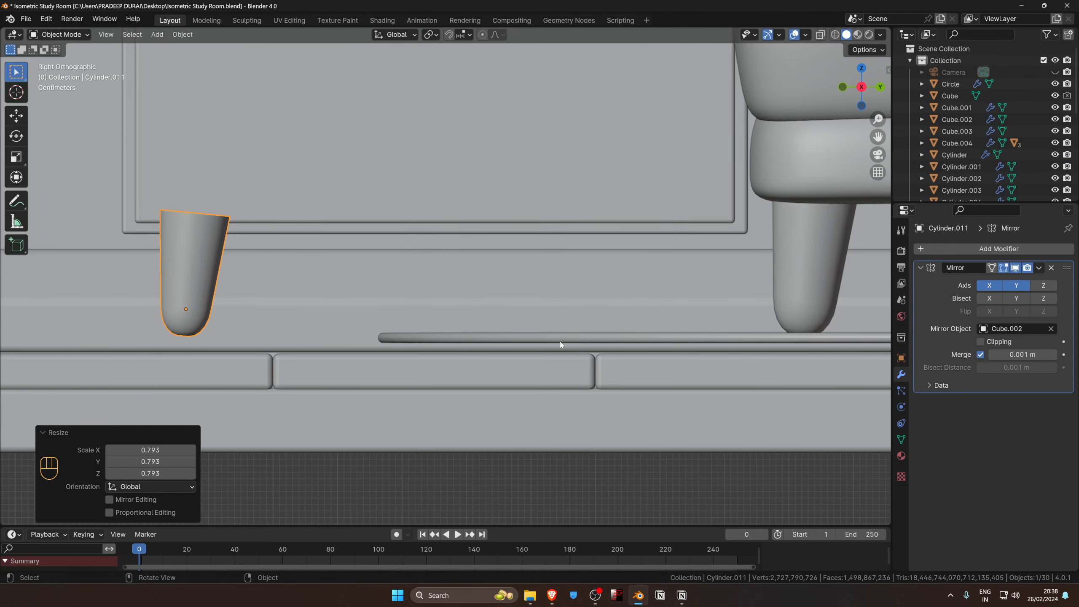
key("g")
key("z")
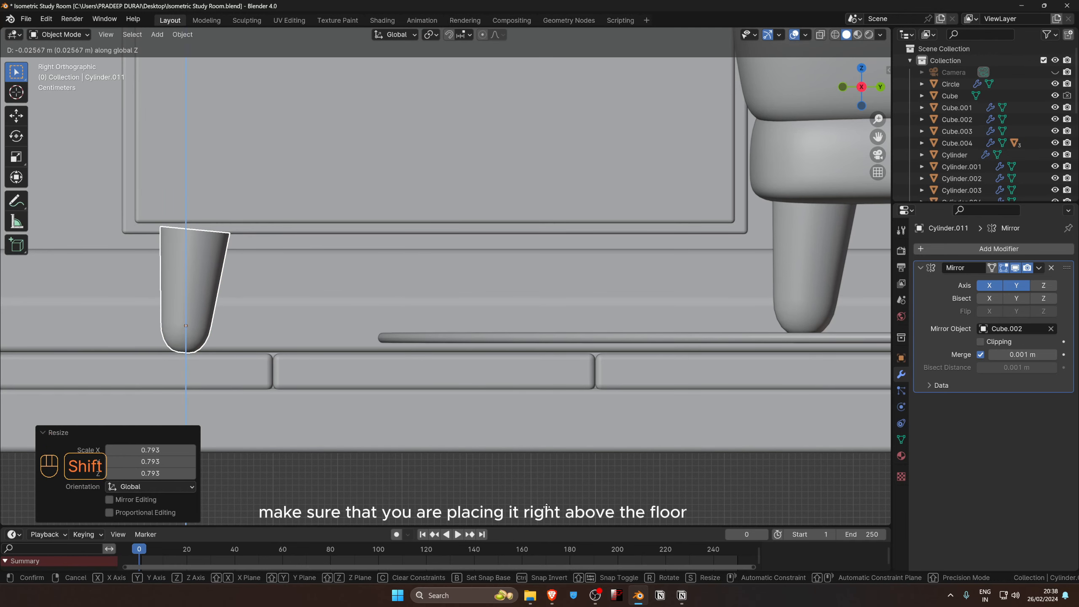
left_click(513, 414)
In top view, move the duplicated leg about -1.88 m along X to place it under the drawer cabinet.
left_click(194, 272)
key("KP_7")
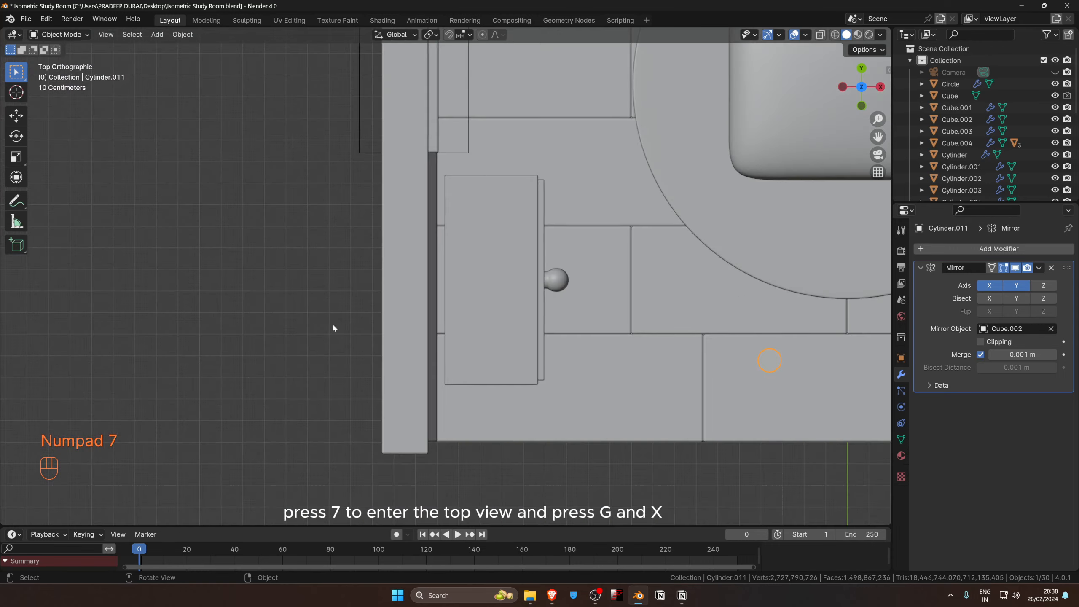
scroll(490, 350, "down", 5)
scroll(552, 359, "up", 3)
key("g")
key("x")
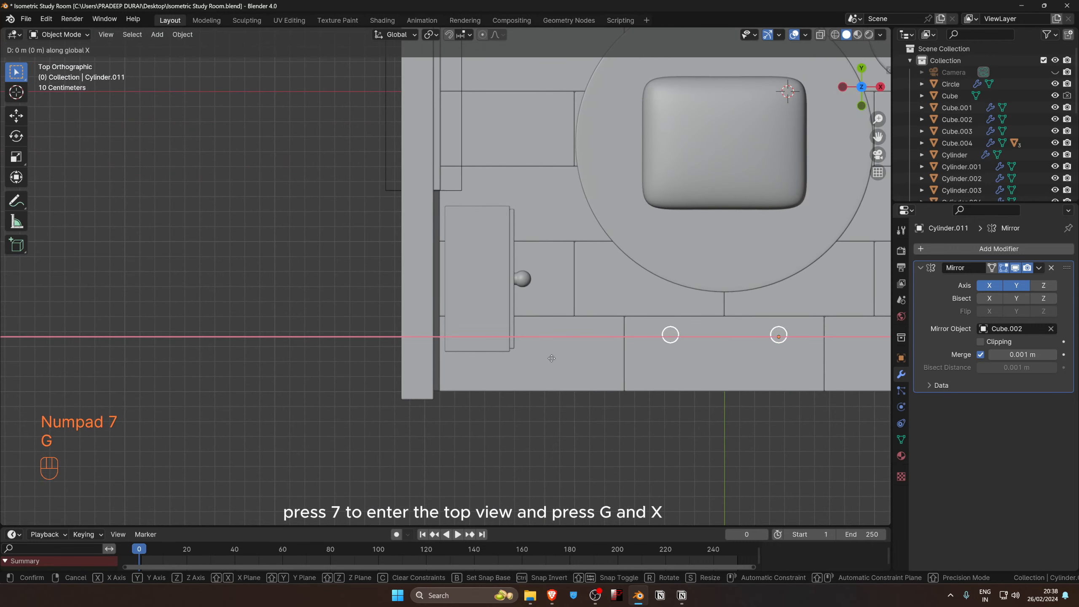
left_click(270, 376)
middle_click_drag(270, 376, 412, 266)
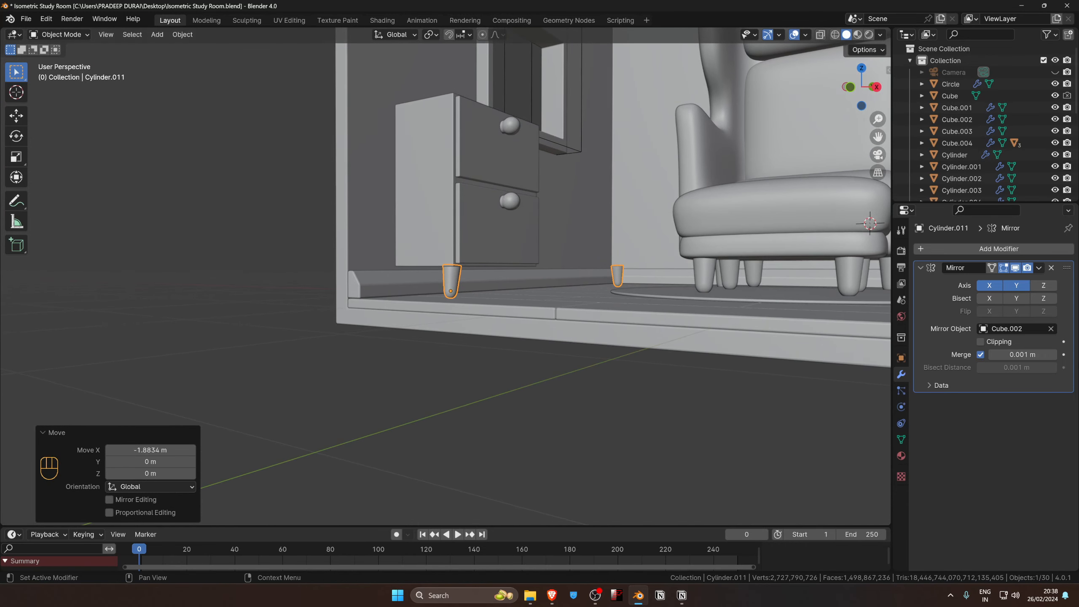
Replace the mirror object in the duplicated leg's Mirror modifier with the drawer cabinet, Cube.004.
left_click(1051, 329)
left_click(1051, 329)
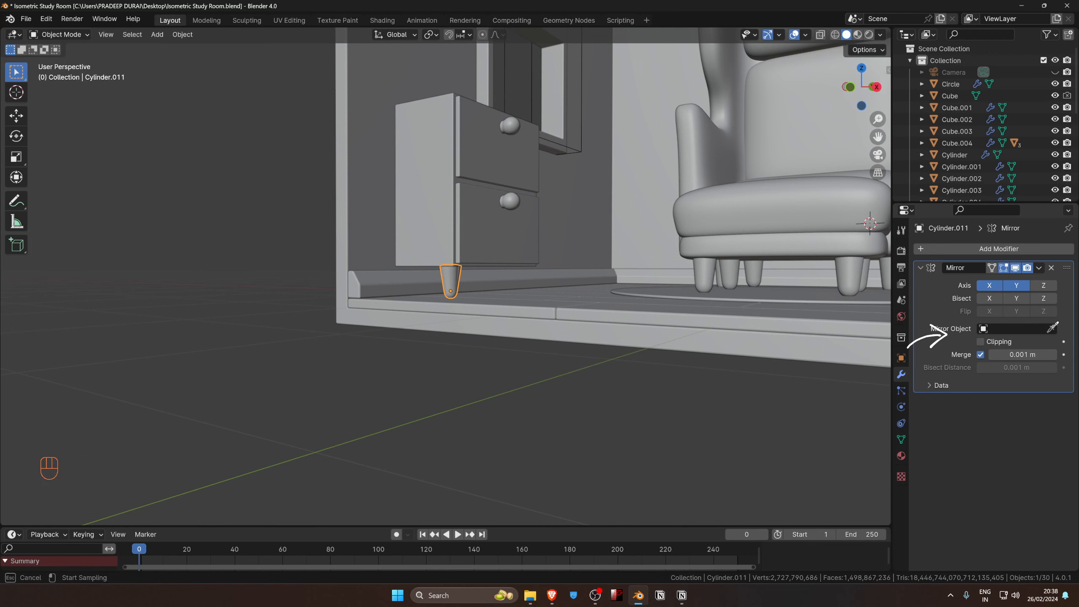
left_click(452, 222)
middle_click_drag(467, 261, 457, 176)
Edit the drawer cabinet's mesh, moving its two back faces about 0.05 m along X toward the window wall.
key("alt+a")
scroll(435, 295, "down", 5)
left_click(498, 190)
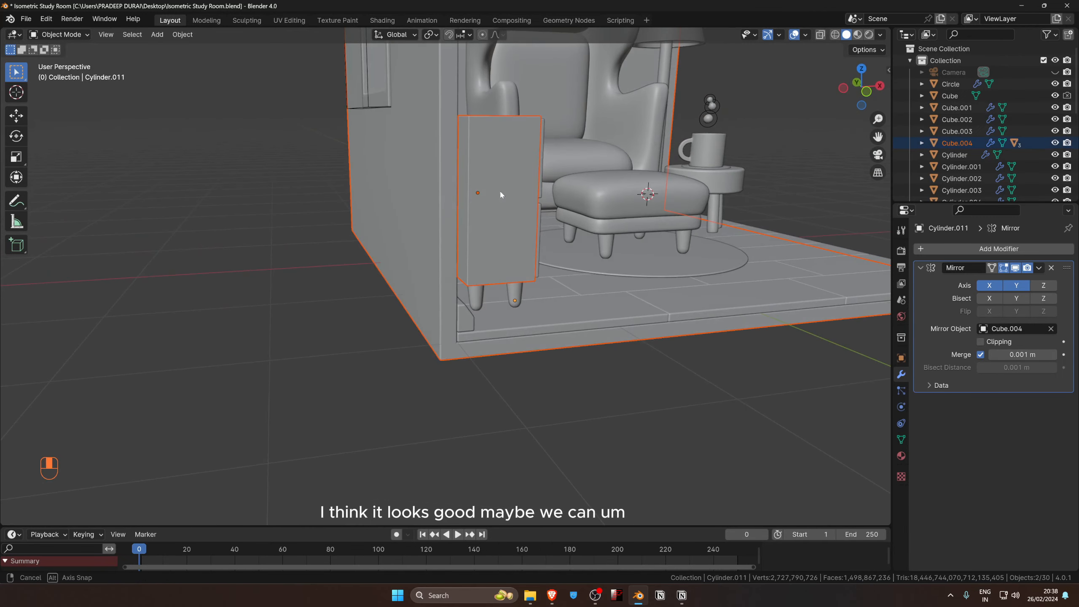
key("Tab")
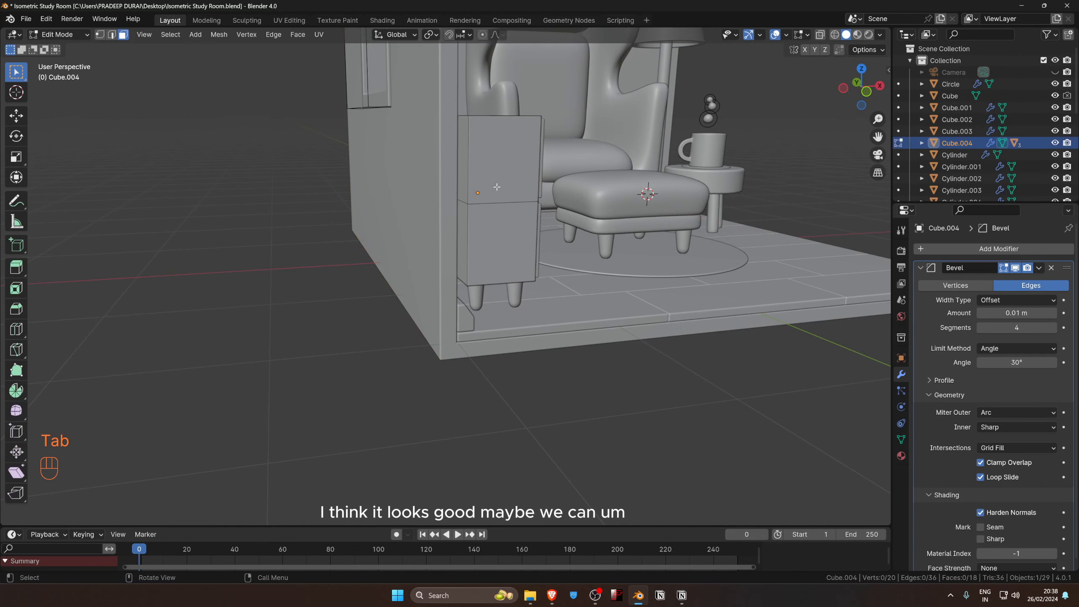
key("3")
left_click(463, 176)
left_click(457, 239, "shift")
middle_click_drag(458, 239, 479, 263)
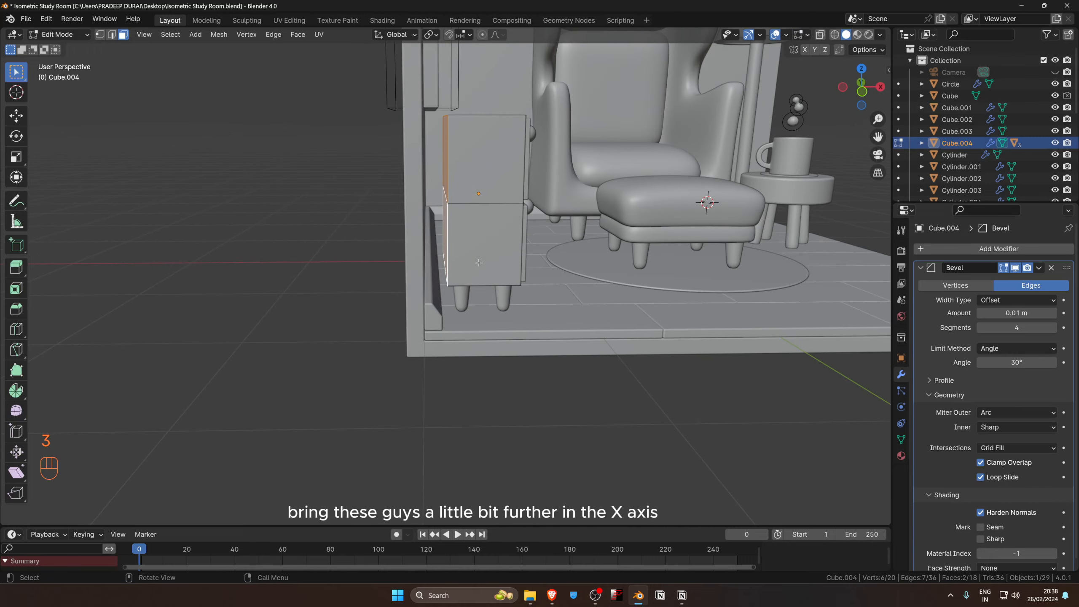
key("g")
key("x")
key("shift")
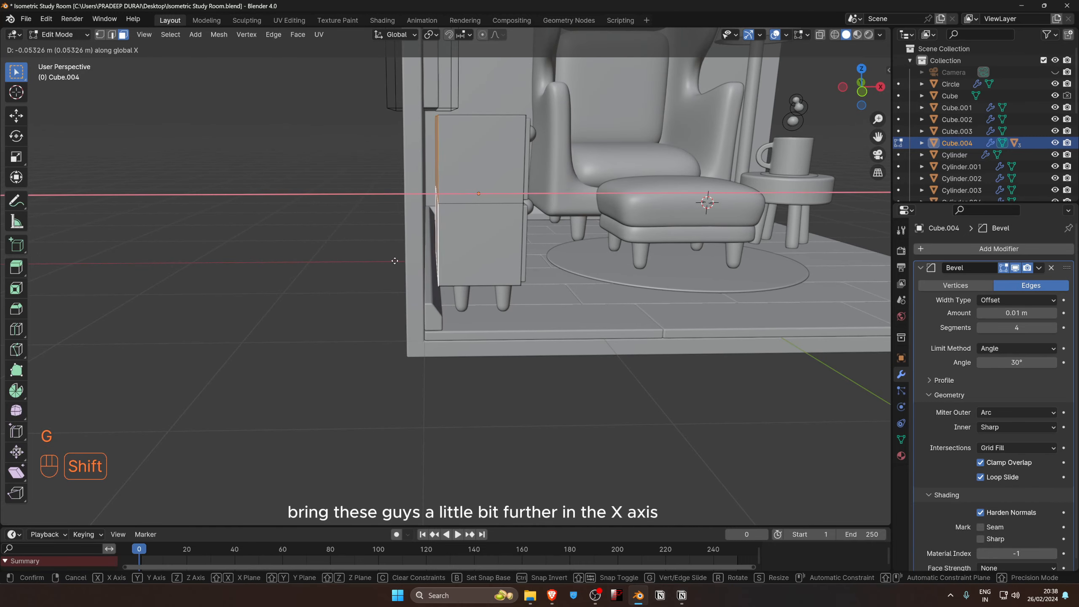
left_click(396, 262)
key("Tab")
Add a 2 m plane for a photo frame, isolate it in local view and open it for mesh editing in top view.
middle_click_drag(408, 262, 581, 299)
scroll(582, 300, "down", 4)
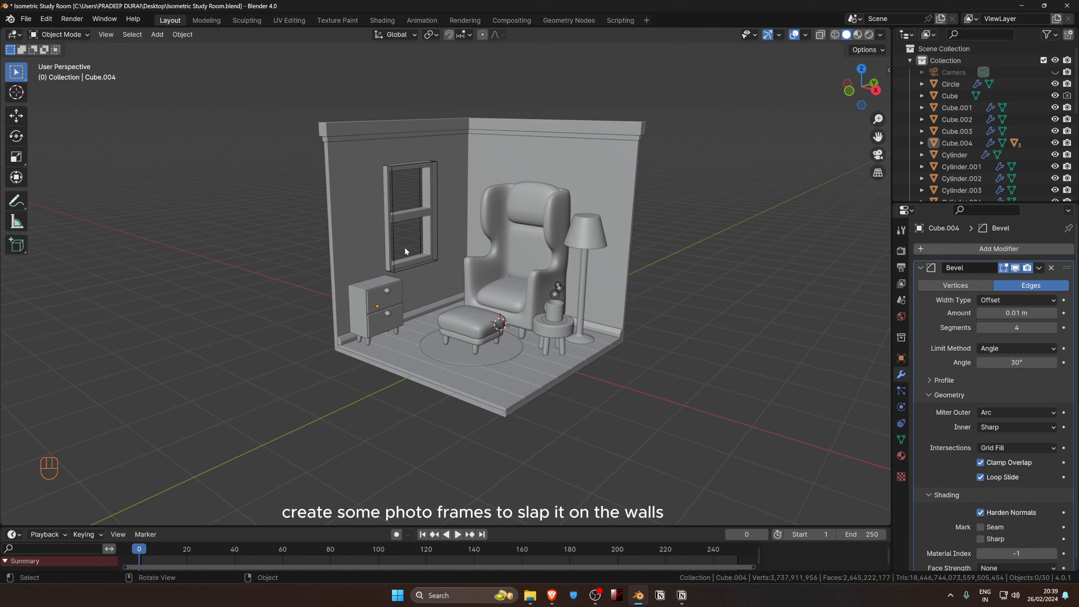
key("shift+a")
mouse_move(440, 278)
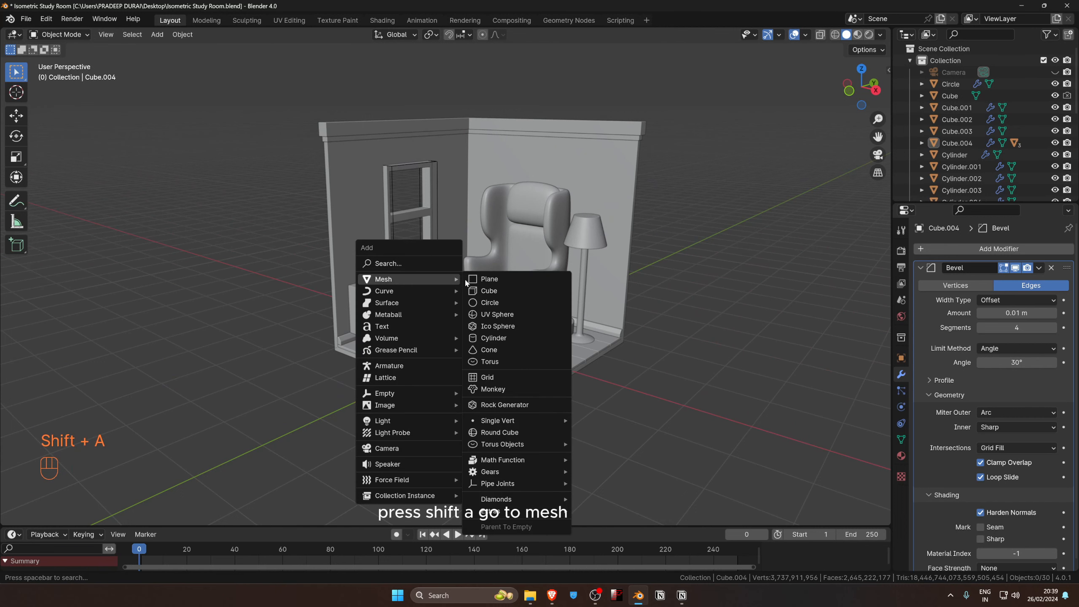
left_click(481, 279)
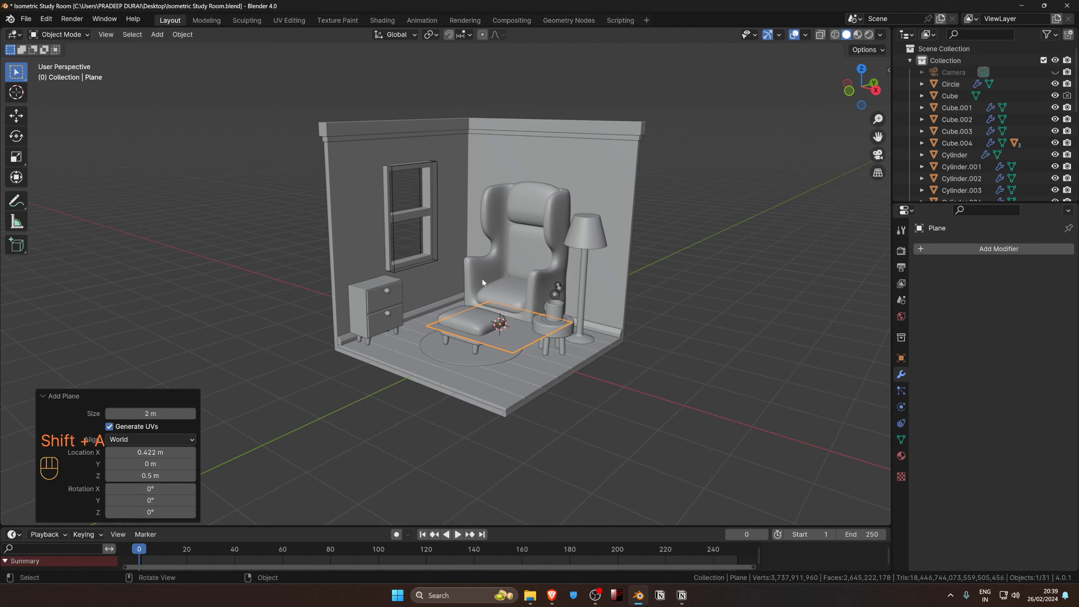
key("slash")
key("Tab")
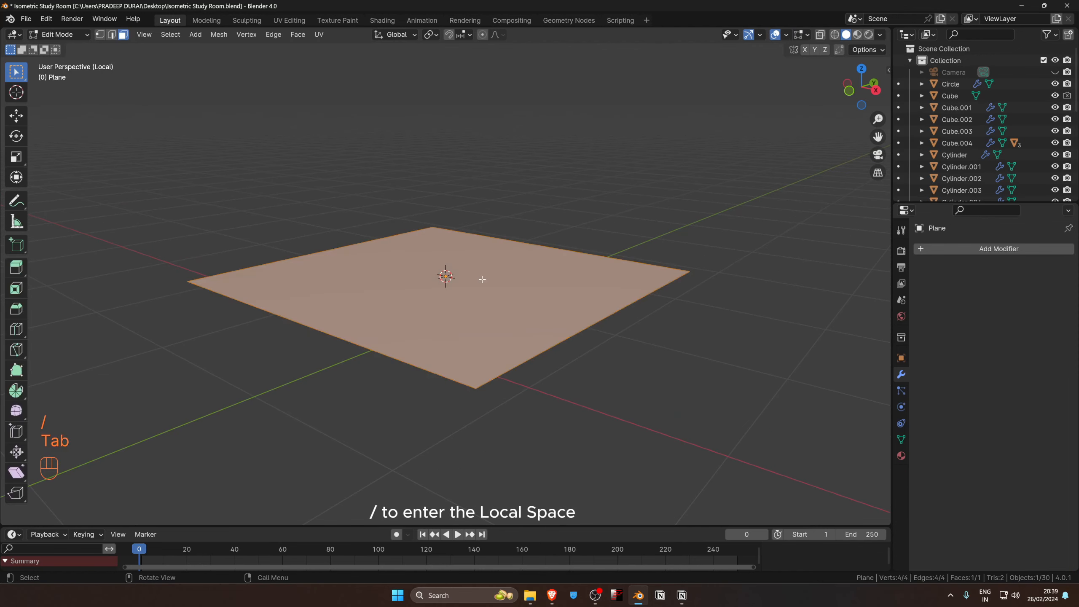
key("KP_7")
scroll(482, 279, "down", 1)
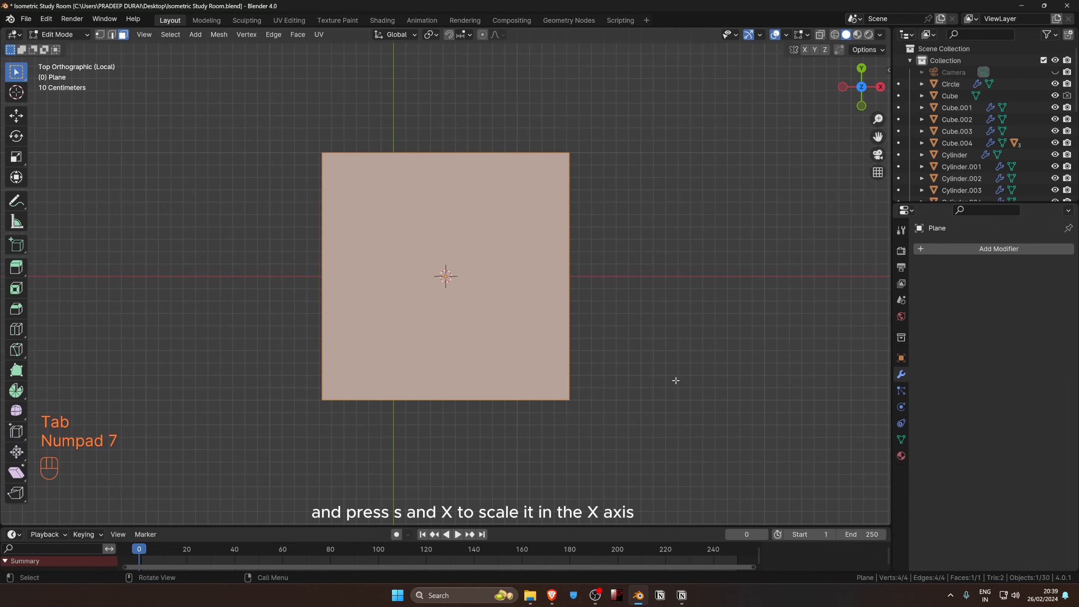
Narrow the plane along X and extrude it upward into a slab about 0.1 m thick for the photo frame.
key("s")
key("x")
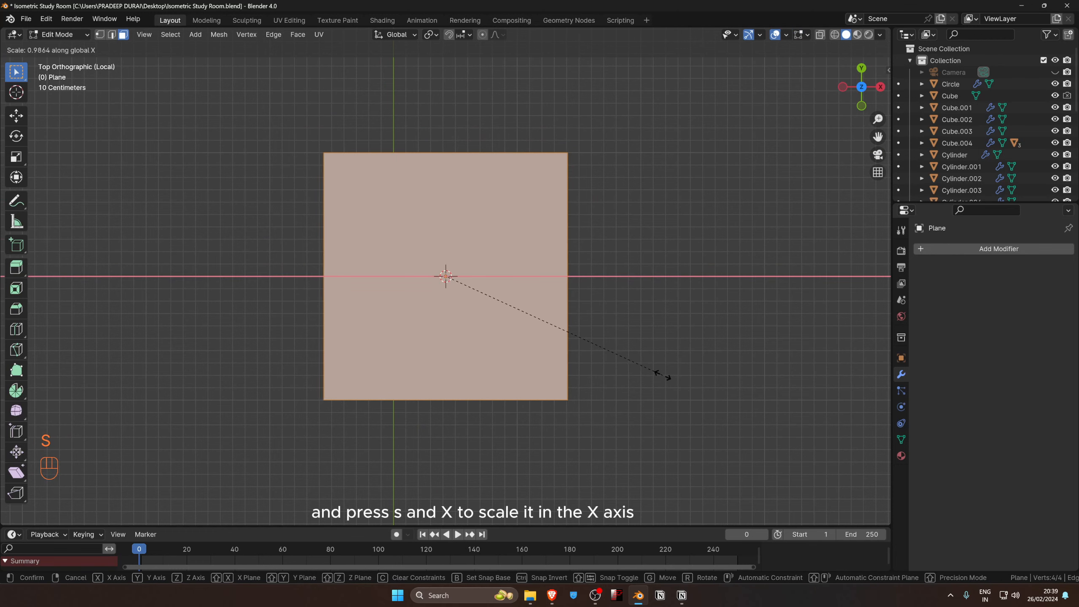
left_click(607, 345)
middle_click_drag(606, 345, 535, 243)
key("e")
left_click(698, 325)
key("g")
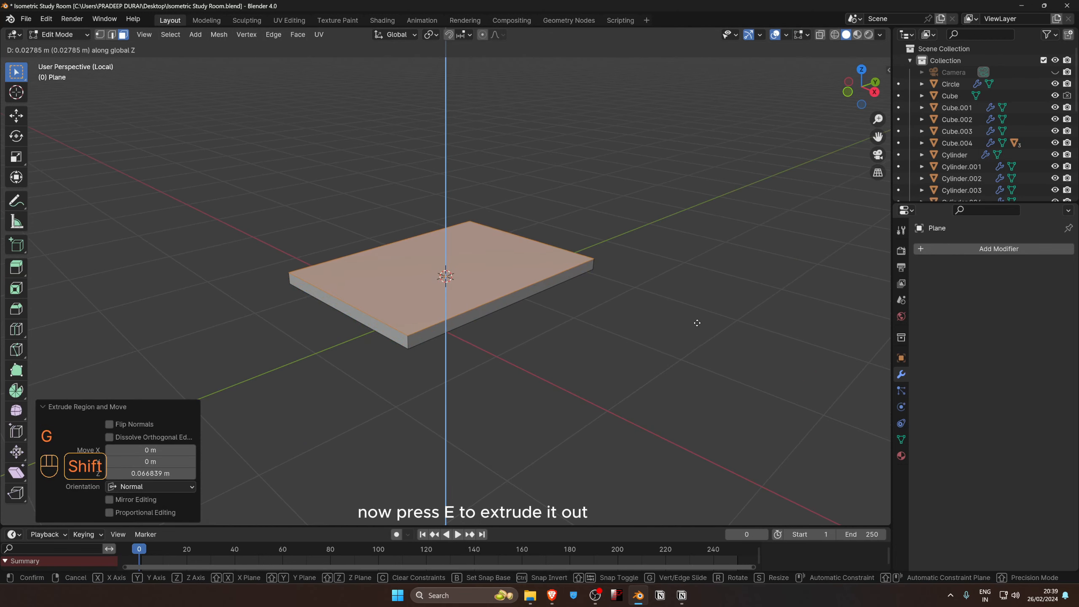
left_click(696, 316)
scroll(701, 353, "up", 2)
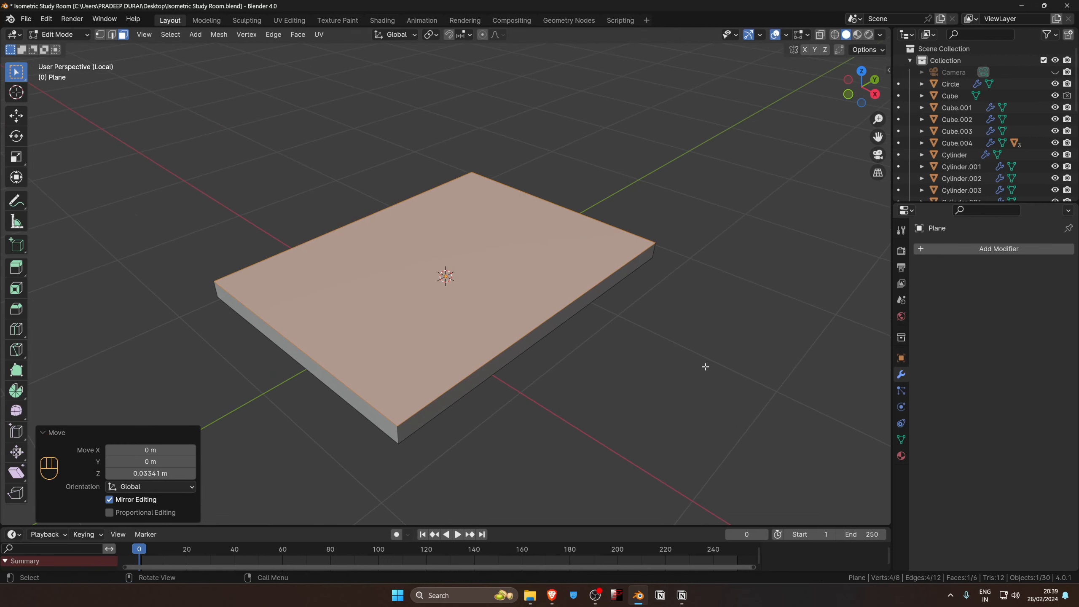
Inset the slab's top face about 0.069 m and extrude it inward about 0.07 m to form the frame's recess.
key("i")
left_click(705, 369)
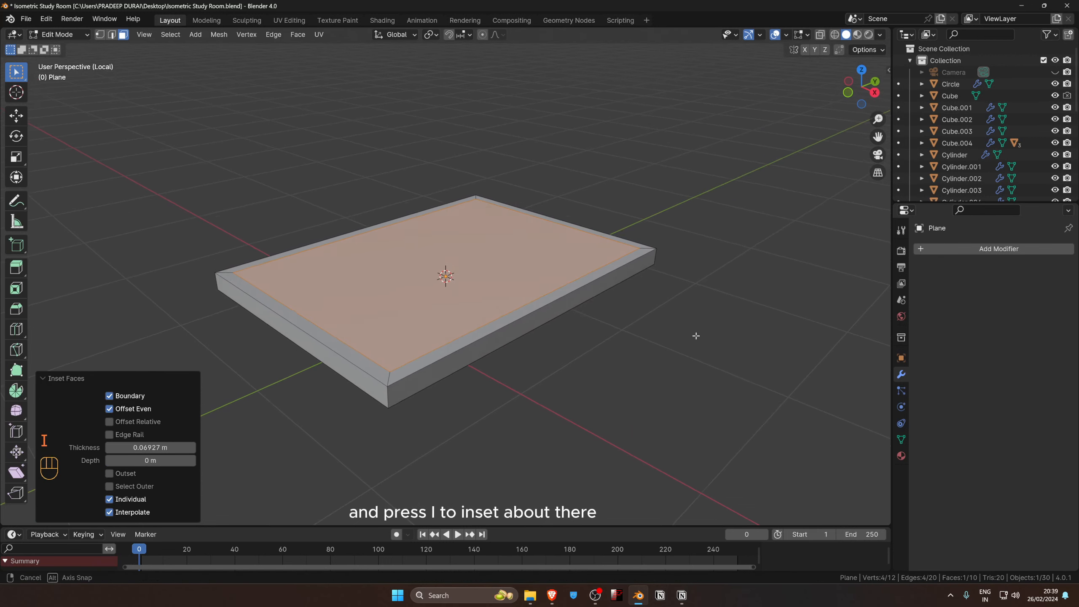
key("e")
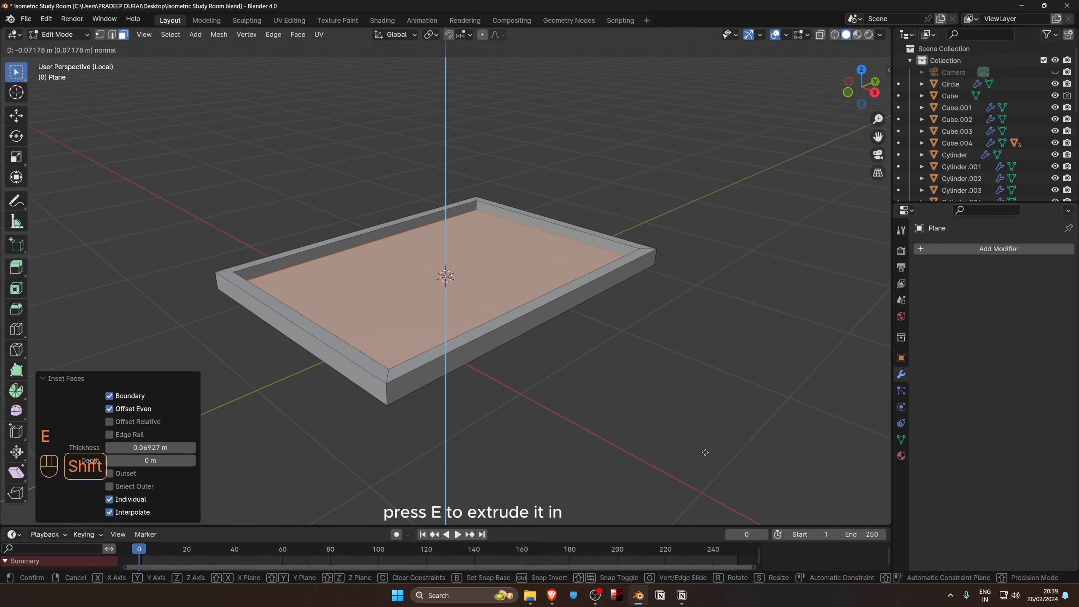
left_click(705, 438)
key("Tab")
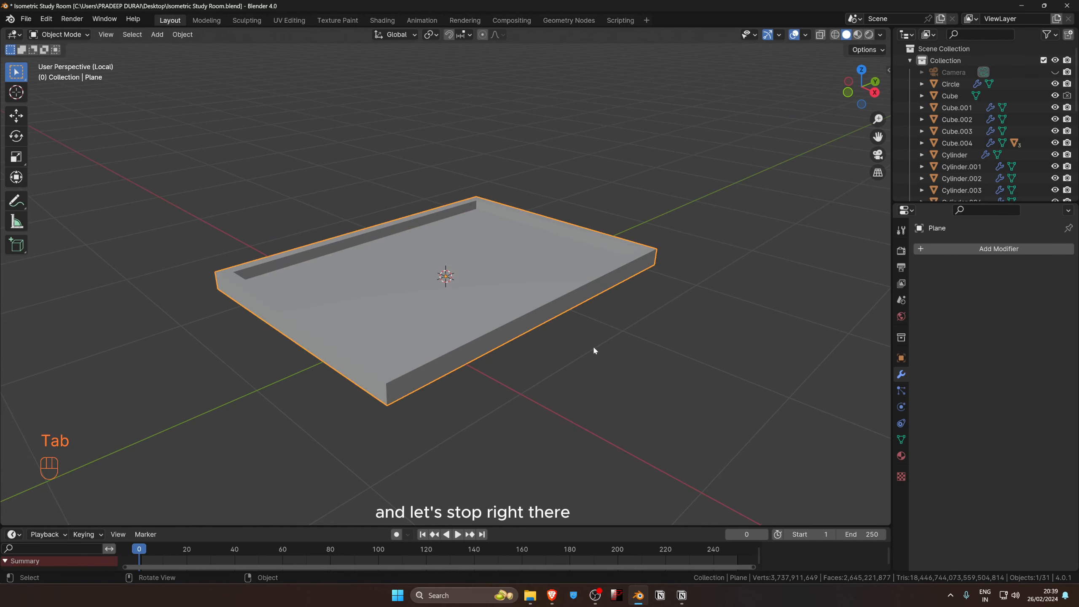
Leave local view and stand the frame upright by rotating it 90° about X and 90° about Z.
key("slash")
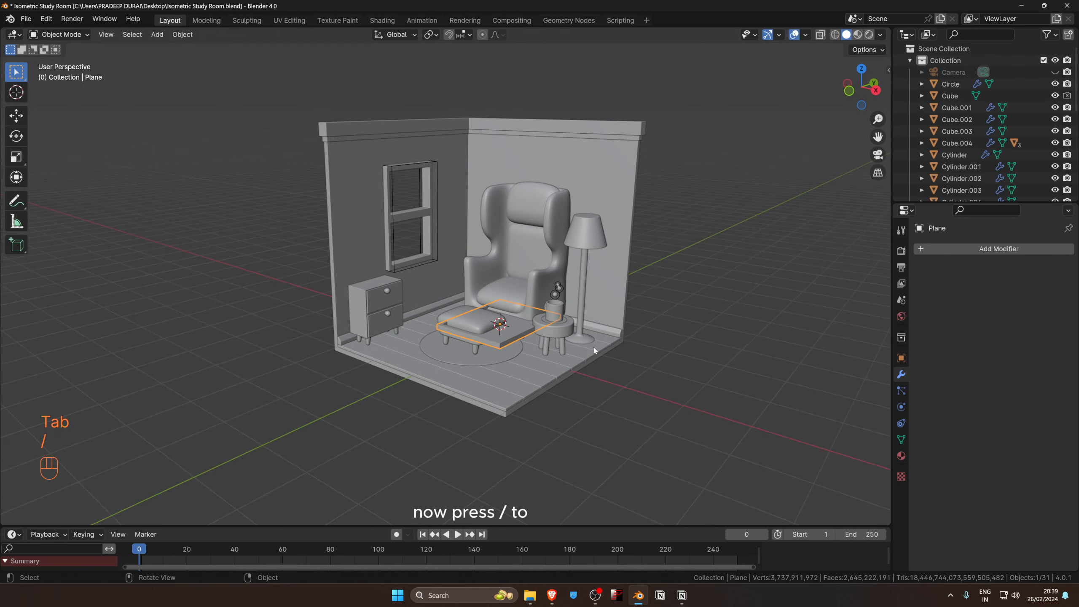
key("r")
key("x")
key("9")
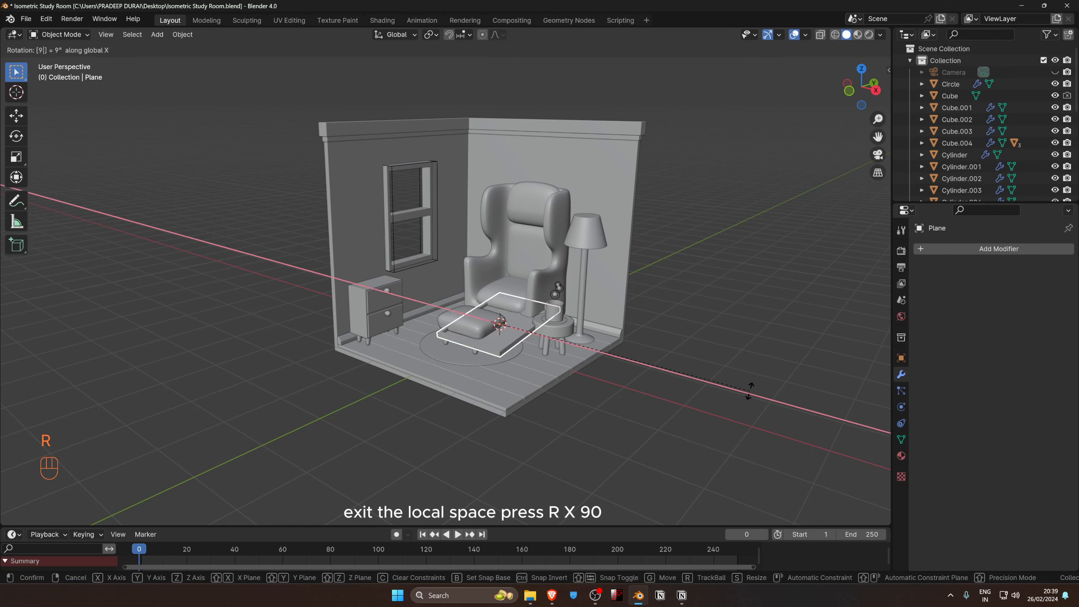
key("0")
left_click(749, 390)
key("r")
key("z")
key("9")
key("0")
left_click(749, 392)
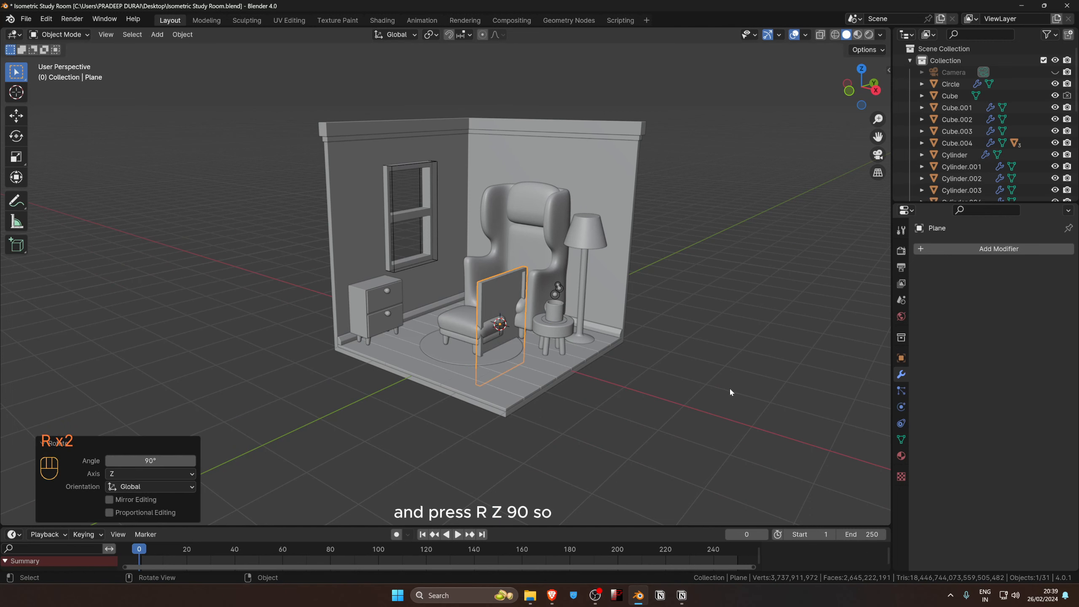
In right view, move the frame about -1.26 m along Y and 2.23 m along Z, above the drawer cabinet.
key("KP_1")
key("KP_3")
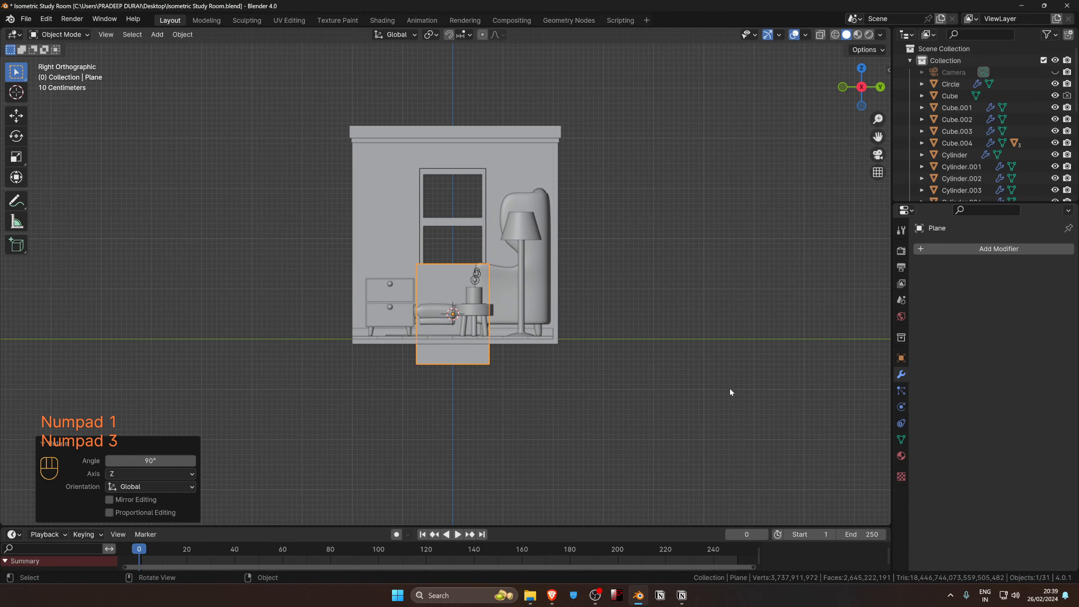
key("g")
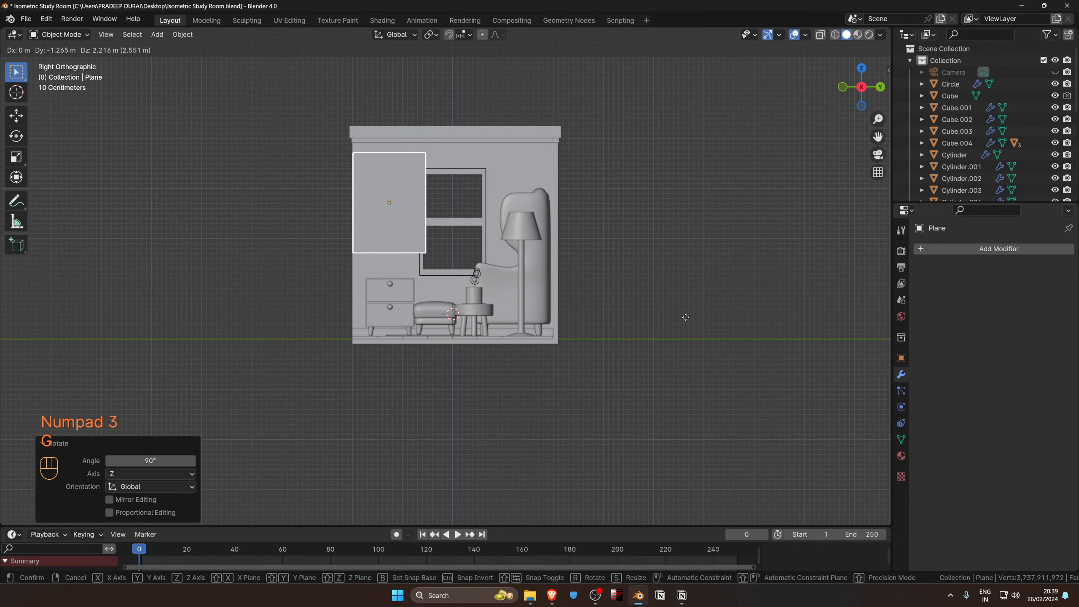
left_click(685, 317)
Scale the frame to about 0.465, shrink it slightly further to fit beside the window, and apply its scale.
key("s")
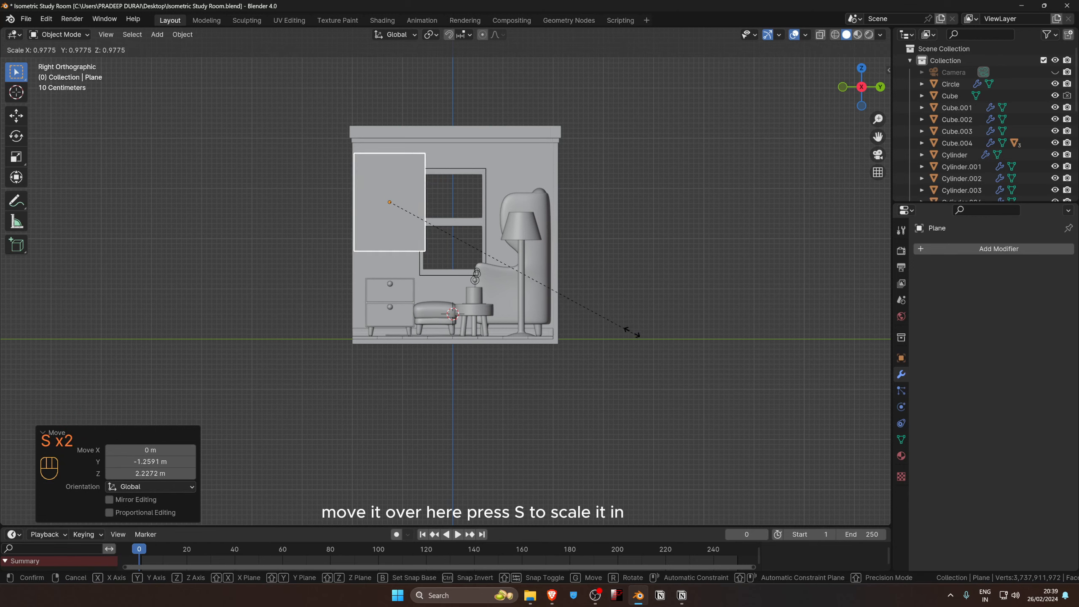
left_click(512, 248)
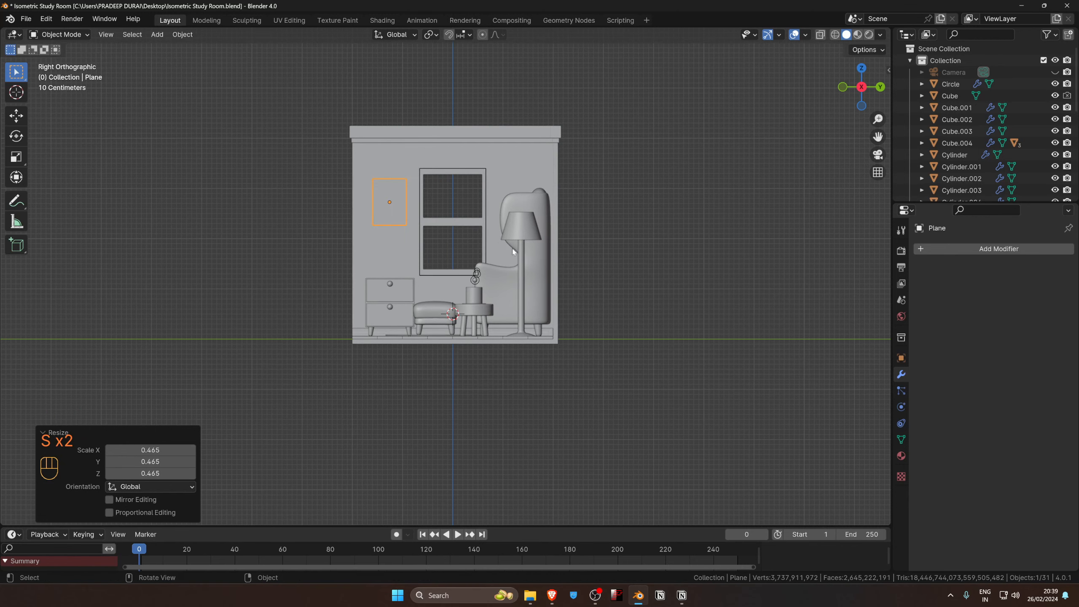
scroll(428, 245, "up", 7)
key("s")
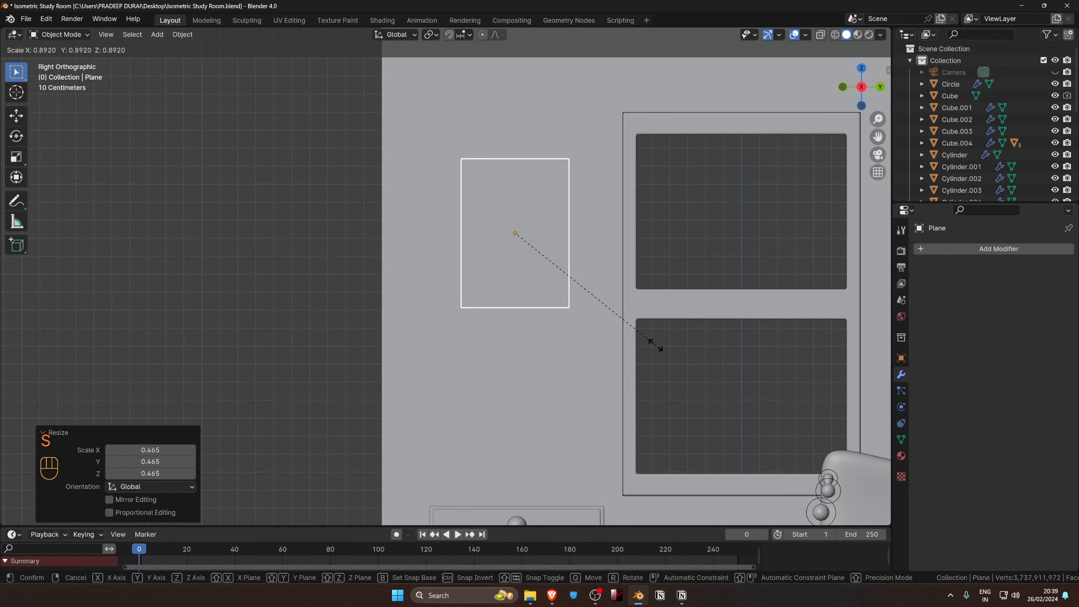
left_click(640, 336)
key("ctrl+a")
left_click(558, 238)
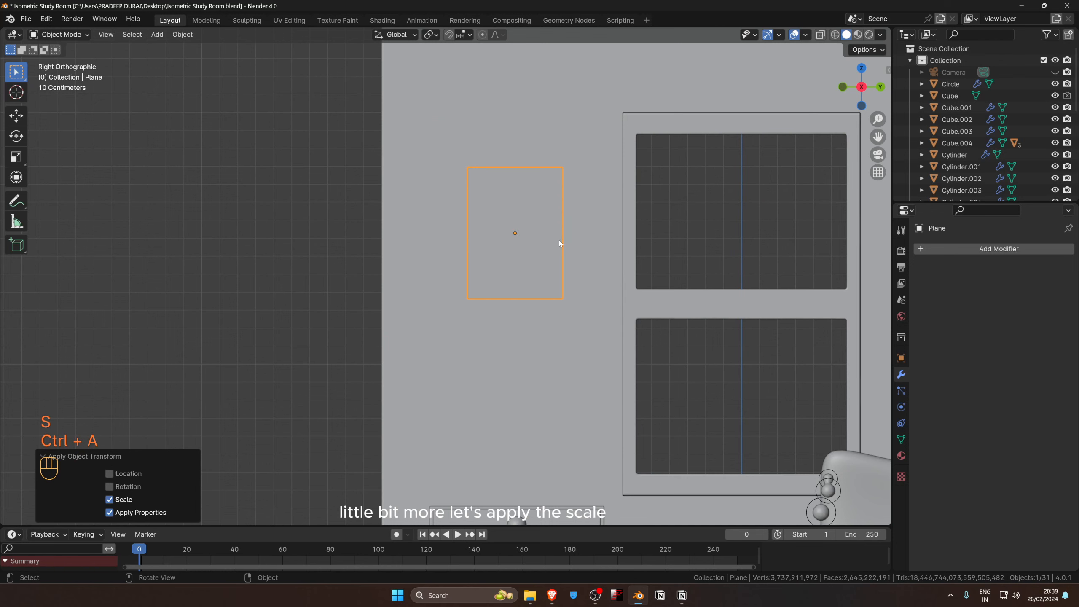
Move the frame along X until it sits against the window wall.
middle_click_drag(559, 240, 682, 271)
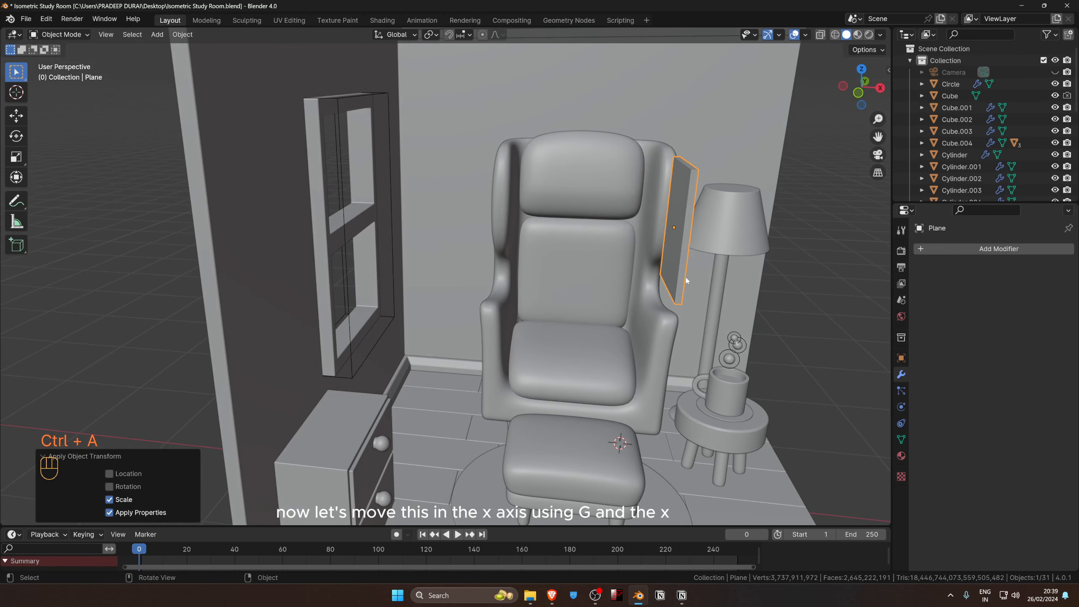
key("g")
key("x")
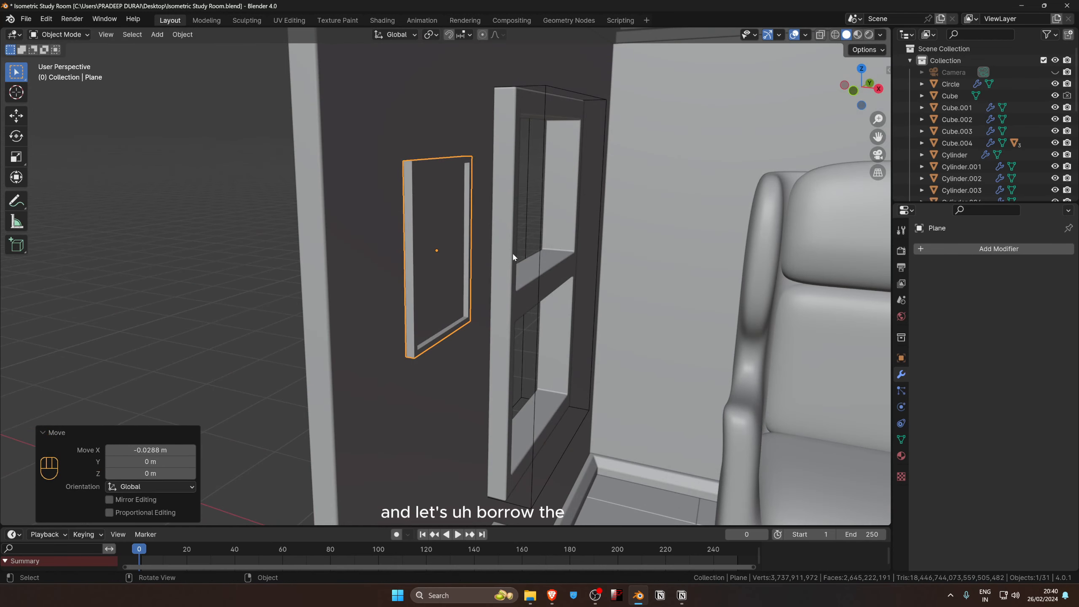
Copy the Bevel modifier from the window, Cube.001, to the photo frame.
left_click(512, 262, "shift")
key("ctrl+l")
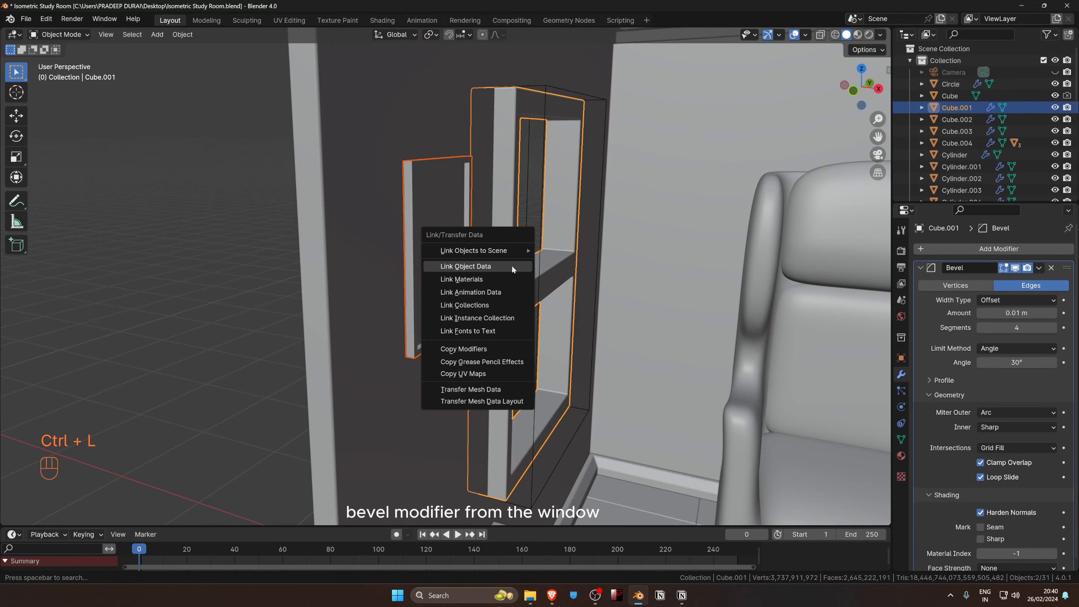
left_click(477, 355)
scroll(472, 335, "up", 3)
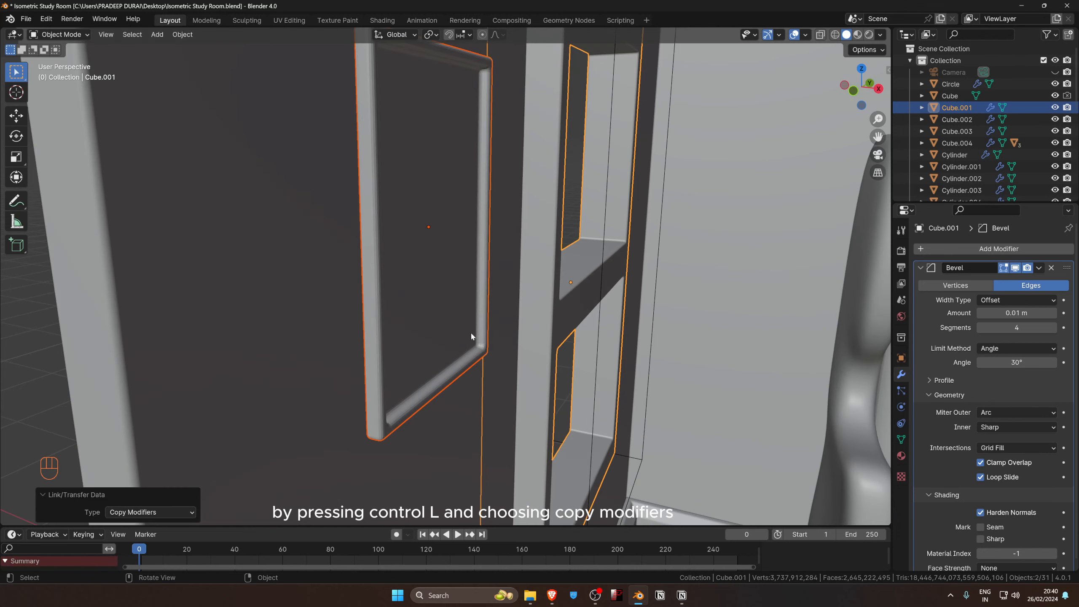
Set the photo frame's bevel amount to 0.003 m and shade the frame auto smooth.
left_click(391, 355)
middle_click_drag(409, 361, 497, 372)
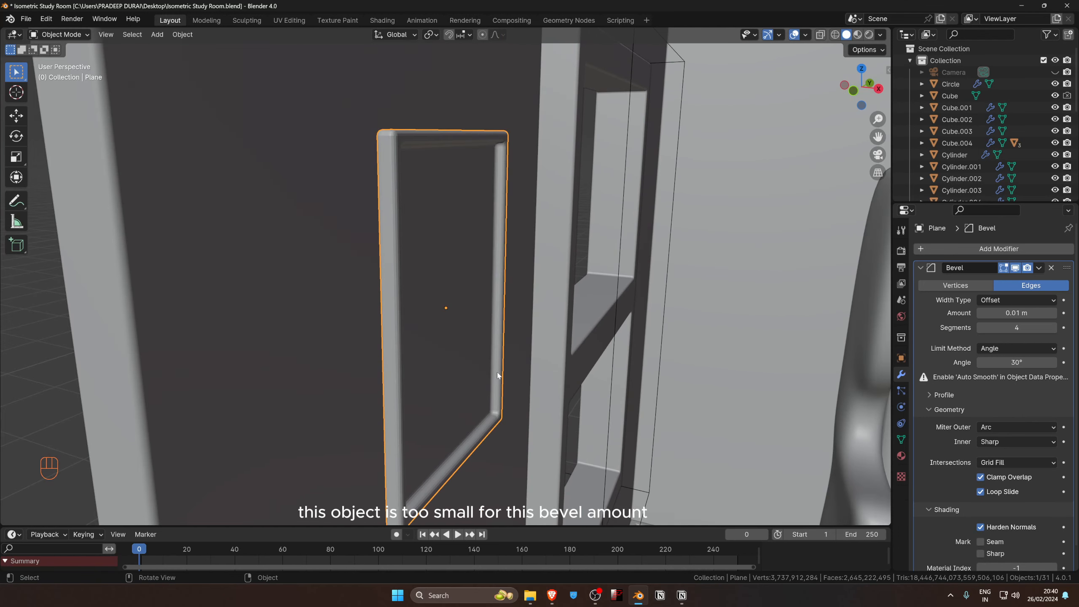
scroll(468, 374, "up", 4)
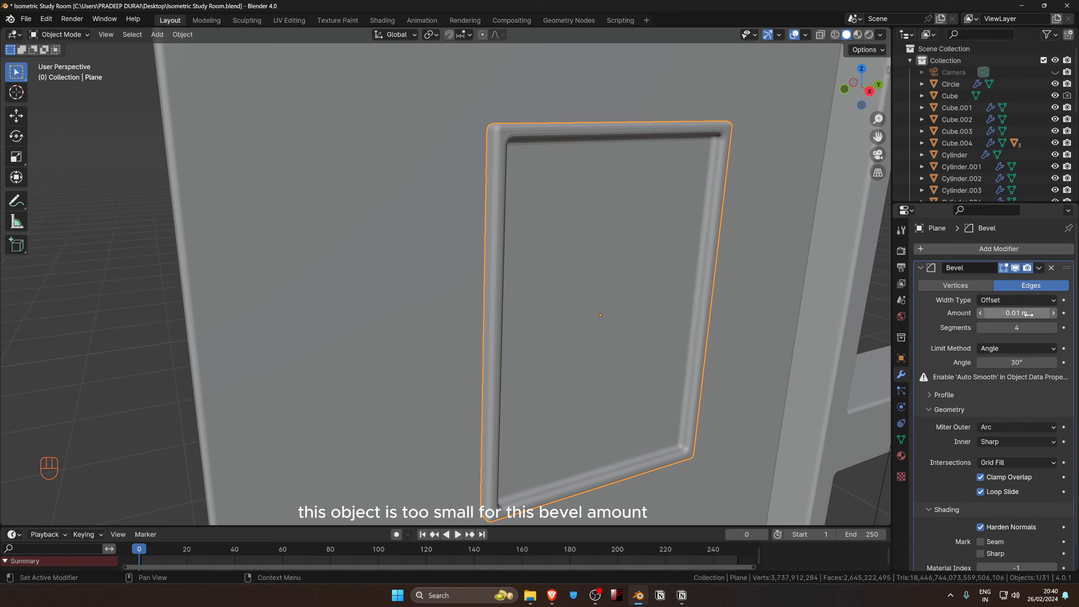
left_click_drag(1029, 313, 1009, 313, "shift")
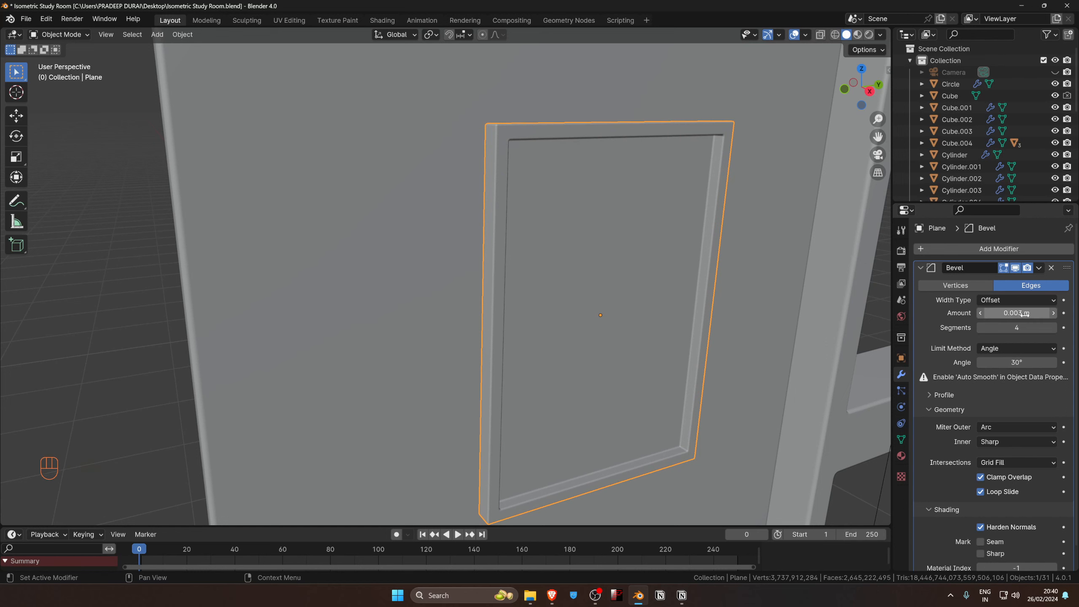
scroll(580, 395, "down", 4)
right_click(555, 267)
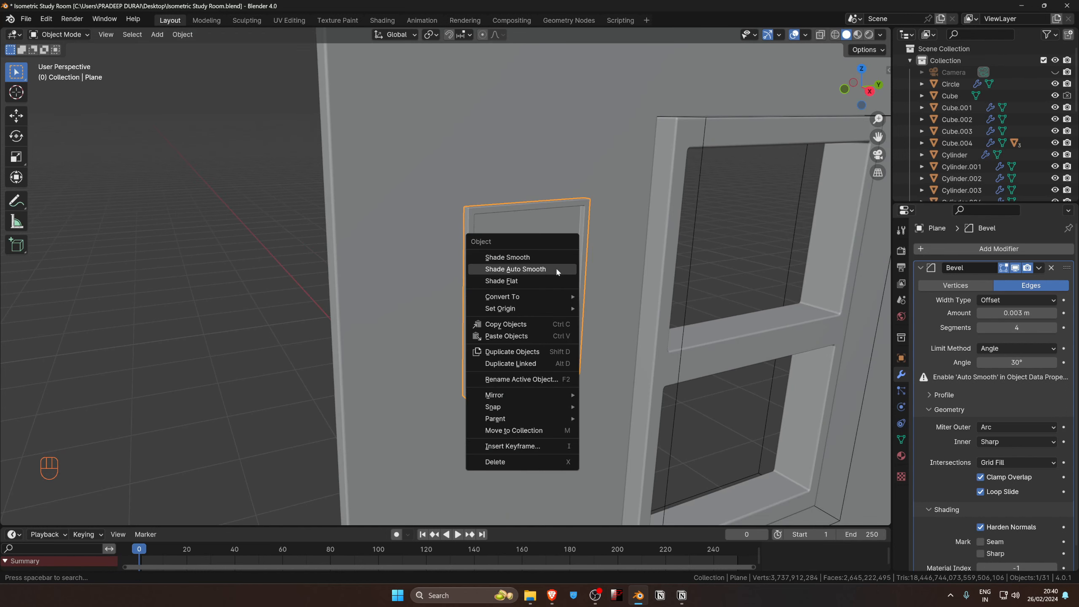
left_click(555, 269)
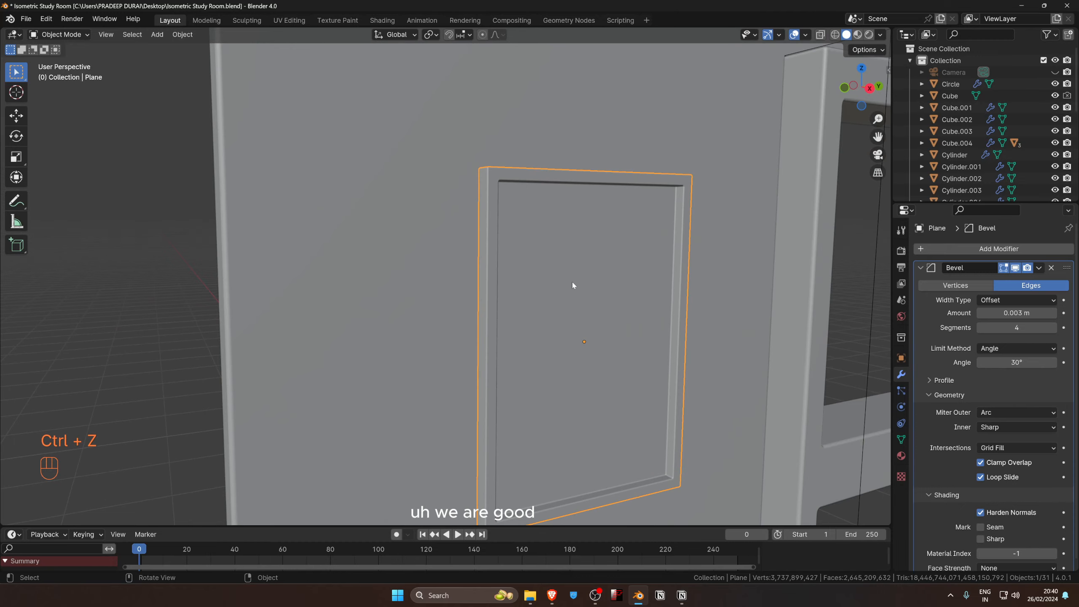
In the frame's mesh, inset the recessed inner face about 0.067 m to outline the picture area.
key("Tab")
key("ctrl+z")
key("Tab")
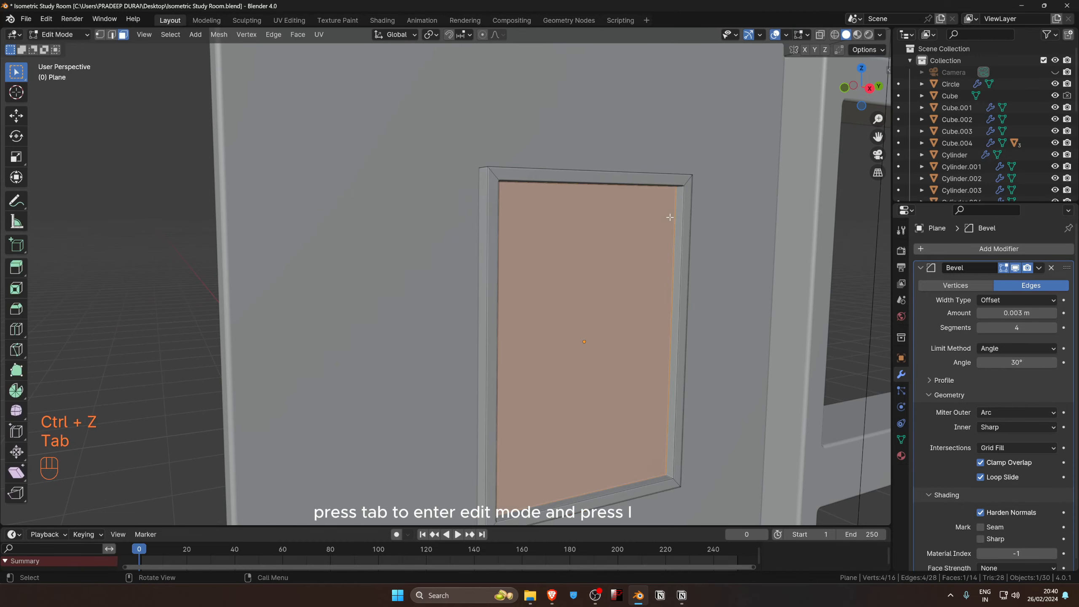
key("i")
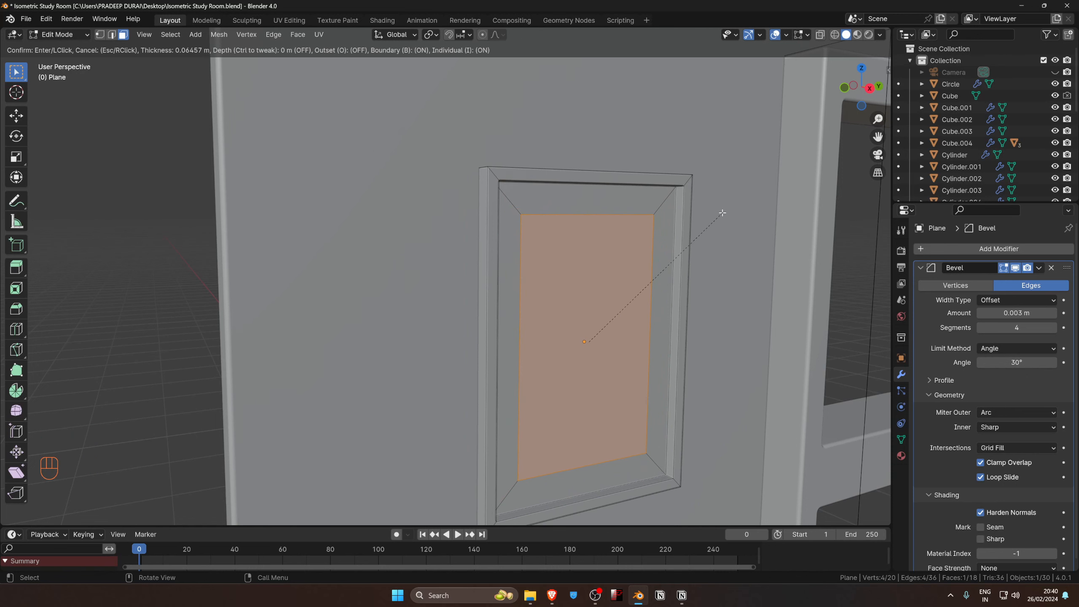
left_click(721, 212)
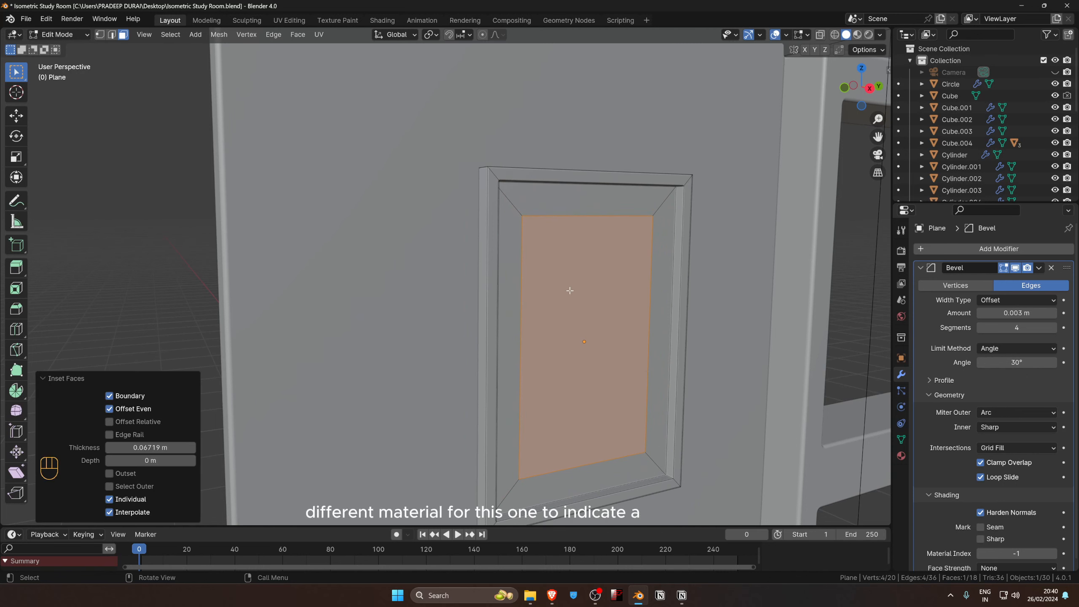
Duplicate the whole frame mesh and place the copy about 0.82 m lower along Z, beneath the original.
scroll(552, 181, "down", 3)
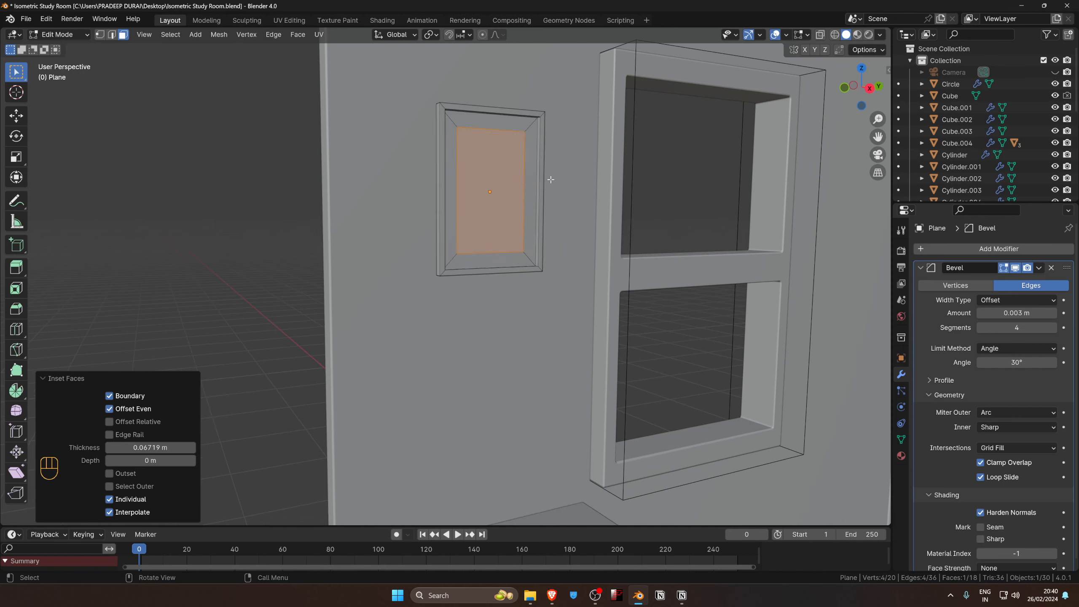
key("a")
key("shift+d")
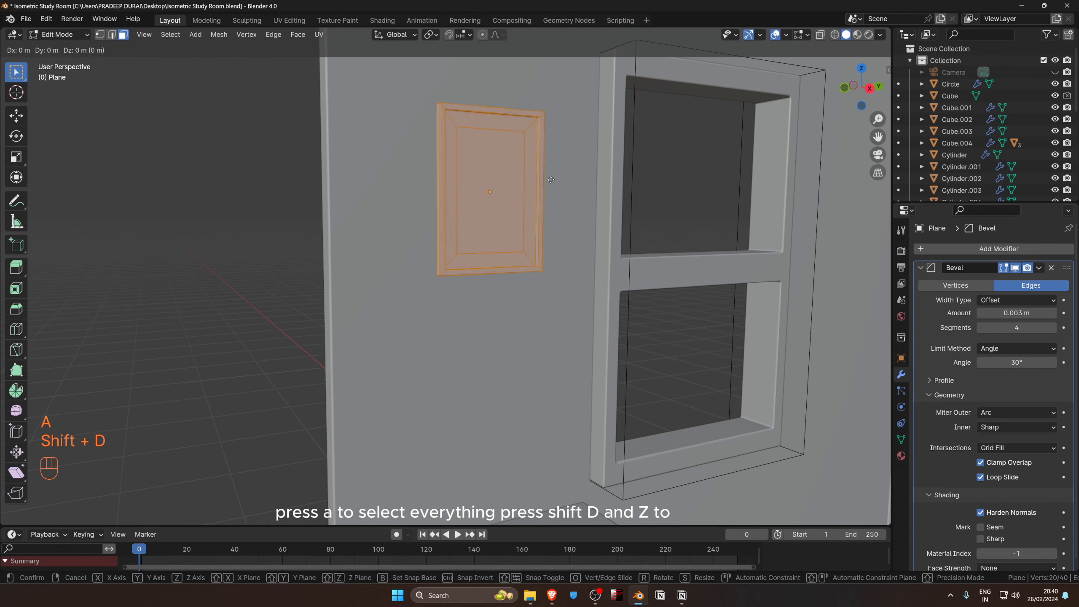
key("z")
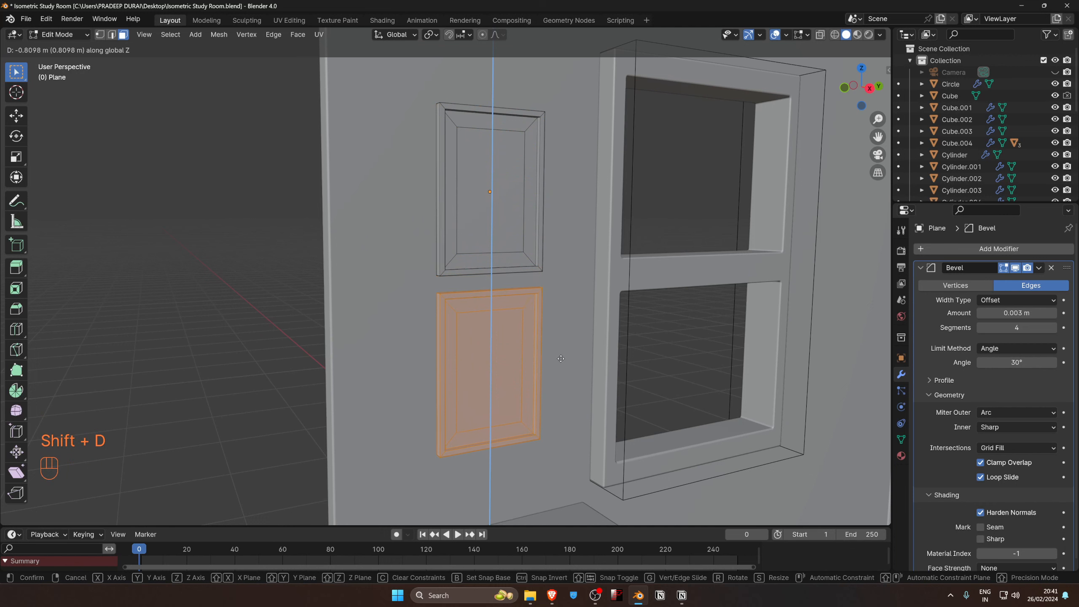
left_click(573, 353)
middle_click_drag(581, 351, 573, 300, "shift")
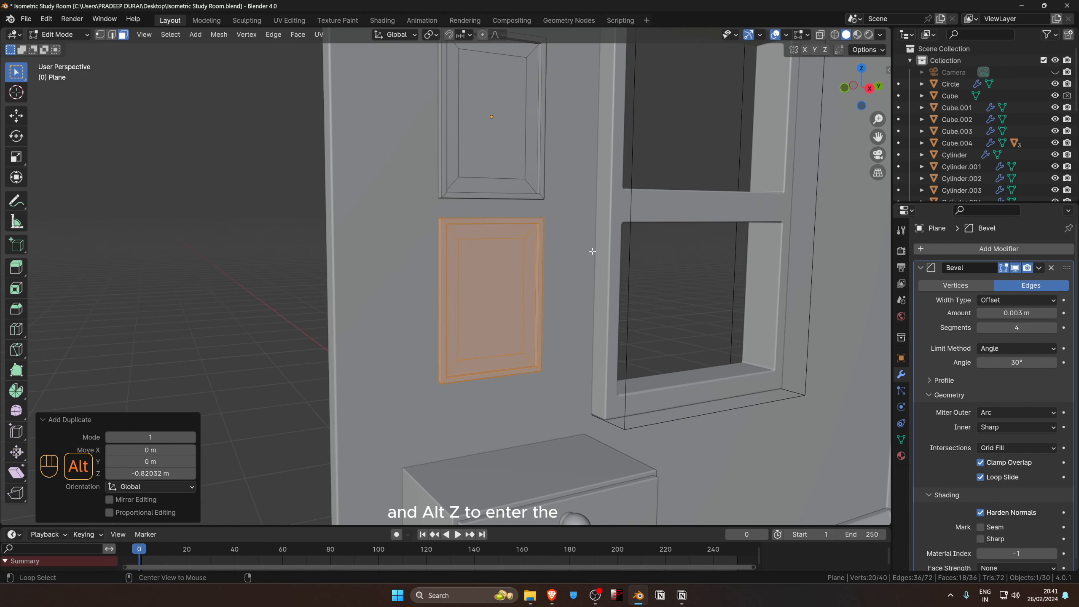
With X-ray on, select the lower frame's bottom vertices and move them up along Z to shorten that frame.
key("alt+z")
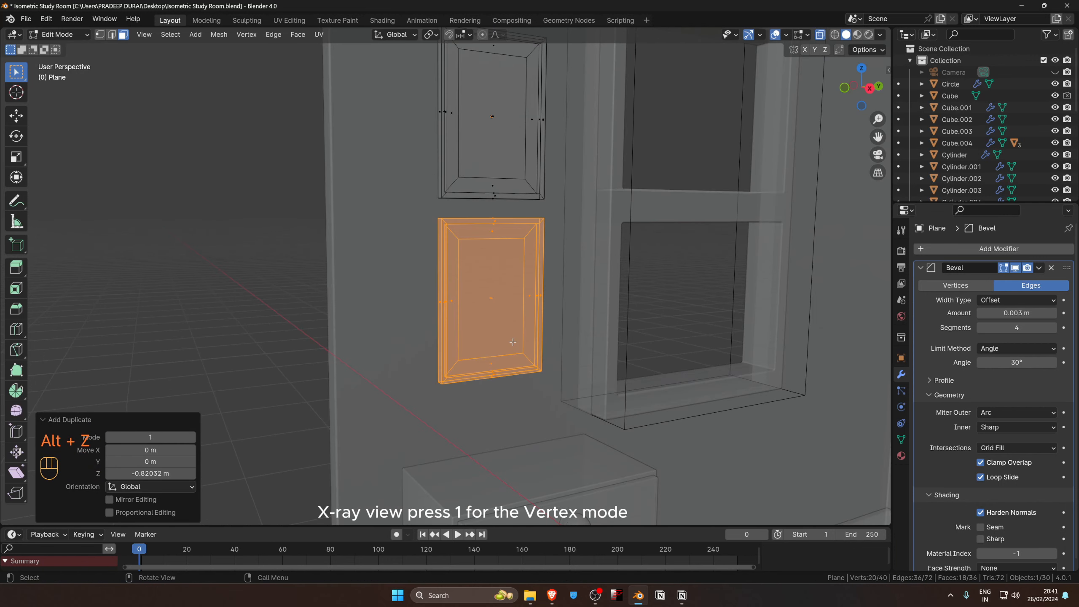
key("1")
left_click_drag(390, 323, 676, 422)
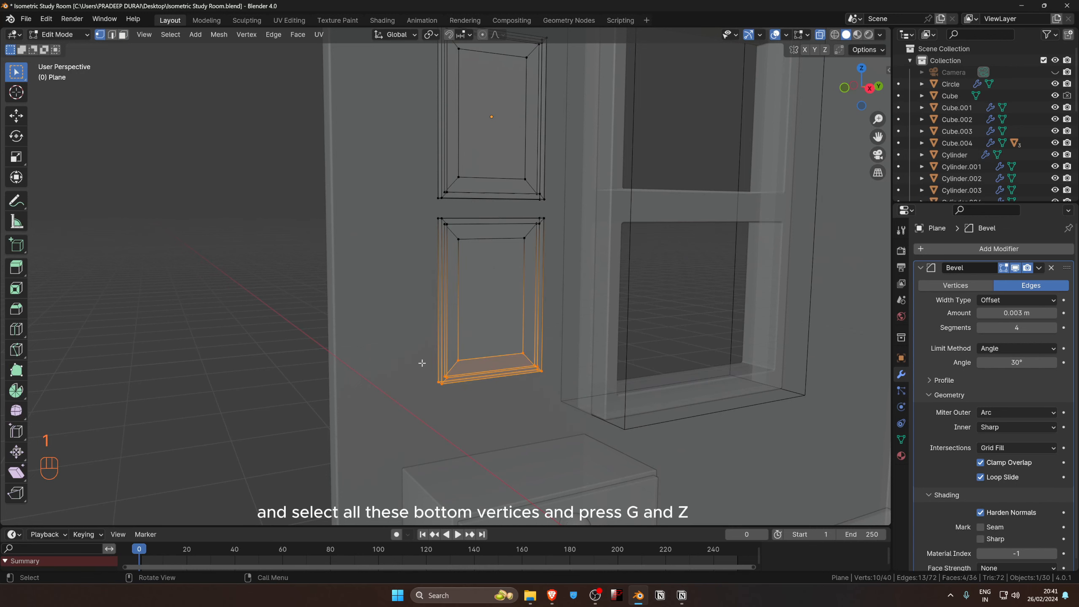
key("g")
key("z")
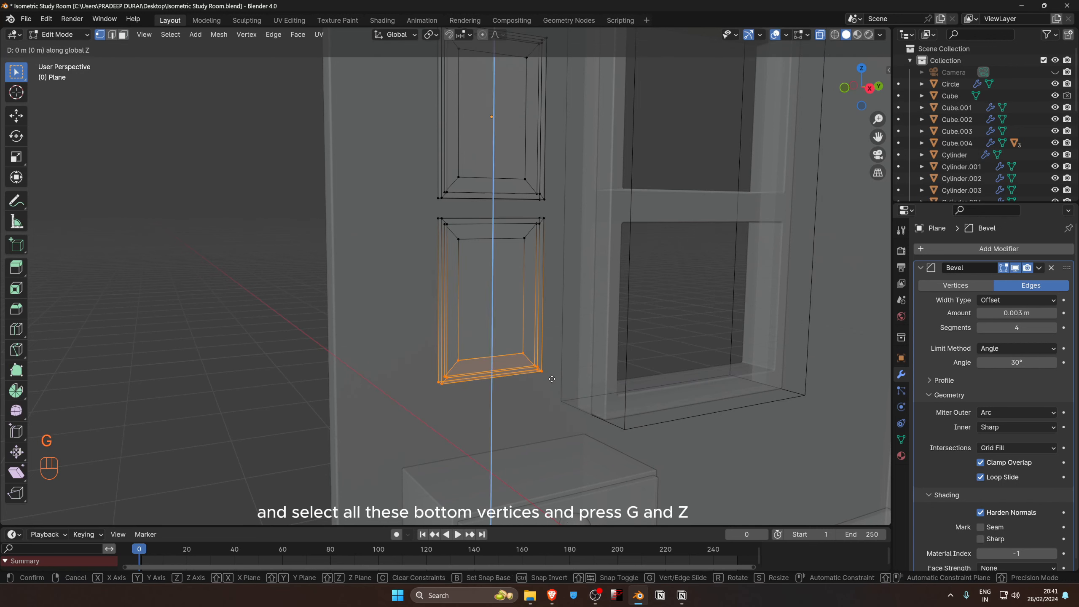
left_click(548, 326)
Undo the last edits to the lower frame and redo them to restore its shortened shape.
key("ctrl+z")
key("ctrl+z")
key("ctrl+z")
key("ctrl+shift+z")
key("ctrl+shift+z")
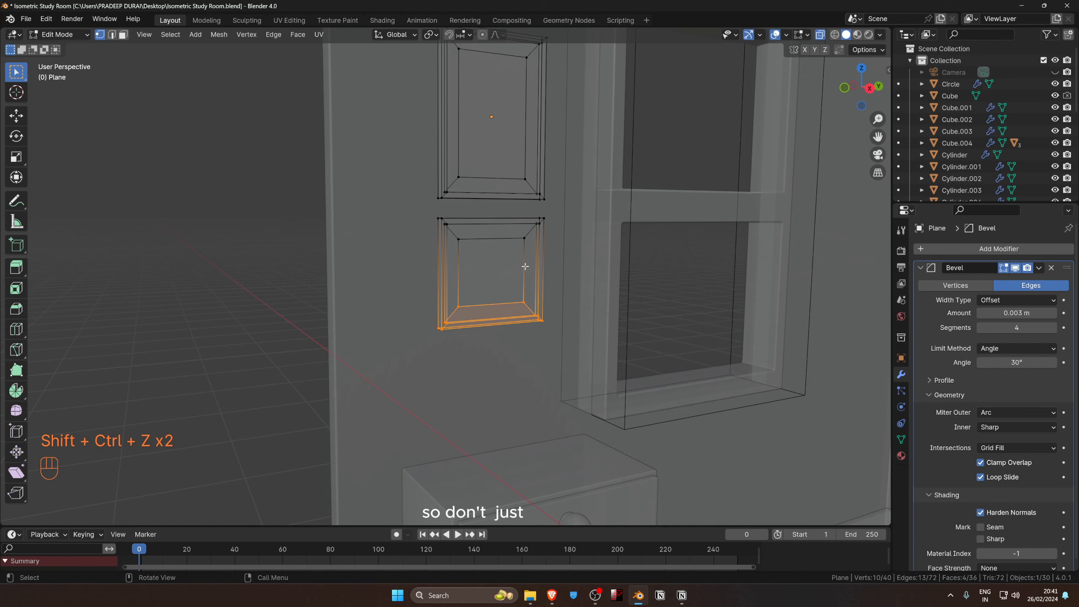
key("a")
key("s")
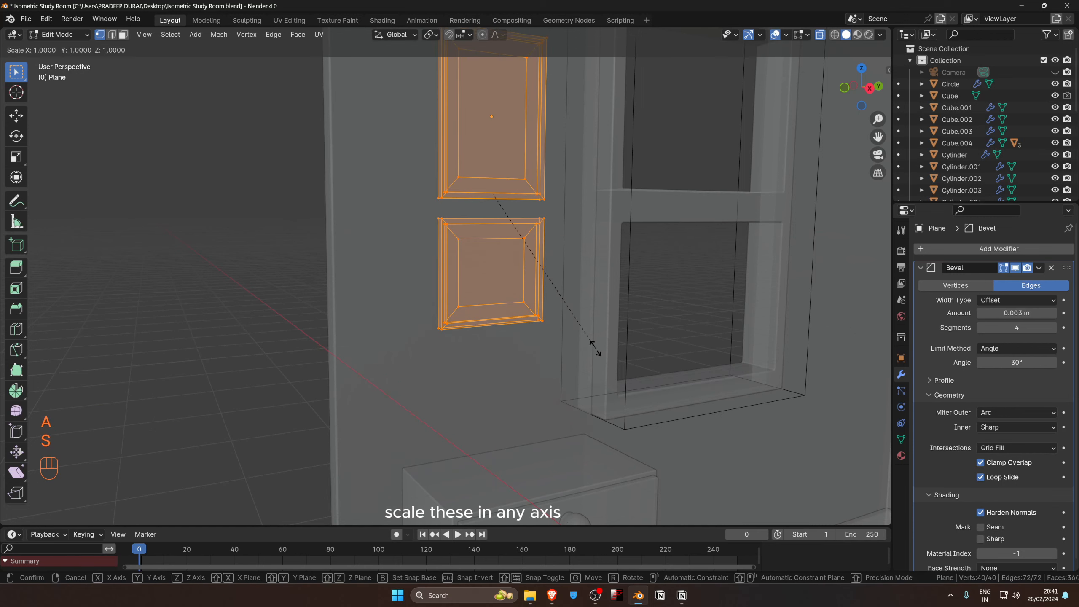
key("z")
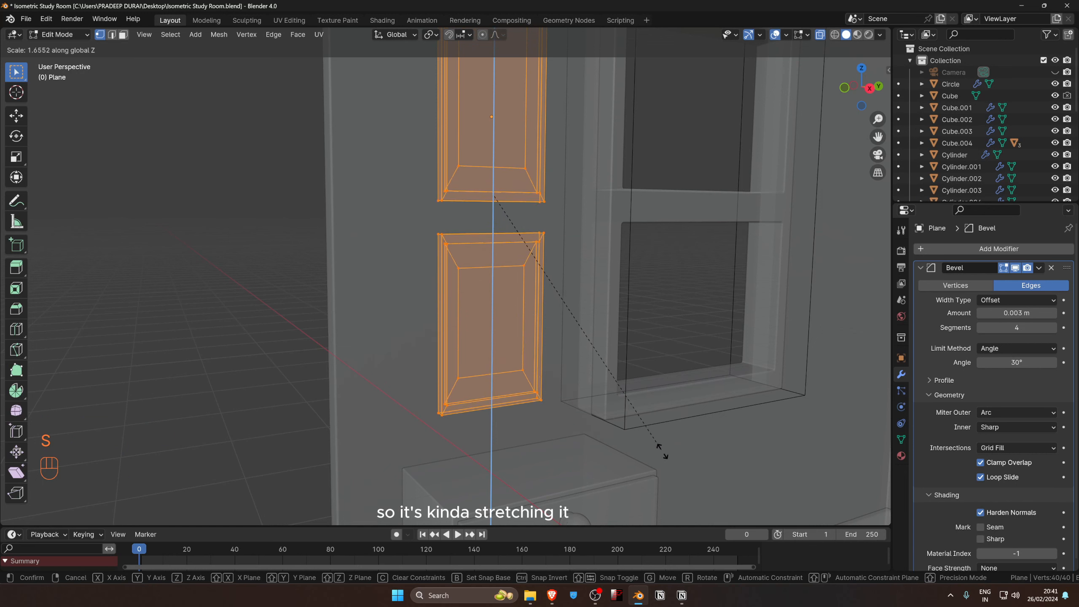
mouse_move(625, 391)
mouse_move(611, 372)
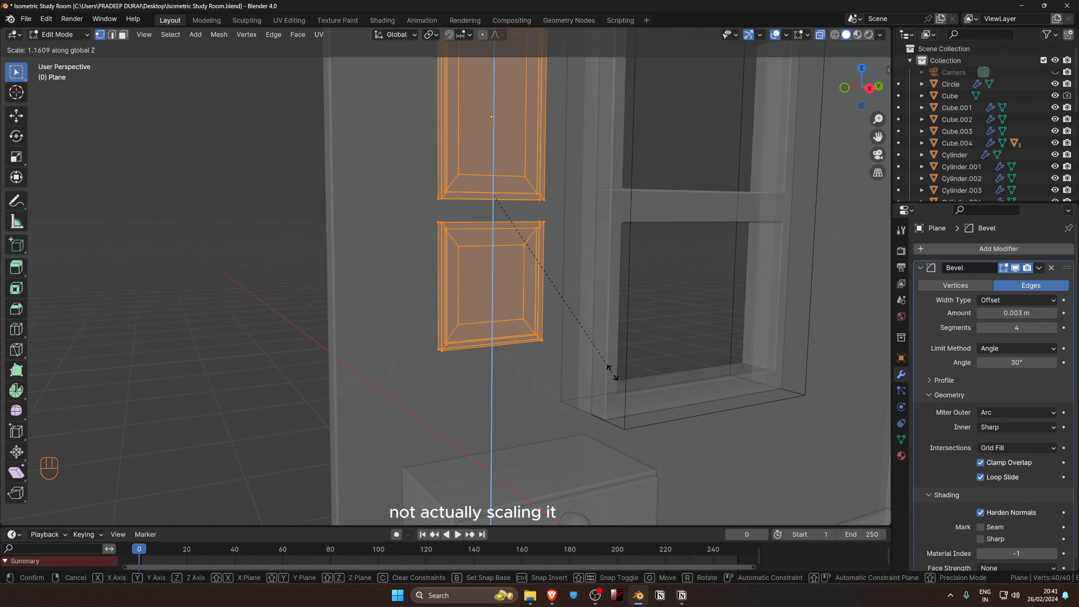
left_click(616, 388)
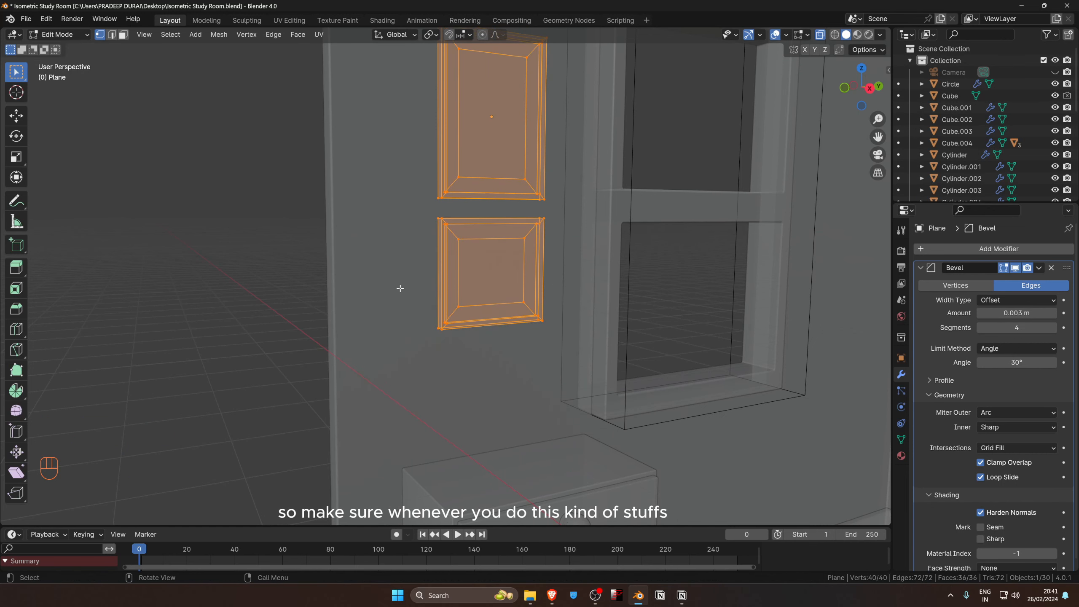
left_click_drag(400, 287, 595, 341)
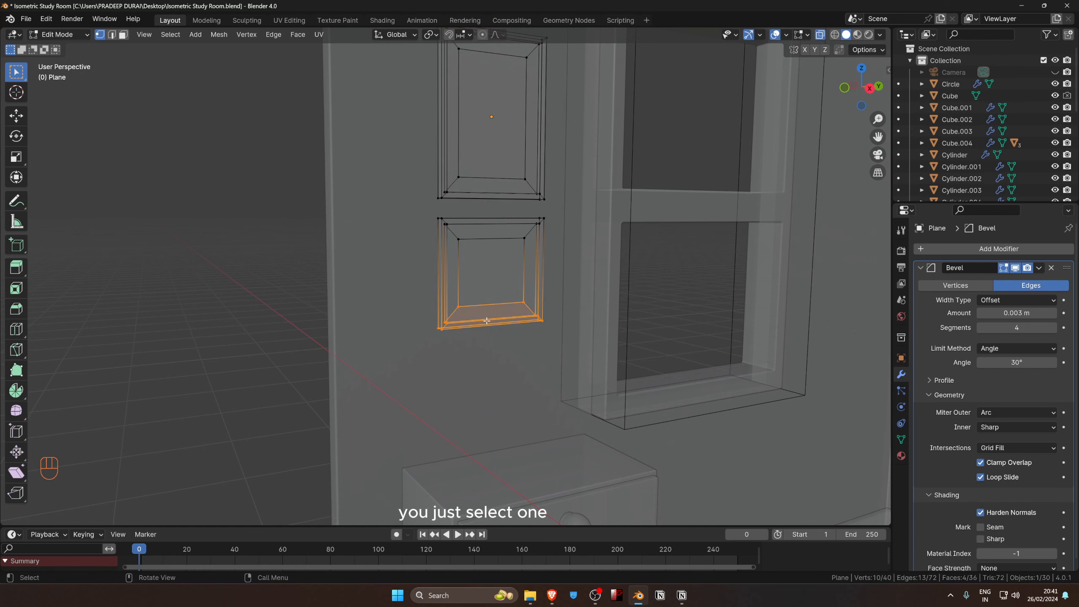
key("g")
key("z")
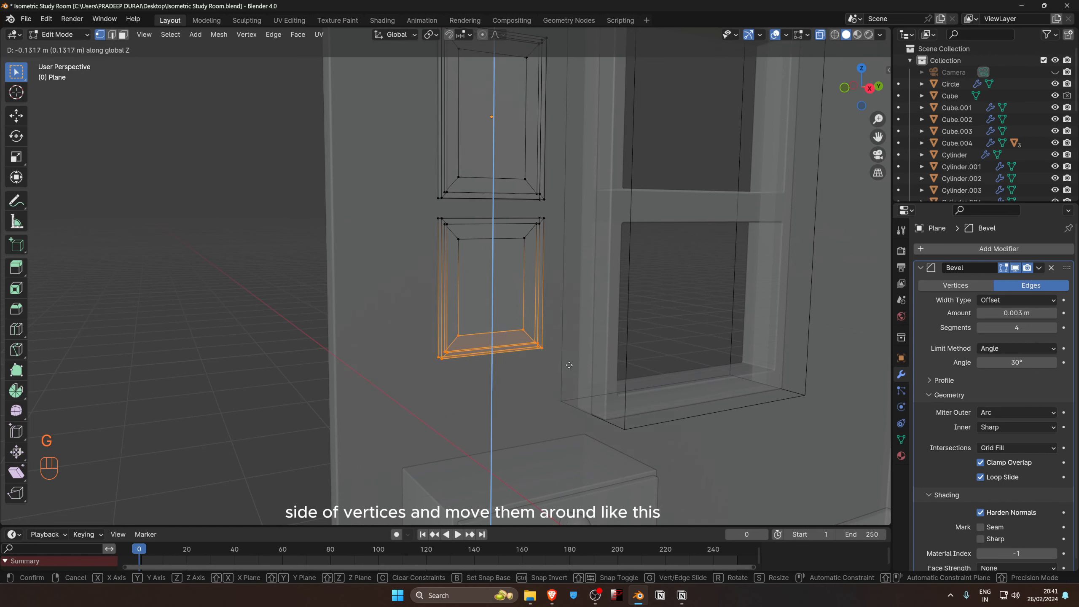
left_click(567, 338)
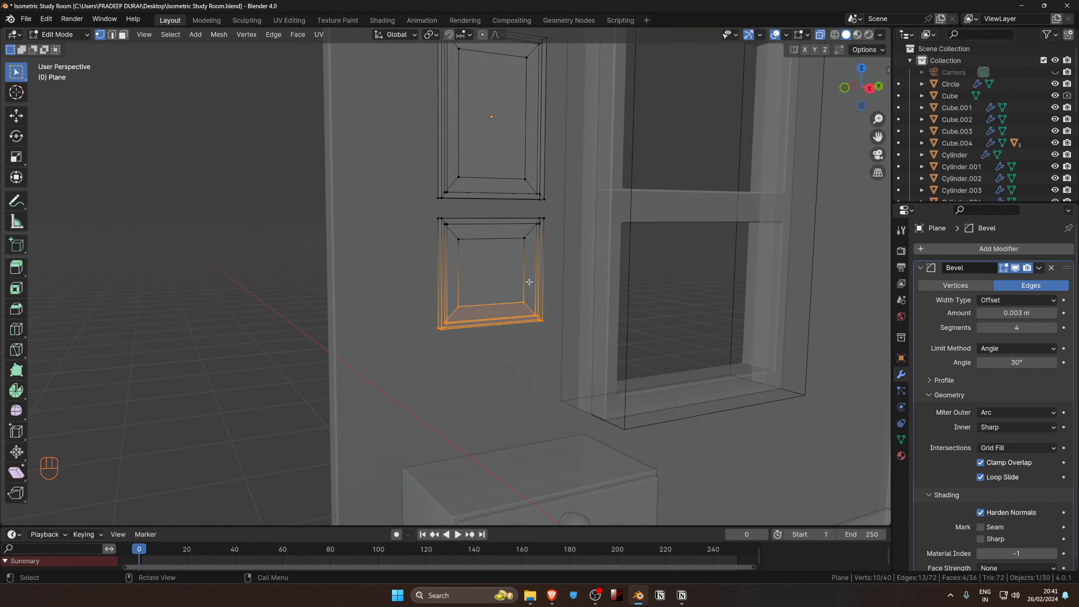
Grow the selection to the whole lower frame, separate it into its own object and return to Object Mode.
key("ctrl+KP_Add")
key("ctrl+KP_Add")
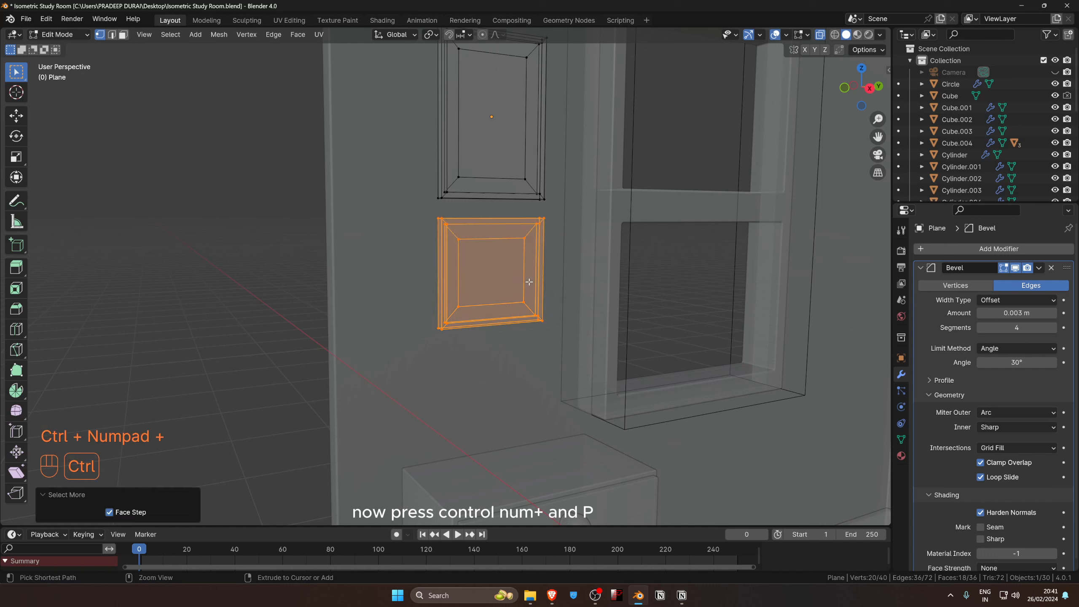
key("p")
left_click(530, 282)
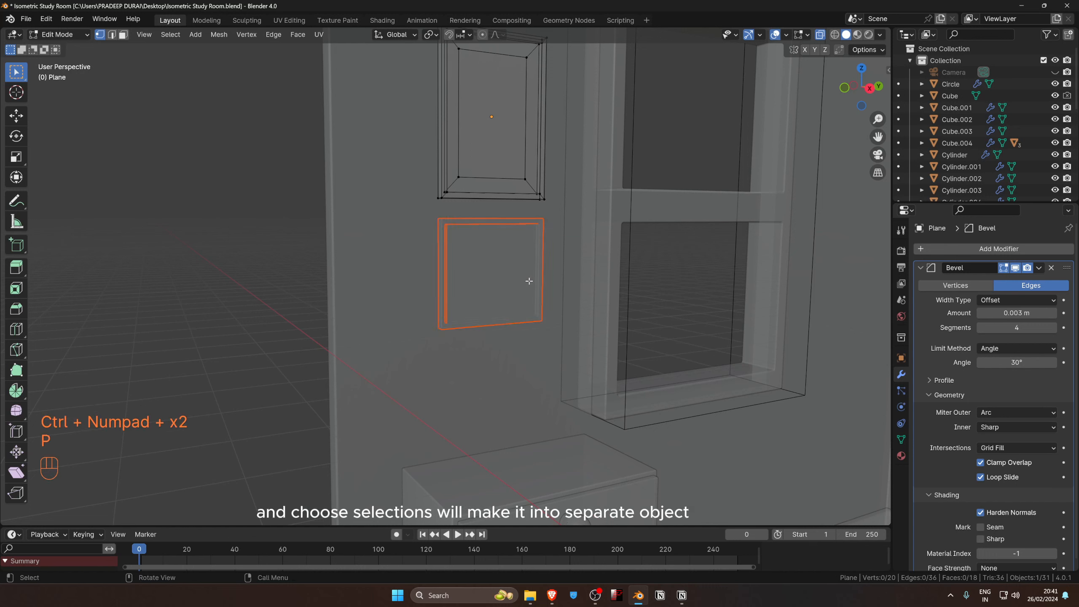
key("Tab")
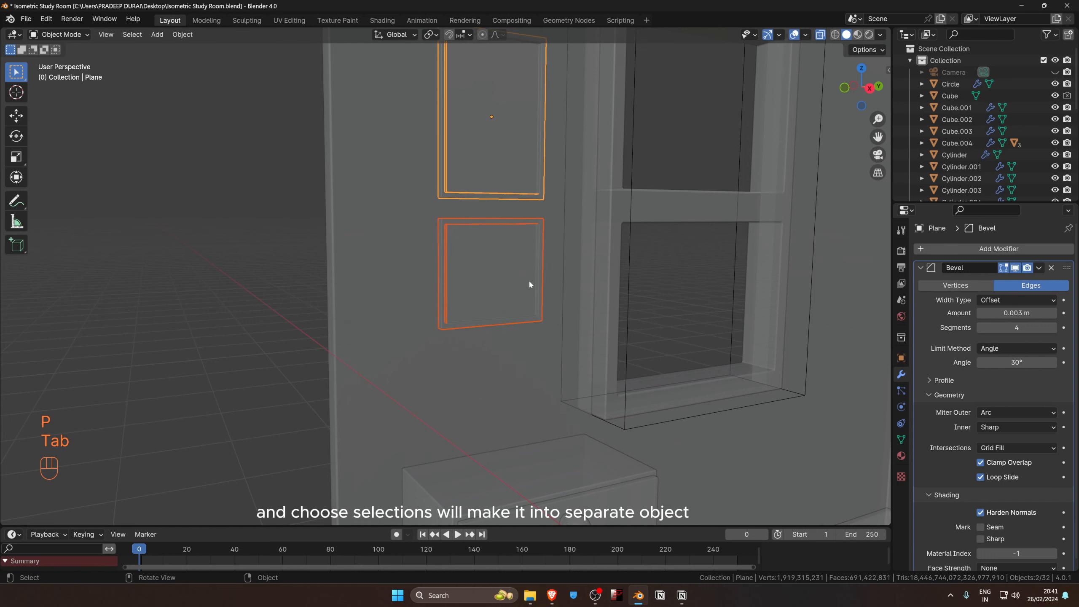
Turn off X-ray and set the origins of both photo frames to their geometry.
key("alt+z")
scroll(520, 270, "down", 3)
right_click(524, 276)
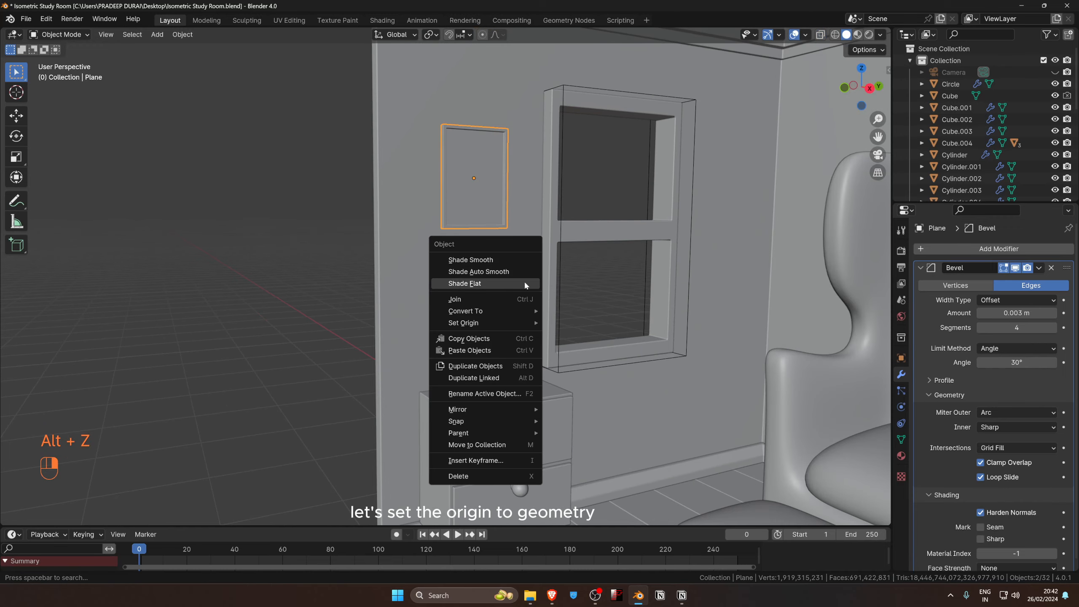
mouse_move(515, 322)
left_click(582, 335)
In Edit Mode with face selection, select the loops of inner side faces around the recesses of both photo frames.
scroll(512, 292, "up", 4)
middle_click_drag(512, 292, 460, 300)
middle_click_drag(547, 232, 489, 316, "shift")
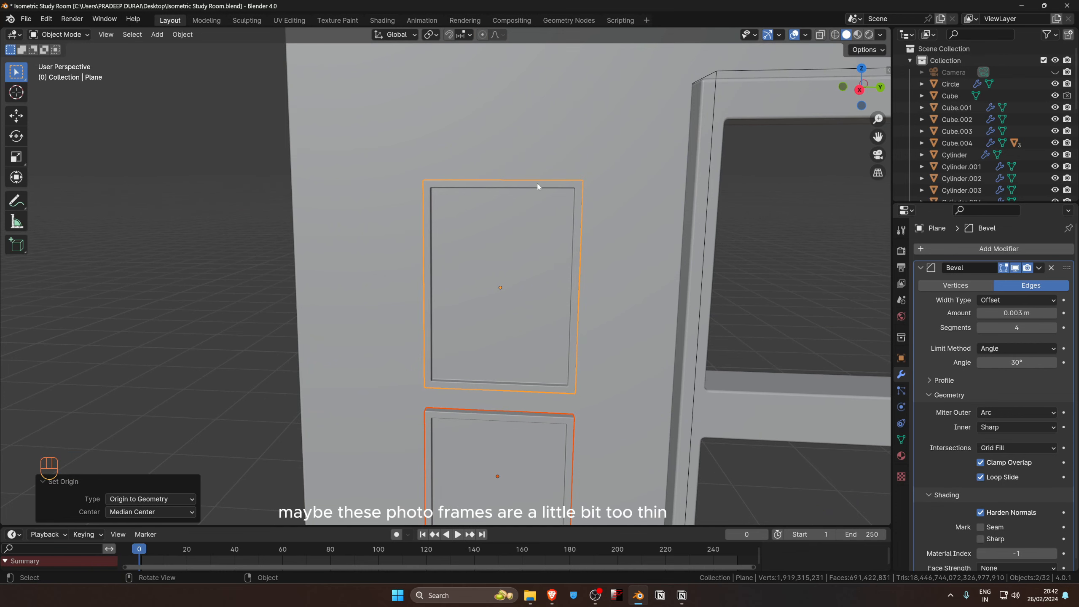
middle_click_drag(544, 183, 461, 299)
key("Tab")
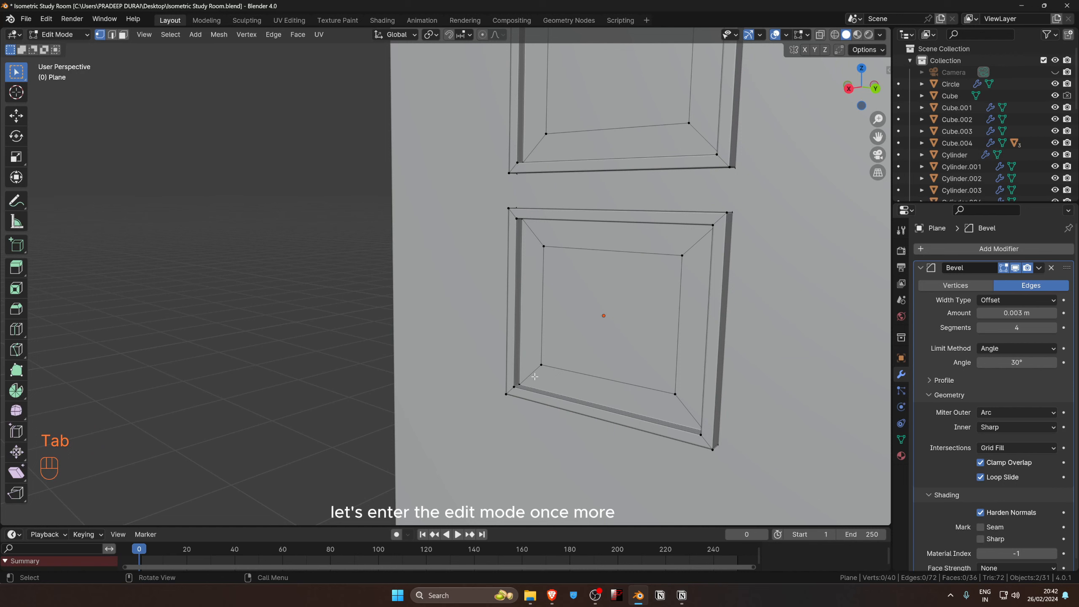
key("3")
left_click(520, 384, "alt")
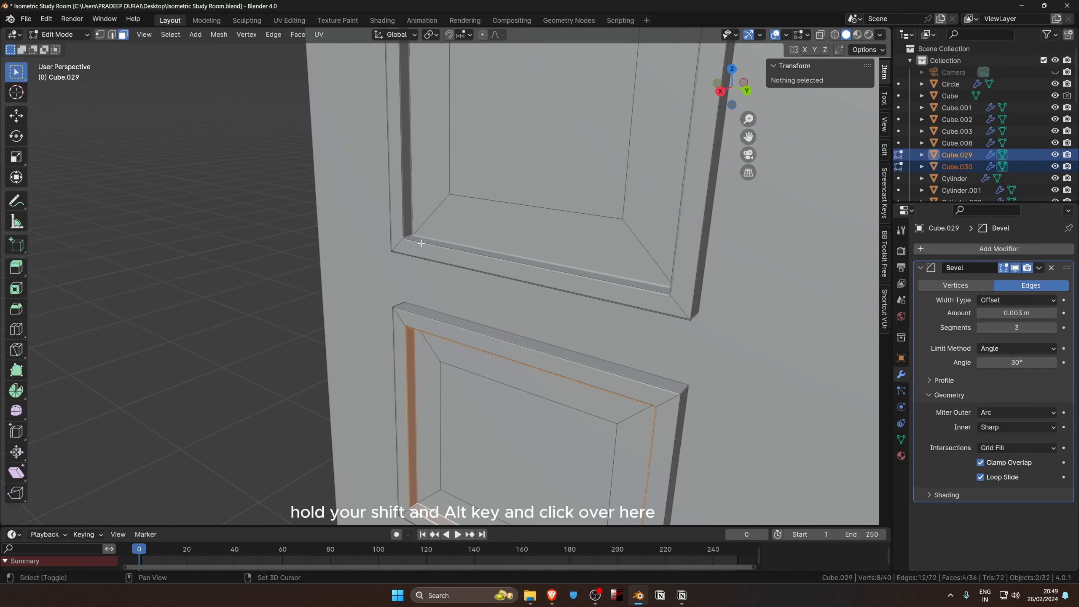
left_click(408, 237, "alt+shift")
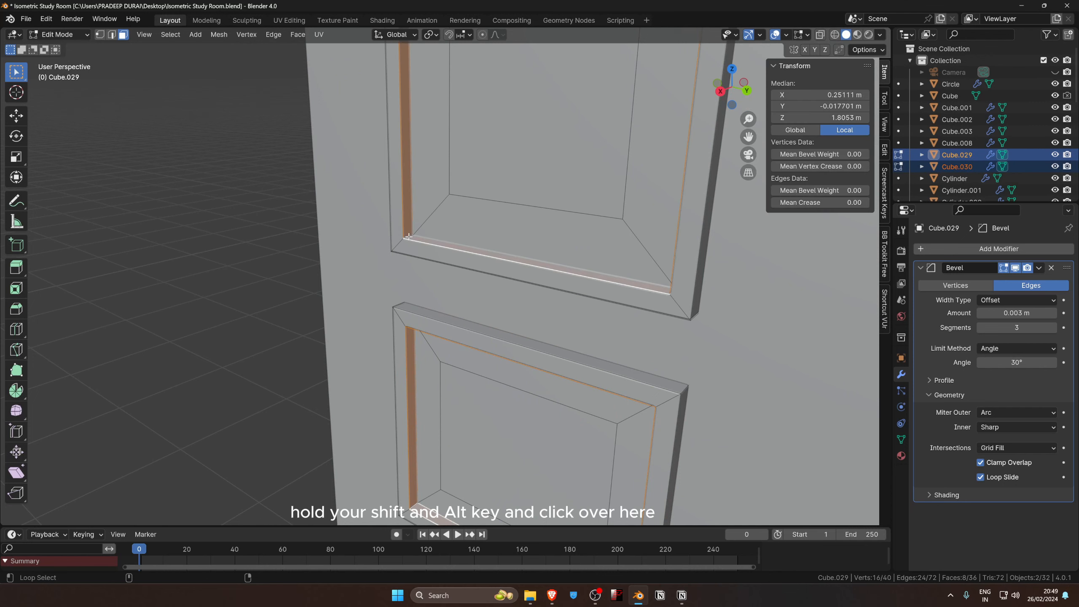
Set the transform pivot to Individual Origins and try scaling the selected inner side faces of both frames.
scroll(425, 255, "down", 5)
scroll(505, 240, "up", 3)
scroll(530, 279, "down", 2)
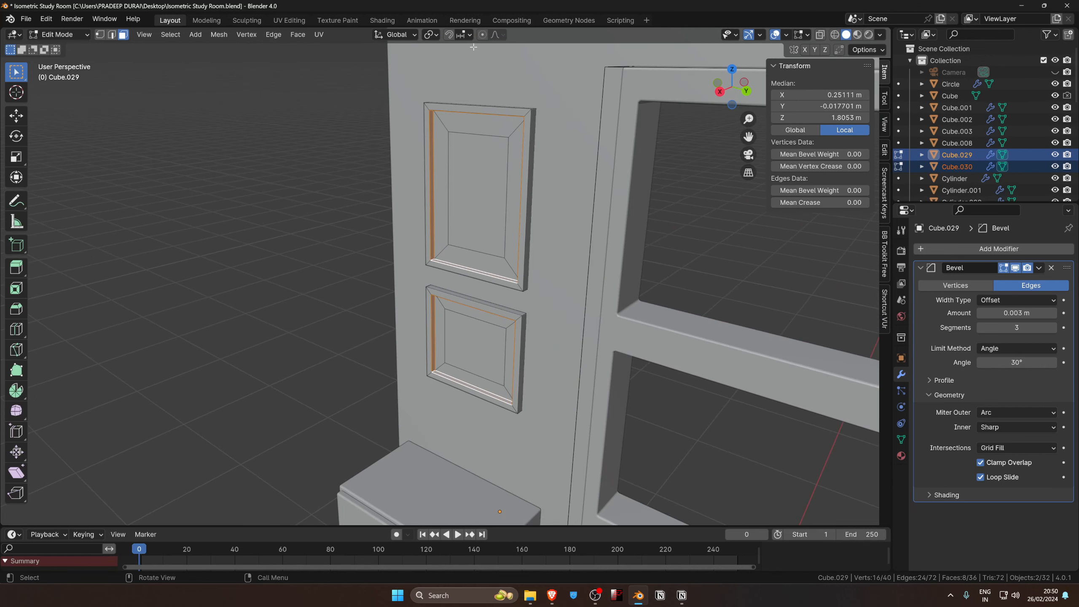
left_click(435, 36)
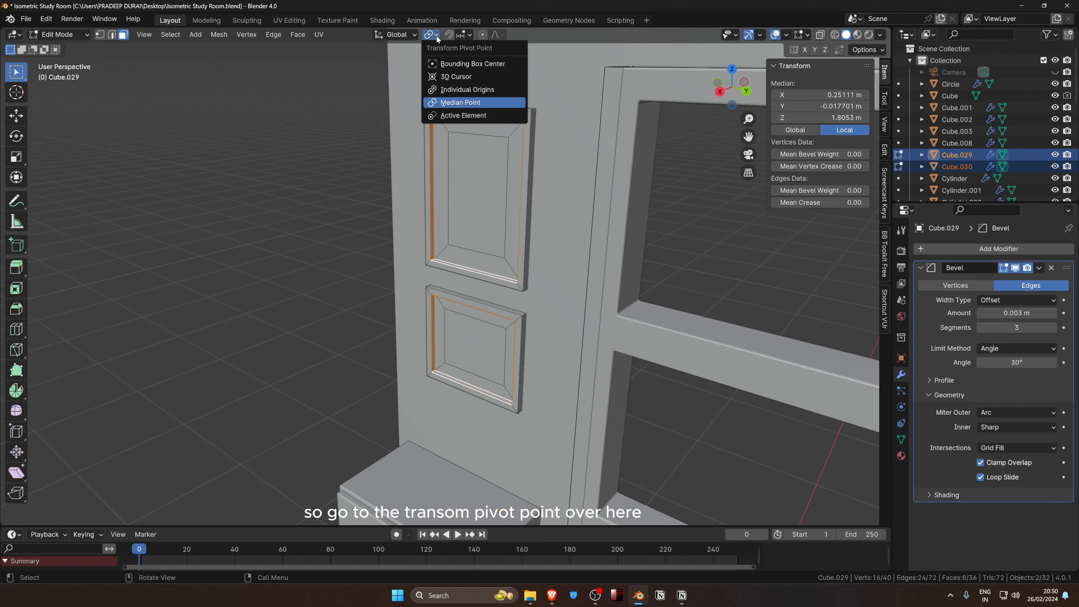
left_click(459, 90)
scroll(564, 302, "up", 2)
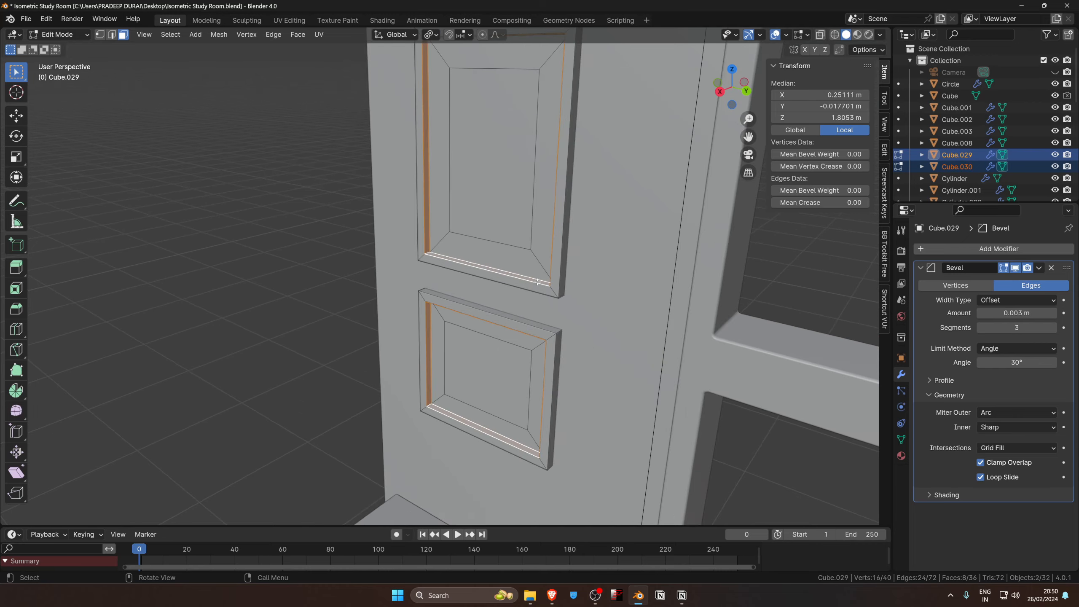
scroll(558, 253, "down", 2)
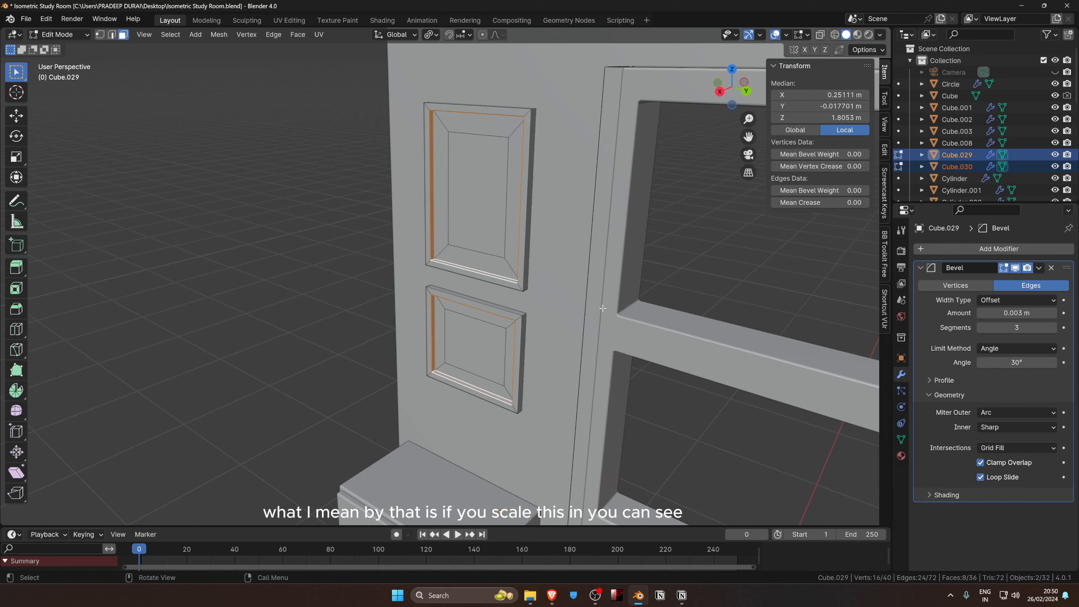
key("s")
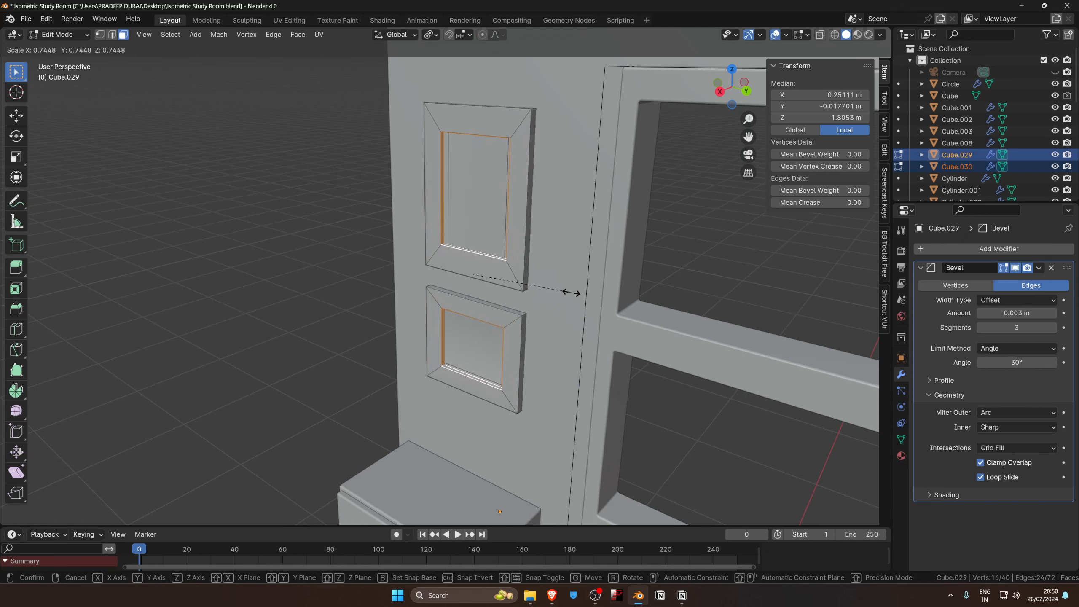
left_click(570, 272)
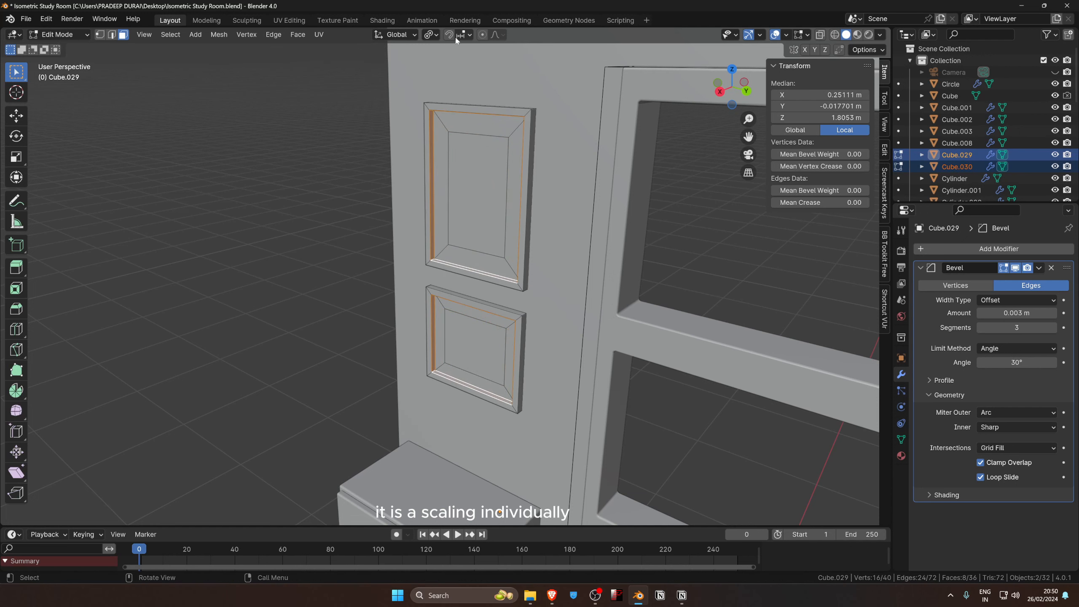
Switch the transform pivot to Median Point and try scaling the same inner faces for comparison.
left_click(430, 35)
left_click(430, 35)
left_click(429, 36)
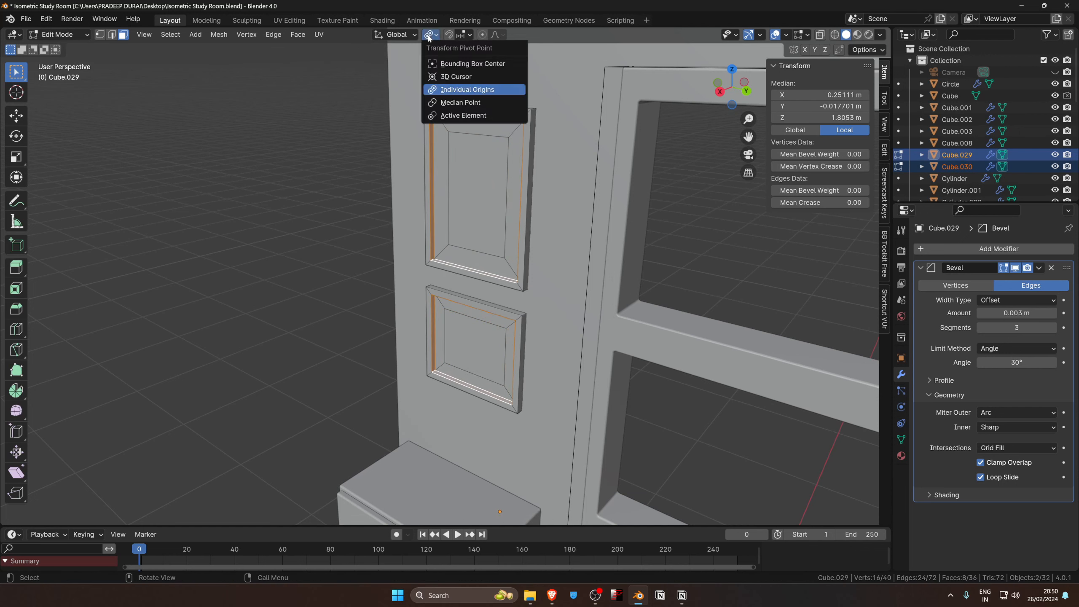
left_click(460, 103)
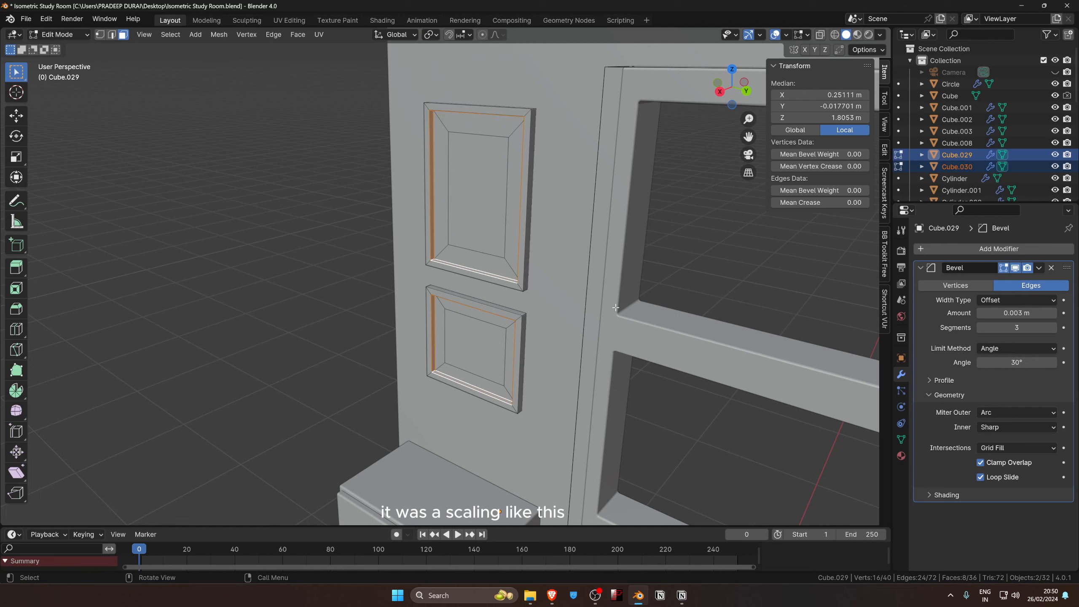
key("s")
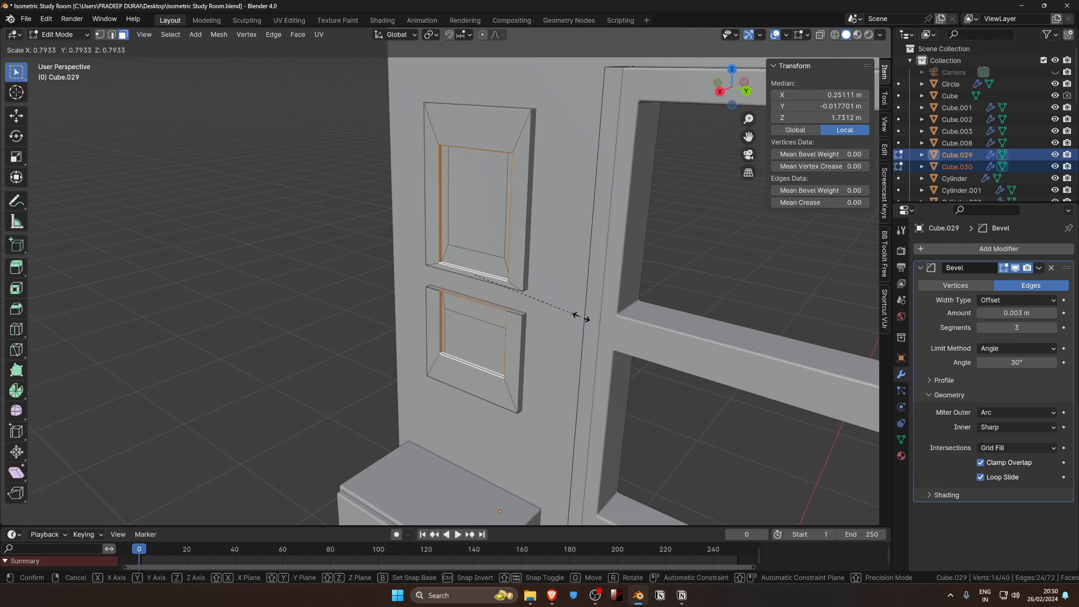
right_click(528, 317)
Set the transform pivot to Individual Origins and scale both frames' inner side faces by 0.935 along Y.
left_click(430, 35)
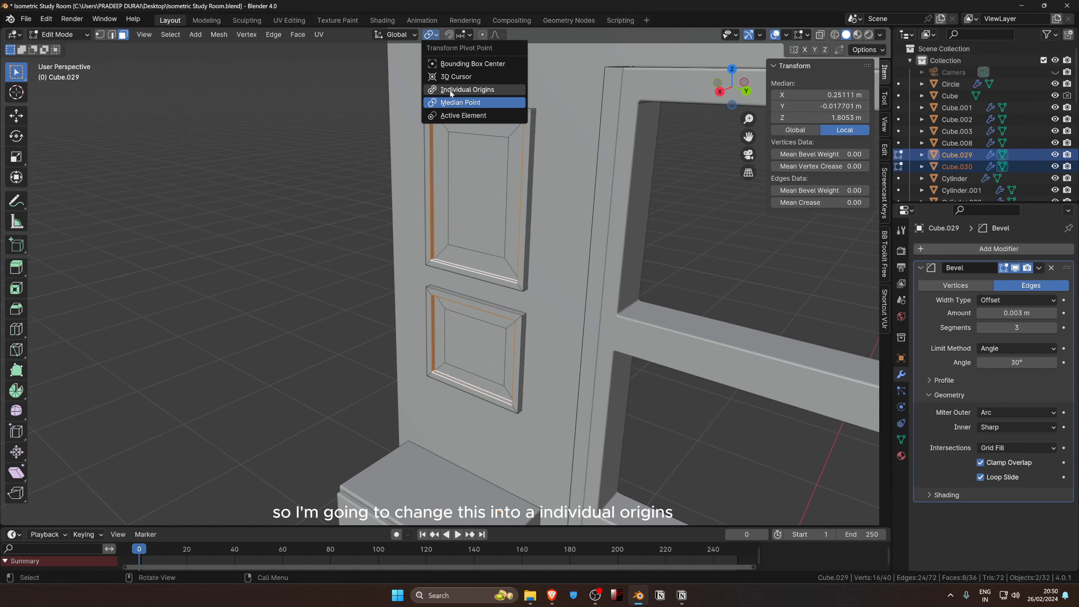
left_click(450, 89)
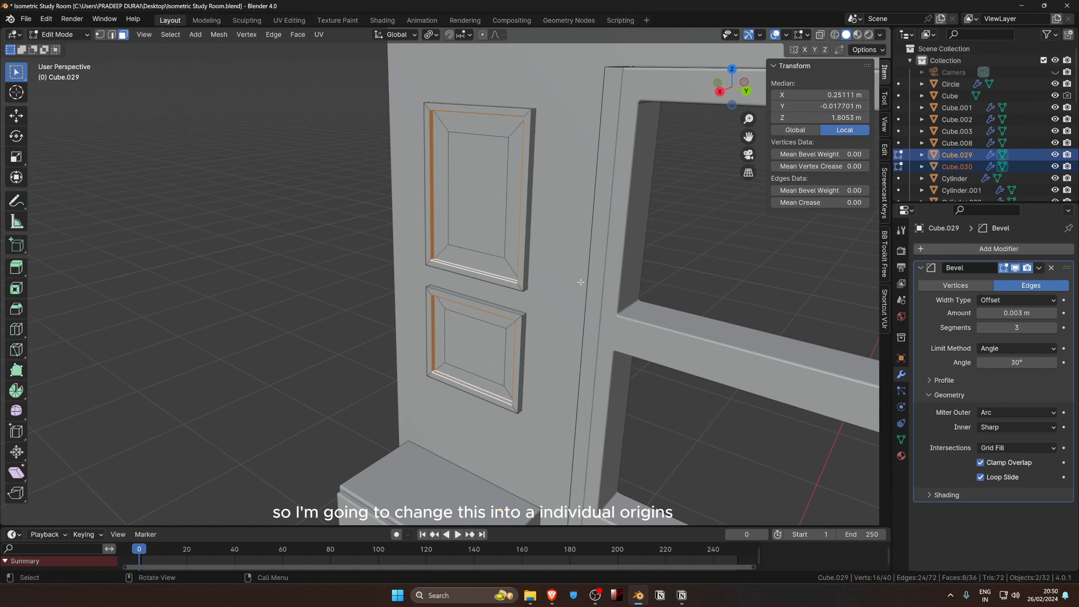
middle_click_drag(586, 352, 607, 346)
key("s")
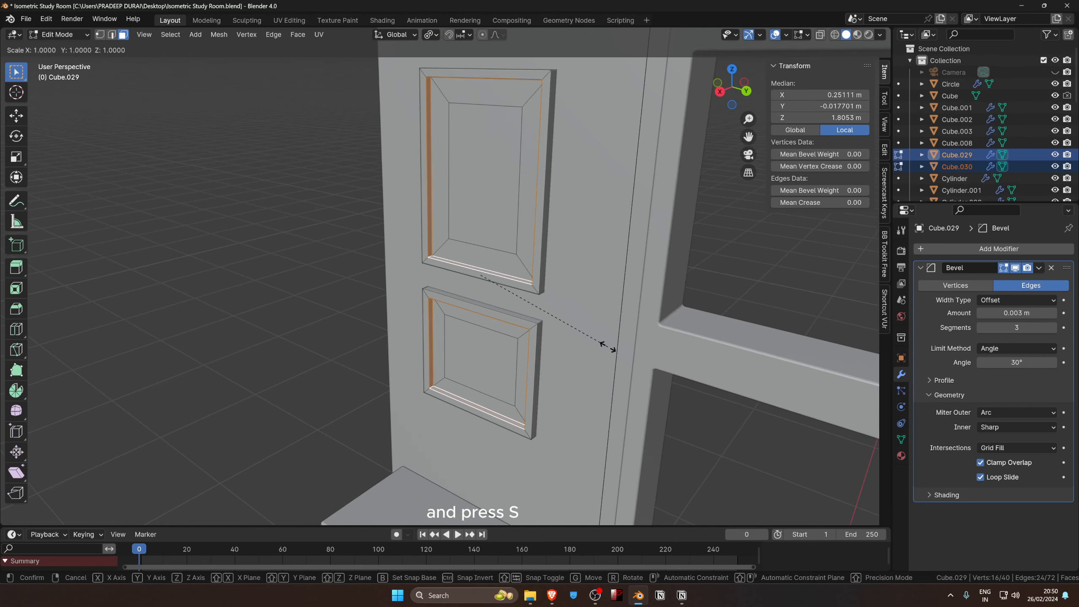
key("y")
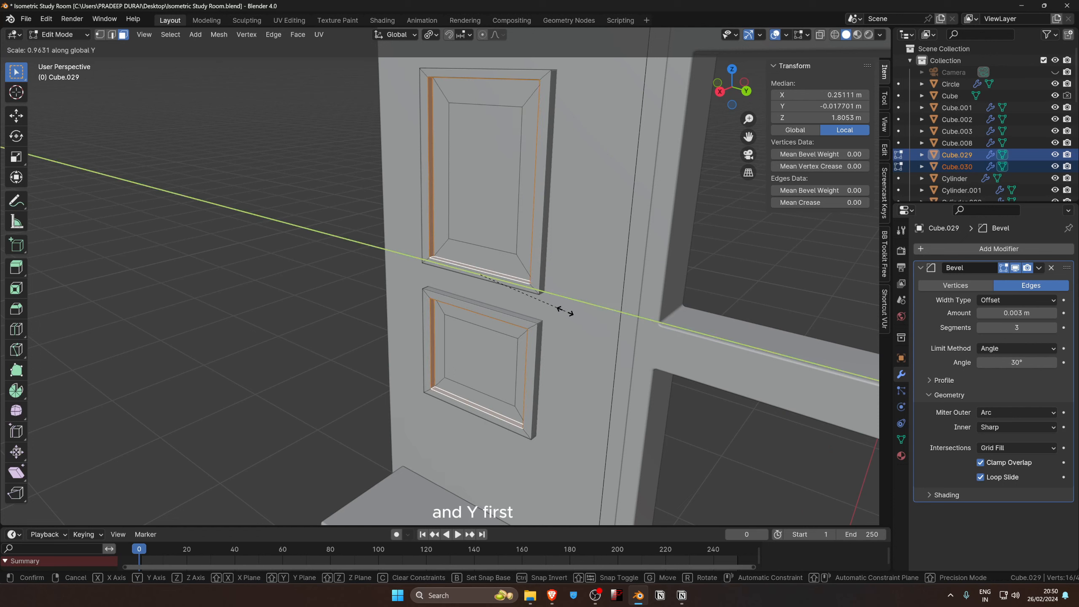
left_click(528, 292)
Scale the selected inner side faces of both frames by 0.919 along Z to thicken the borders.
key("s")
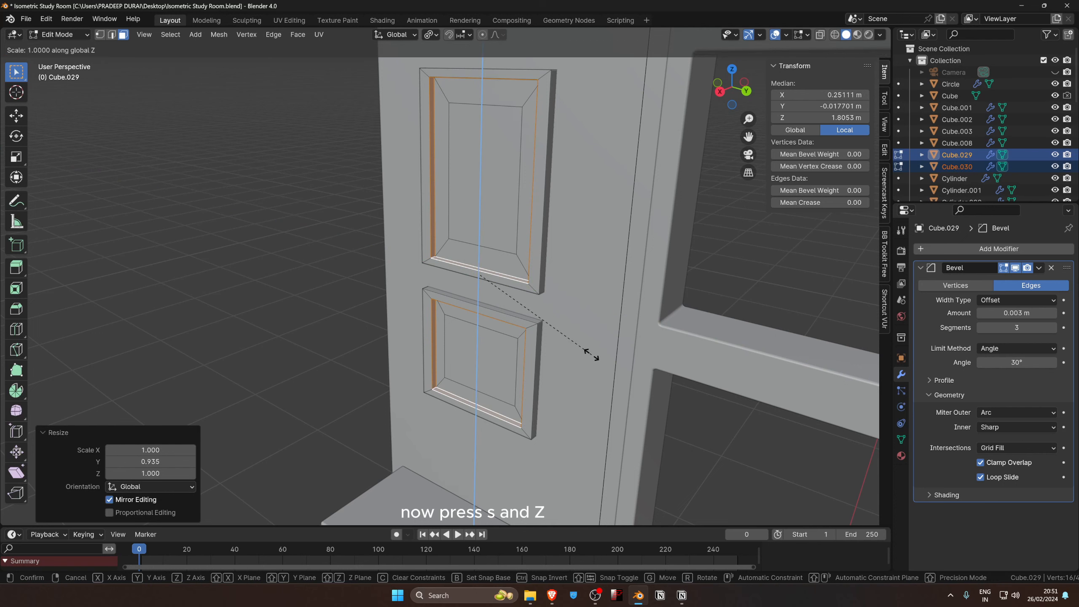
key("z")
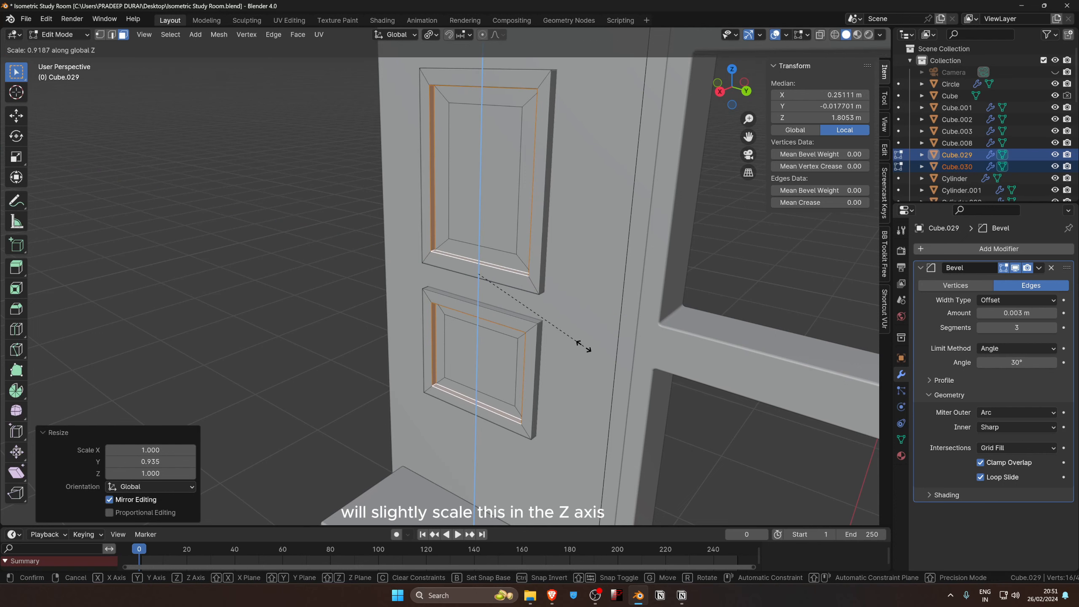
left_click(584, 346)
Set the transform pivot point back to Median Point.
middle_click_drag(584, 346, 525, 279)
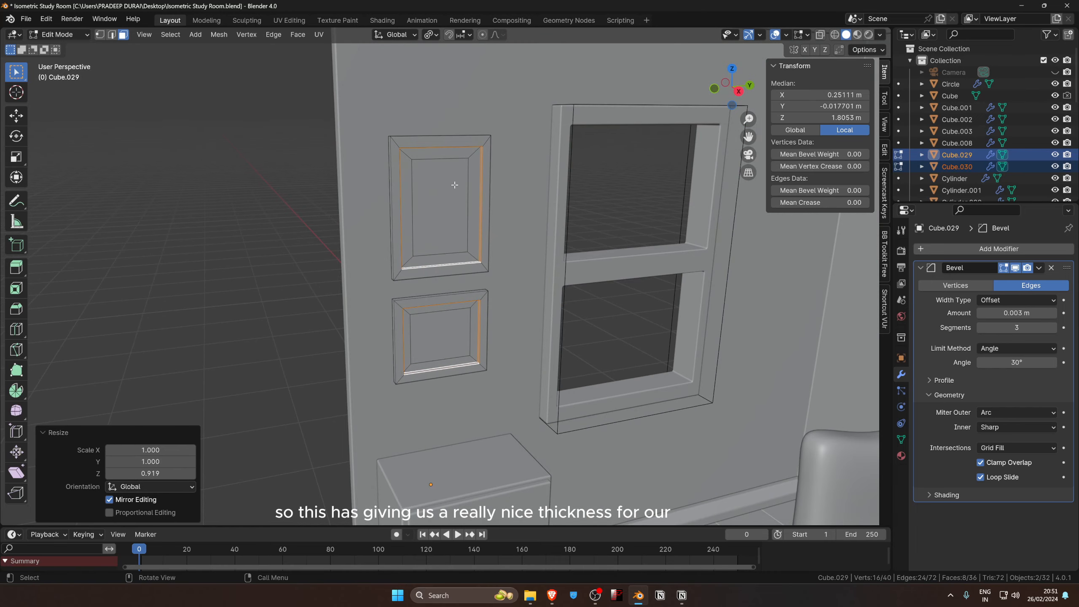
middle_click_drag(452, 178, 465, 72)
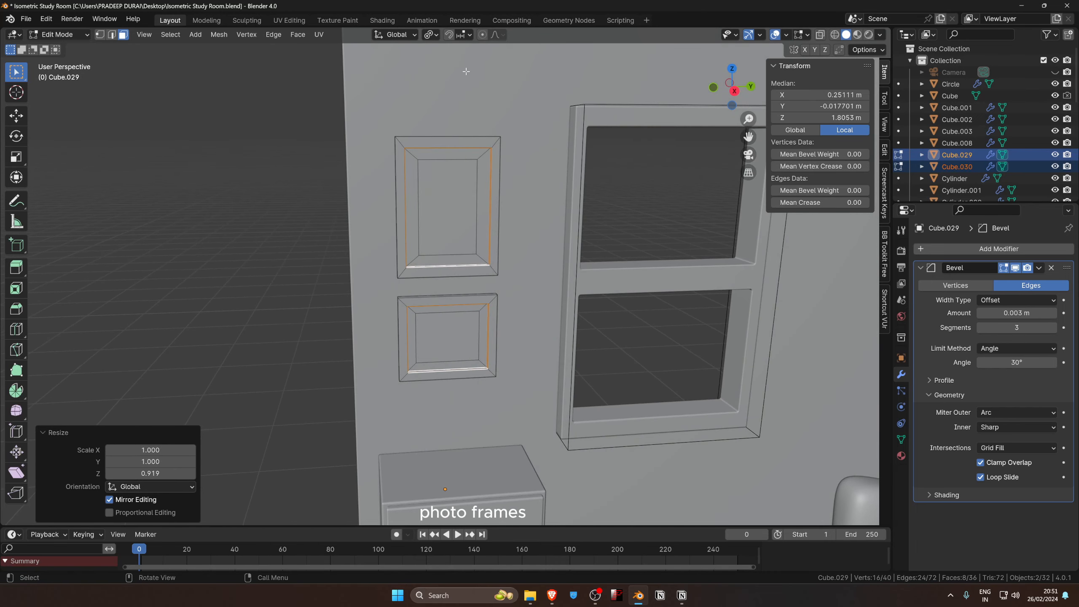
left_click(435, 36)
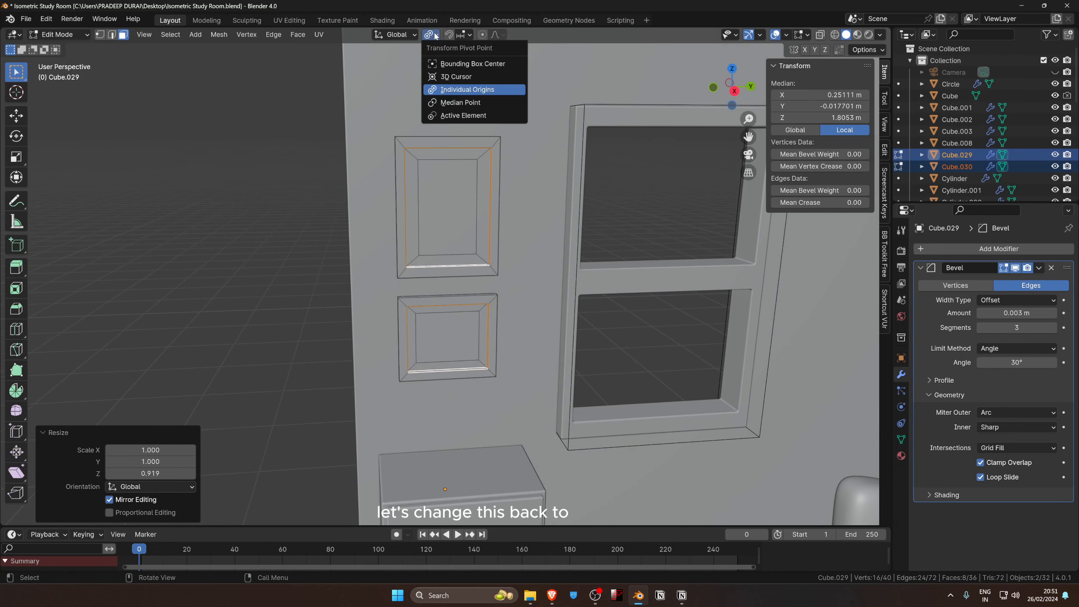
left_click(450, 102)
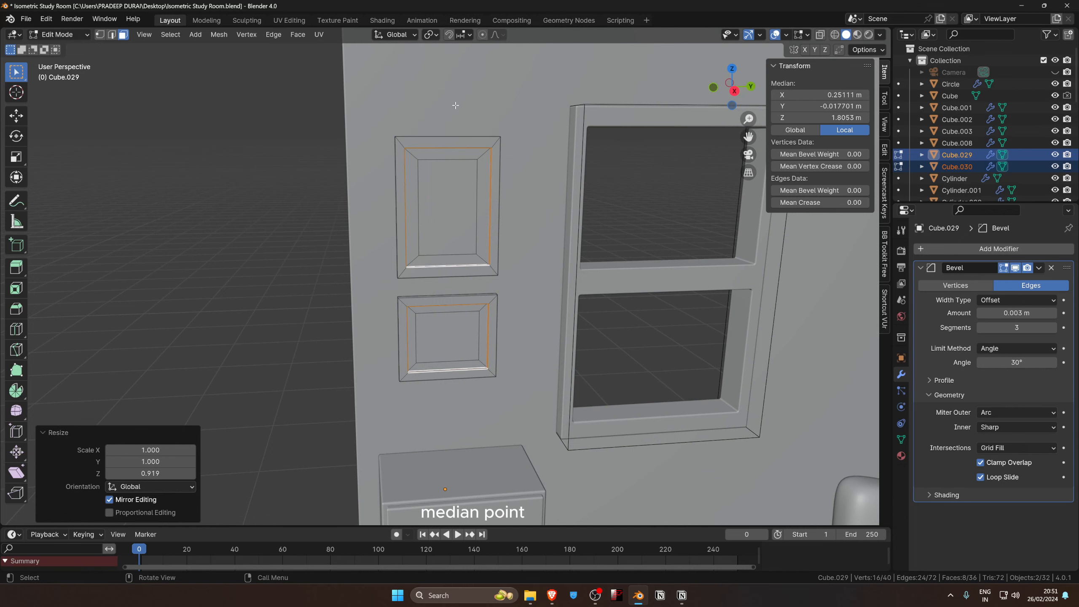
scroll(515, 356, "down", 2)
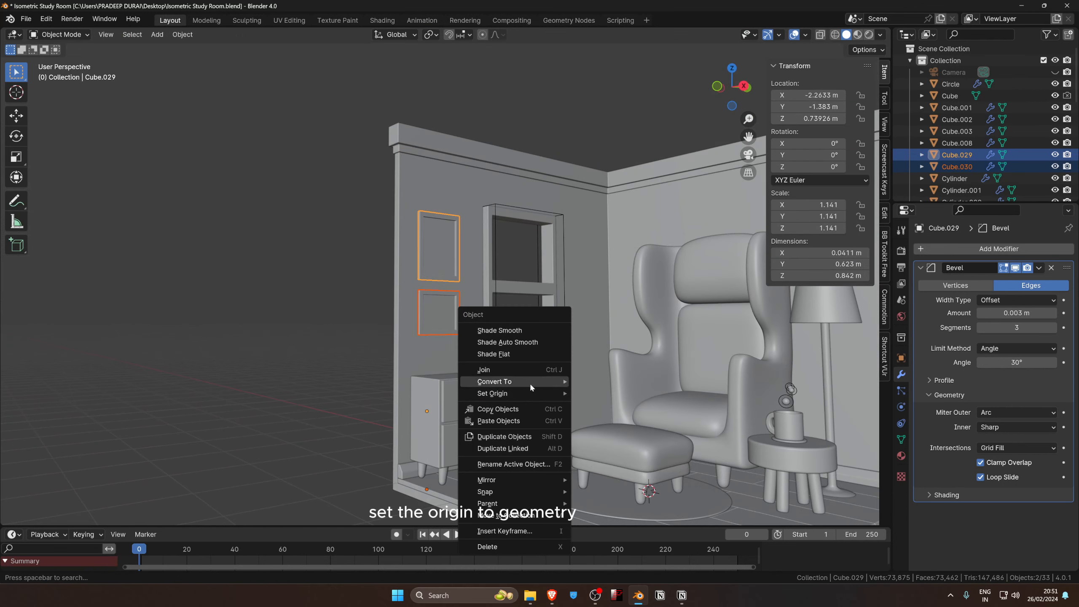
Set the origins of both selected photo frames to their geometry.
mouse_move(531, 393)
left_click(607, 406)
scroll(607, 406, "down", 3)
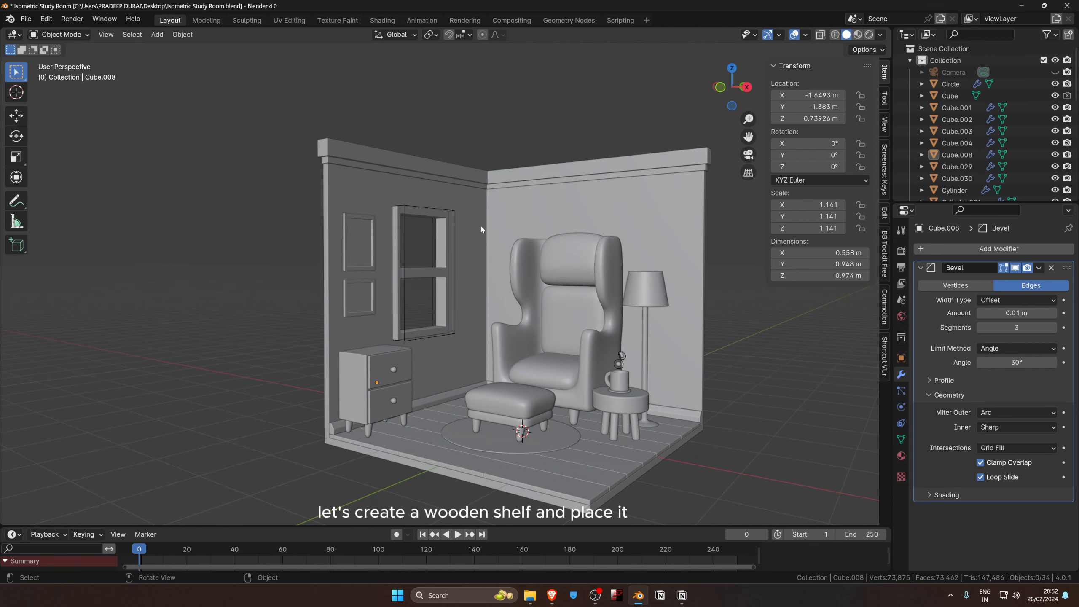
Duplicate the drawer cabinet's body, raise it about 2.26 m, and place the copy between the window and the room corner.
left_click(359, 365)
key("shift+d")
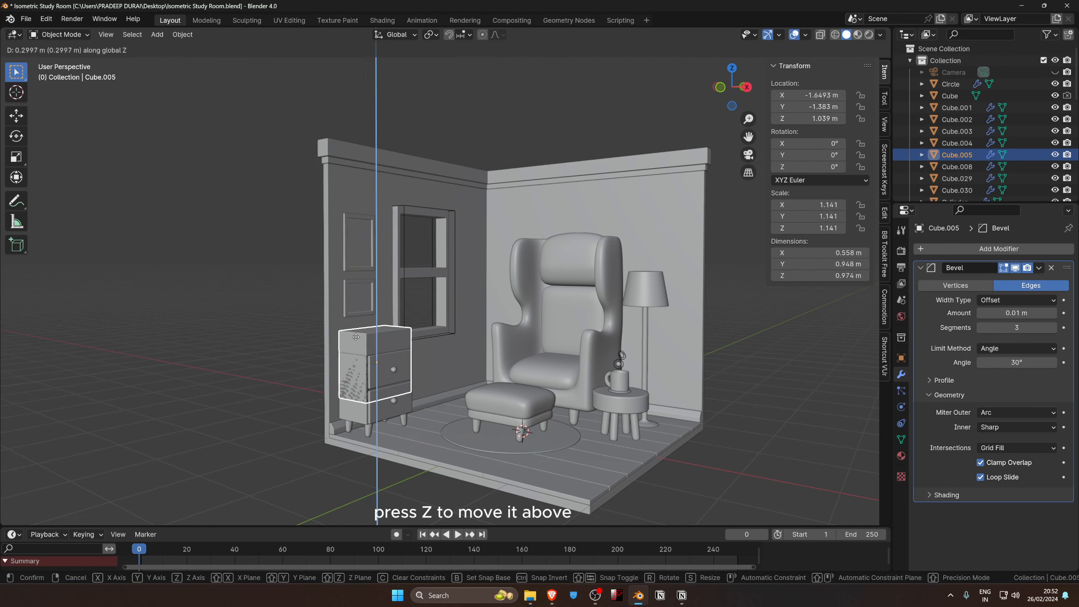
key("z")
left_click(374, 208)
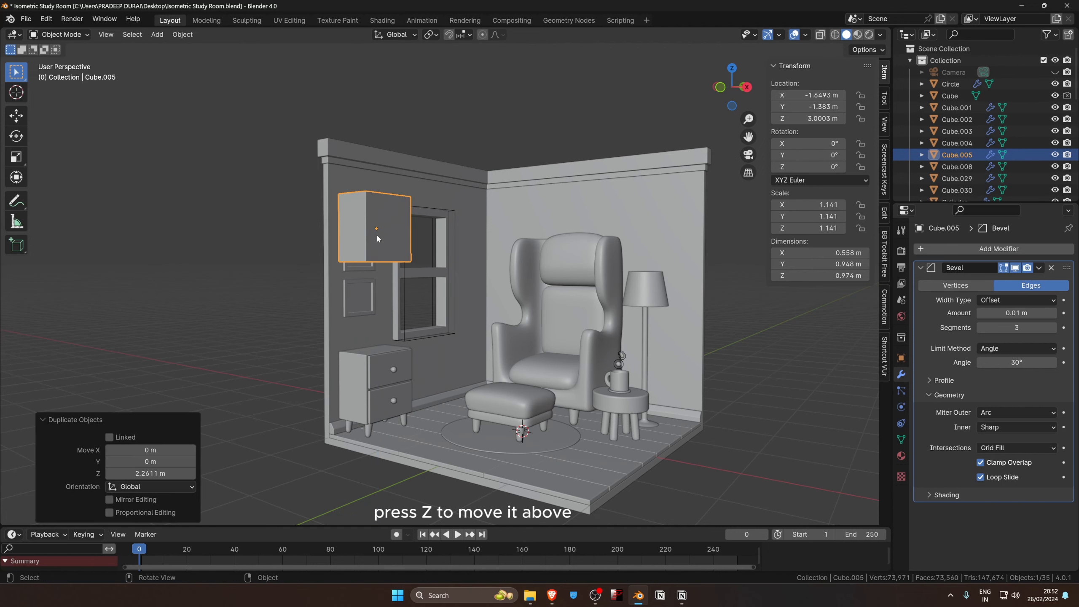
key("KP_3")
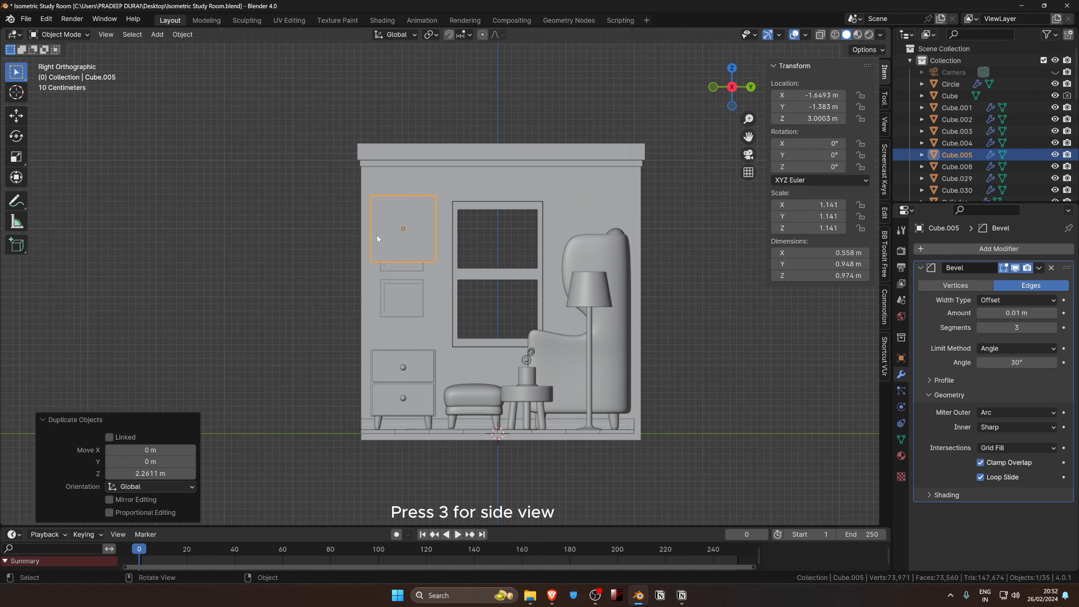
key("g")
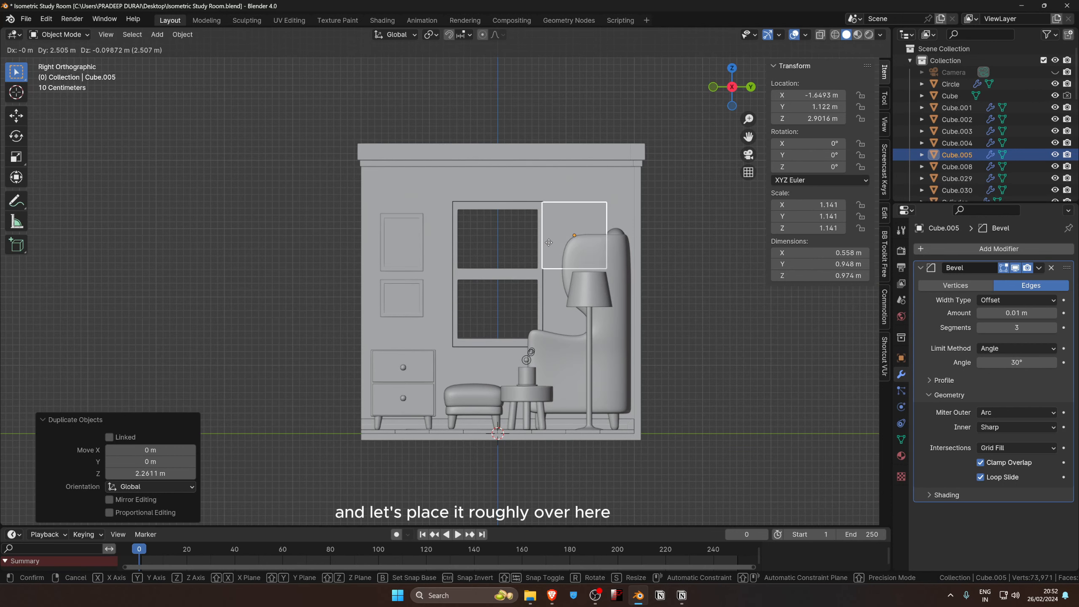
left_click(553, 248)
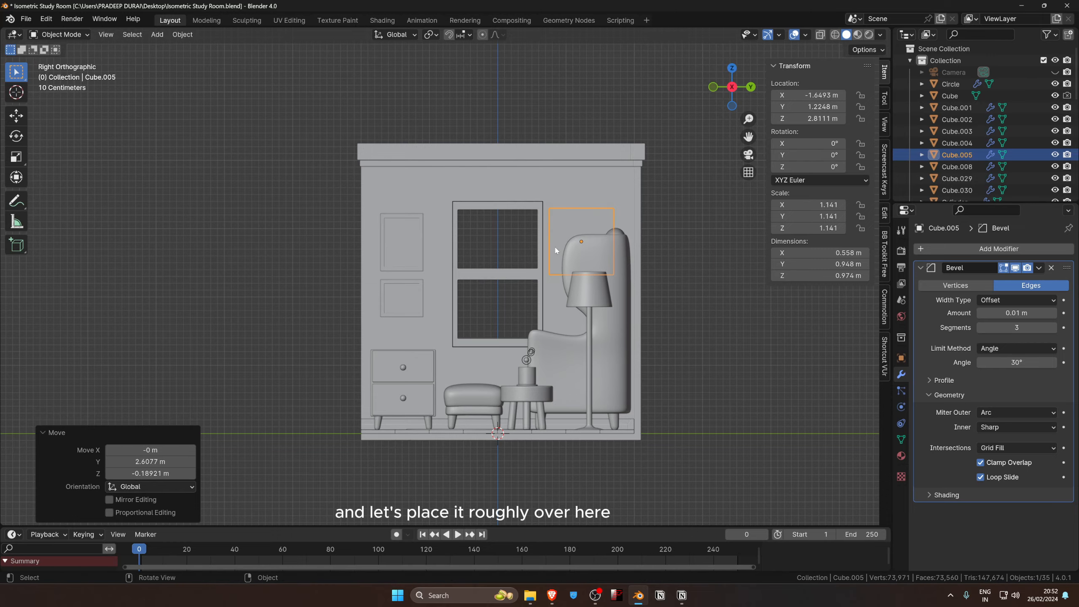
Scale the duplicated box by about 1.68 along Z and about 1.17 along Y.
middle_click_drag(554, 248, 529, 192)
scroll(490, 366, "up", 5)
middle_click_drag(489, 366, 508, 351)
scroll(508, 351, "down", 4)
key("s")
key("z")
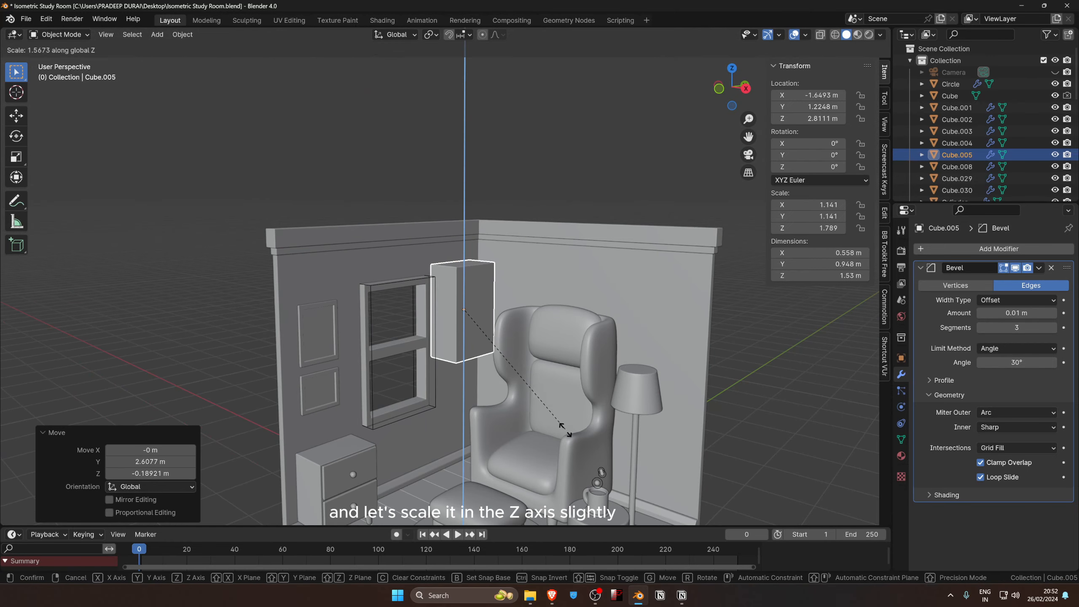
left_click(551, 417)
middle_click_drag(551, 417, 467, 405)
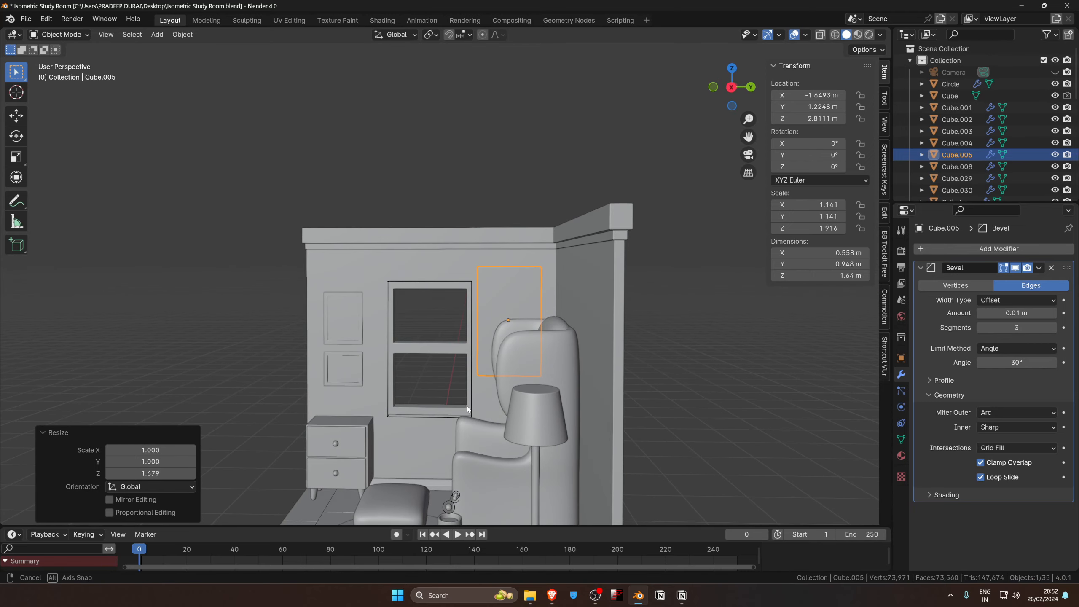
key("s")
key("y")
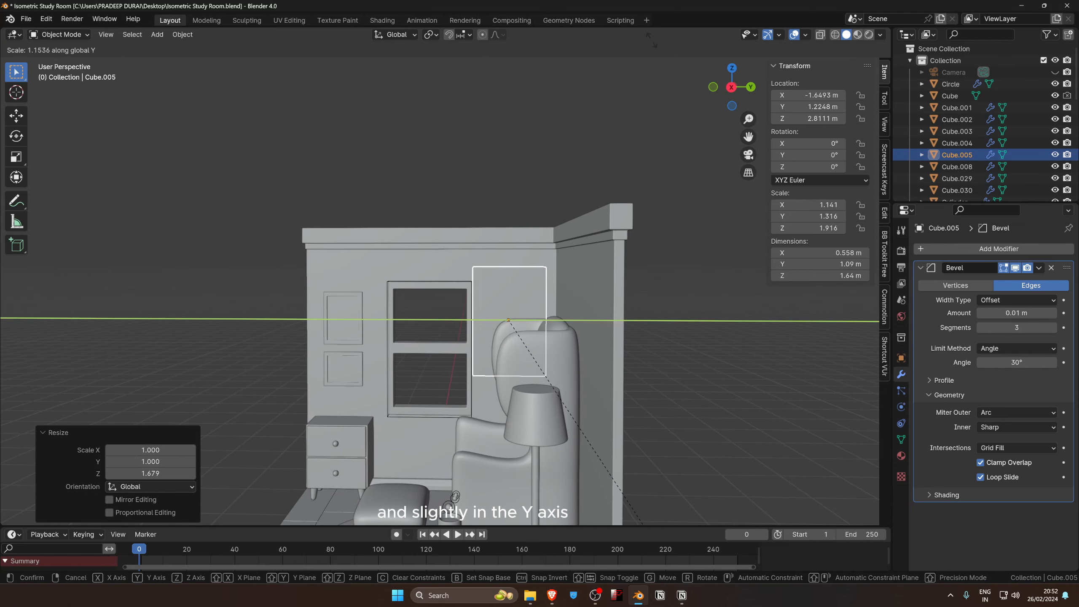
left_click(528, 451)
Move the box about 0.07 m along Y, toward the room corner.
key("g")
key("y")
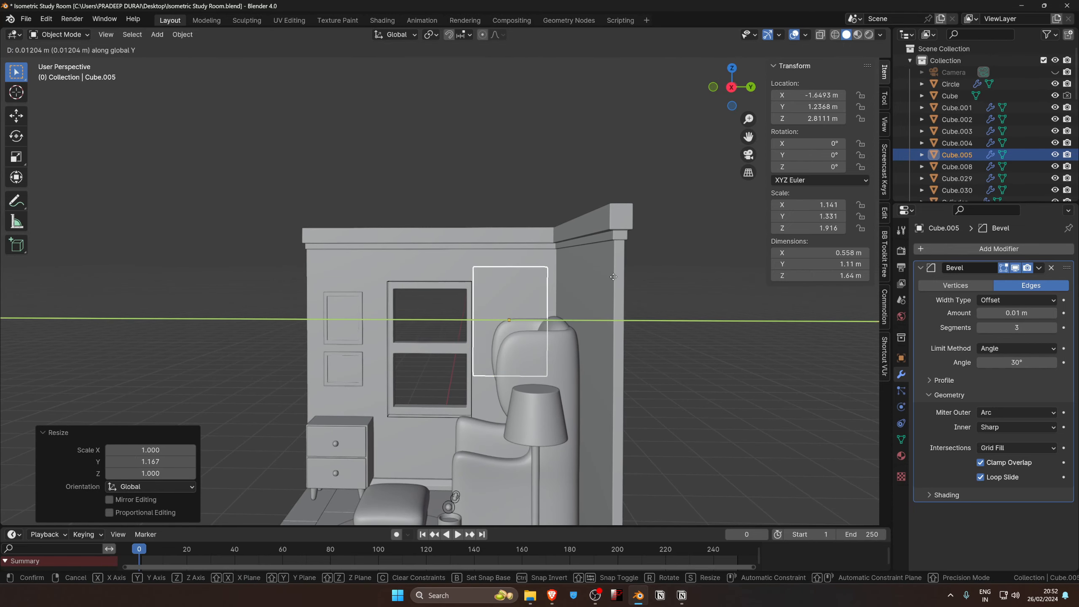
left_click(649, 283)
middle_click_drag(643, 284, 616, 308)
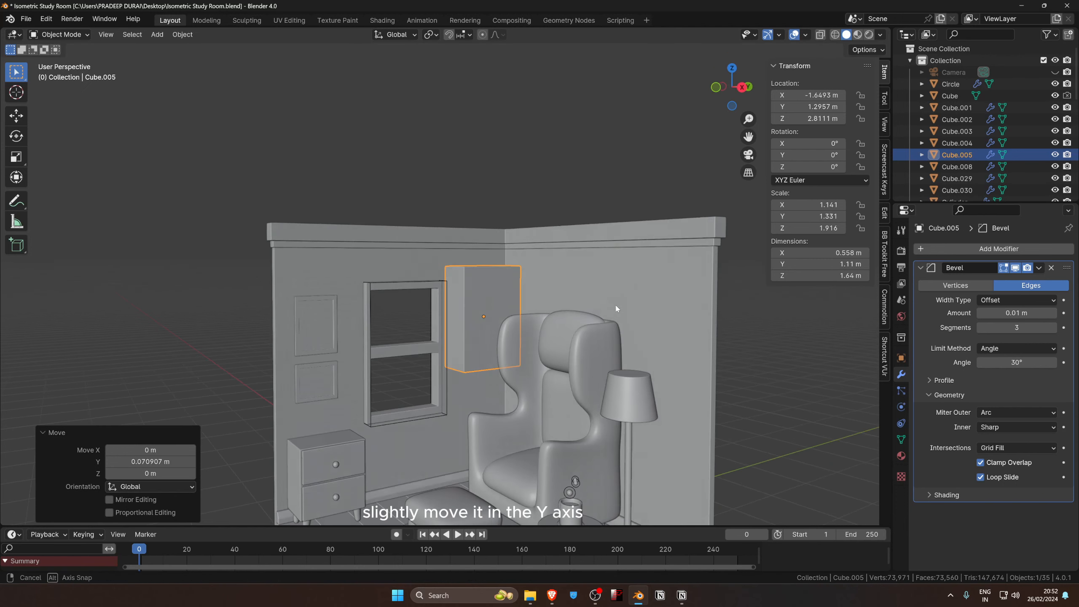
scroll(531, 334, "up", 5)
scroll(525, 340, "down", 3)
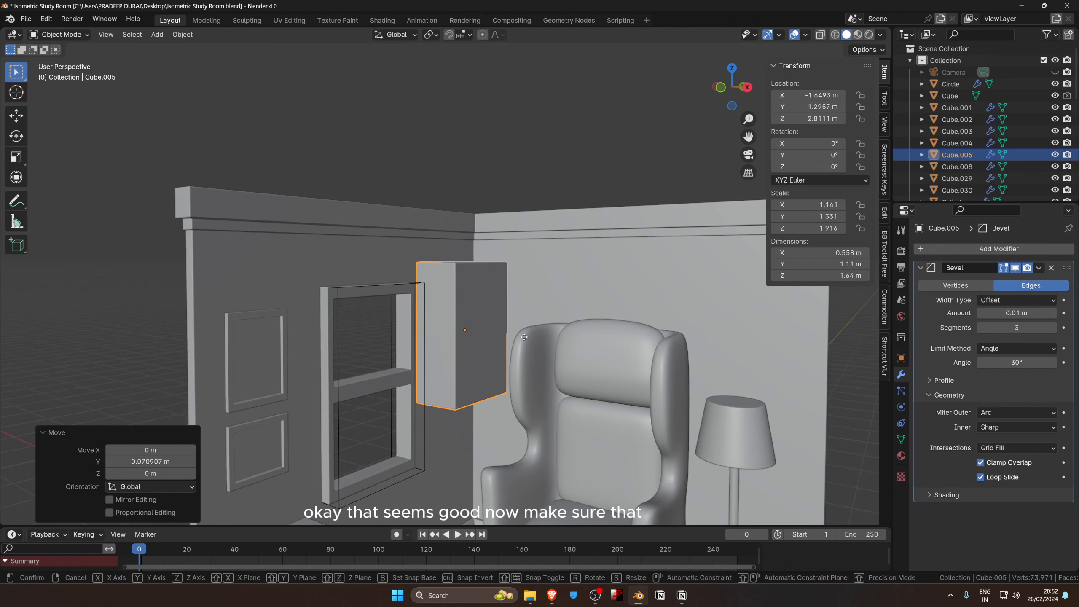
Lower the box about 0.24 m along Z so its top lines up with the top of the window frame.
key("g")
key("z")
left_click(544, 493)
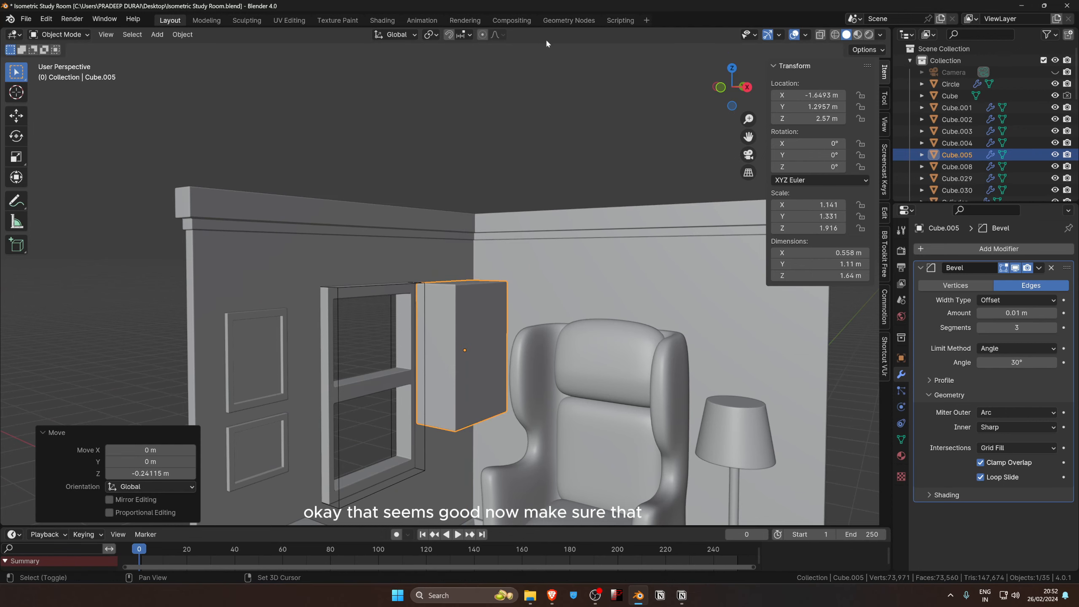
middle_click_drag(432, 350, 427, 247)
scroll(494, 234, "up", 3)
scroll(493, 298, "up", 2)
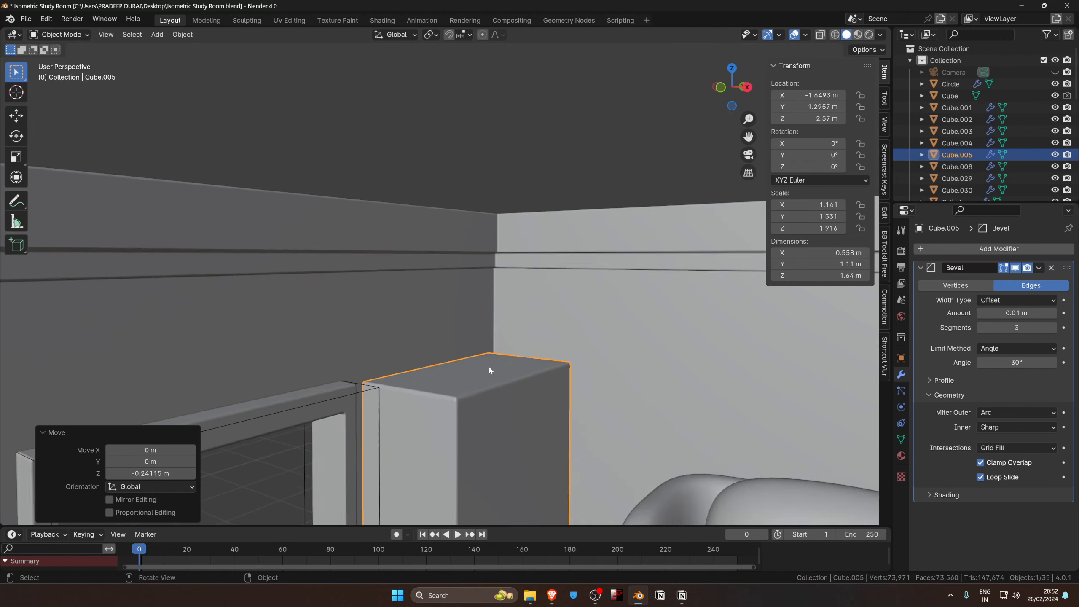
middle_click_drag(491, 365, 419, 344)
key("g")
key("z")
left_click(610, 410)
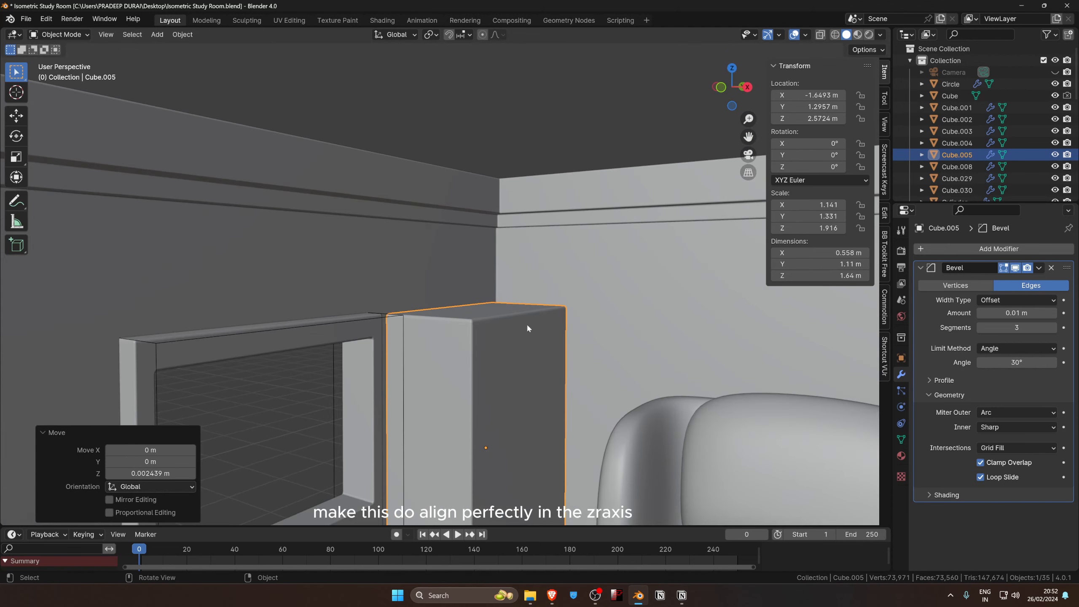
Move the box about -0.06 m along X to sit flush against the window wall.
middle_click_drag(313, 320, 436, 294)
key("KP_7")
key("g")
key("x")
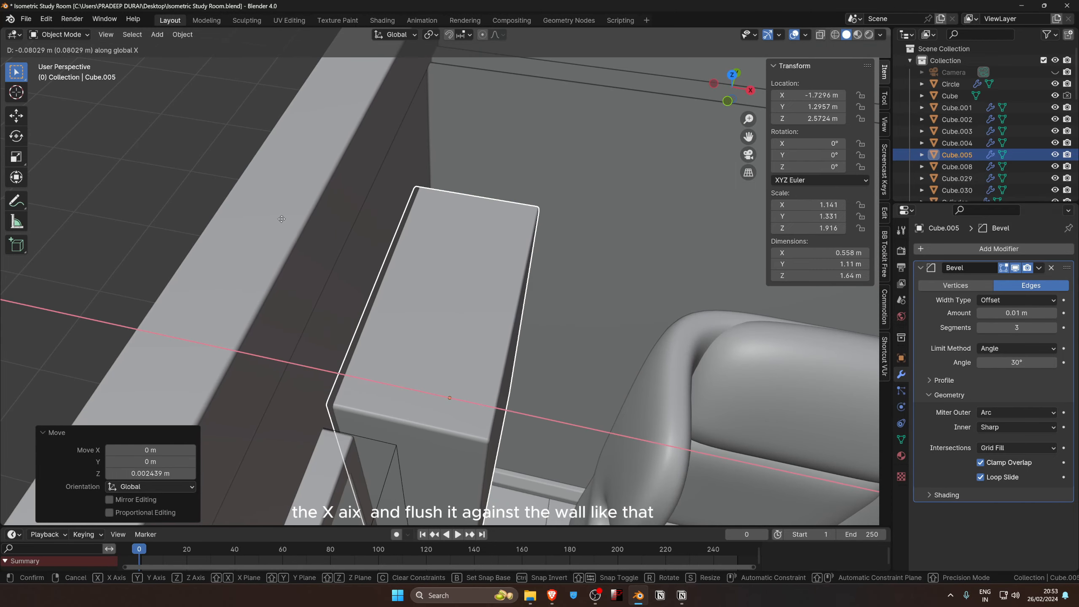
left_click(319, 240)
scroll(413, 273, "down", 4)
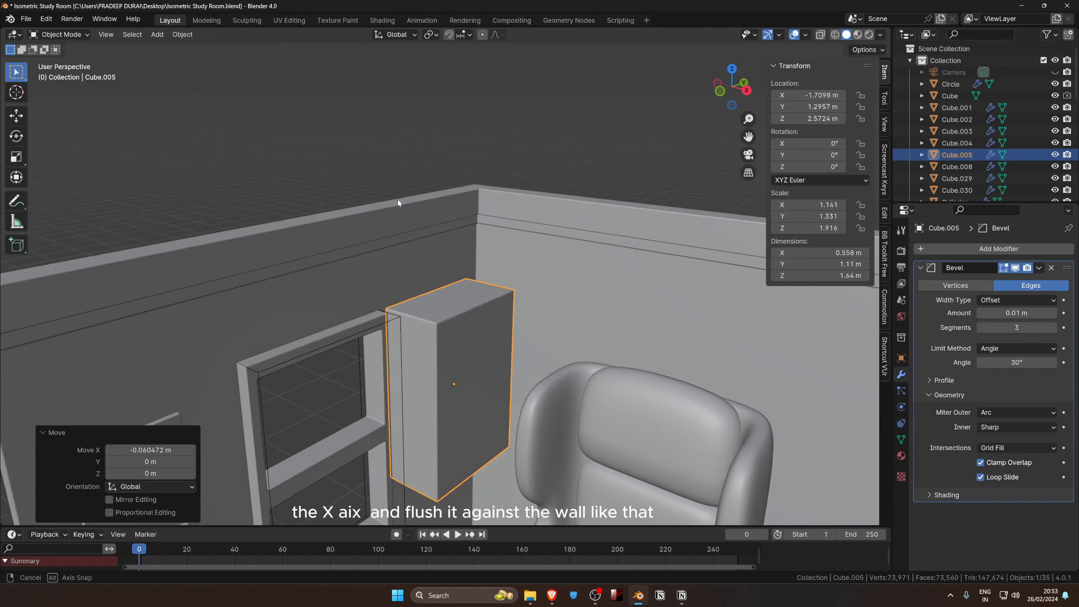
Apply the scale of the wall-mounted box.
middle_click_drag(397, 199, 421, 226)
scroll(422, 226, "up", 6)
key("ctrl+a")
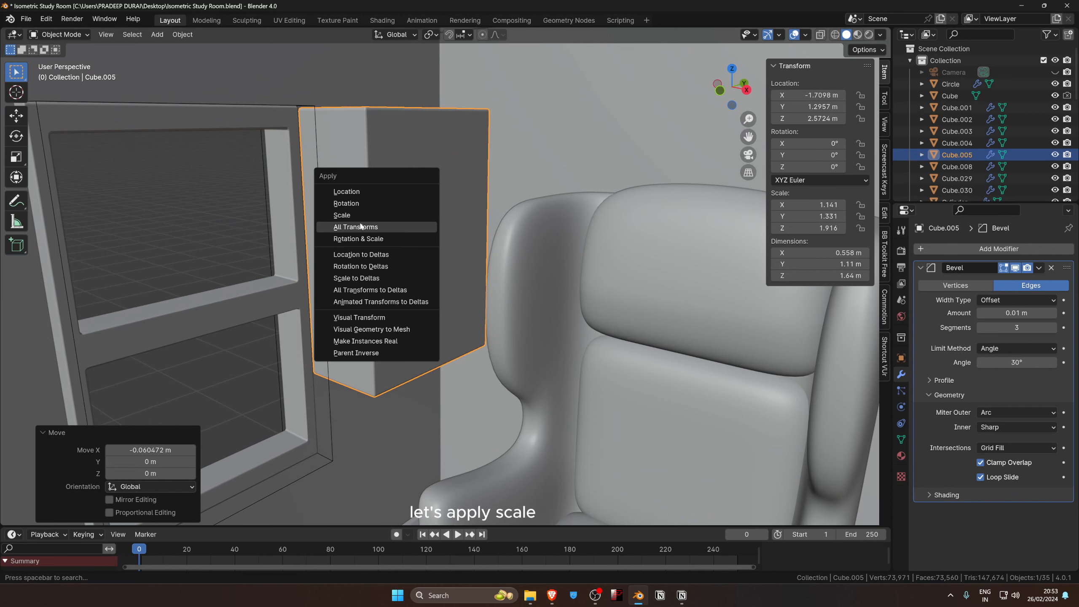
left_click(361, 226)
scroll(402, 218, "up", 5)
scroll(424, 305, "down", 8)
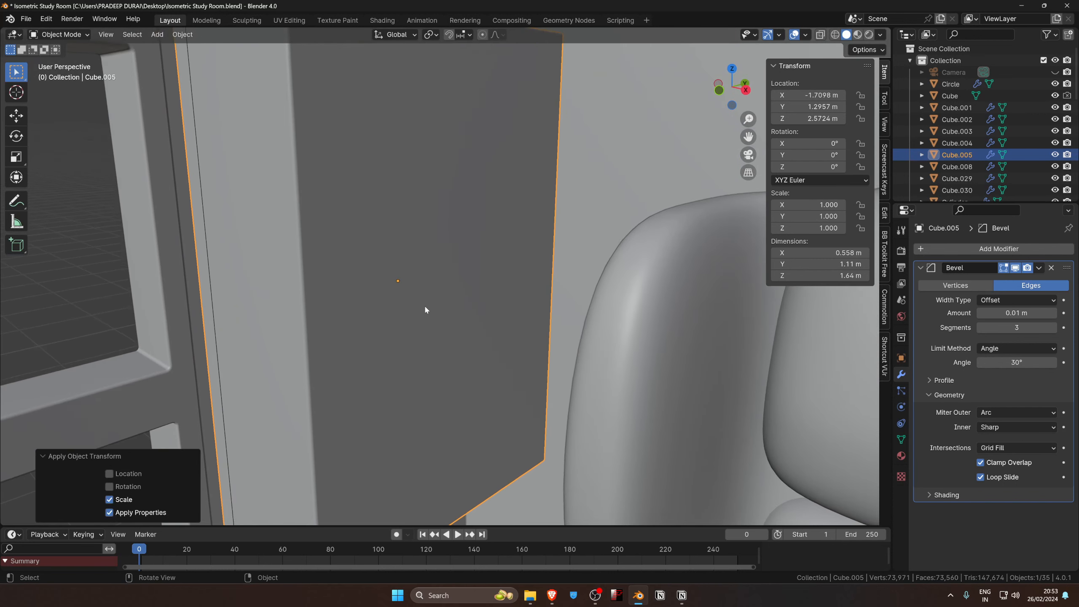
Add two evenly spaced horizontal loop cuts around the box in Edit Mode.
key("Tab")
key("ctrl+r")
key("2")
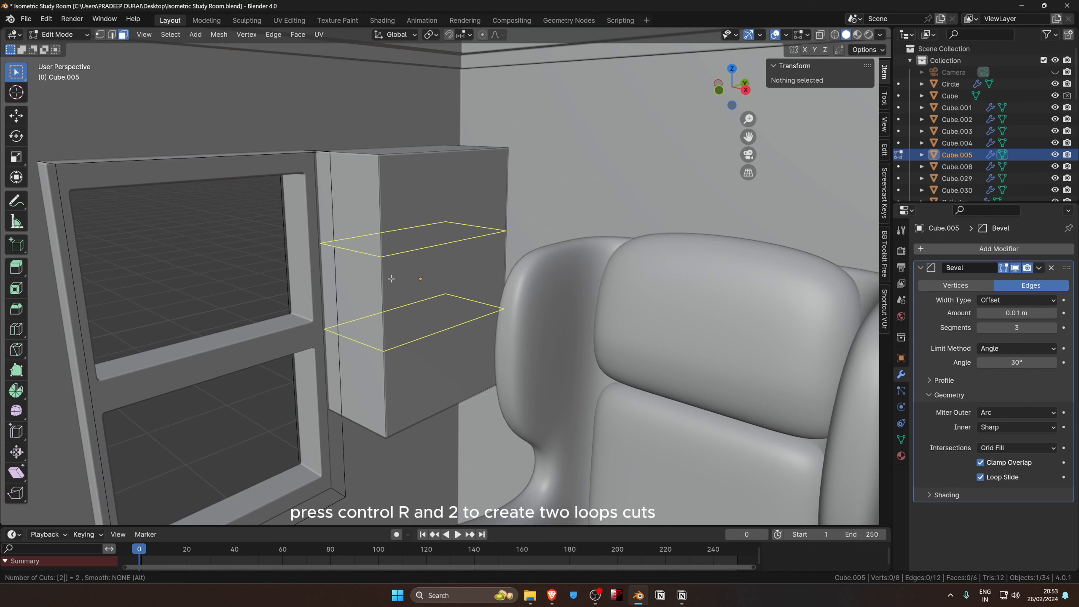
left_click(391, 278)
right_click(393, 276)
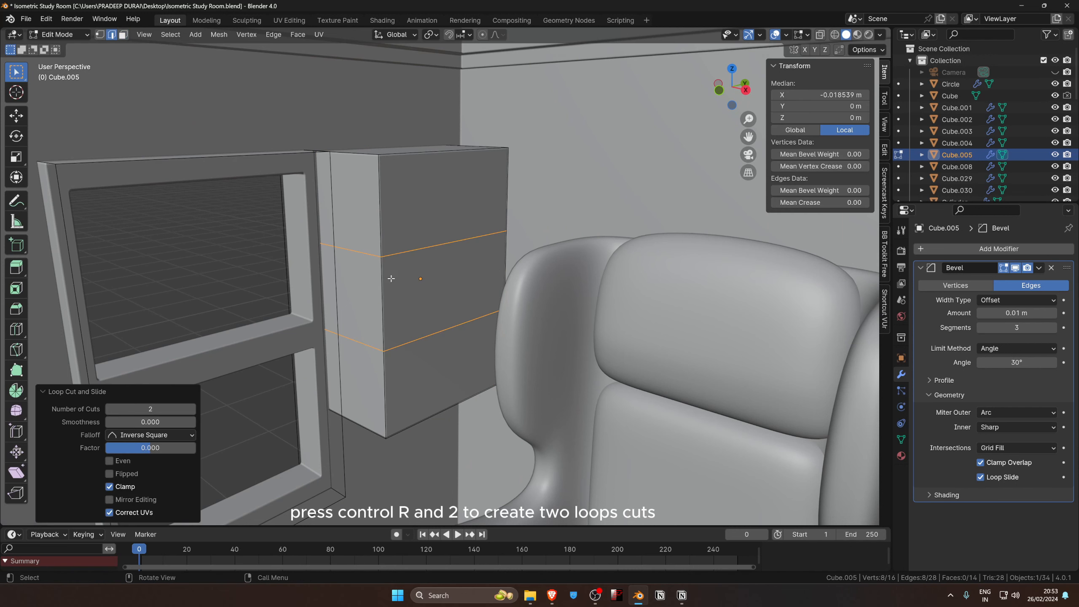
Inset the box's three front faces individually with a thickness of about 0.057 m.
key("3")
left_click(420, 215)
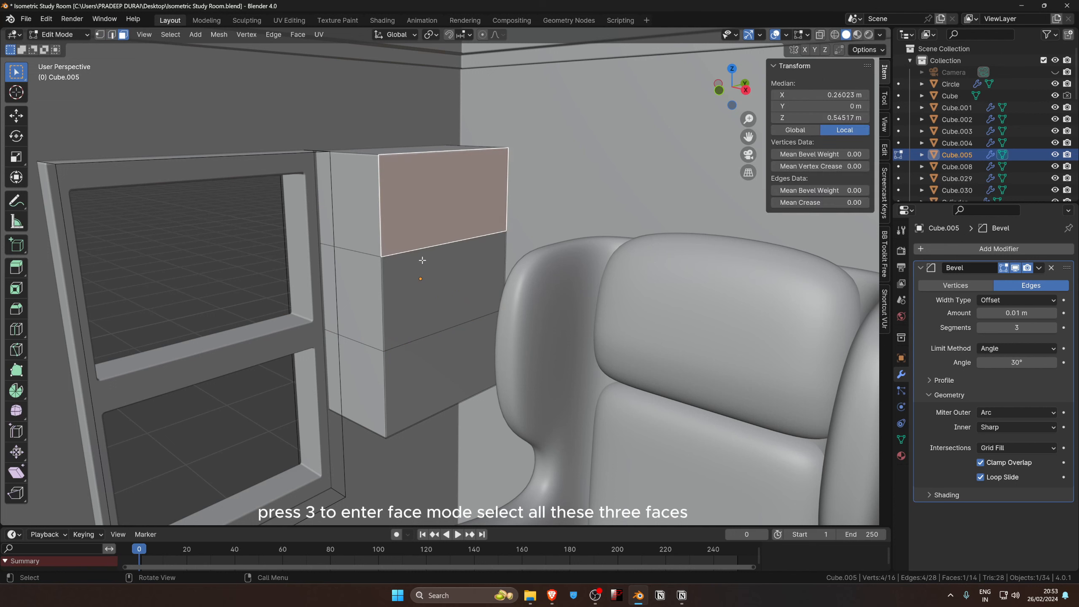
left_click(423, 312, "shift")
left_click(488, 316, "shift")
middle_click_drag(488, 316, 483, 349)
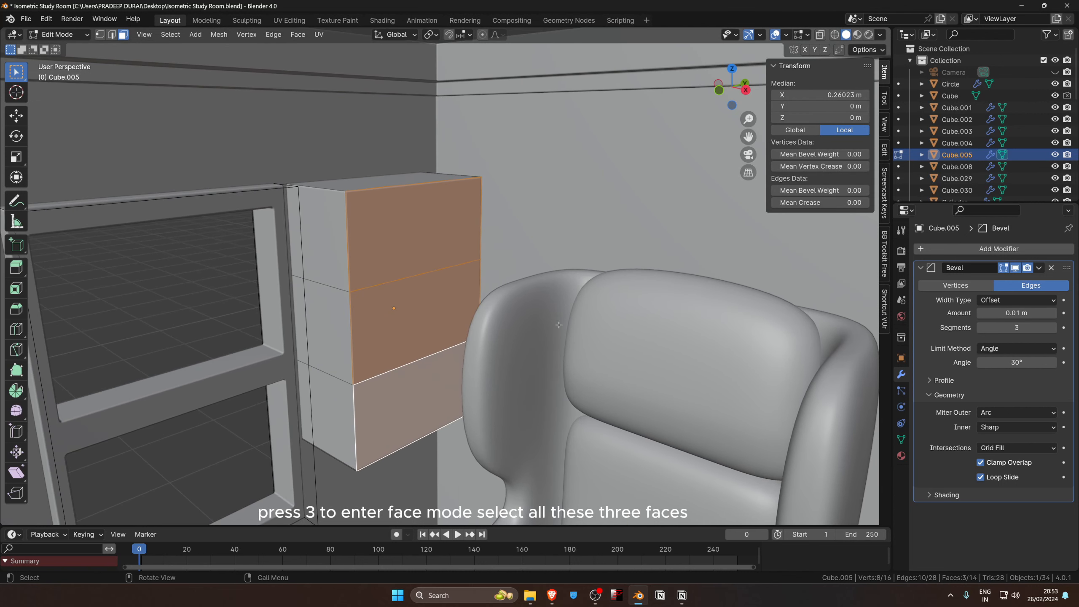
key("i")
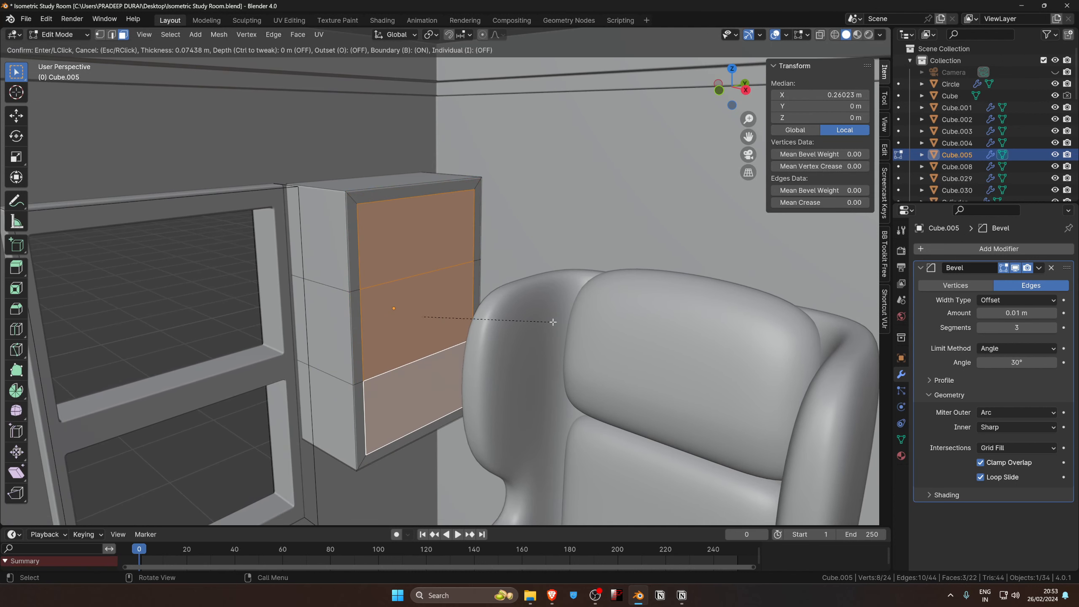
key("i")
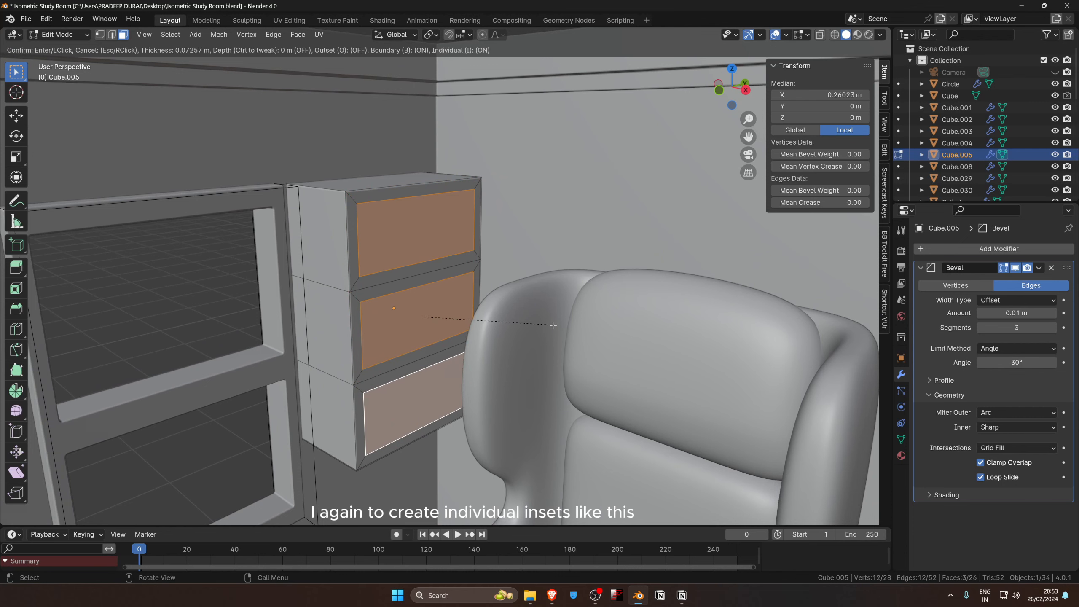
left_click(553, 326)
Extrude the three inset faces inward to hollow out the shelf compartments and return to Object Mode.
middle_click_drag(510, 309, 528, 327)
key("e")
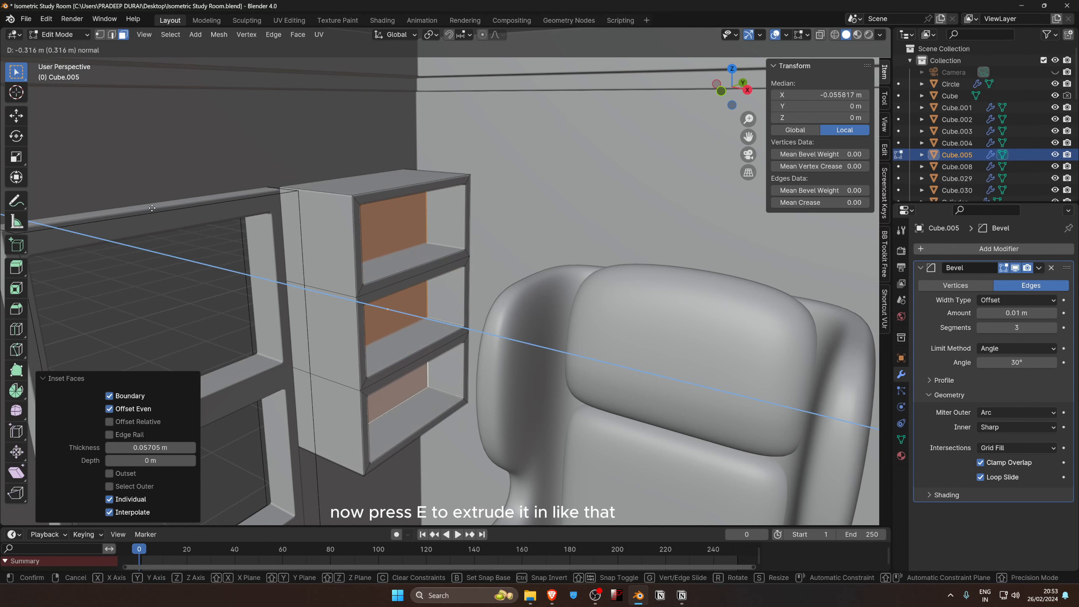
left_click(86, 185)
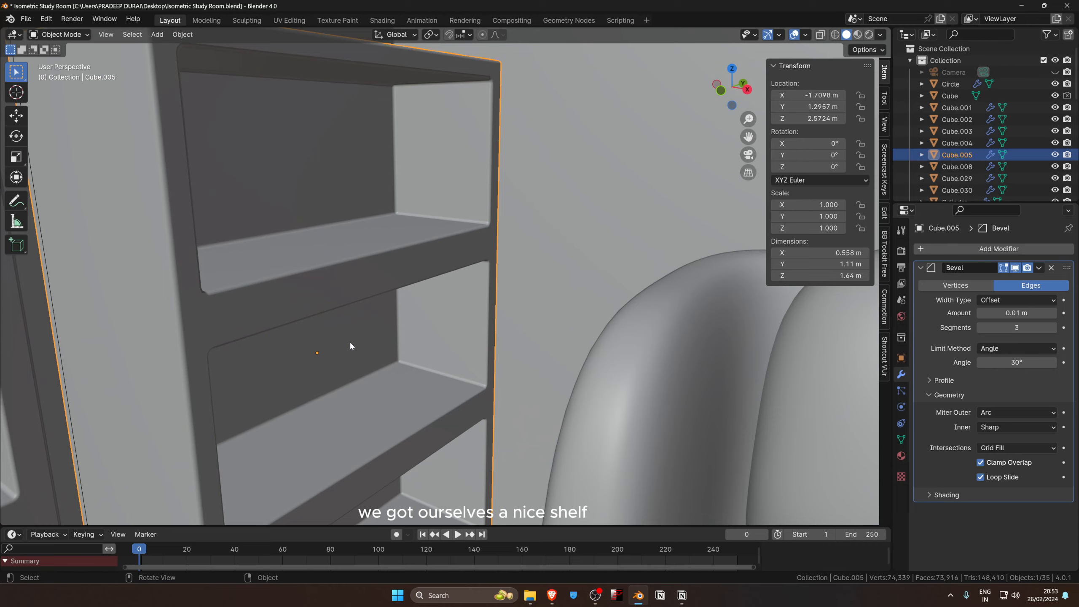
scroll(349, 341, "down", 3)
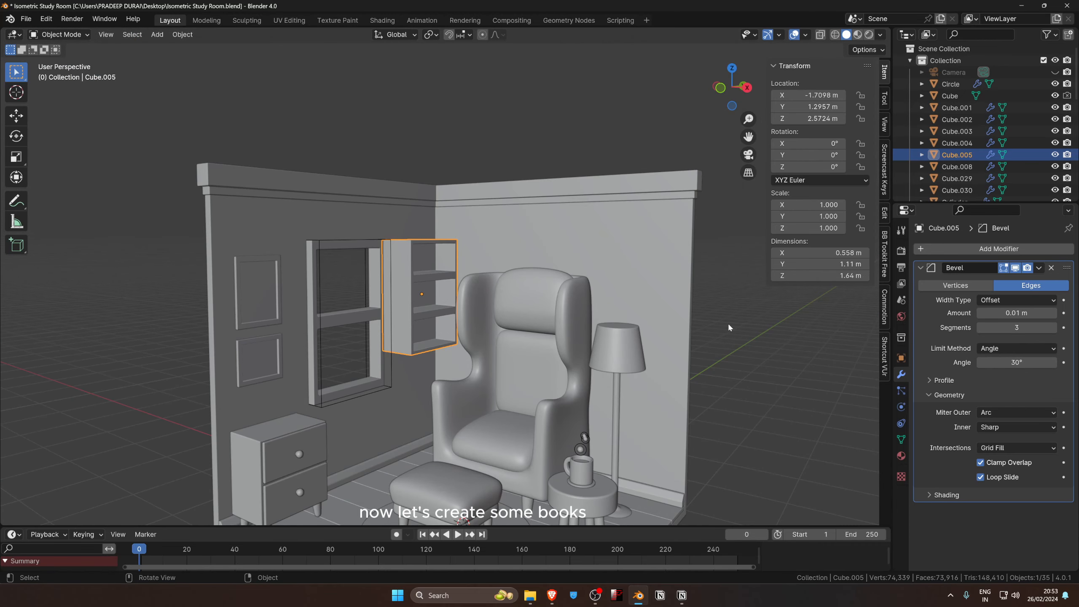
Add a cube for a book and isolate it in local view.
scroll(728, 322, "down", 3)
key("shift+a")
mouse_move(505, 300)
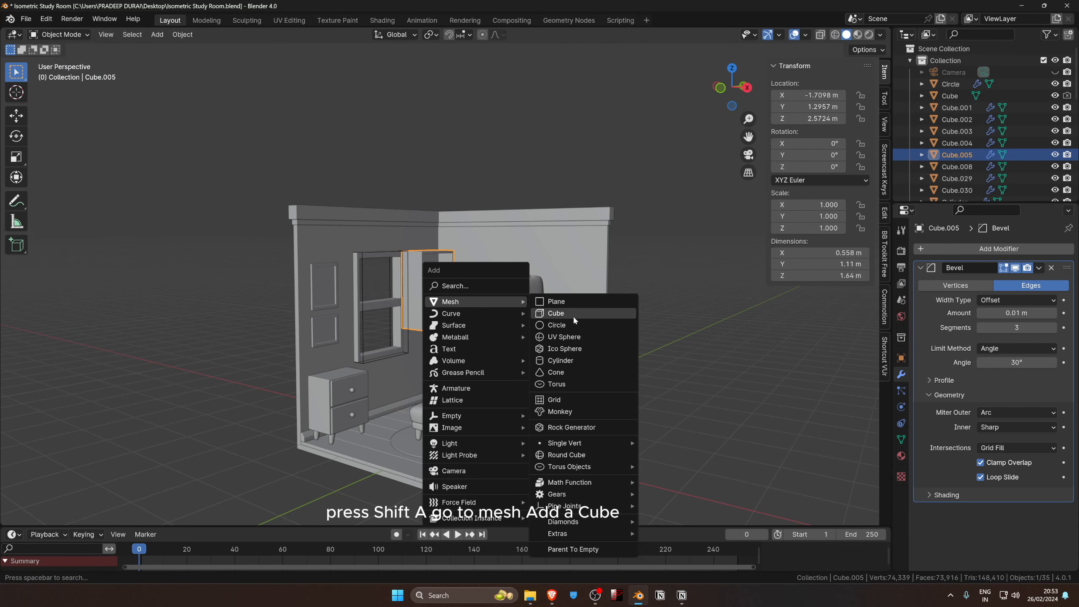
left_click(556, 313)
key("KP_Divide")
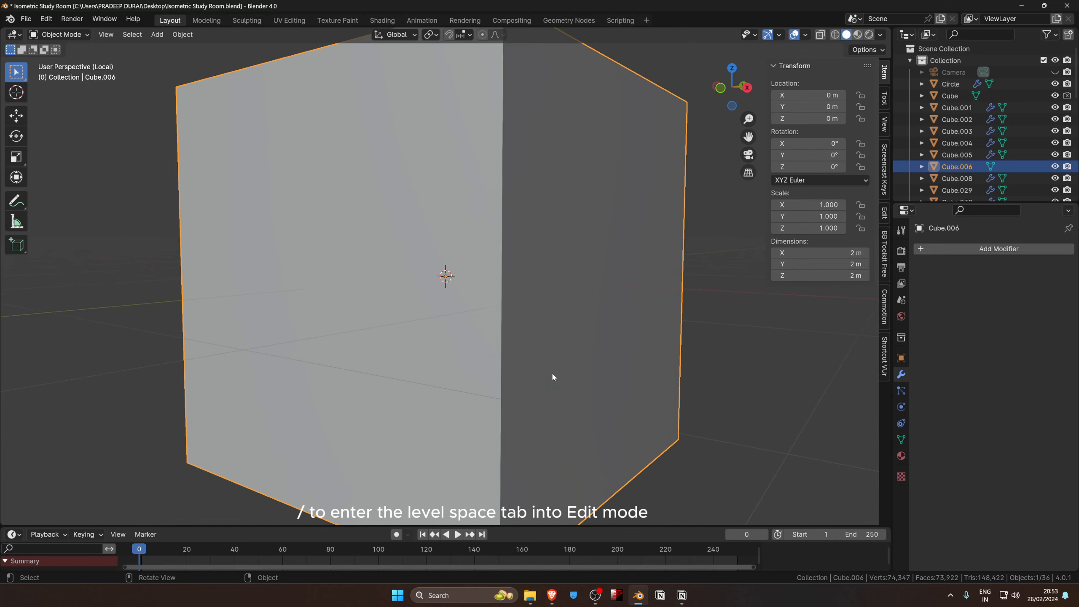
middle_click_drag(551, 369, 617, 421)
Scale the cube's mesh by about 0.291 along Z and about 0.659 along Y in Edit Mode.
key("Tab")
key("s")
key("z")
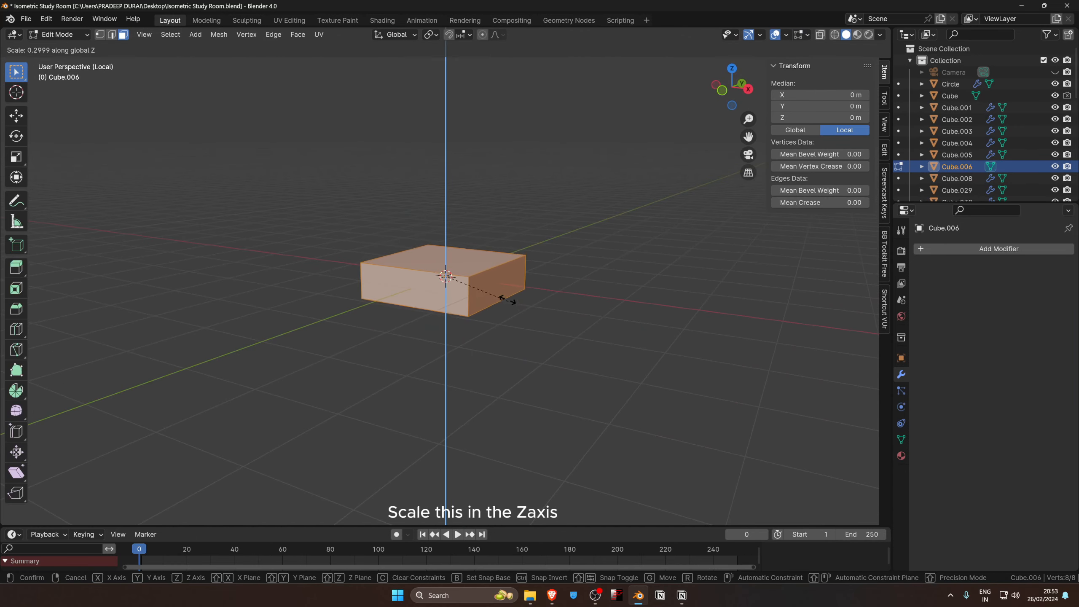
left_click(505, 306)
middle_click_drag(505, 305, 513, 381)
middle_click_drag(630, 498, 613, 477)
key("s")
key("y")
left_click(573, 428)
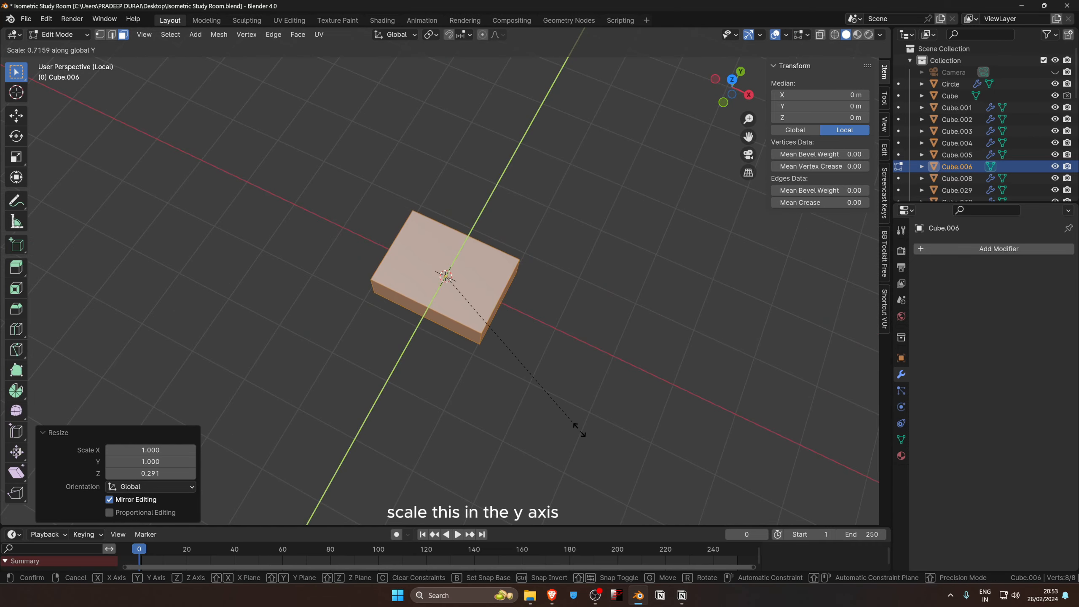
middle_click_drag(574, 428, 551, 354)
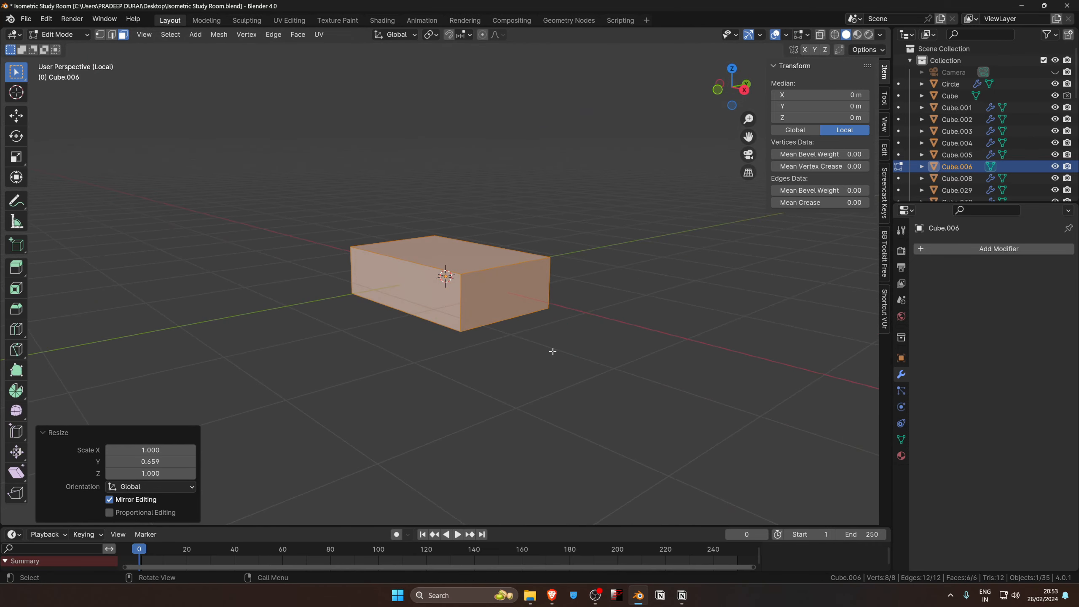
Flatten the book block further by scaling it about 0.465 along Z.
key("s")
key("z")
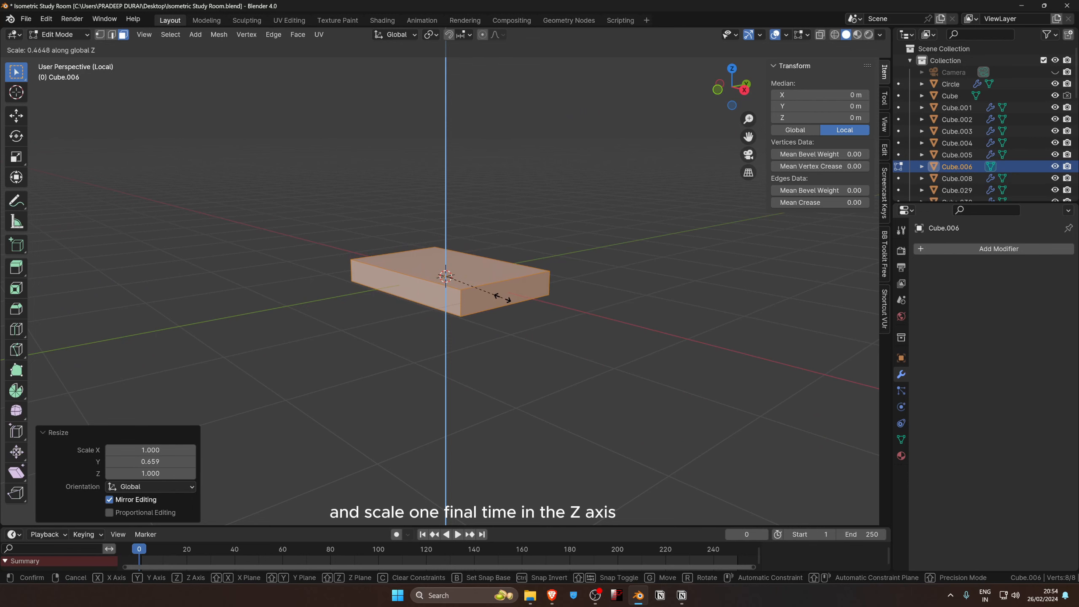
left_click(500, 301)
scroll(501, 301, "up", 2)
mouse_move(501, 301)
middle_mouse_down()
mouse_move(508, 342)
mouse_move(495, 314)
middle_mouse_up()
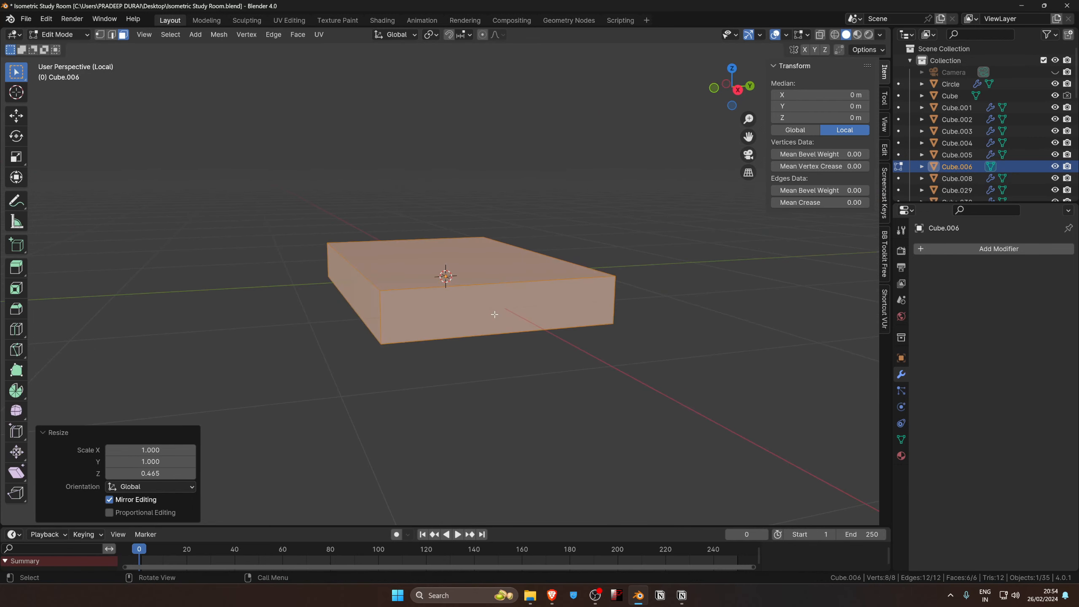
Select the book block's front and back end faces and the long fore-edge face between them.
left_click(494, 314)
middle_click_drag(572, 324, 457, 283)
left_click(459, 283, "shift")
middle_click_drag(511, 334, 427, 318)
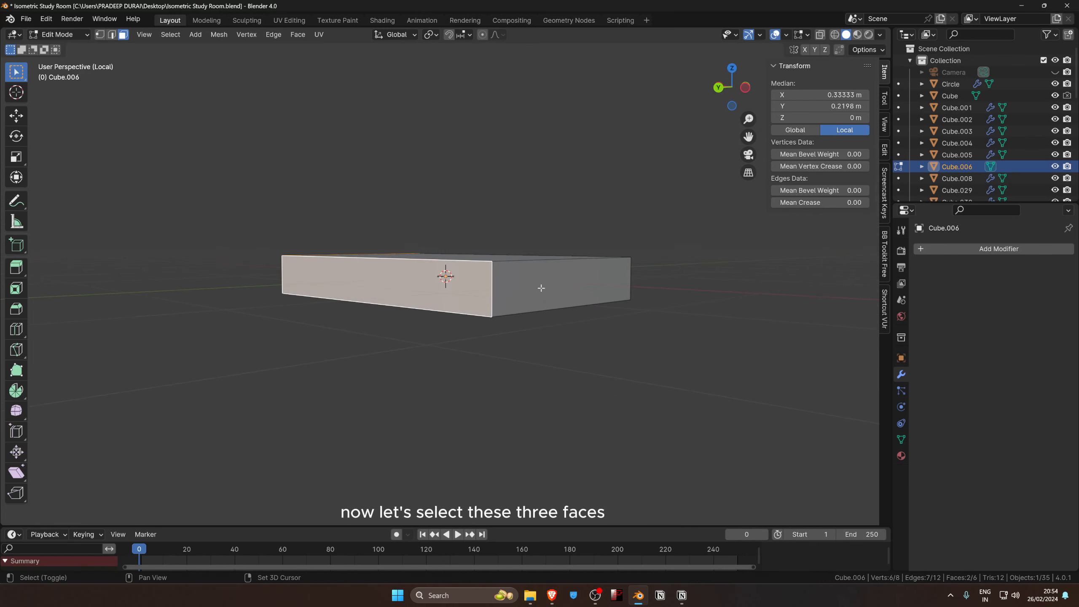
left_click(540, 287, "shift")
middle_click_drag(540, 288, 703, 296)
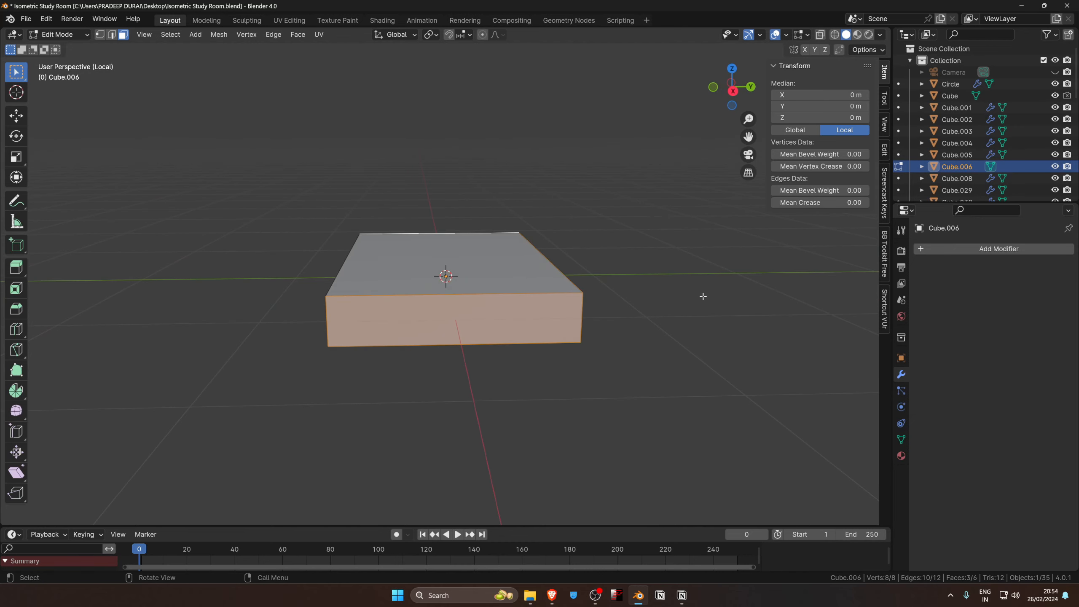
Enable the Screencast Keys overlay and hide the sidebar.
left_click(884, 194)
left_click(782, 66)
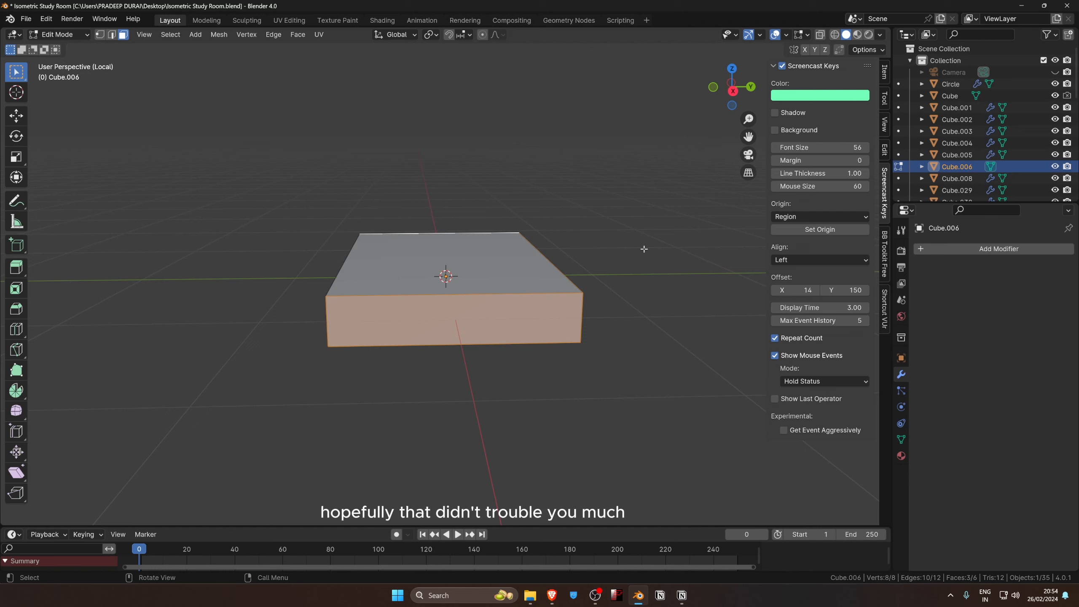
key("n")
Inset the three selected side faces together with a thickness of about 0.039 m.
mouse_move(641, 313)
middle_mouse_down()
mouse_move(569, 368)
mouse_move(628, 421)
middle_mouse_up()
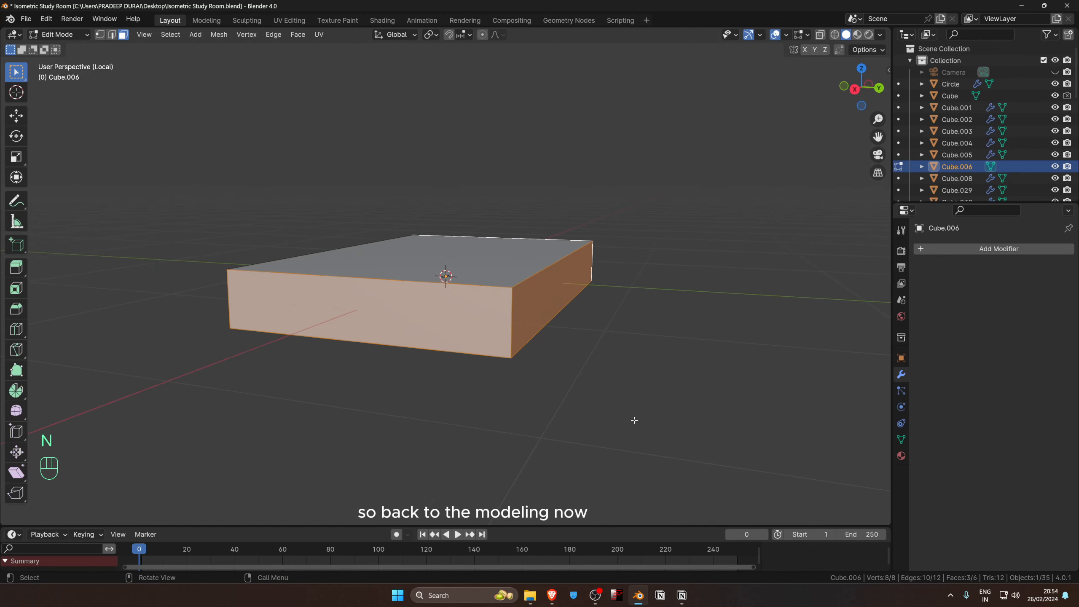
key("i")
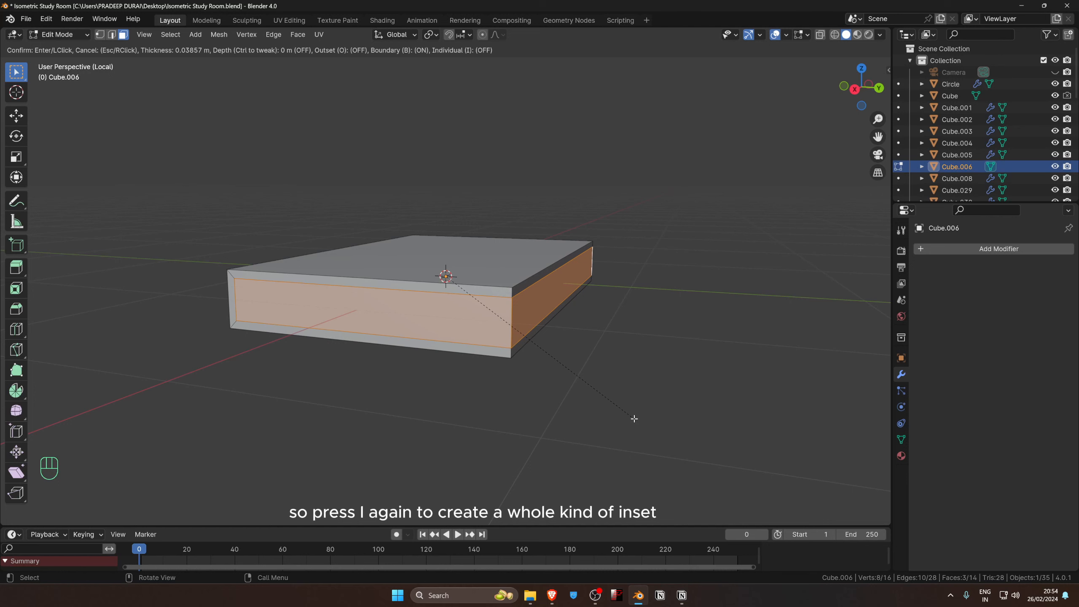
left_click(634, 418)
Extrude the inset faces inward along their normals by about 0.057 m with Offset Even enabled.
middle_click_drag(634, 422, 647, 424)
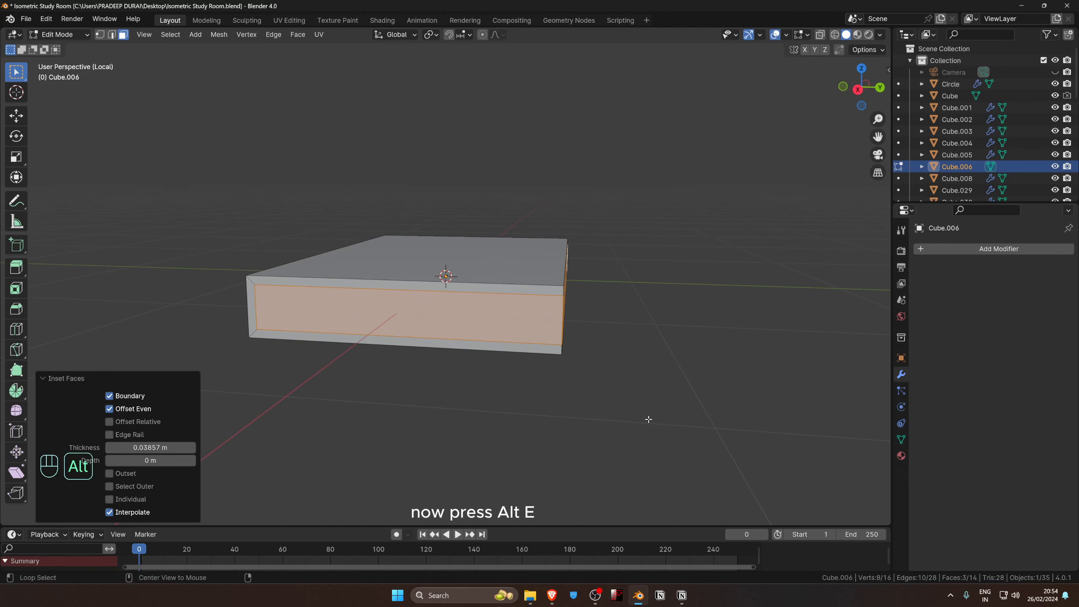
key("alt+e")
left_click(640, 429)
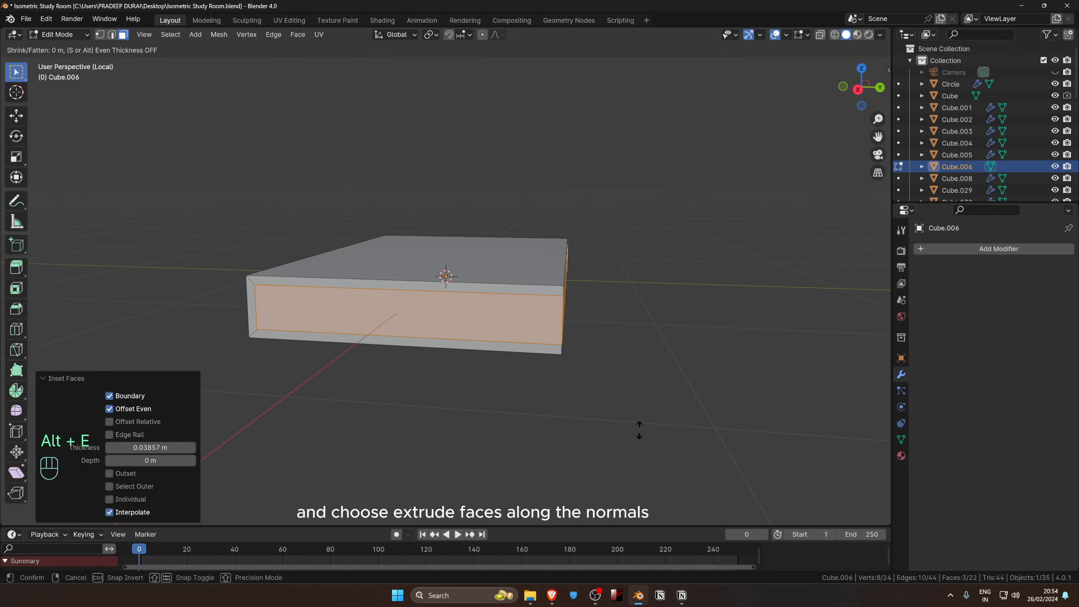
key("shift")
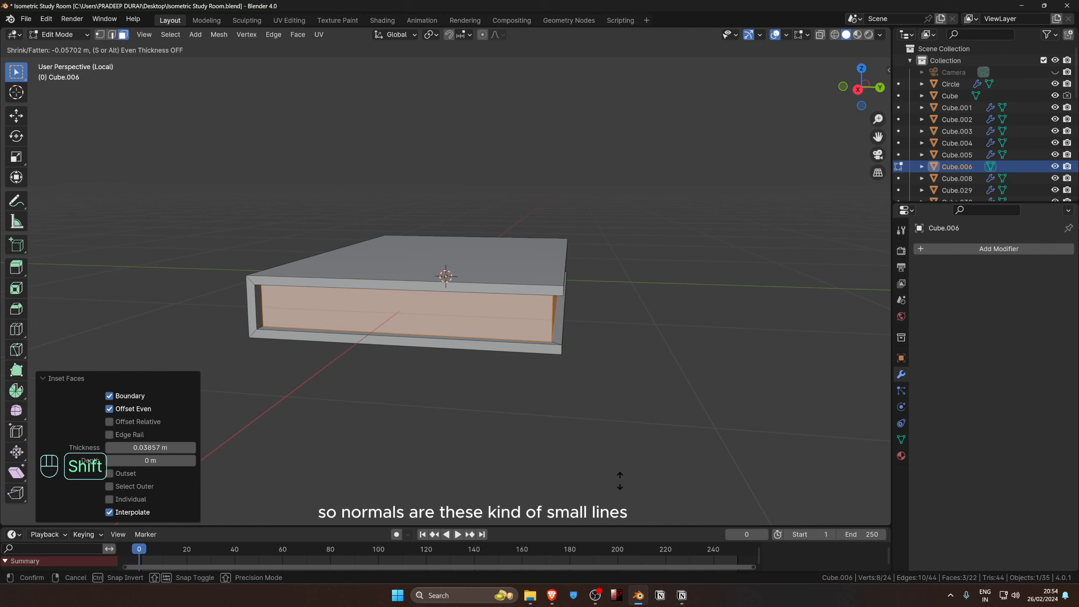
left_click(620, 481)
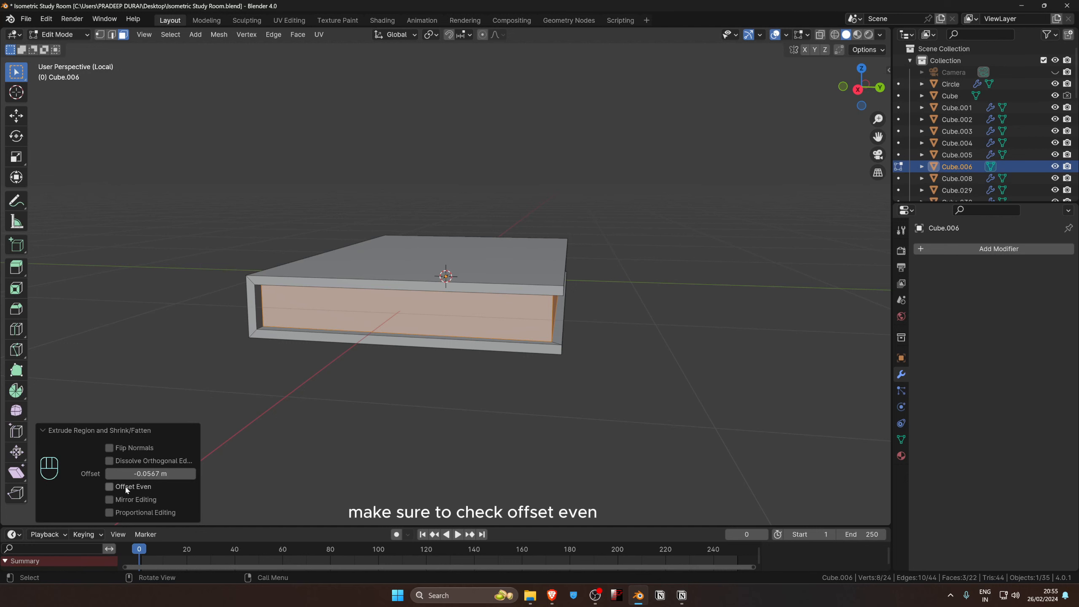
Move the inset vertices on the spine side about 0.055 m along Y to thicken the spine, then return to Object Mode.
key("KP_1")
key("KP_3")
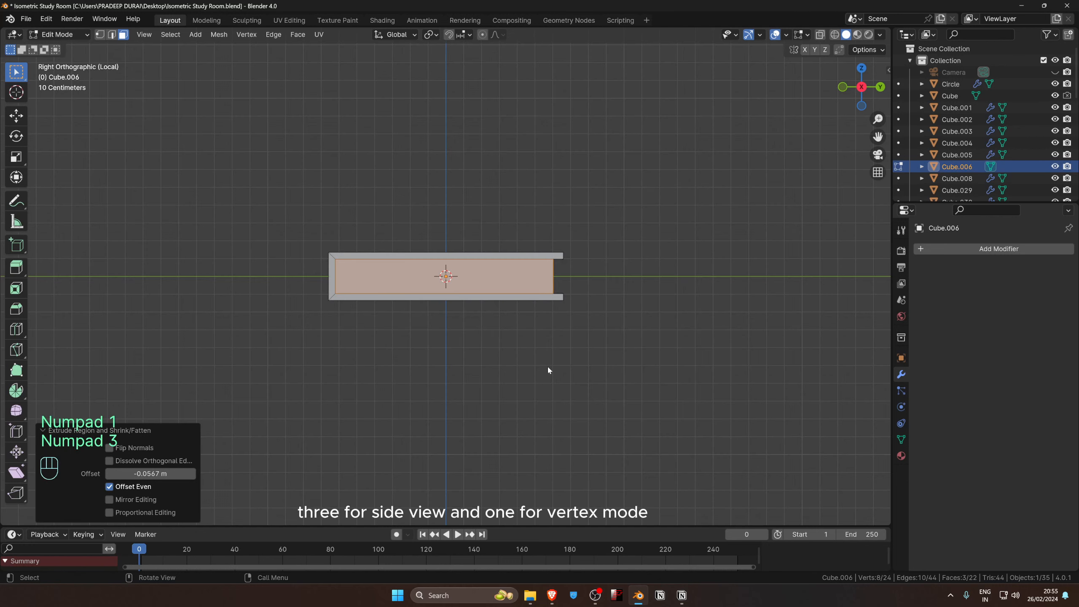
key("1")
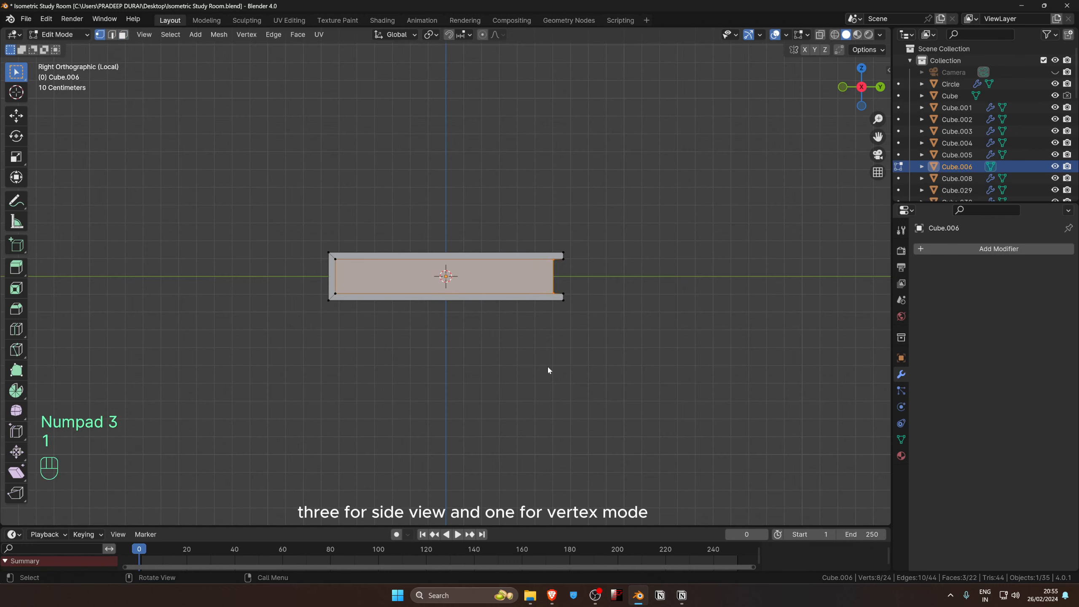
key("alt+z")
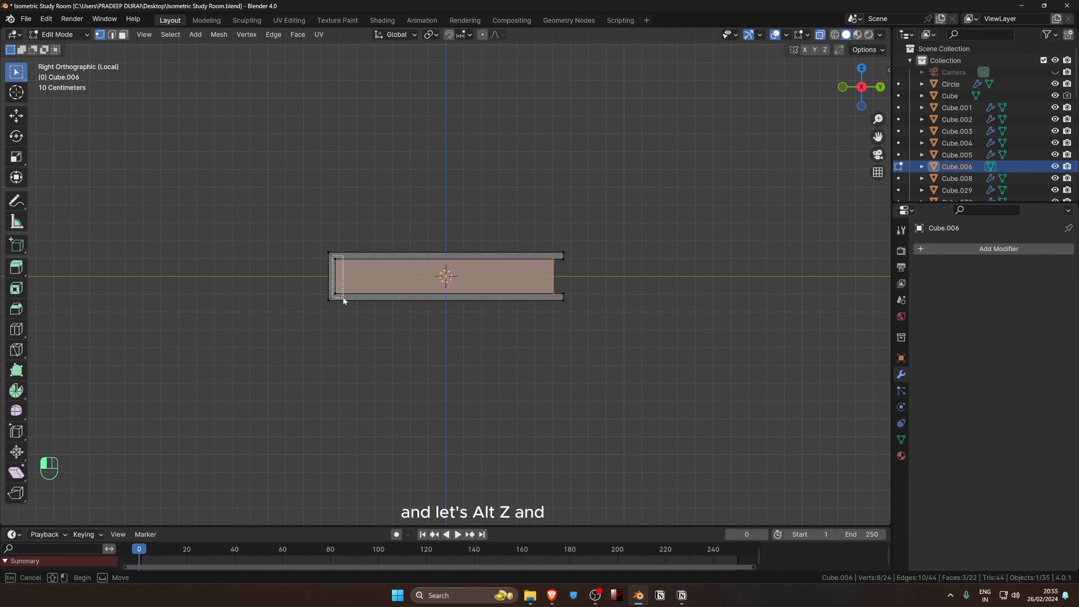
left_click_drag(343, 300, 343, 300)
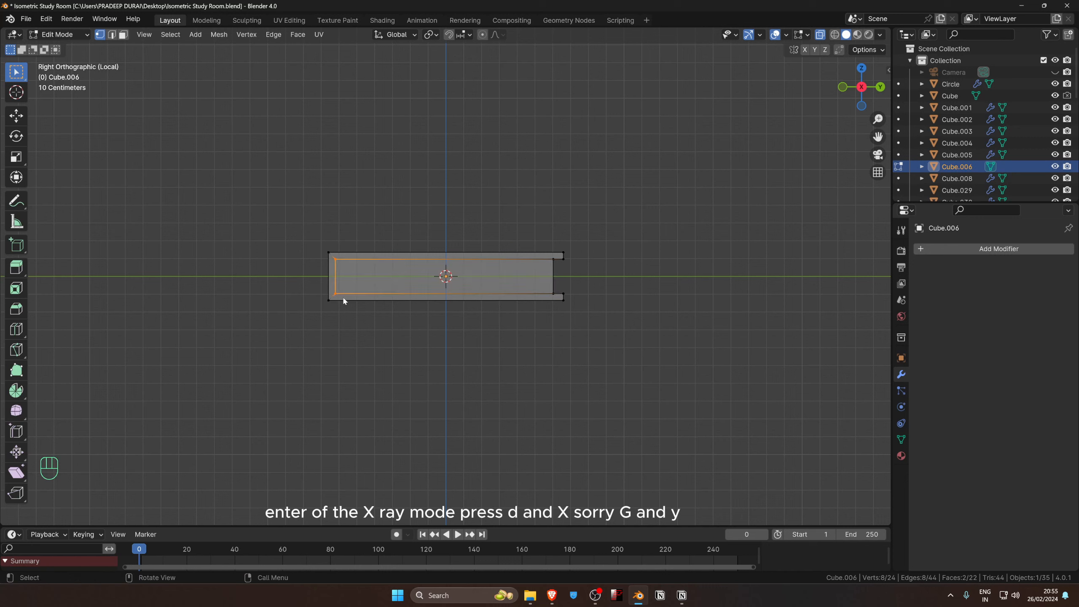
key("g")
key("x")
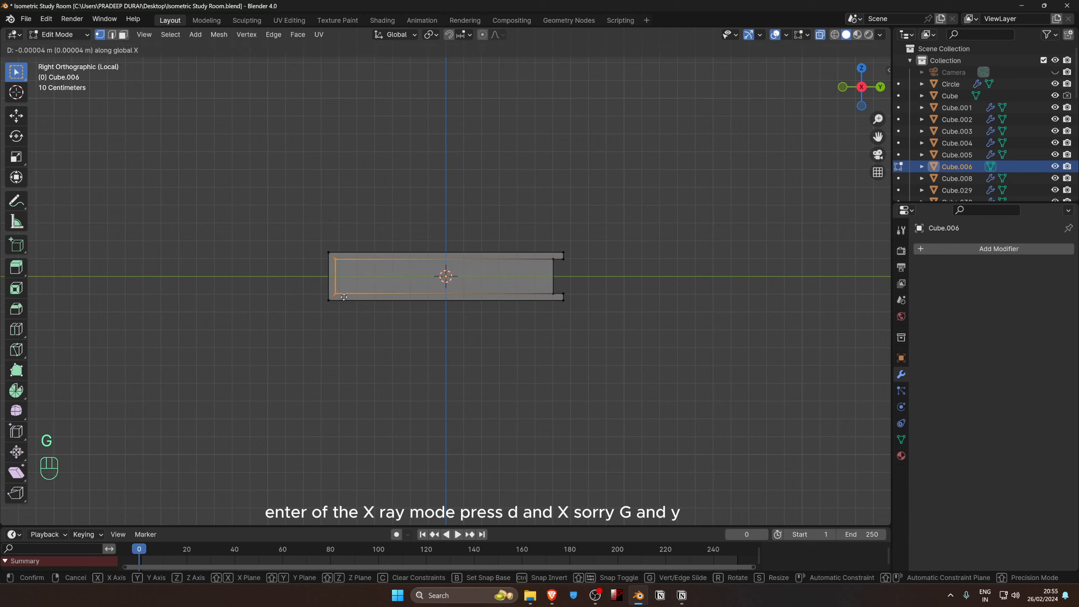
key("y")
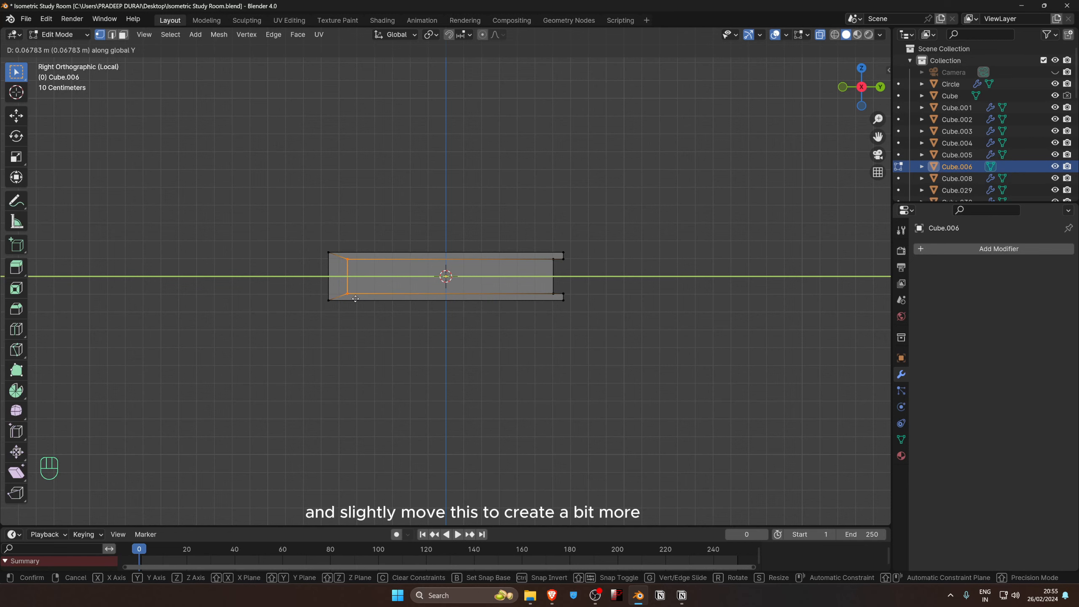
left_click(356, 303)
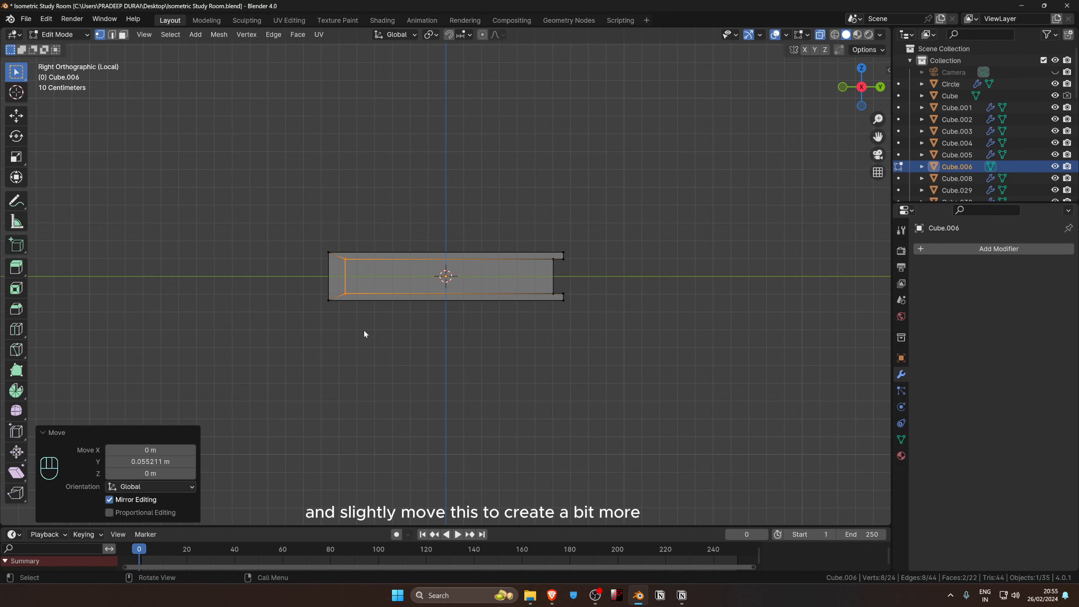
key("alt+z")
mouse_move(363, 329)
middle_mouse_down()
mouse_move(318, 311)
mouse_move(356, 336)
middle_mouse_up()
key("Tab")
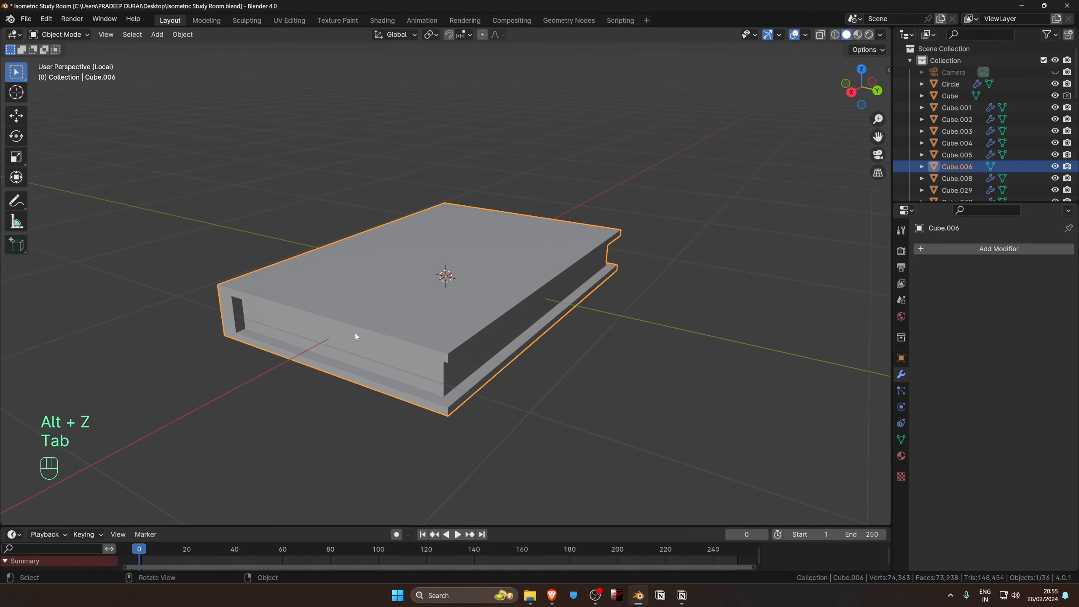
Add a Bevel modifier to the book with an amount of 0.007 m and 3 segments.
left_click(854, 249)
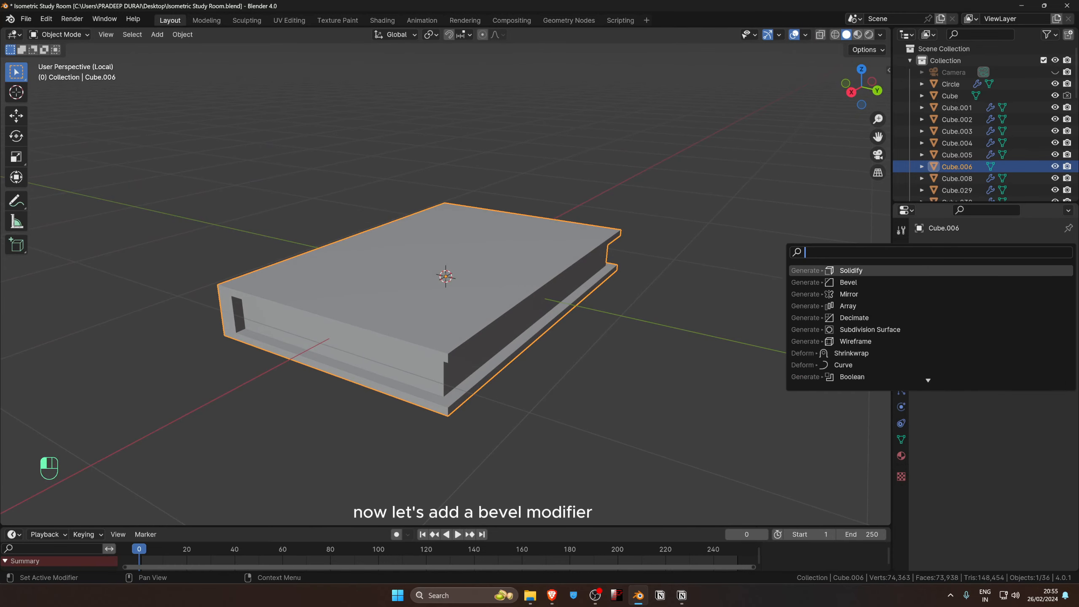
left_click(854, 285)
left_click_drag(1016, 327, 1037, 314)
Apply Shade Auto Smooth to the book and enable Harden Normals in its Bevel modifier.
right_click(581, 274)
mouse_move(581, 276)
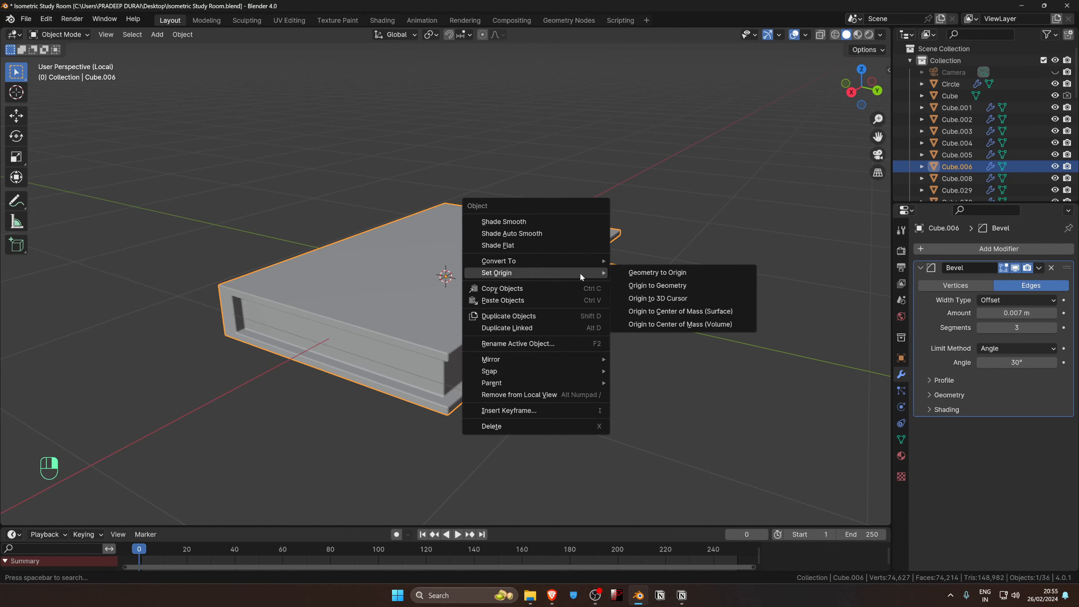
left_click(578, 233)
middle_click_drag(573, 240, 382, 322)
left_click(958, 410)
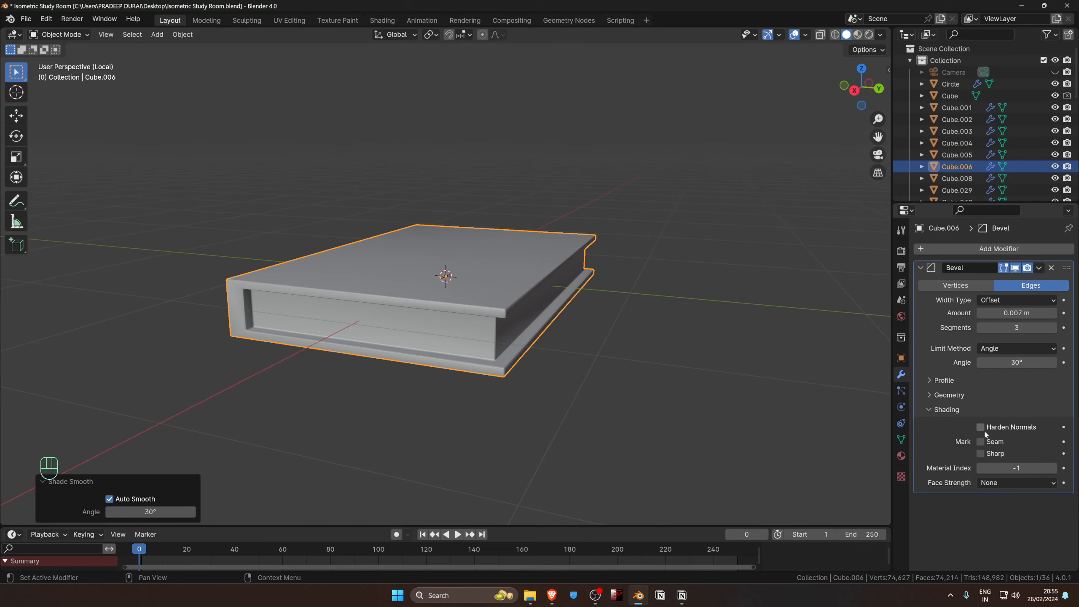
left_click(981, 427)
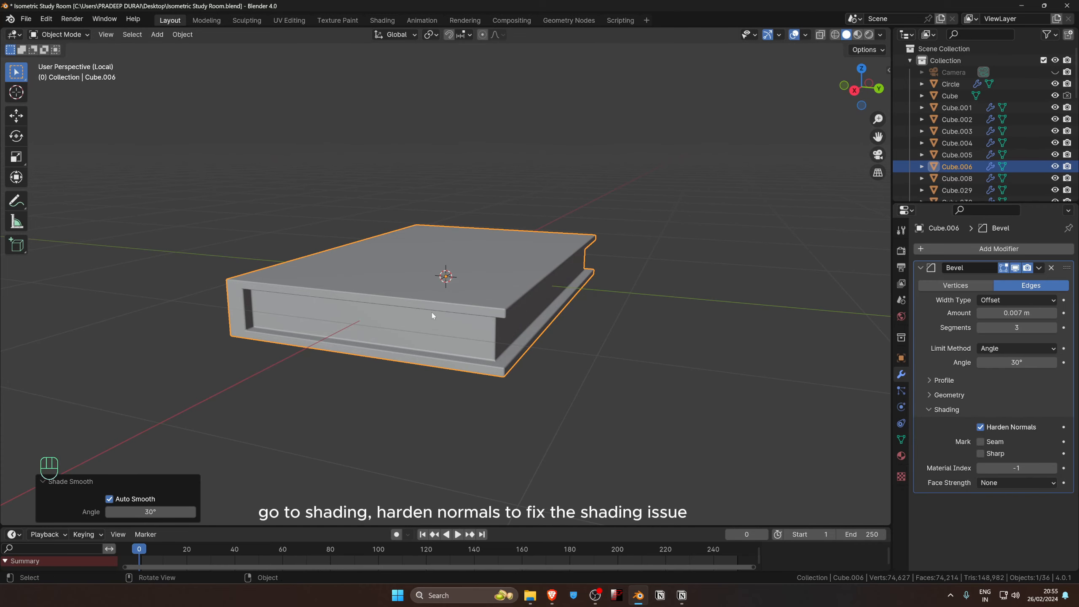
Add one centered horizontal loop cut around the book's spine and page block in Edit Mode.
middle_click_drag(432, 315, 429, 347)
key("Tab")
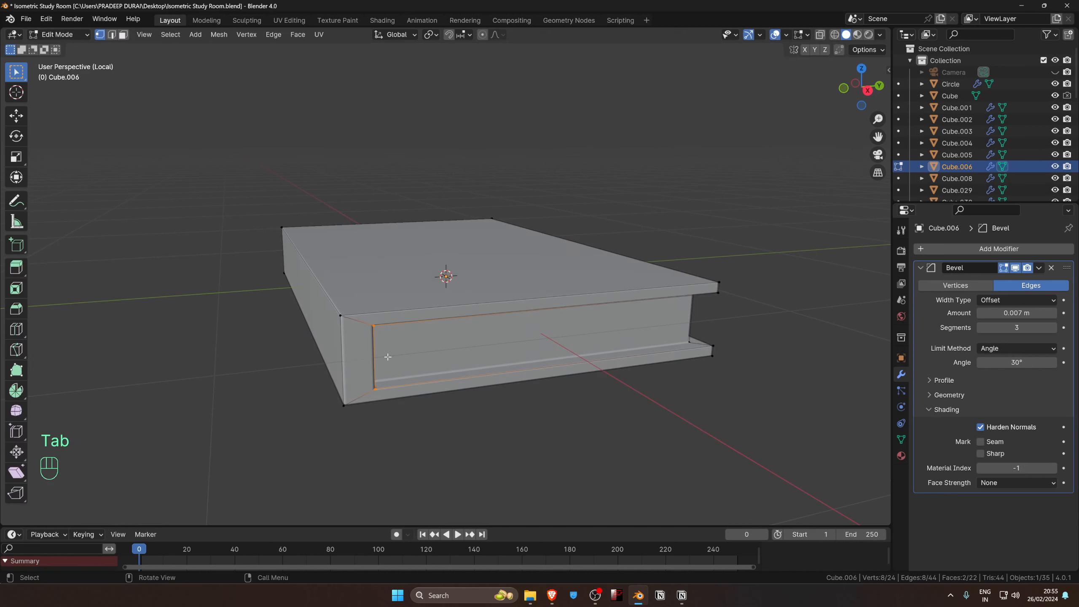
key("ctrl+r")
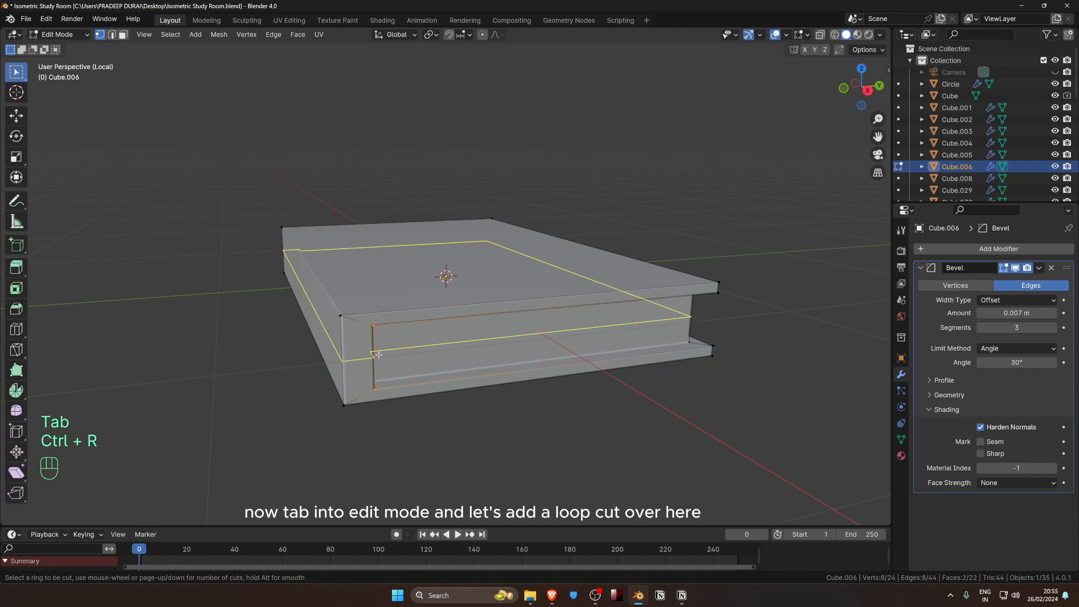
left_click(378, 355)
right_click(418, 373)
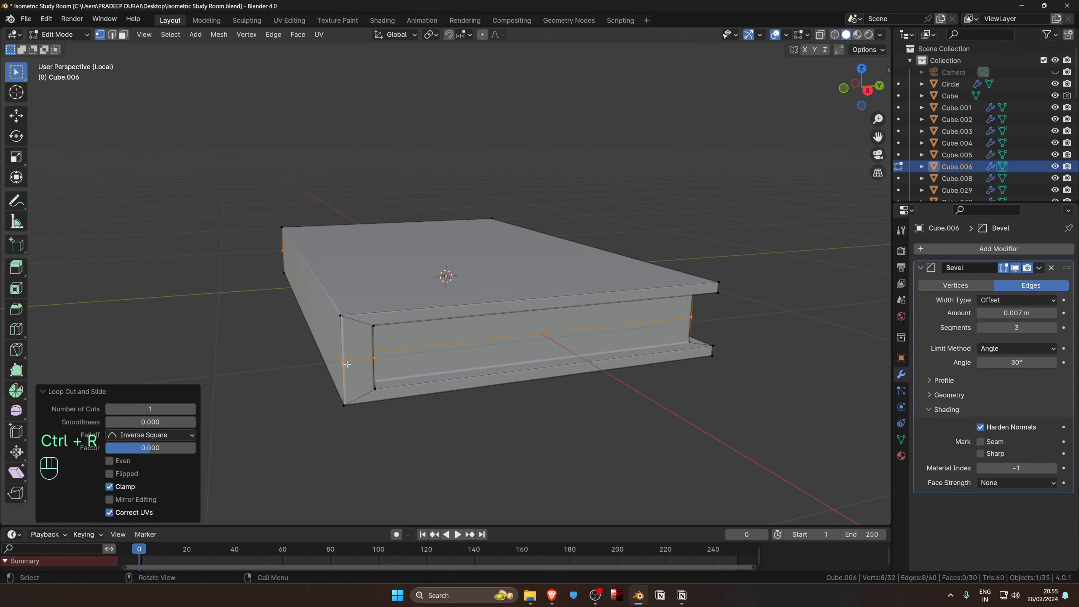
Deselect the loop's fore-edge vertices and move the spine-side ones about -0.044 m along Y to bulge the spine outward.
key("alt+z")
key("alt+z")
key("alt+z")
left_click_drag(602, 255, 715, 357, "ctrl")
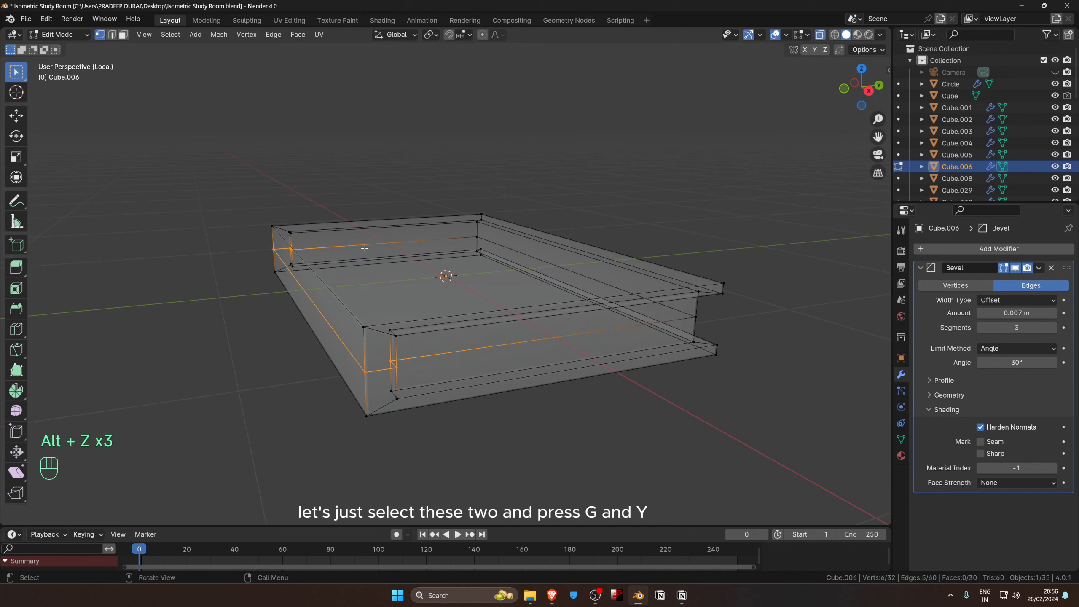
key("alt+z")
key("g")
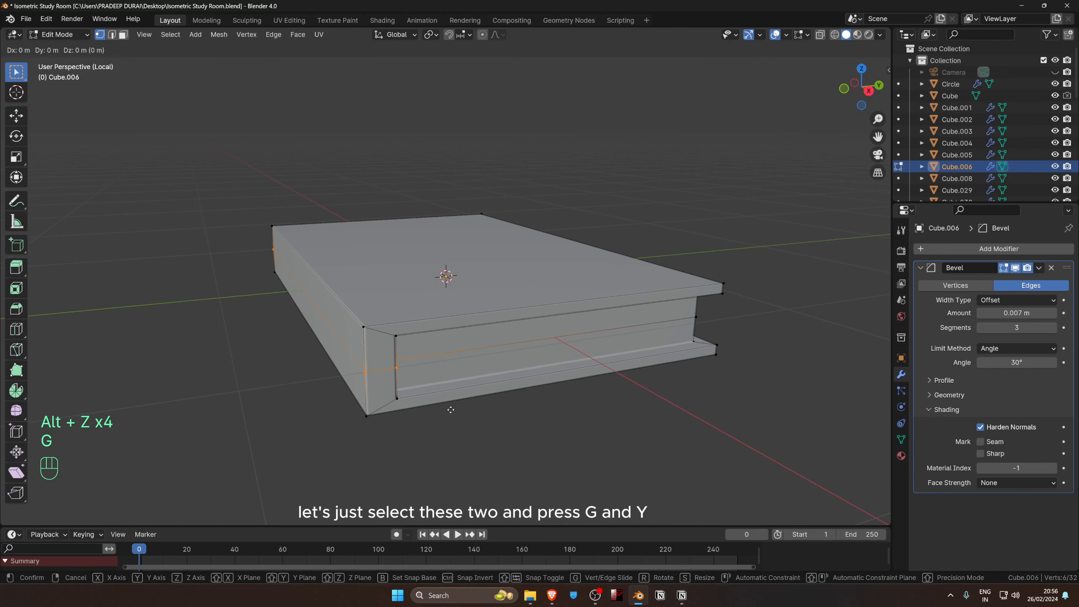
key("y")
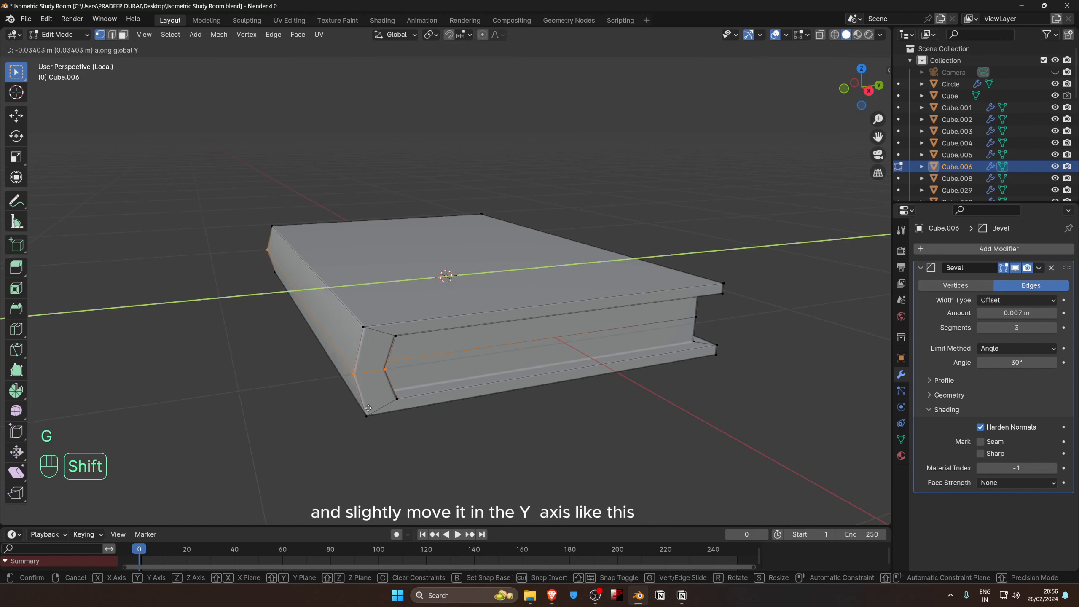
left_click(345, 405)
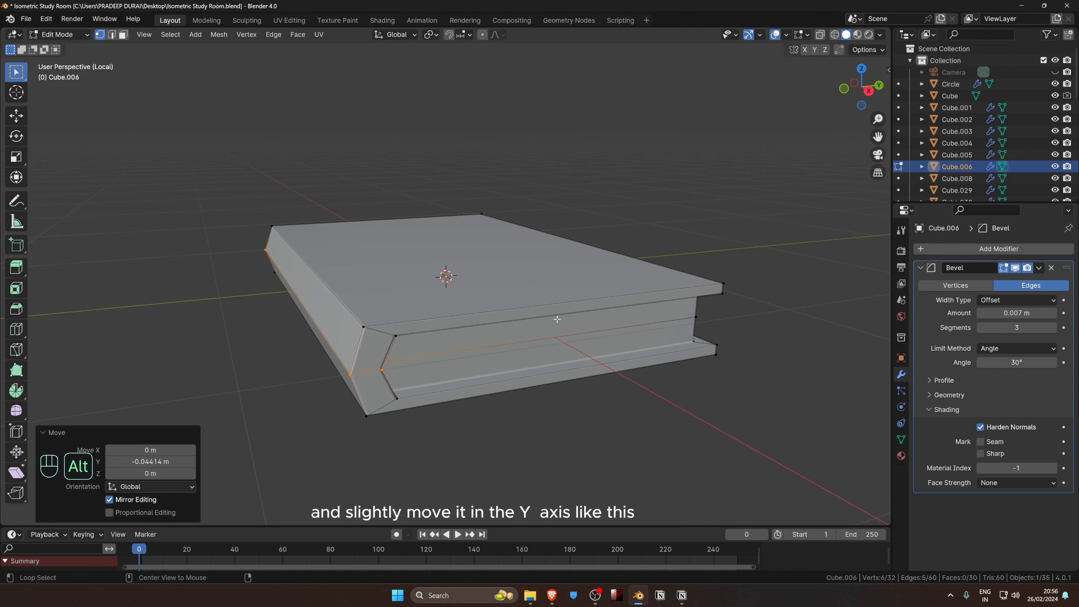
Add the fore-edge vertices to the selection, bevel the whole loop about 0.074 m wide with 5 segments, and return to Object Mode.
key("alt+z")
key("alt+z")
key("alt+z")
left_click(478, 237, "shift")
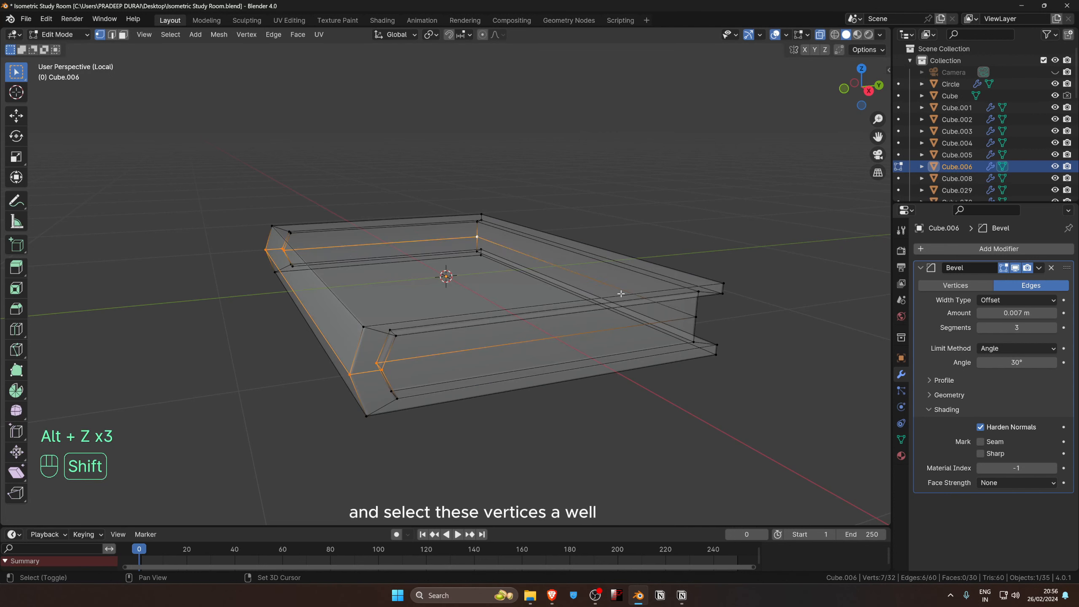
key("alt+z")
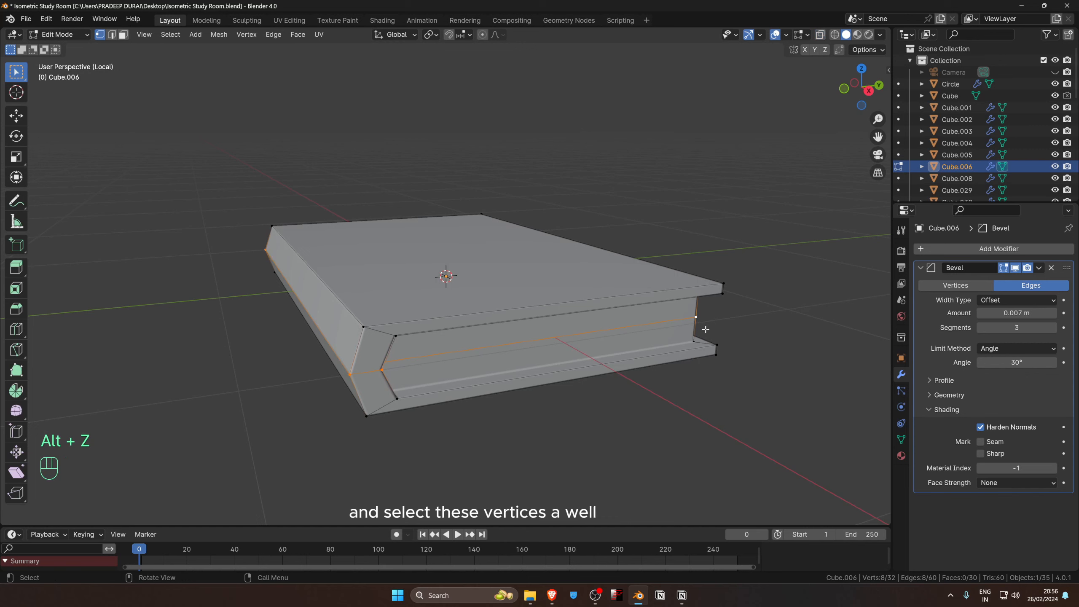
key("ctrl+b")
key("shift")
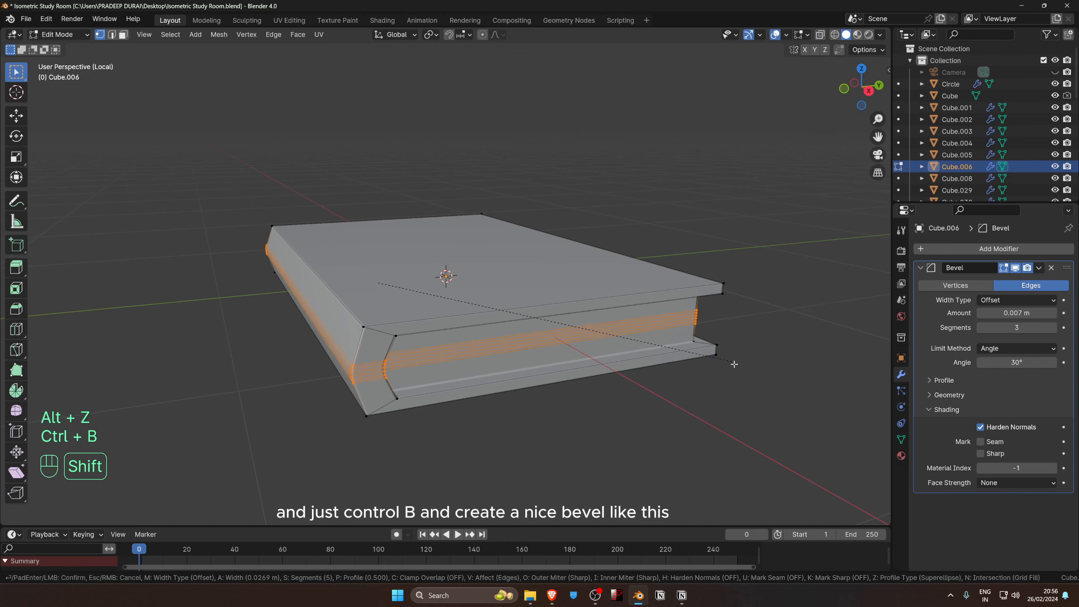
left_click(734, 381)
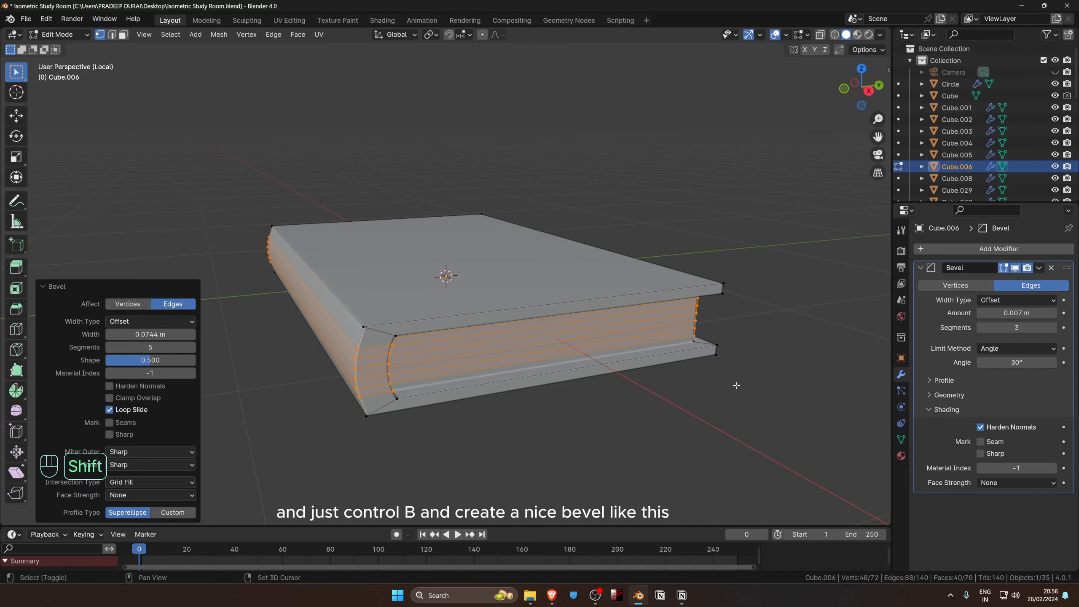
middle_click_drag(735, 380, 695, 339)
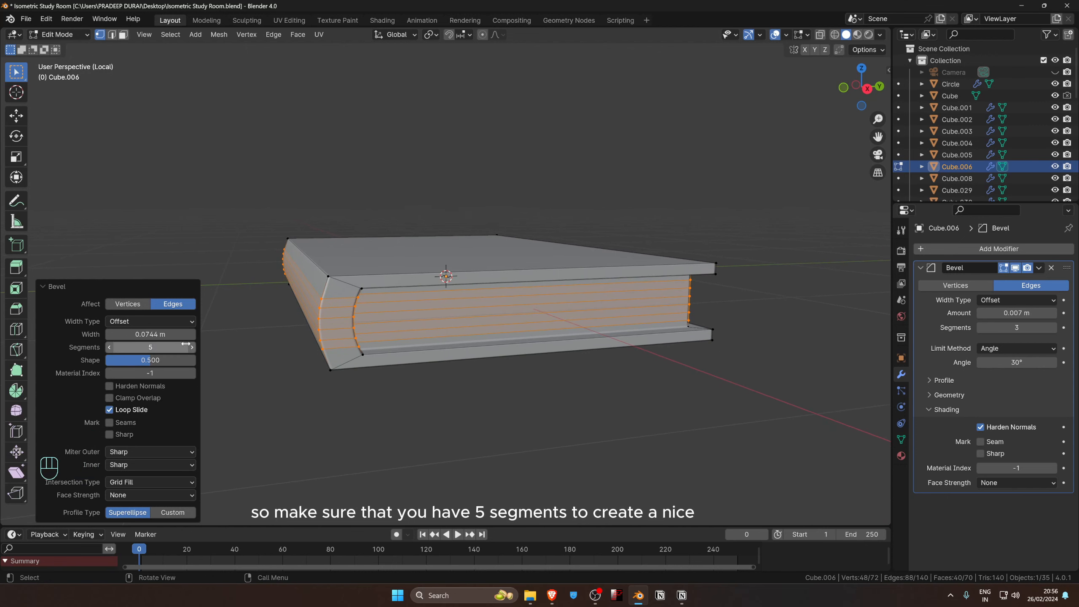
key("Tab")
Scale the whole book down and exit local view to show the full room.
middle_click_drag(339, 292, 443, 338)
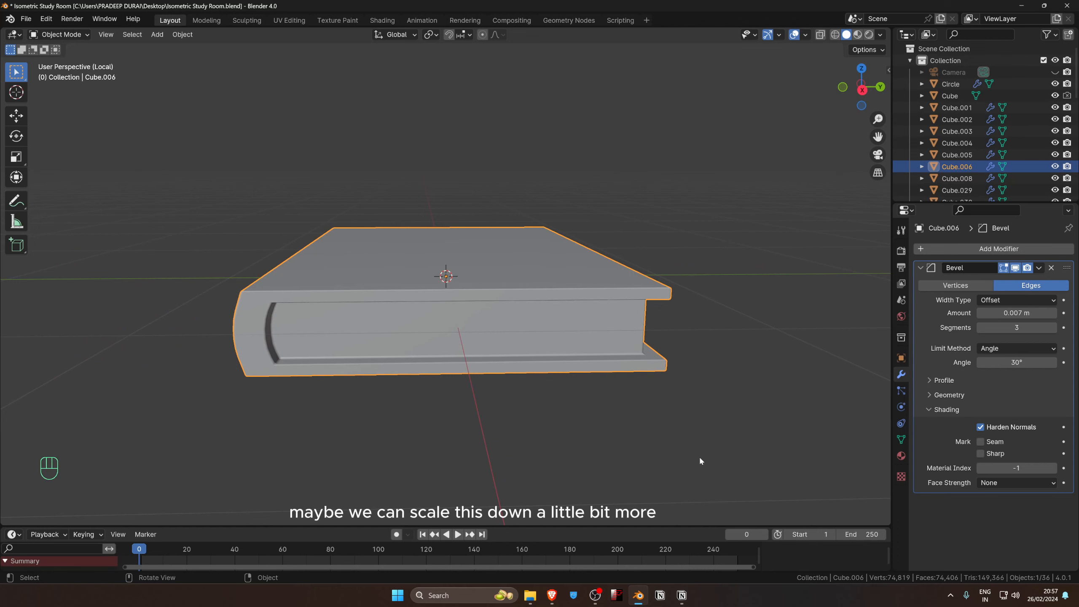
key("s")
left_click(506, 308)
key("slash")
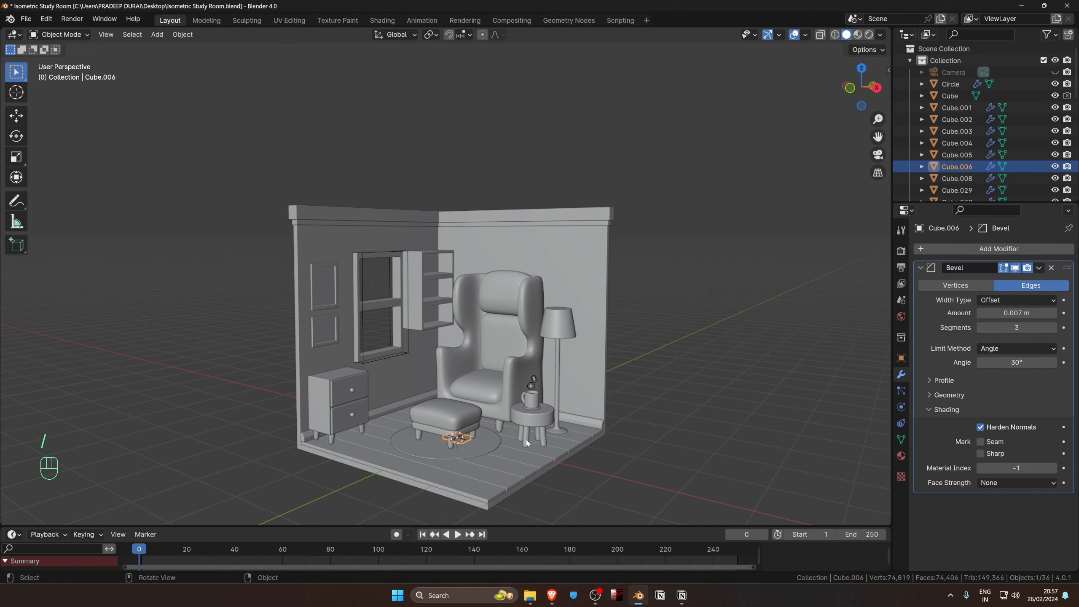
Raise the book about 2.52 m along the Z axis to the height of the wall shelf.
key("g")
key("z")
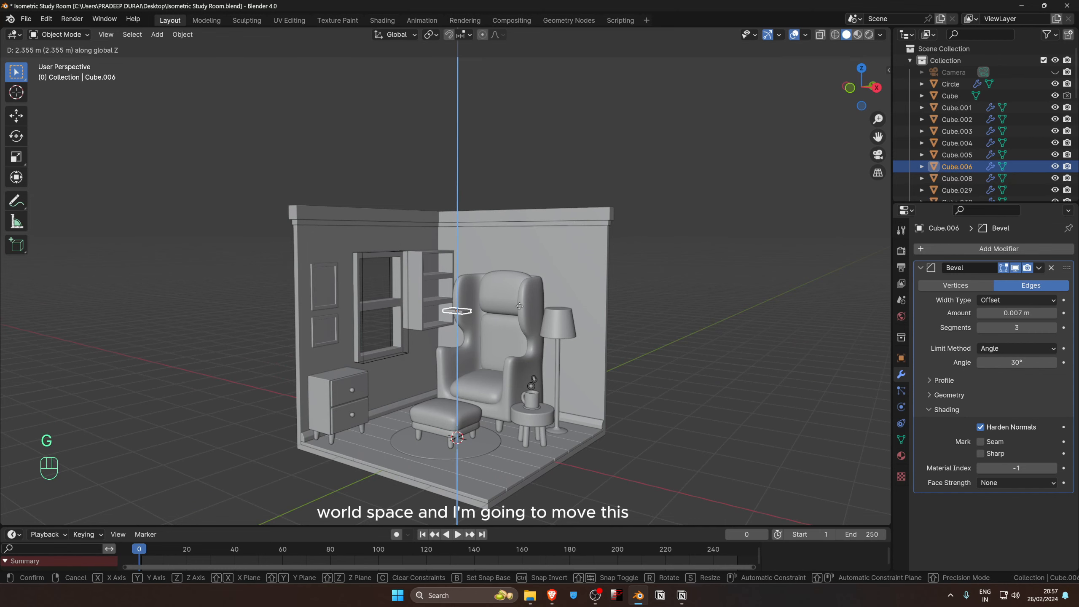
left_click(518, 305)
scroll(517, 305, "up", 6)
middle_click_drag(530, 399, 466, 300, "shift")
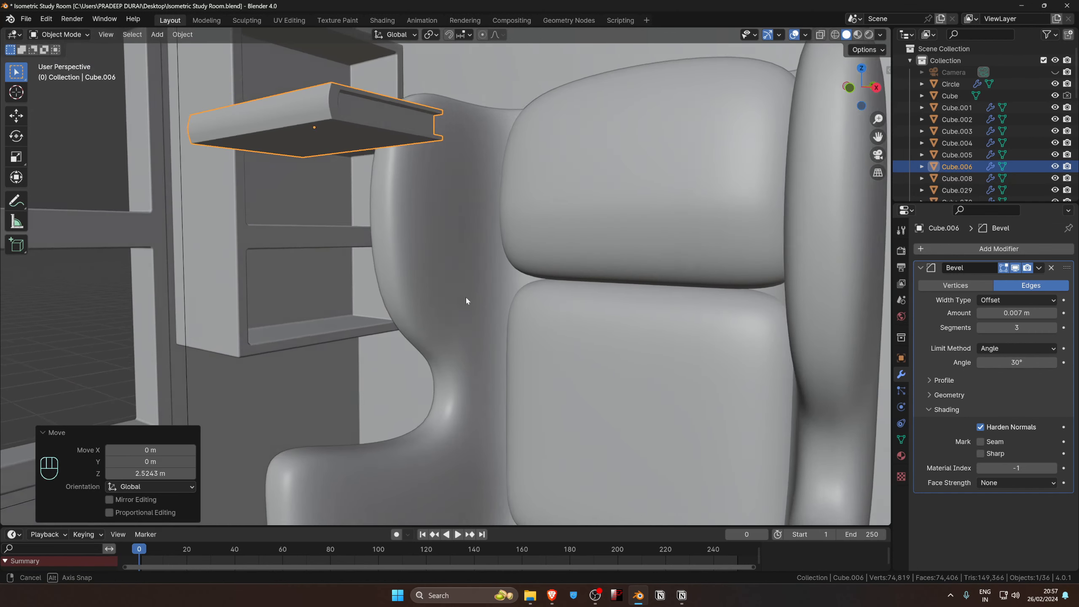
Add the wall shelf to the selection and isolate it together with the book in local view.
scroll(466, 300, "down", 10)
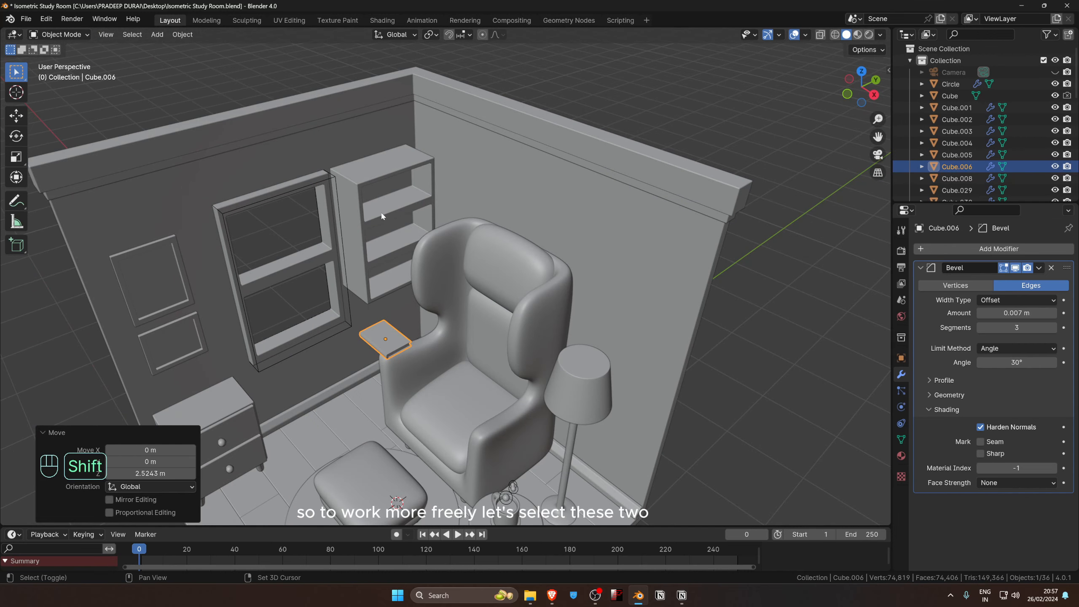
left_click(382, 216, "shift")
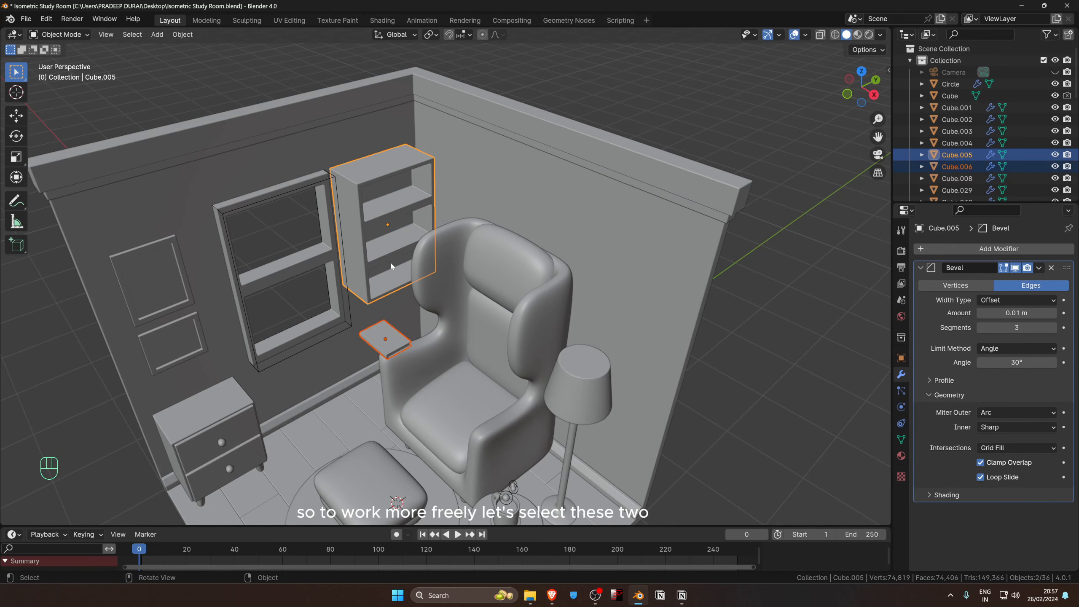
key("slash")
Stand the book upright by rotating it 90° around Y and 90° around Z.
left_click(455, 421)
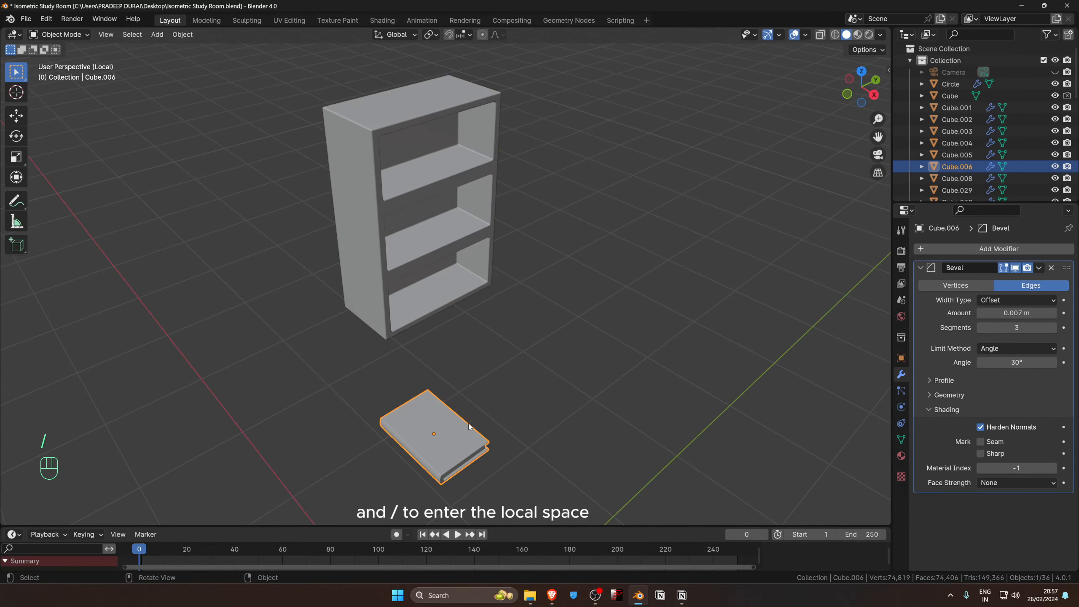
key("r")
key("y")
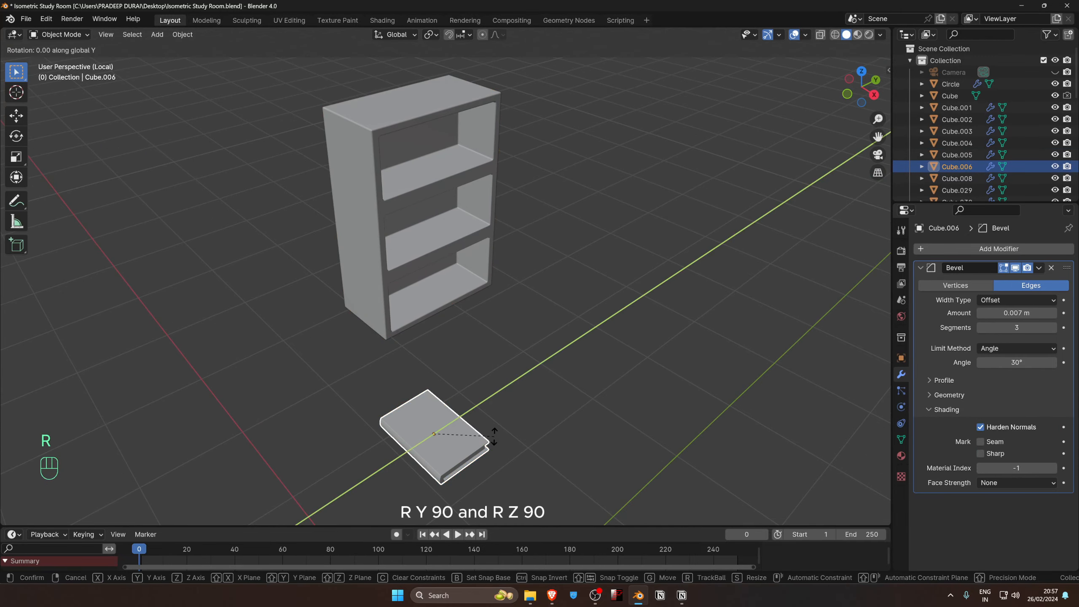
key("9")
key("0")
key("Return")
key("r")
key("z")
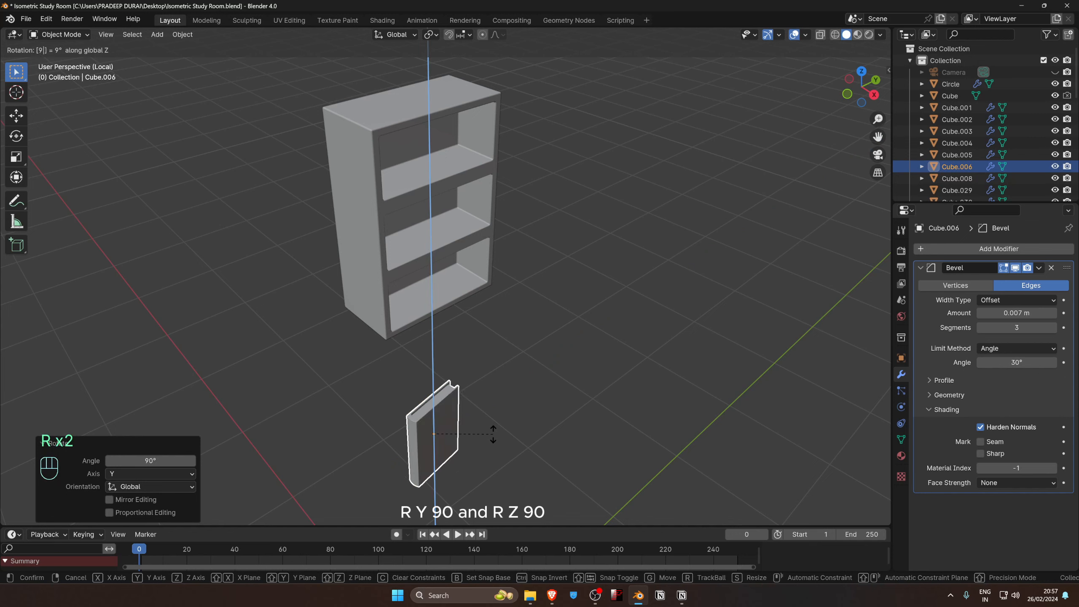
key("9")
key("0")
key("Return")
In right view, position the book in the shelf's middle compartment and scale it to about 0.785 to fit the height.
key("KP_3")
key("g")
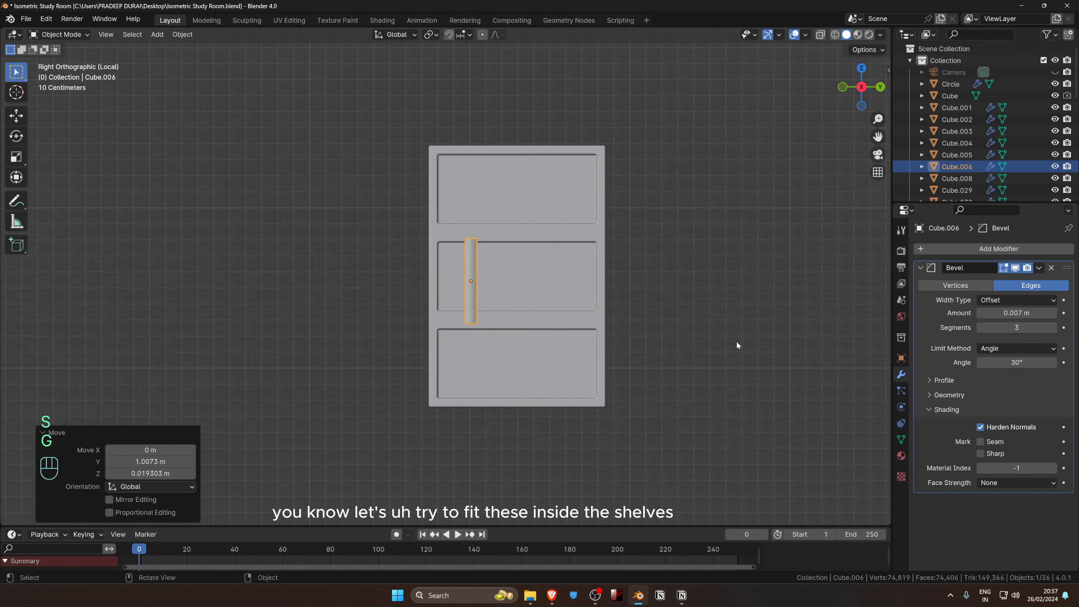
left_click(731, 336)
key("s")
left_click(683, 310)
scroll(680, 313, "up", 5)
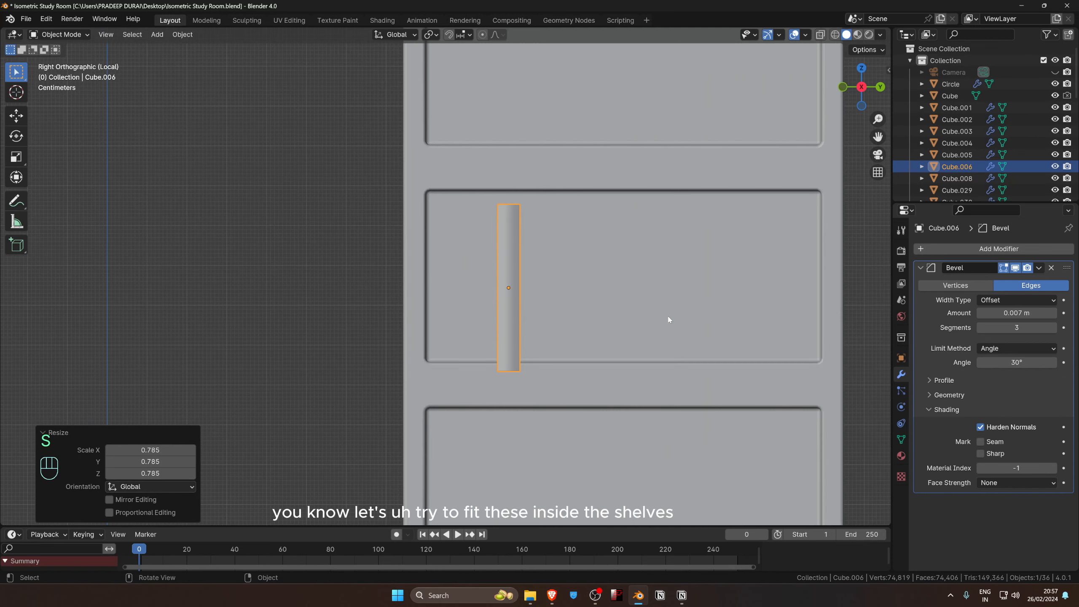
key("g")
left_click(669, 317)
key("g")
left_click(669, 319)
Thicken the book by scaling it about 2.087 along the Y axis.
key("s")
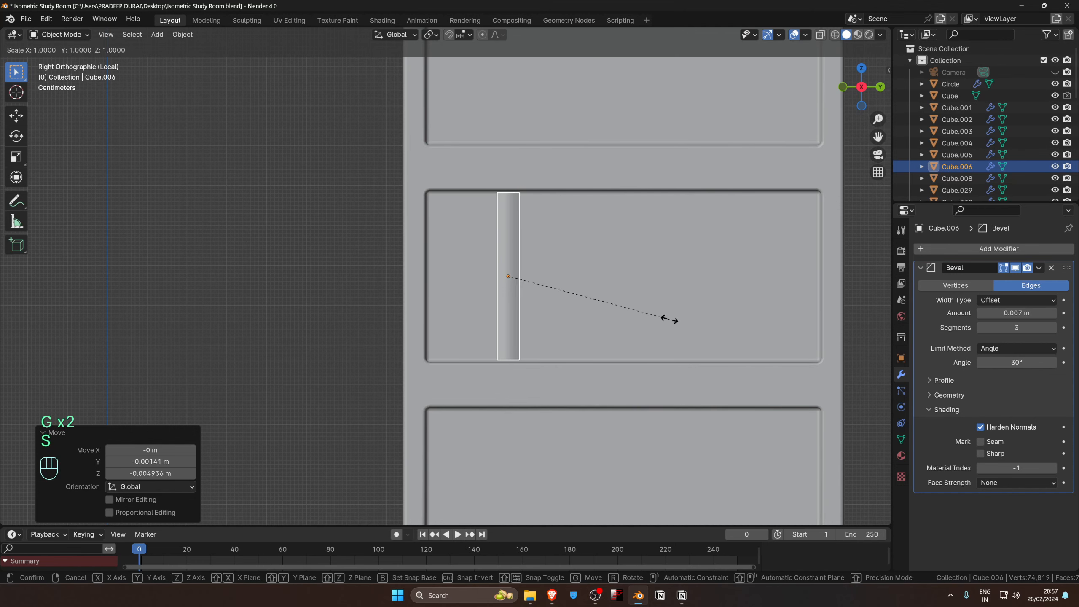
key("y")
left_click(828, 414)
Move the book about -1.62 m along X into the shelf's middle compartment.
scroll(555, 302, "down", 5)
middle_click_drag(556, 303, 609, 363)
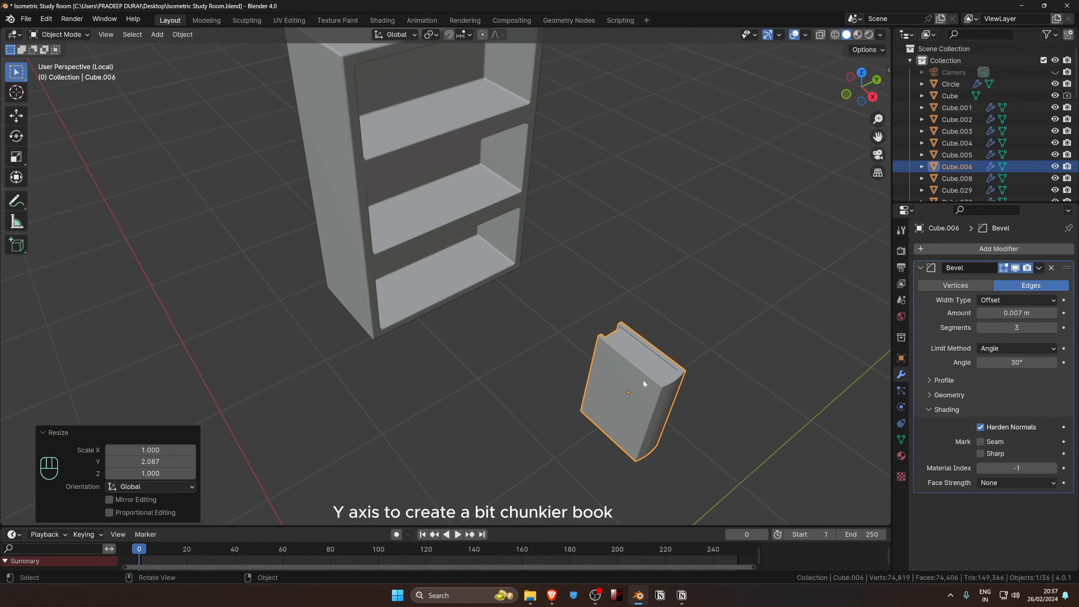
key("g")
key("x")
left_click(415, 165)
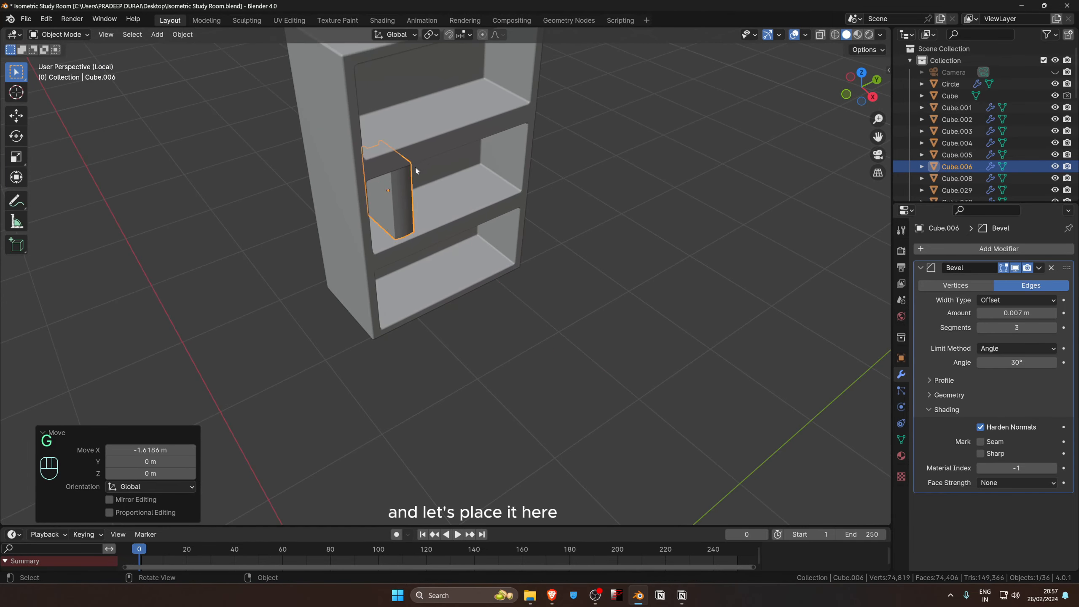
Create a linked duplicate of the book and place it beside the first, about 0.125 m along Y.
middle_click_drag(415, 165, 467, 255)
scroll(492, 299, "up", 4)
middle_click_drag(492, 298, 505, 445)
scroll(505, 368, "down", 3)
scroll(504, 367, "up", 2)
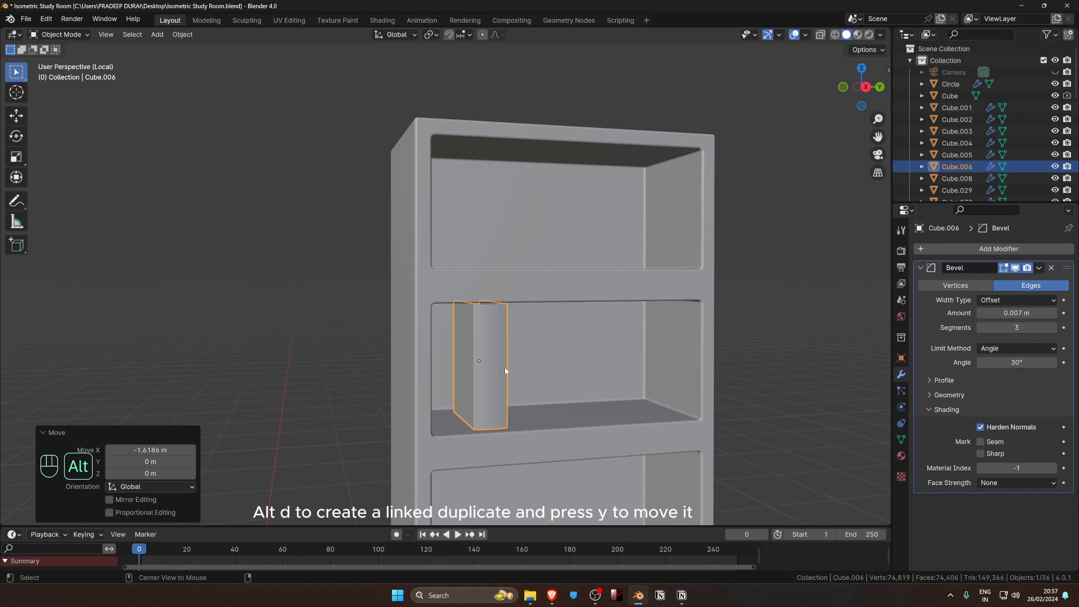
key("alt+d")
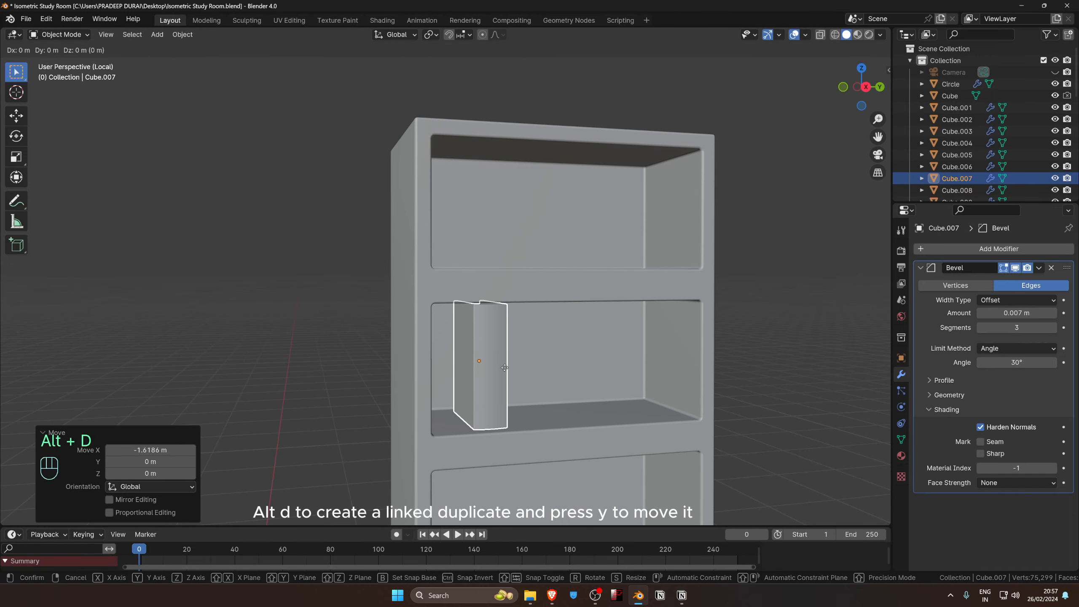
key("y")
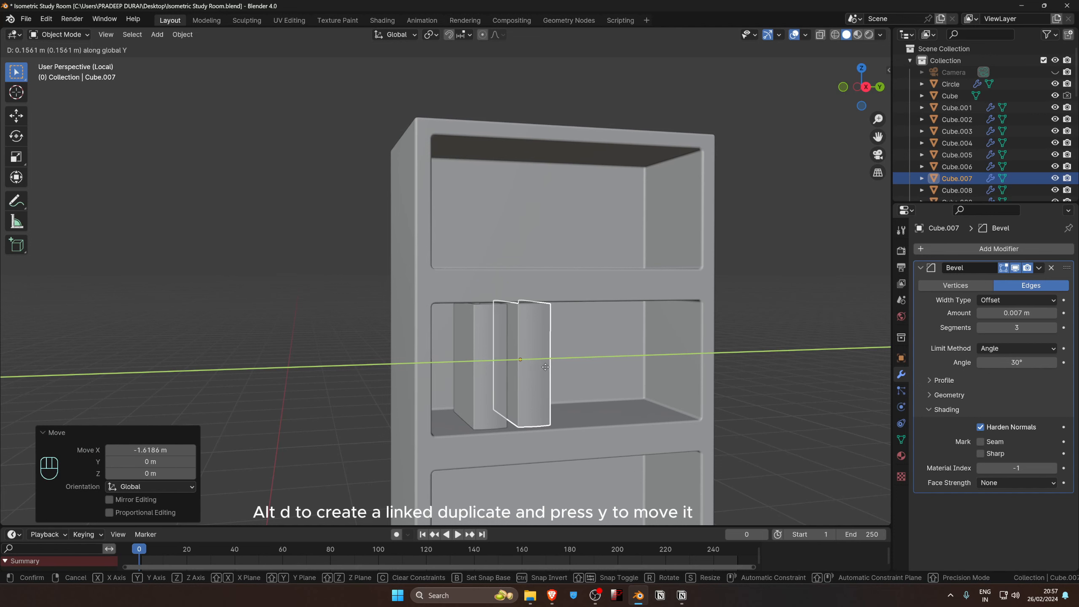
left_click(538, 368)
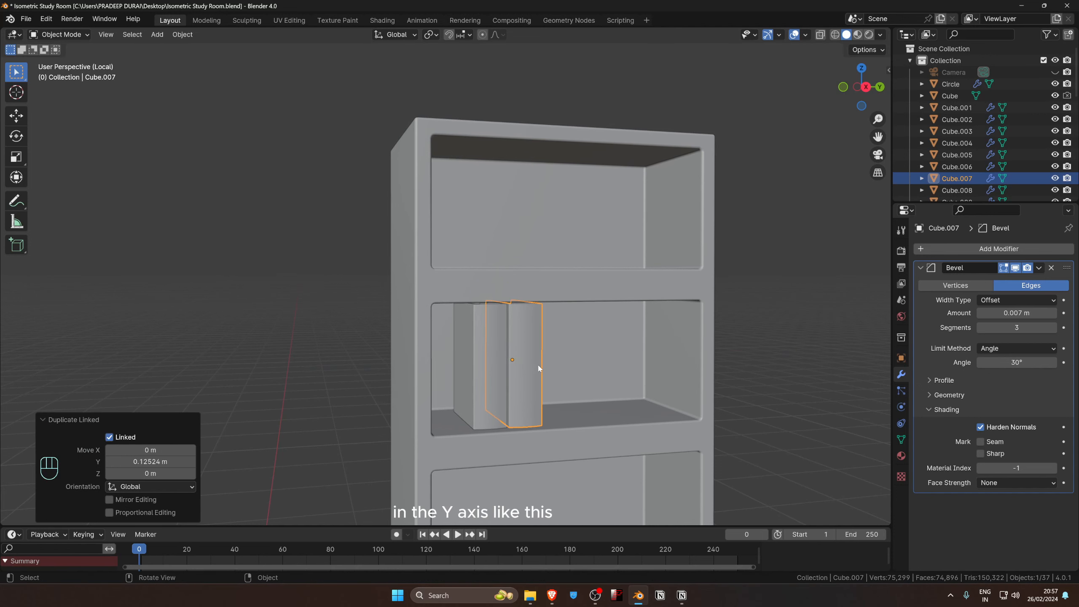
Repeat the linked duplication along Y to build a row of five books in the middle compartment, deleting the surplus copy.
key("shift+r")
key("shift+r")
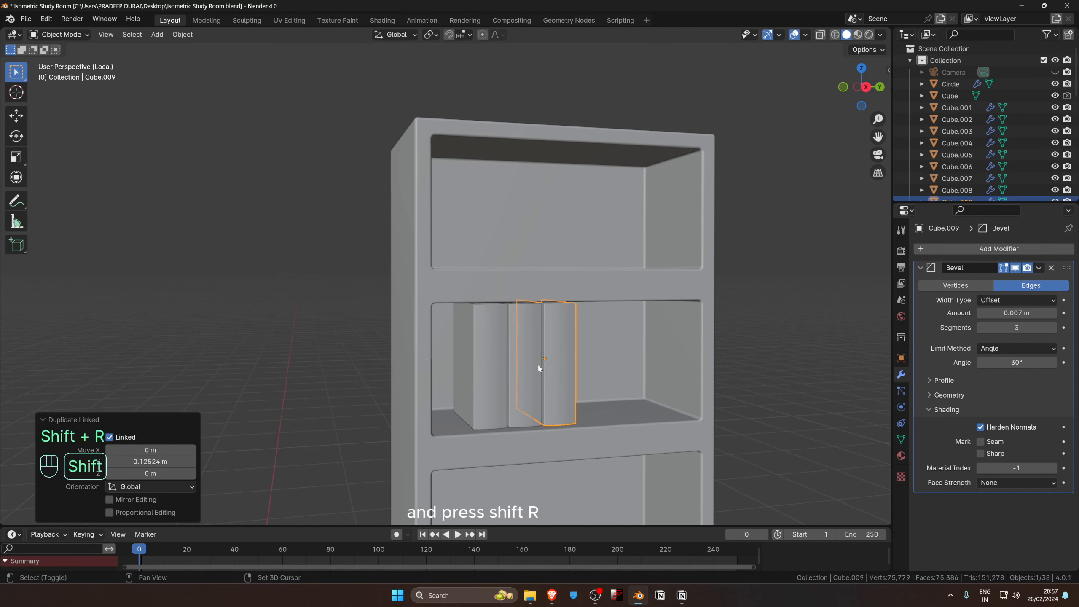
key("shift+r")
scroll(567, 348, "down", 4)
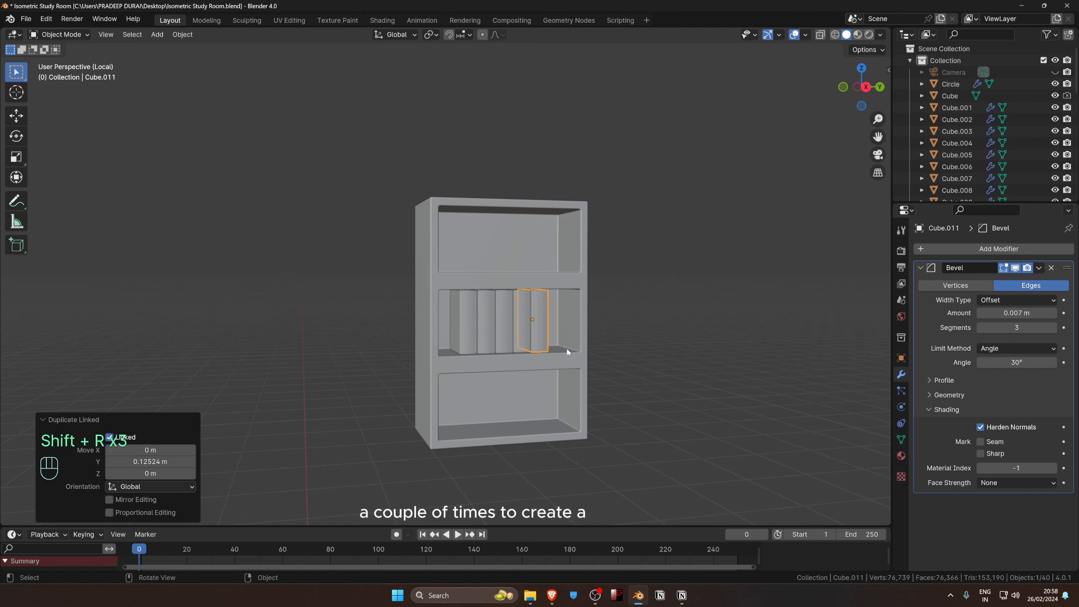
middle_click_drag(567, 347, 561, 374)
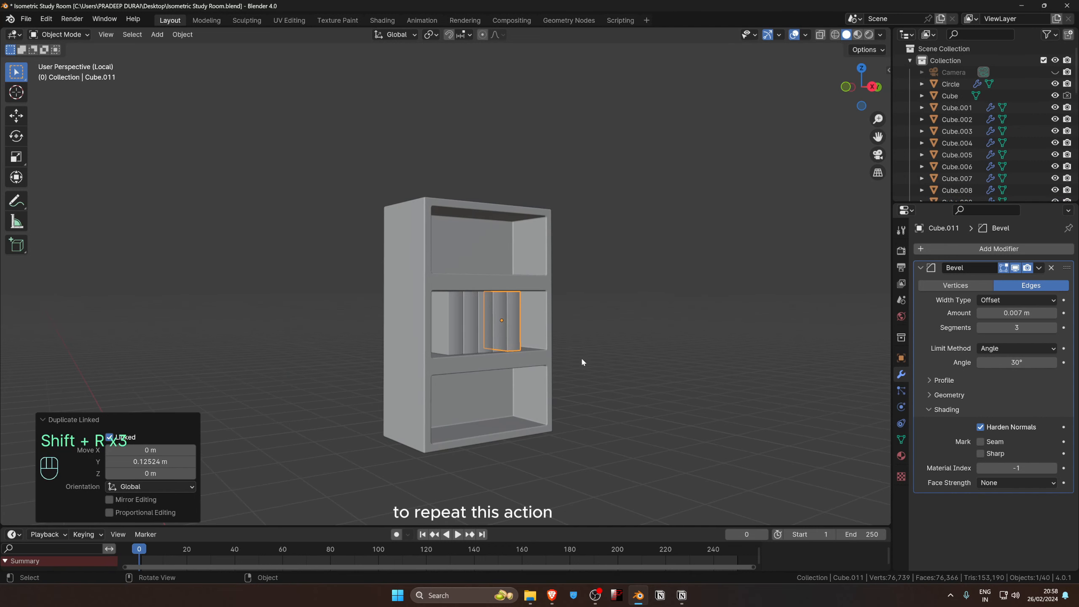
scroll(570, 360, "up", 4)
key("Delete")
Create a linked duplicate of the row's last book and raise it about 0.537 m along Z into the top compartment.
key("alt+d")
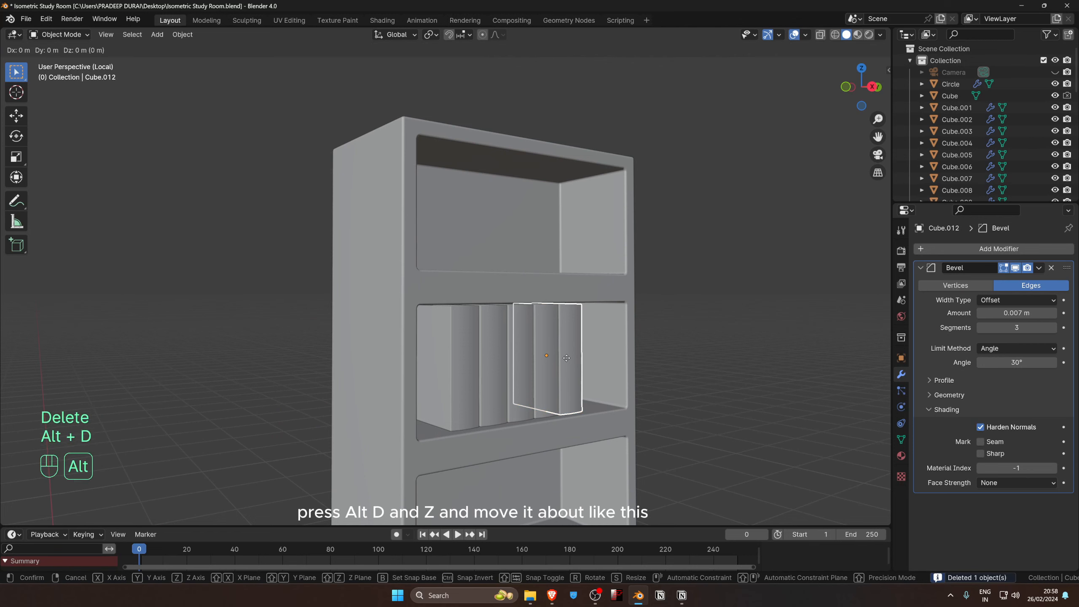
key("z")
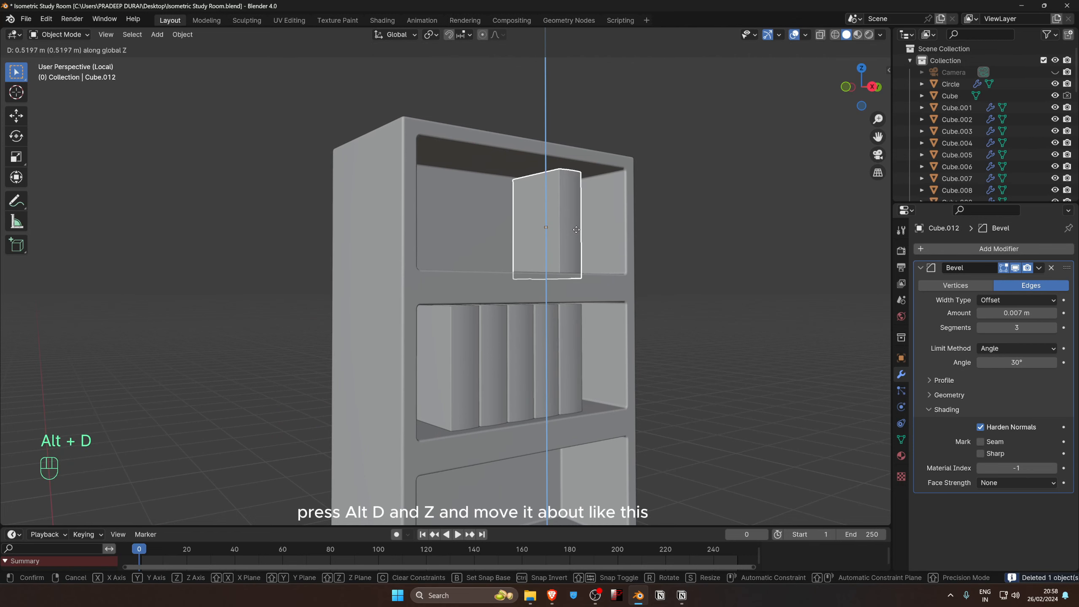
left_click(577, 227)
scroll(580, 248, "down", 3)
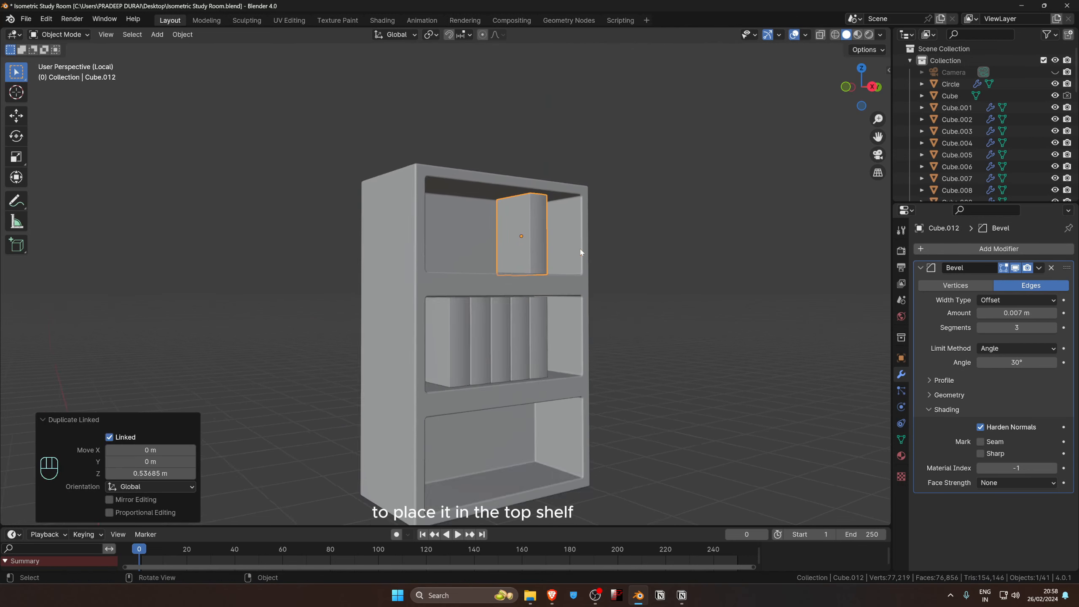
Move the duplicated book about -1.066 m along Z from the top compartment down to the bottom one.
middle_click_drag(580, 249, 545, 252, "shift")
scroll(542, 251, "up", 2)
key("g")
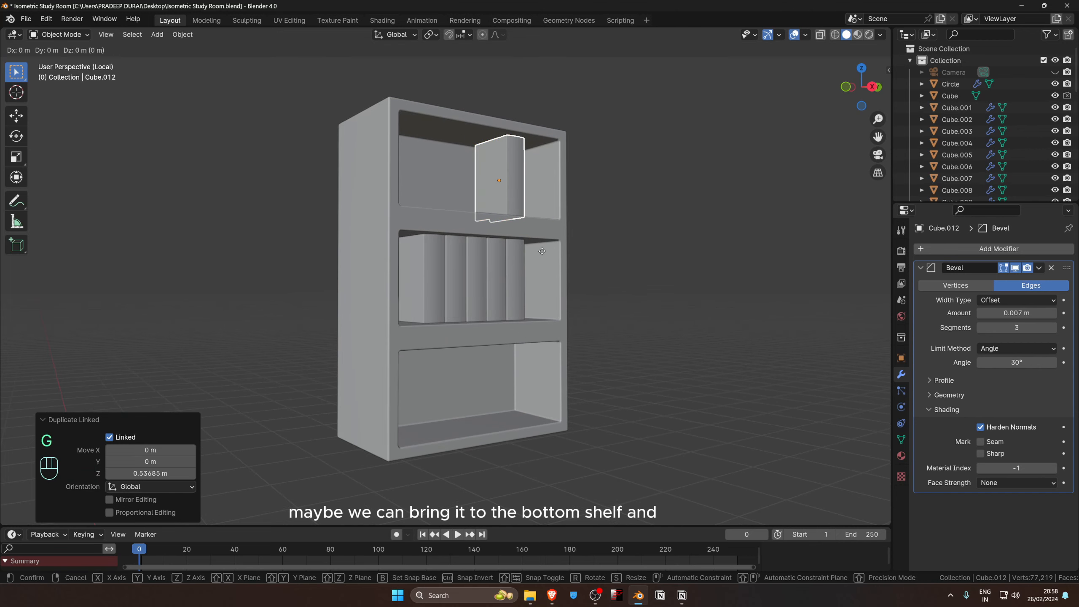
key("z")
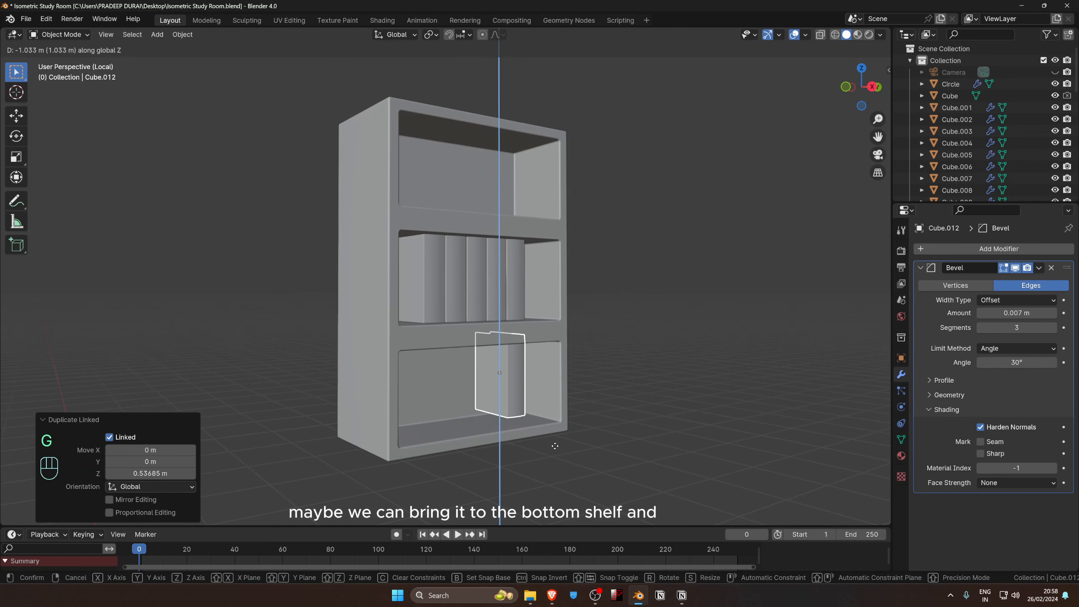
left_click(555, 449)
Shorten all the linked books by moving the first book's top vertices about 0.029 m down in Edit Mode, then return to Object Mode.
scroll(529, 308, "up", 3)
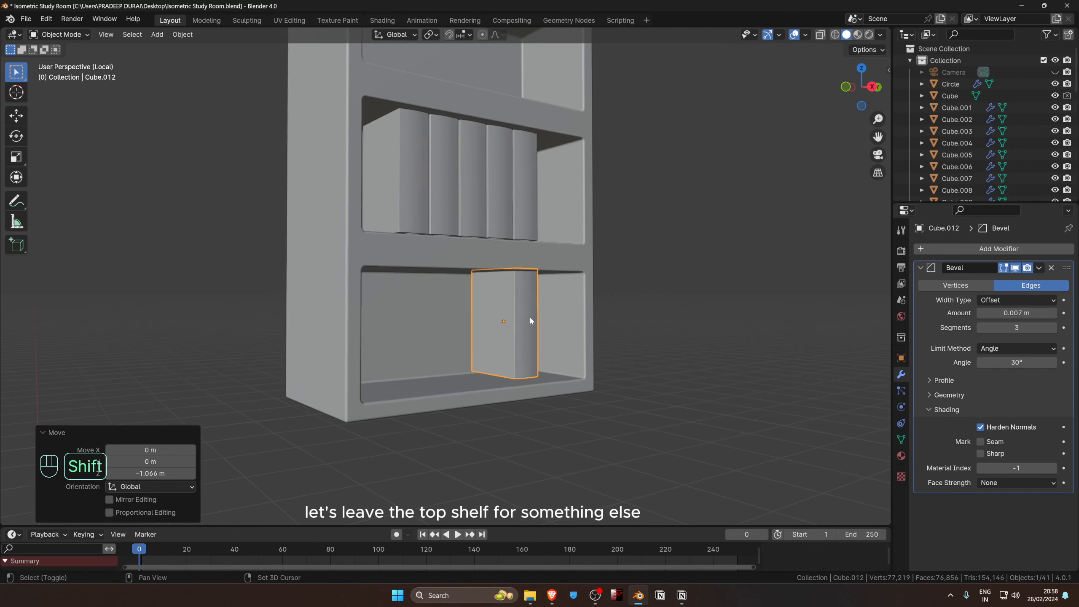
scroll(572, 368, "down", 3, "shift")
scroll(572, 368, "down", 3, "shift")
scroll(572, 321, "down", 2)
scroll(558, 374, "up", 2, "shift")
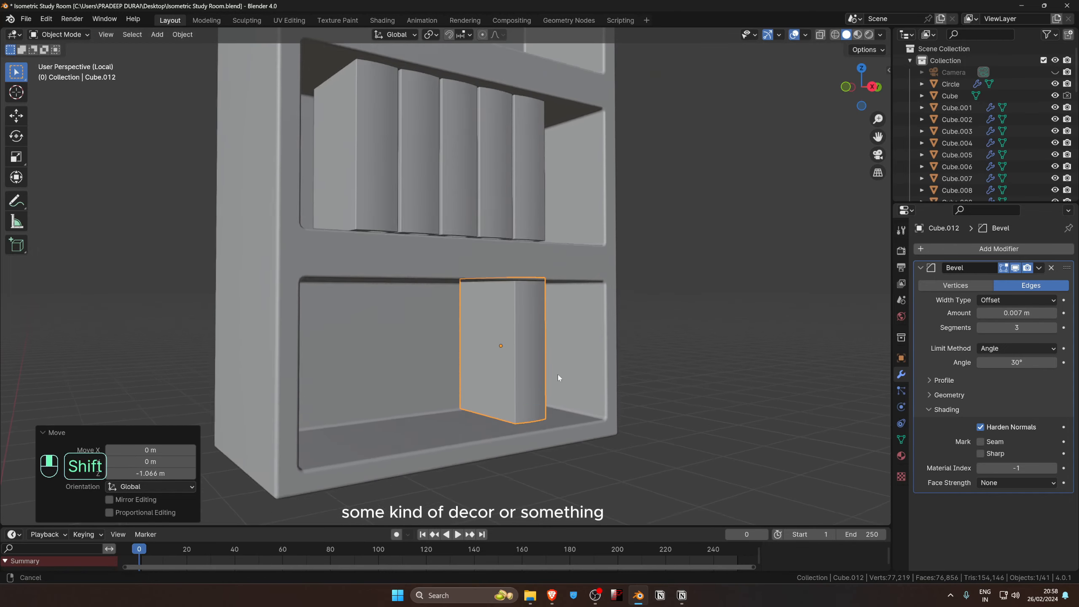
scroll(440, 246, "down", 2)
left_click(414, 219)
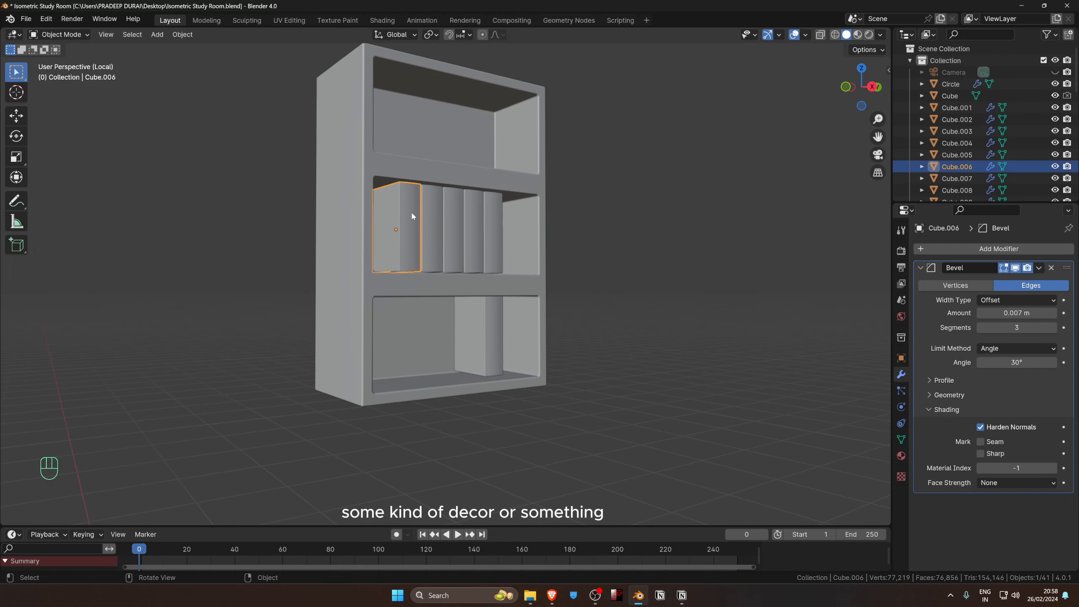
key("Tab")
key("alt+z")
left_click_drag(289, 169, 533, 221)
key("alt+z")
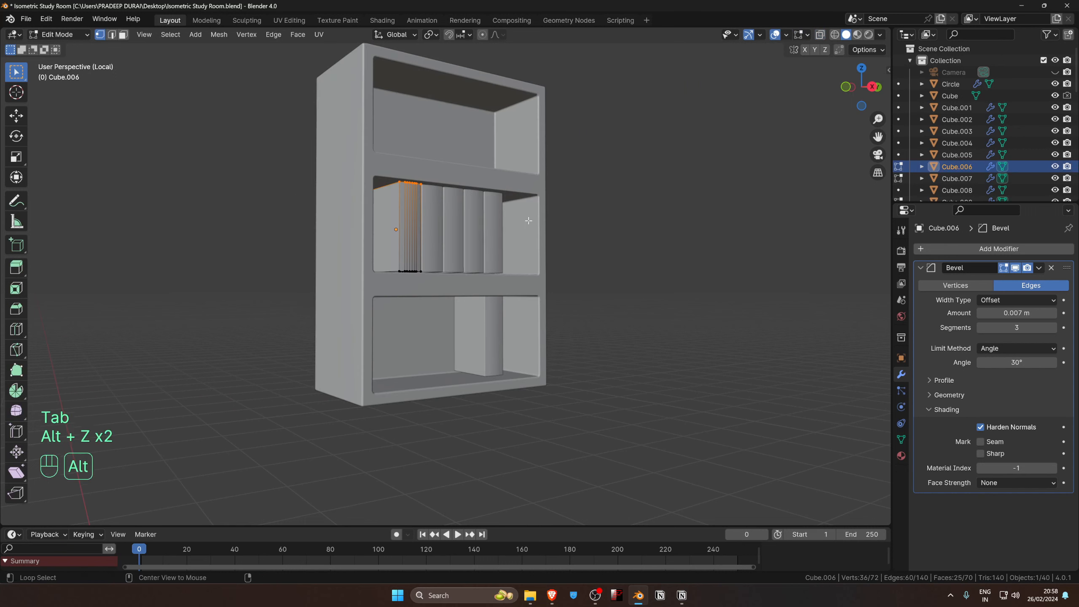
key("g")
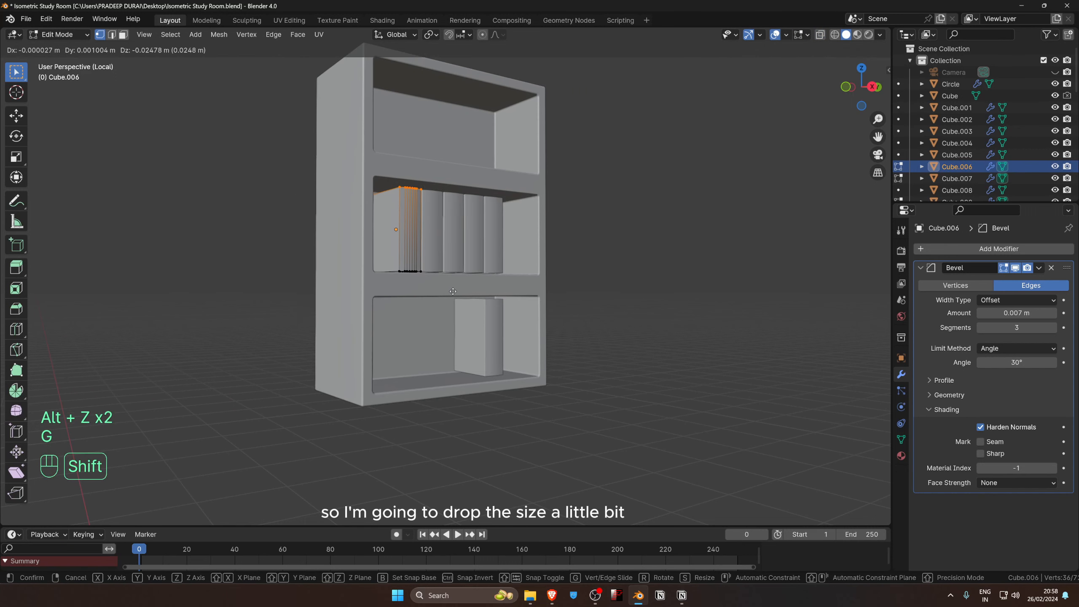
left_click(452, 297)
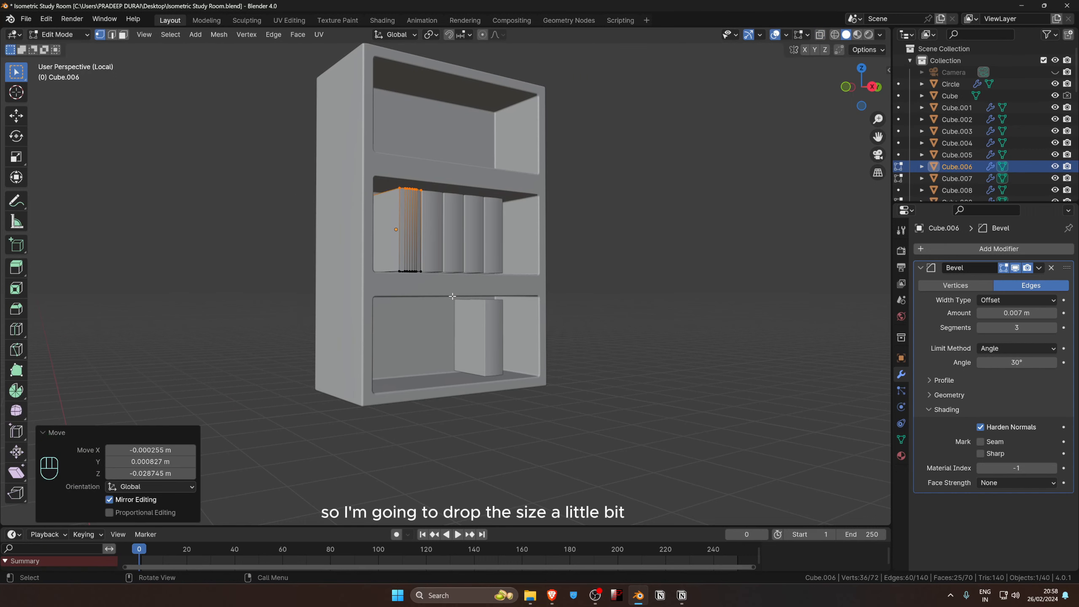
key("Tab")
Make a linked duplicate of the bottom compartment's book about -0.123 m along Y and repeat the duplication twice.
middle_click_drag(583, 358, 568, 383)
scroll(557, 357, "up", 4)
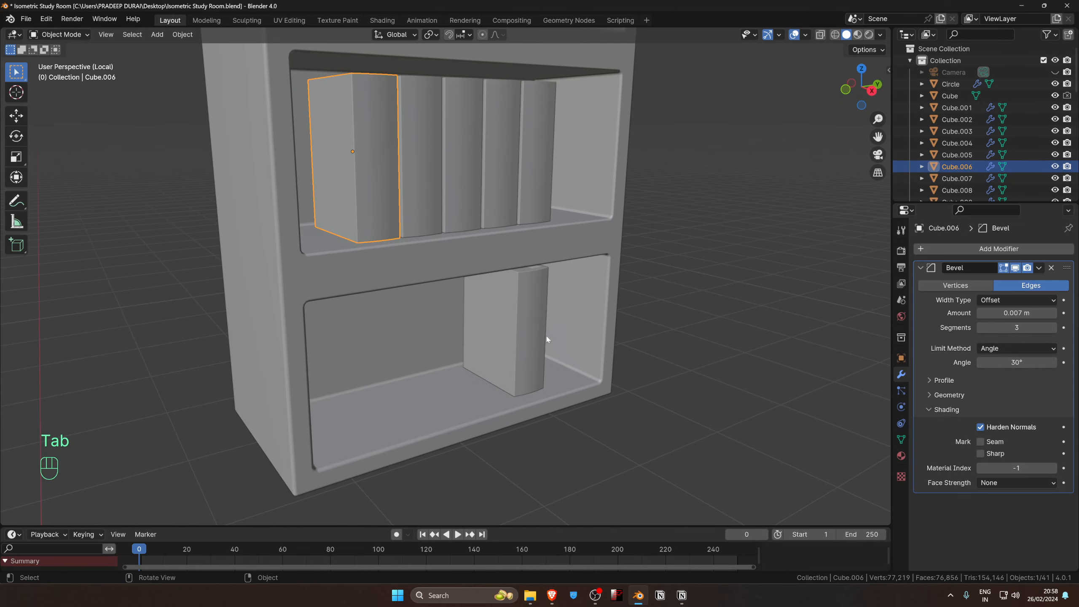
left_click(555, 333)
key("alt+d")
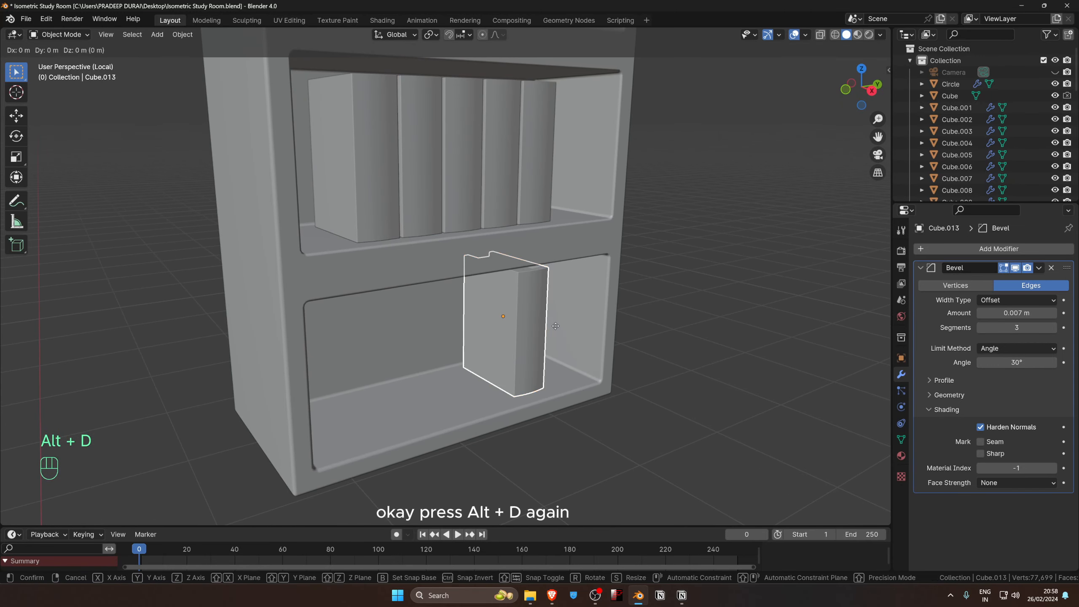
key("y")
left_click(525, 342)
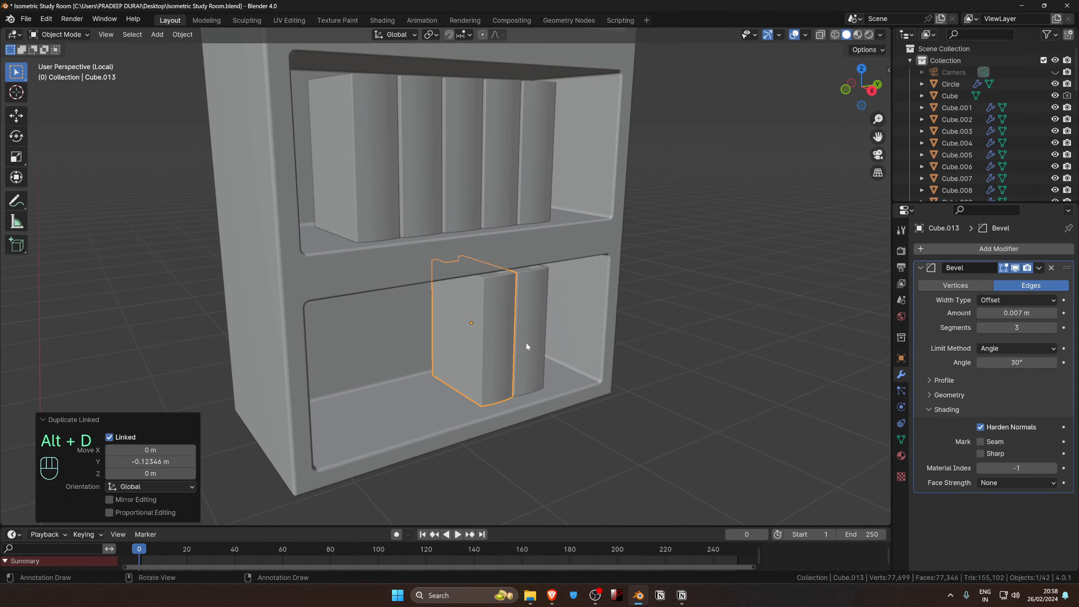
key("shift+r")
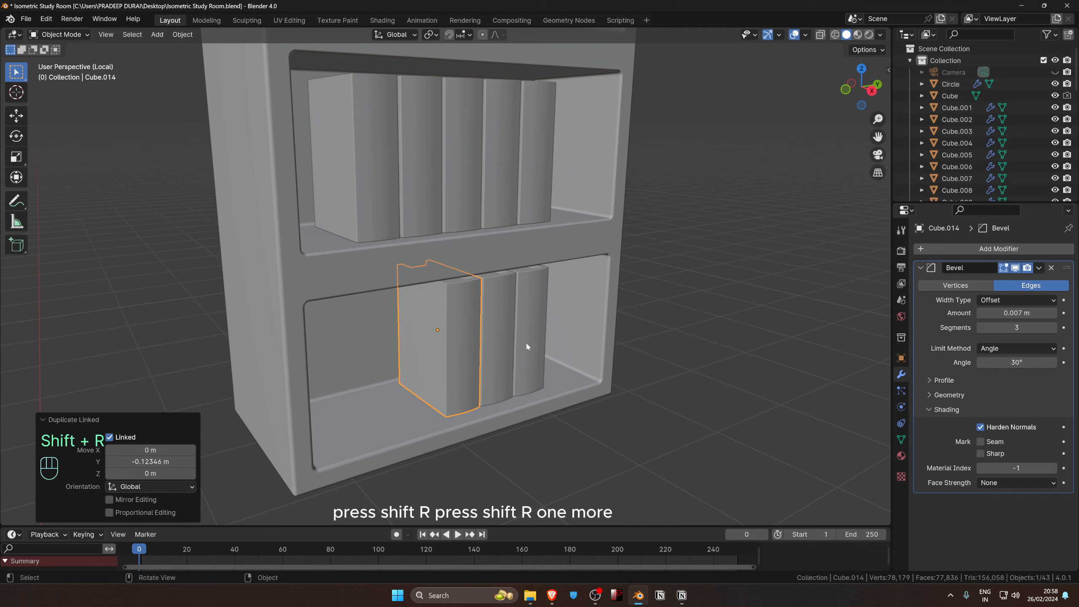
key("shift+r")
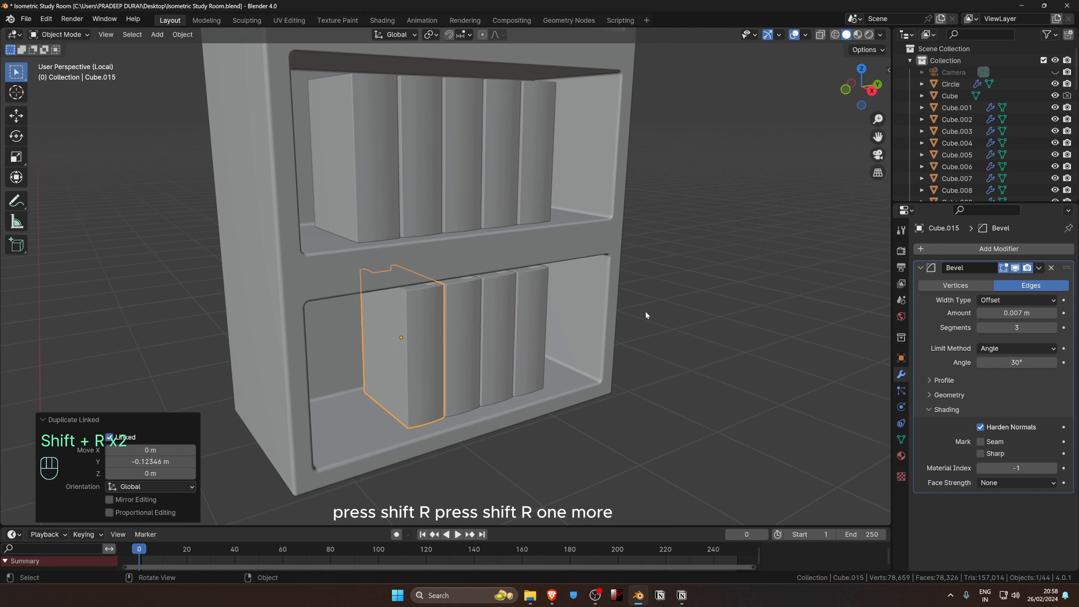
Tilt the bottom compartment's last duplicated book -16.5° about X and shift it about -0.04 m along Y.
key("r")
key("x")
left_click(634, 378)
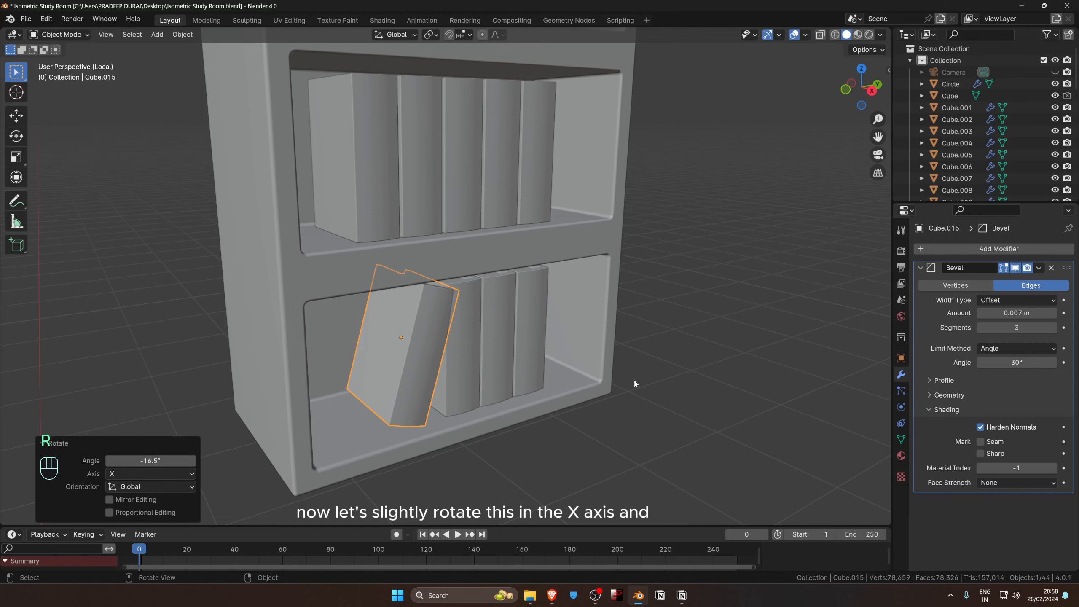
key("g")
key("y")
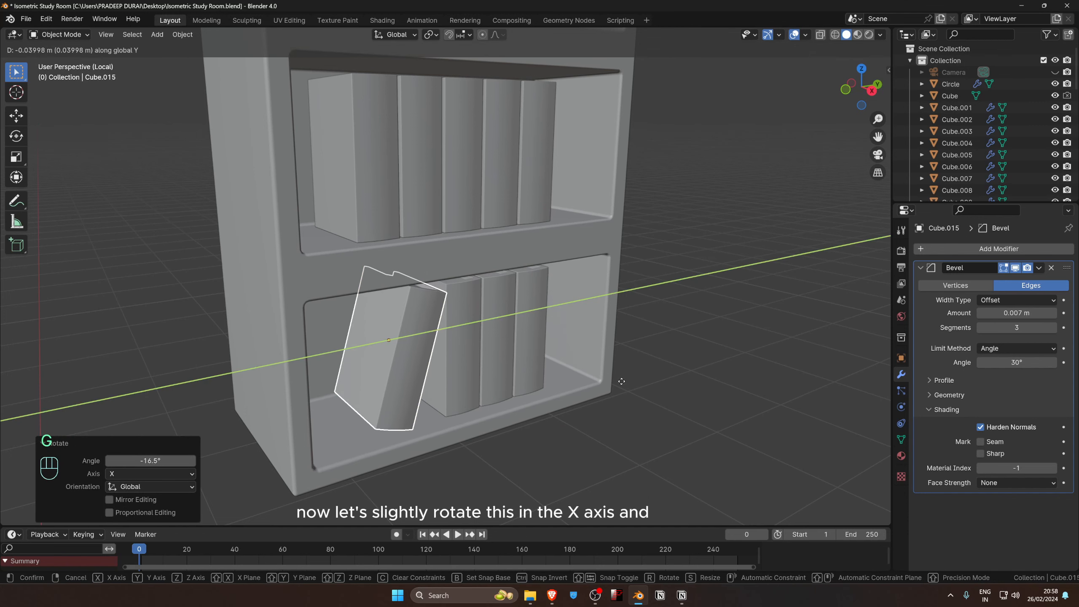
left_click(619, 380)
Exit local view and make a linked duplicate of the middle compartment's outermost book about 2.043 m along X.
middle_click_drag(620, 380, 576, 349)
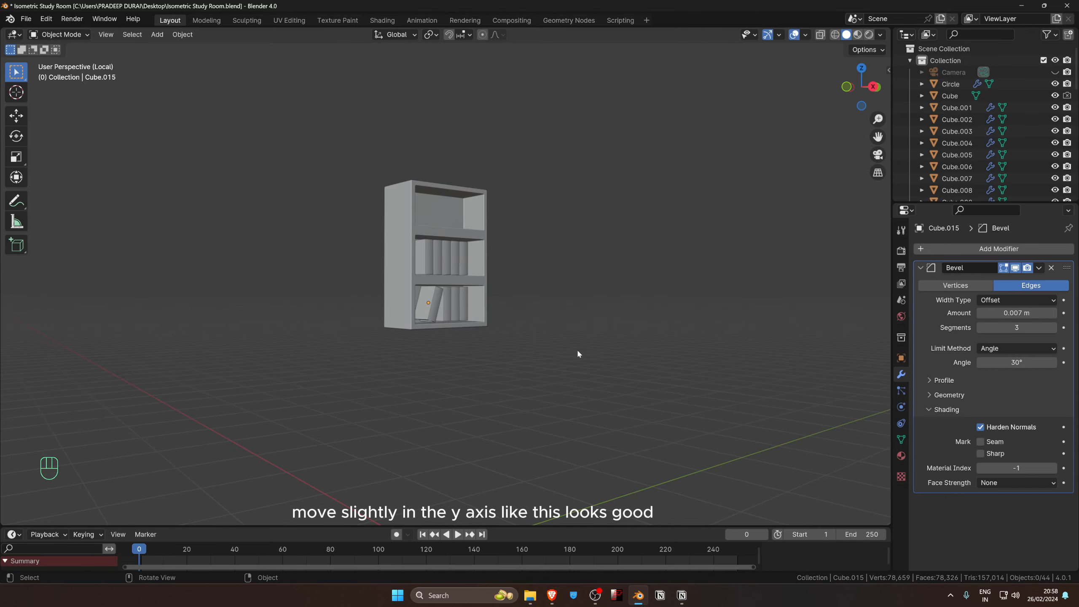
key("slash")
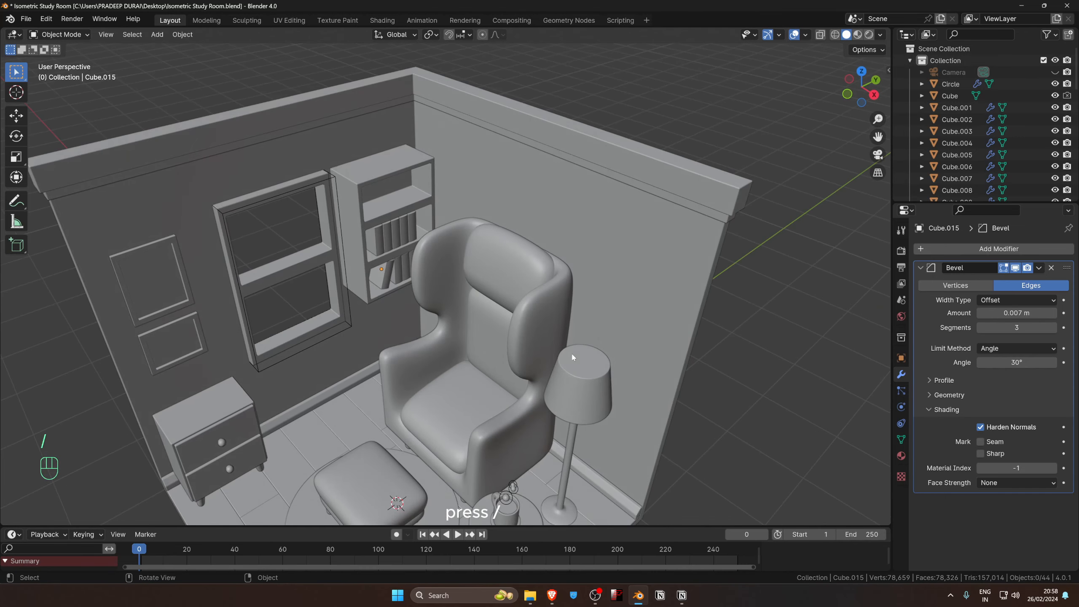
middle_click_drag(572, 352, 416, 309)
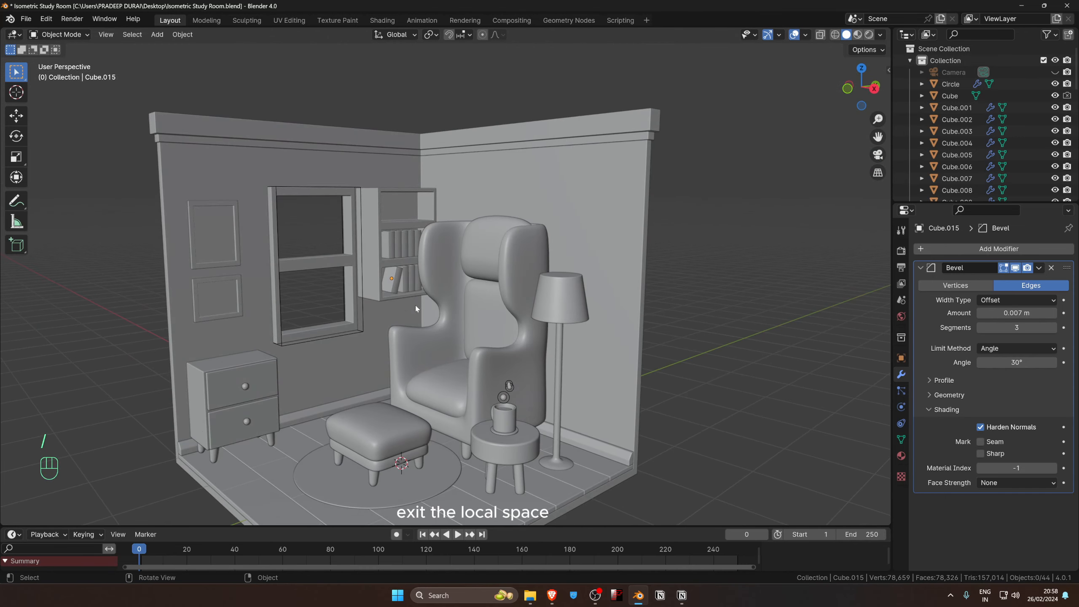
left_click(390, 246)
middle_click_drag(435, 314, 427, 343)
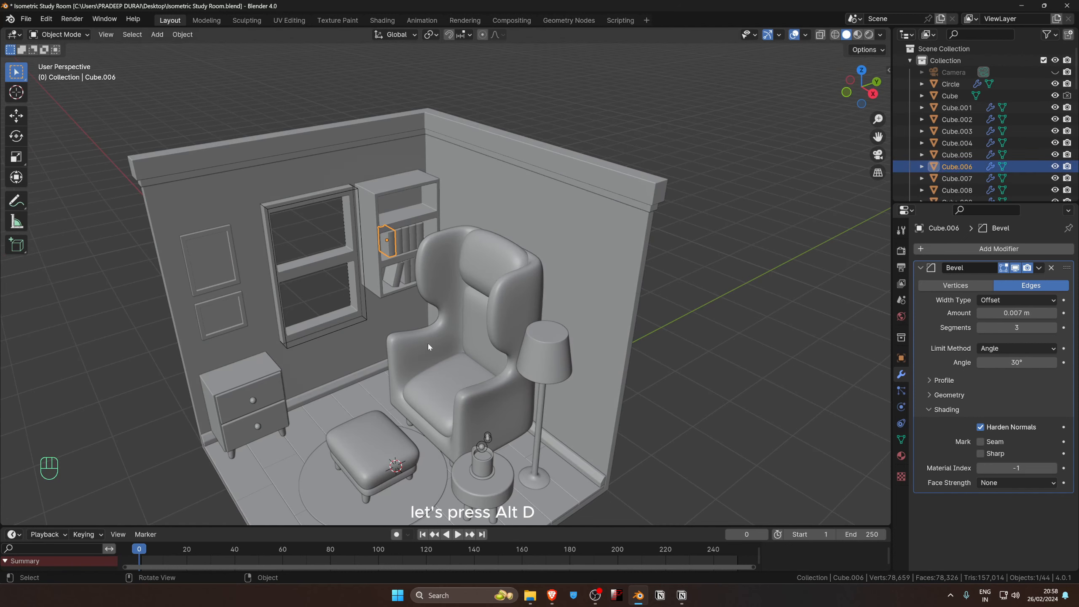
key("alt+d")
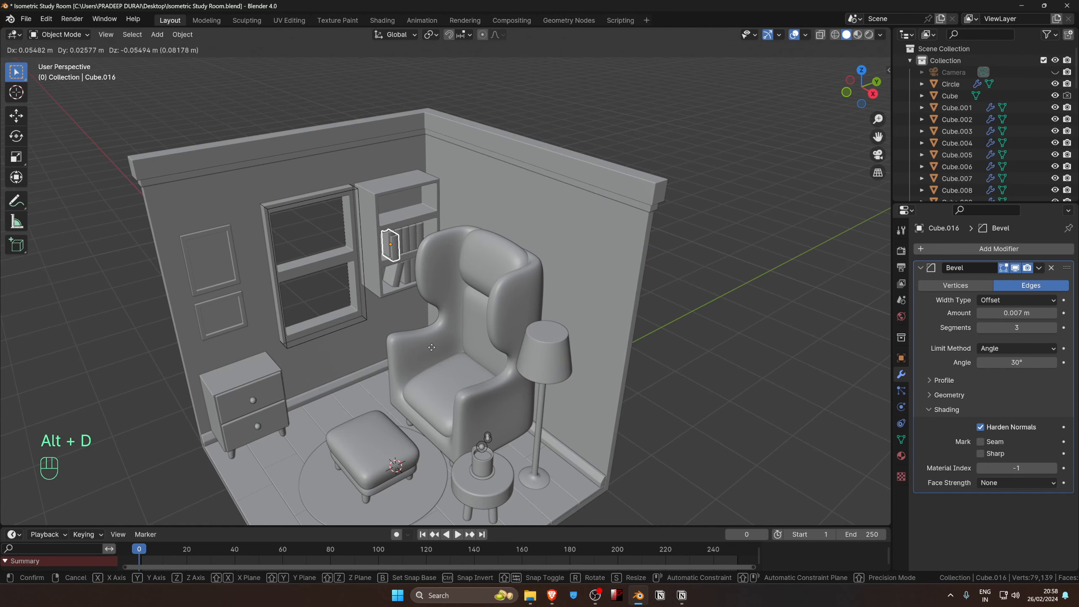
key("x")
left_click(493, 432)
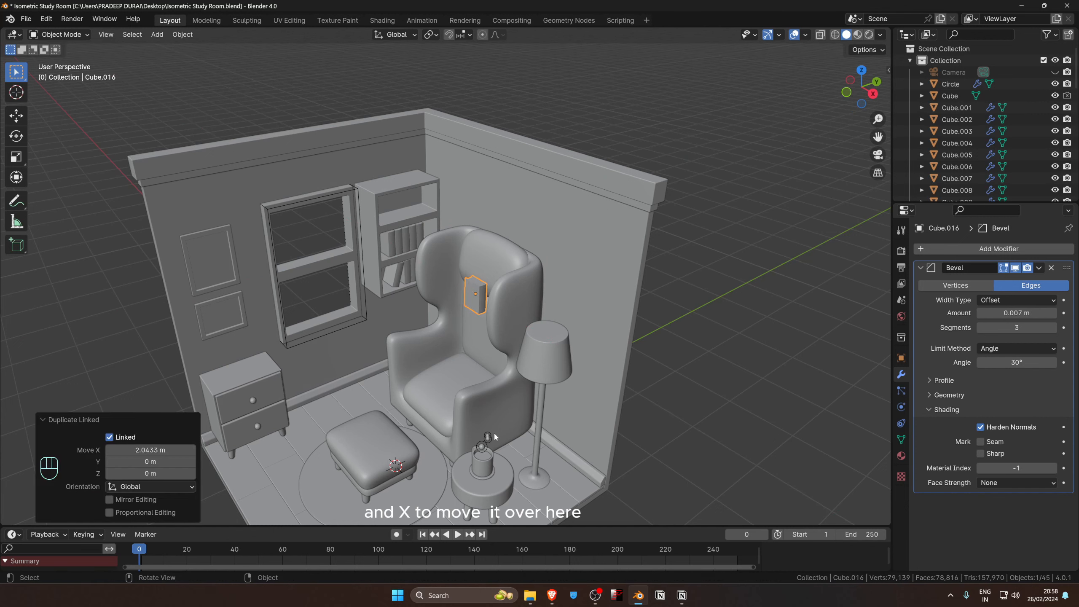
Clear the duplicated book's rotation and, in front view, lower it onto the armchair seat, about -0.457 m along X and -1.547 m along Z.
key("alt+r")
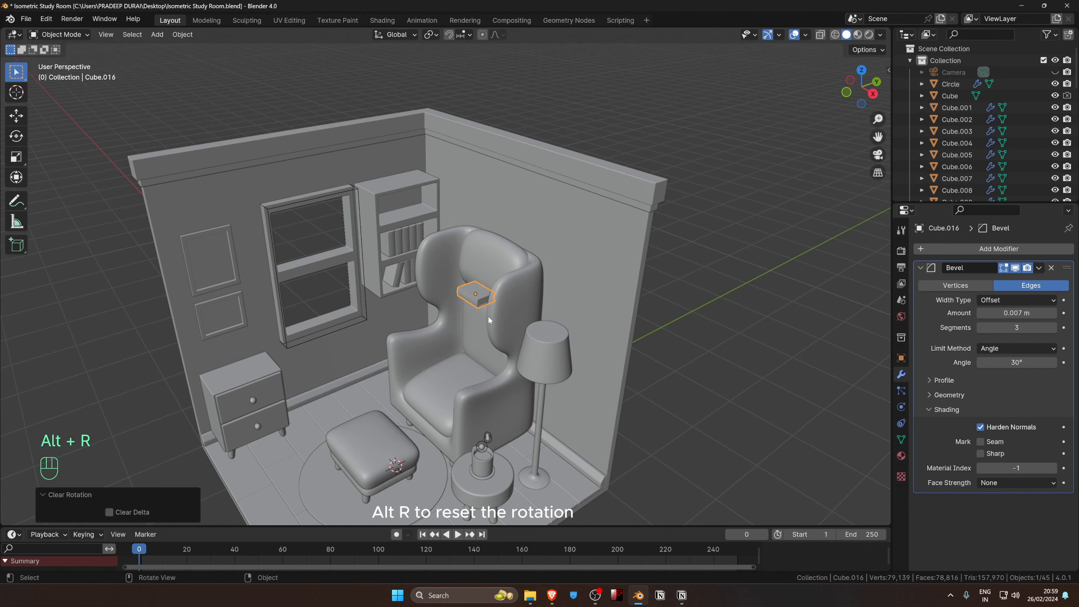
key("KP_1")
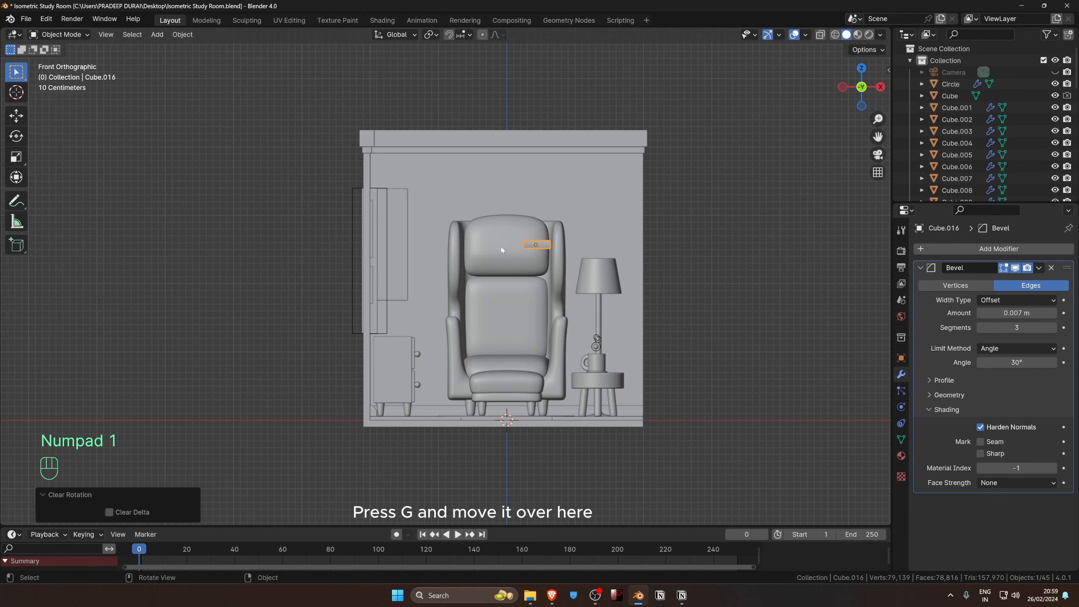
key("g")
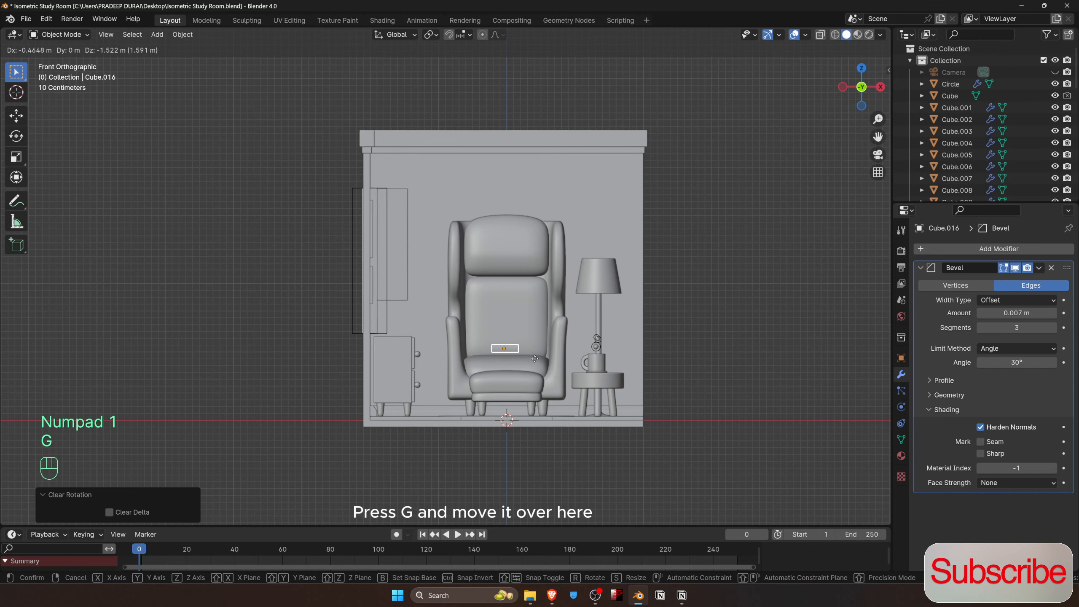
left_click(534, 358)
Scale the book on the seat to about 1.249 and rotate it about -58.9° in top view.
middle_click_drag(534, 358, 498, 400)
scroll(485, 413, "up", 2)
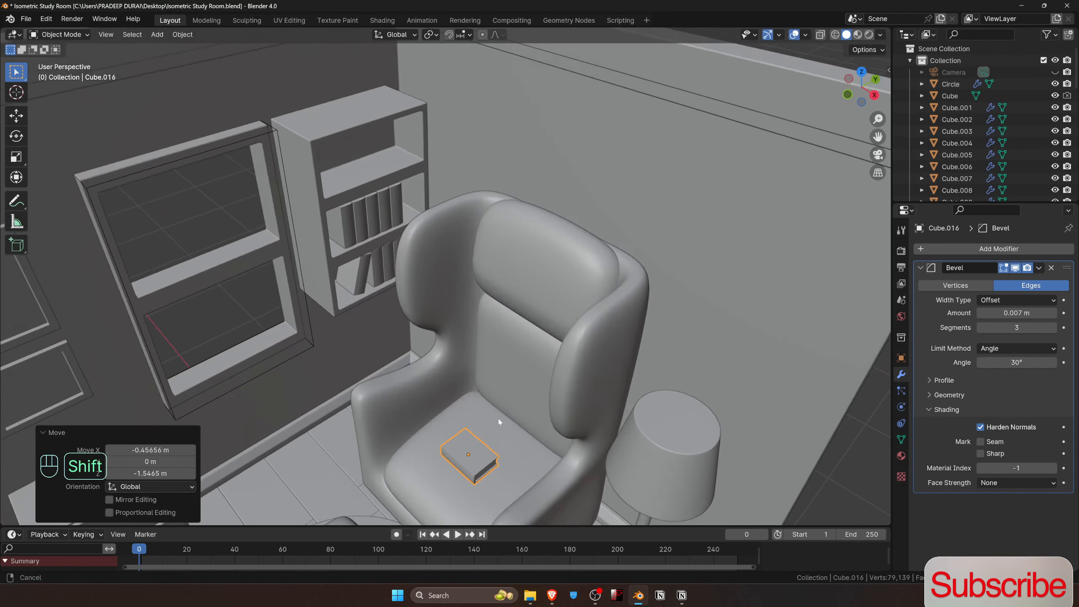
middle_click_drag(486, 413, 511, 369, "shift")
key("s")
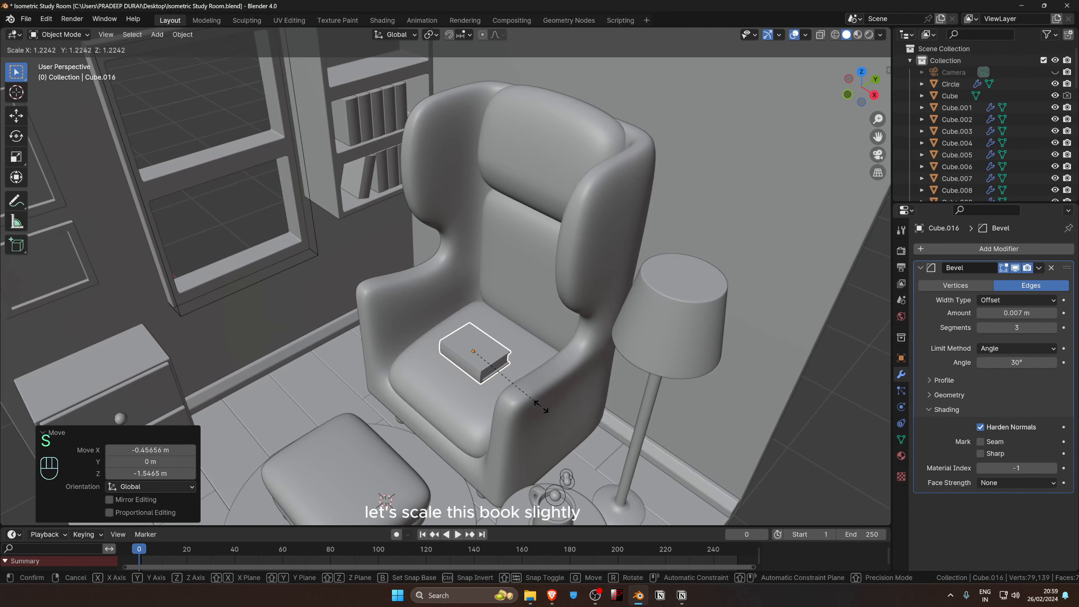
left_click(542, 406)
key("KP_7")
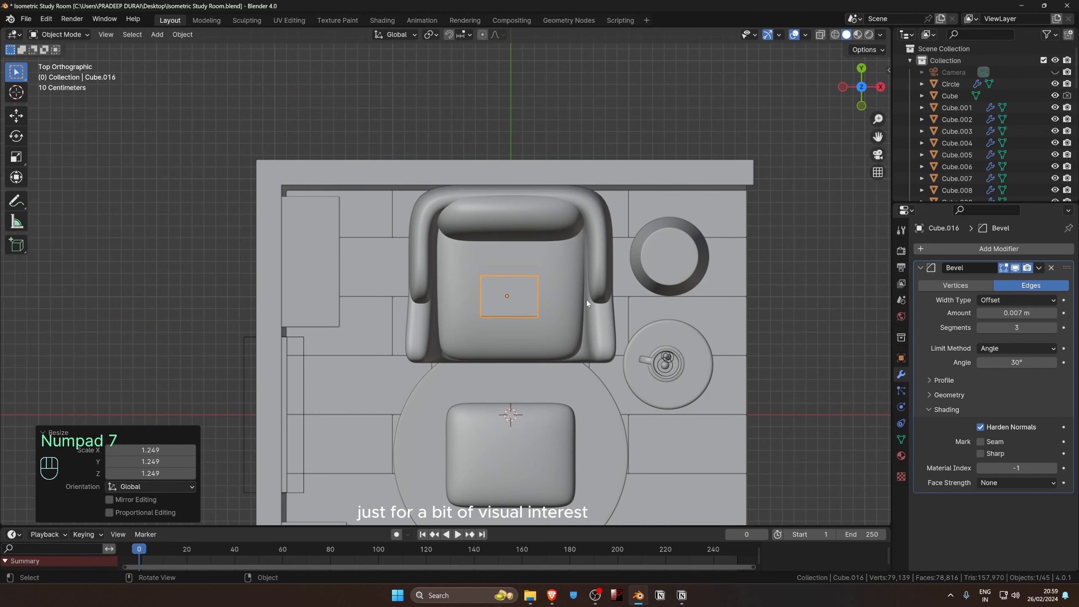
key("r")
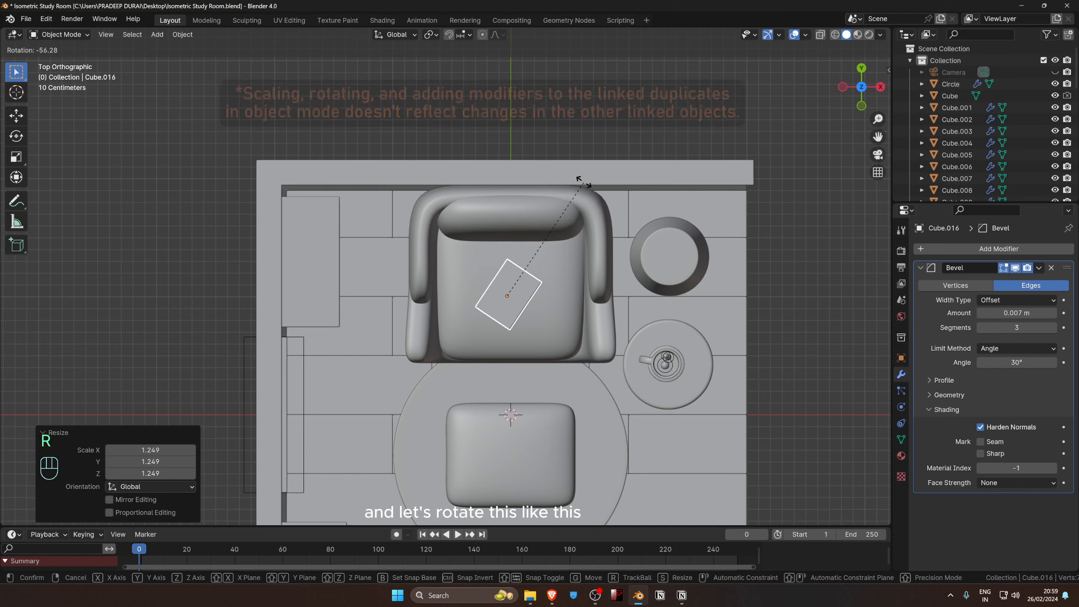
left_click(582, 172)
In Edit Mode, duplicate the middle strip face of the book's page edges in place.
middle_click_drag(583, 172, 494, 294)
scroll(548, 351, "down", 6)
scroll(494, 294, "up", 8)
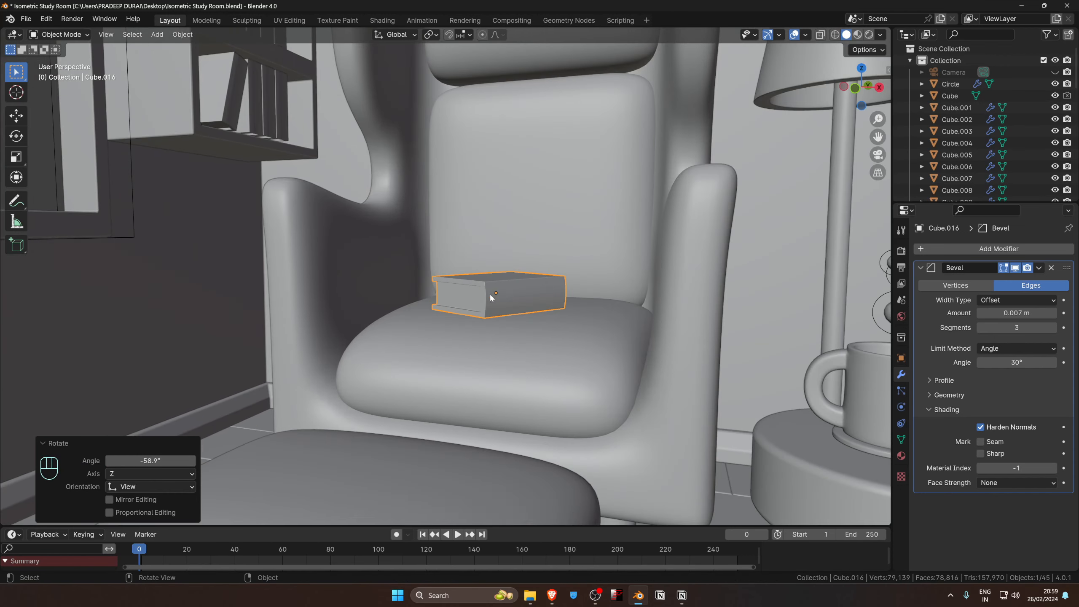
scroll(491, 296, "up", 2)
scroll(496, 321, "up", 2)
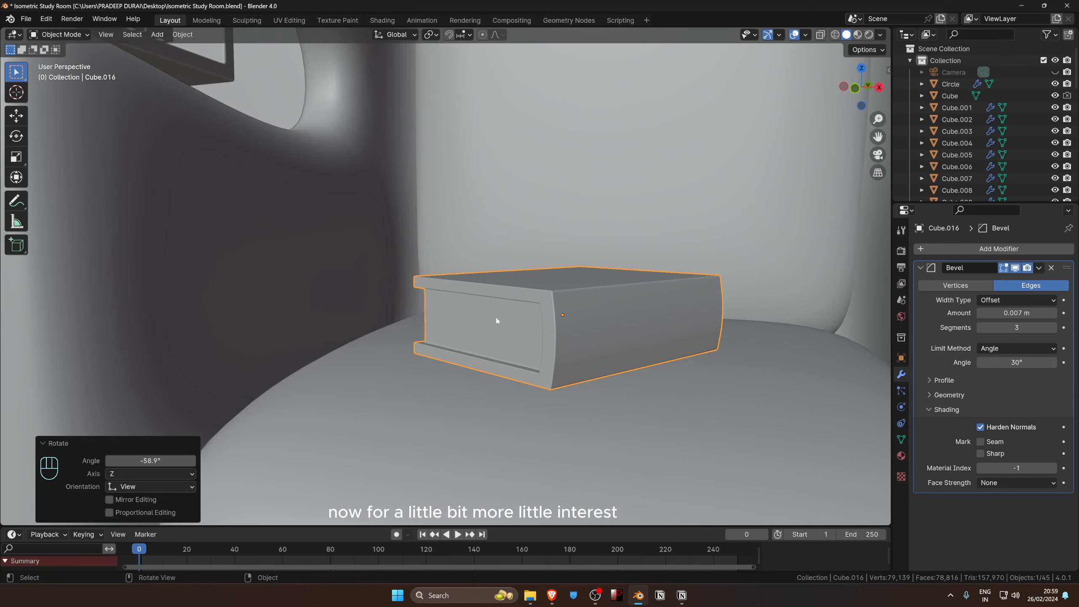
key("Tab")
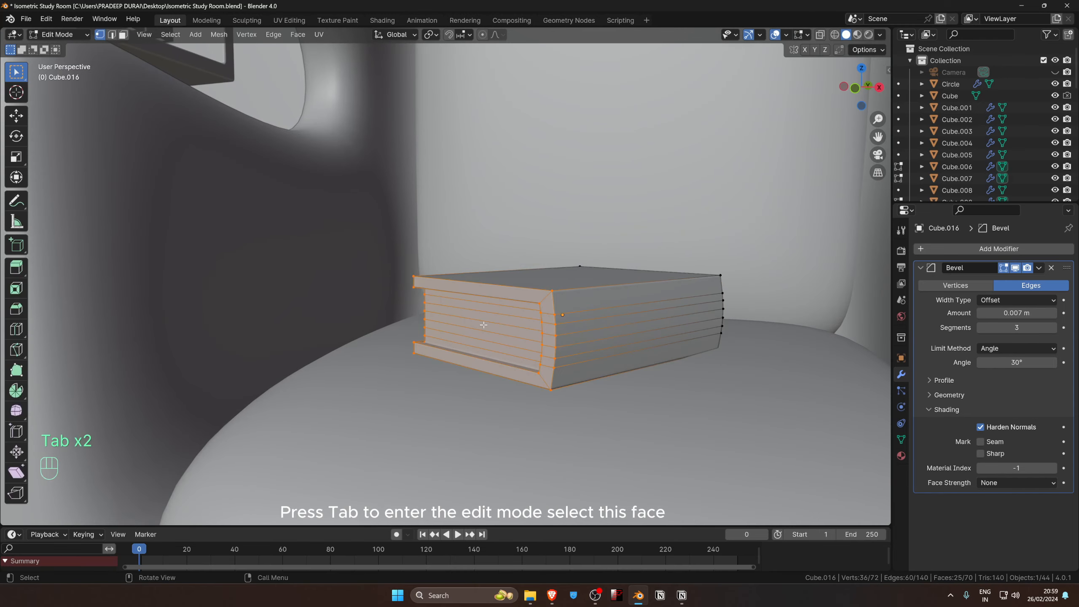
key("3")
left_click(483, 324)
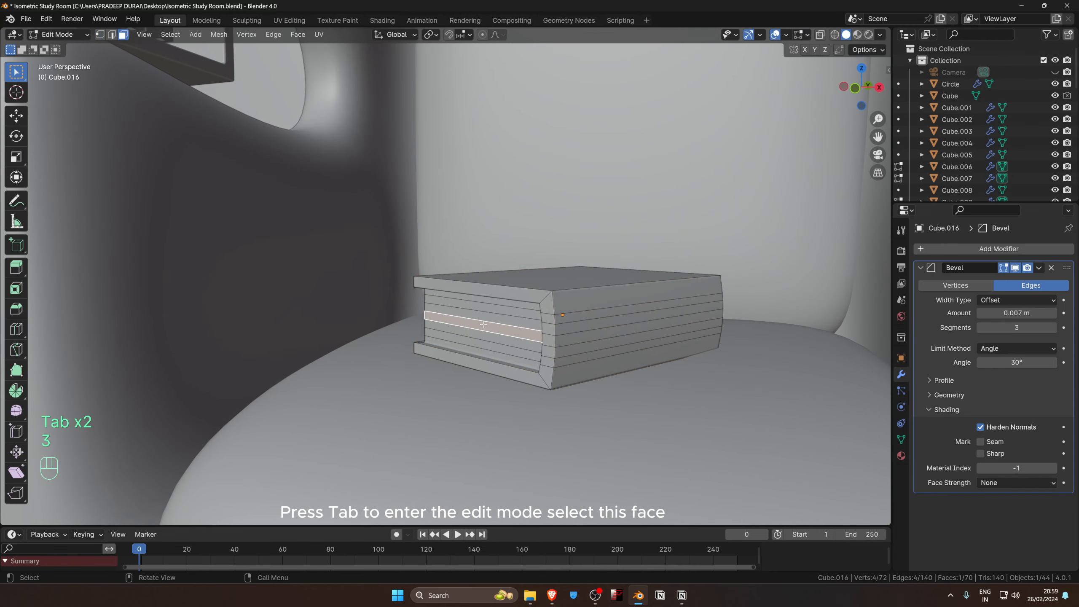
key("shift+d")
right_click(482, 339)
scroll(489, 345, "down", 5)
middle_click_drag(488, 345, 469, 345)
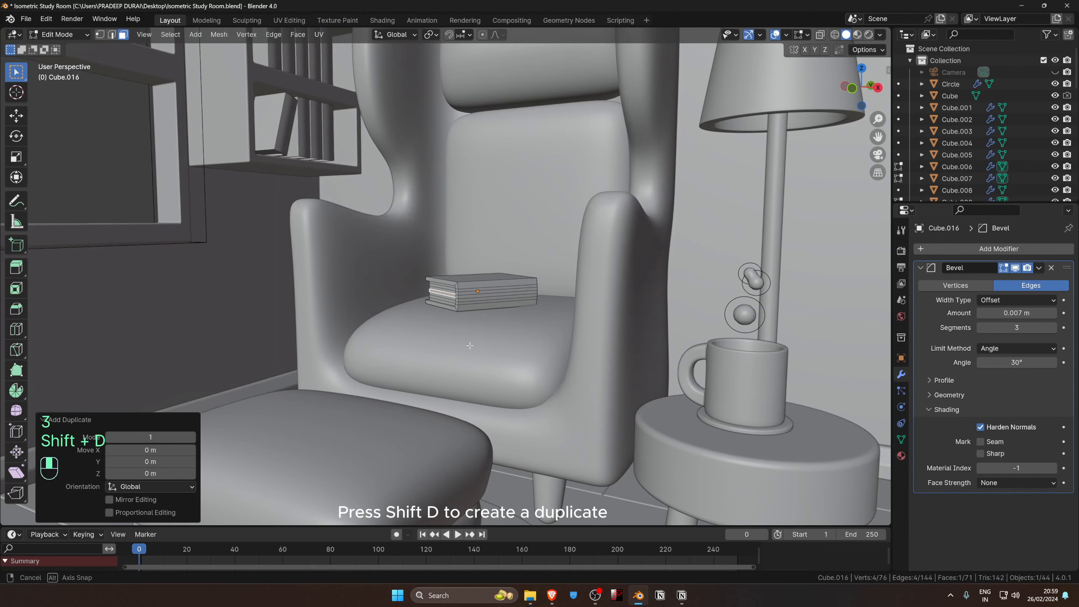
scroll(469, 346, "down", 5)
key("g")
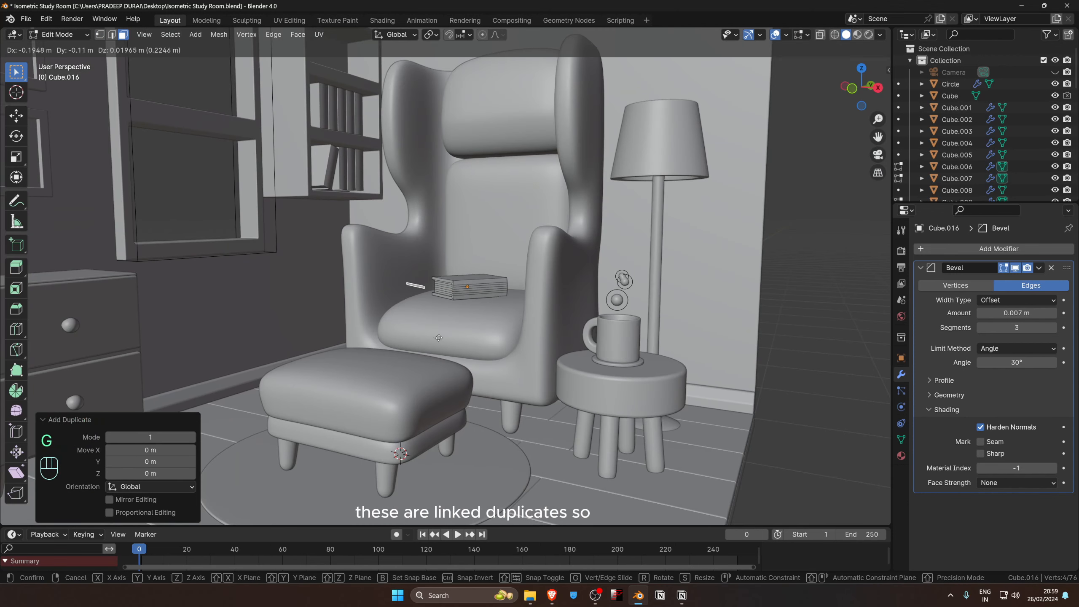
right_click(491, 346)
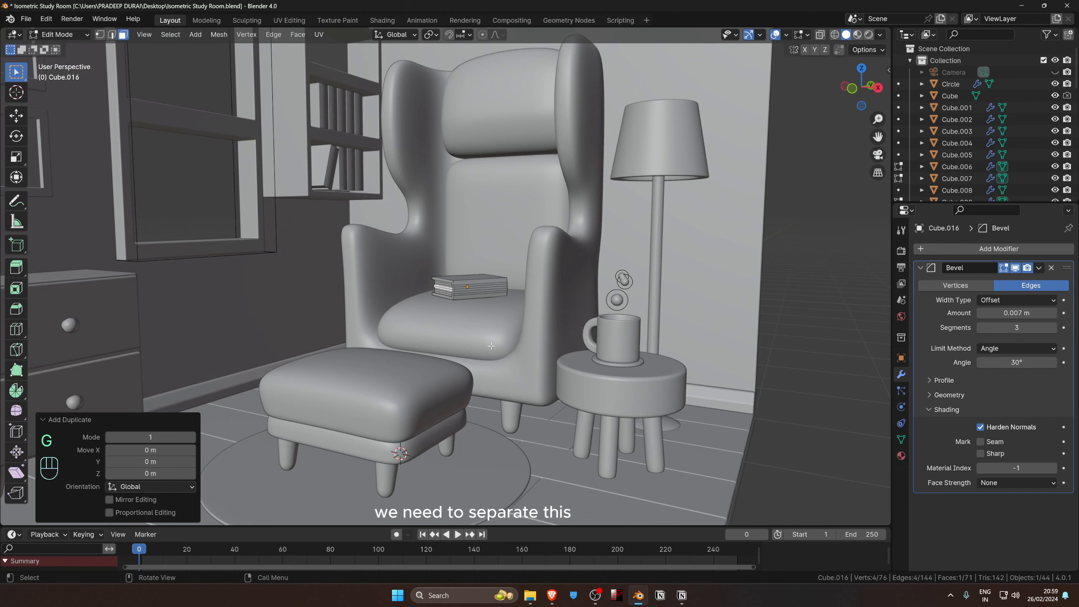
Separate the duplicated strip face into its own object and return to Object Mode.
key("p")
left_click(462, 333)
scroll(462, 334, "up", 2)
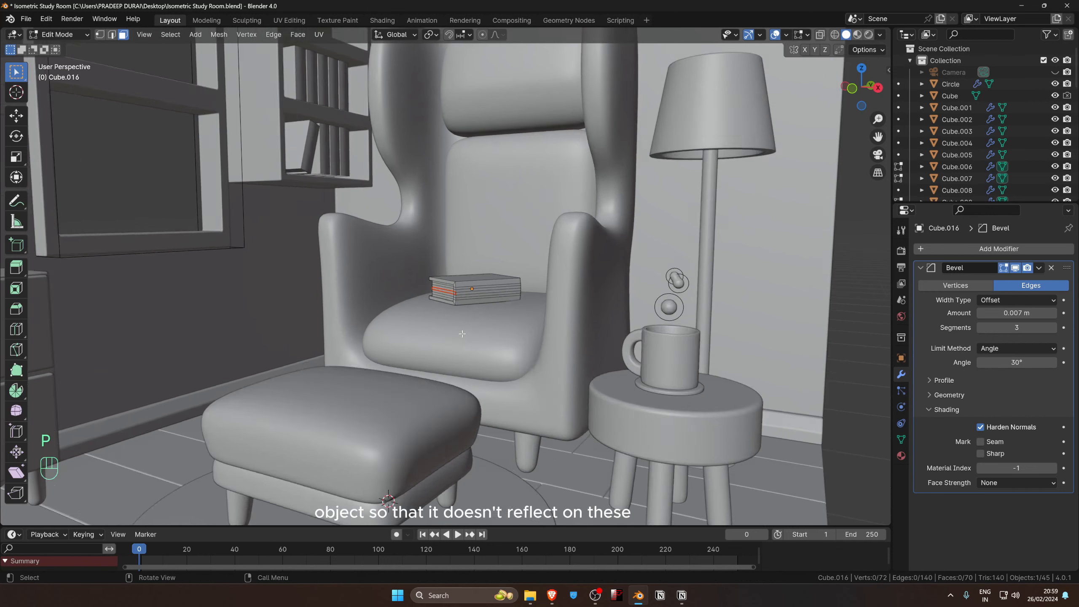
scroll(462, 333, "up", 2)
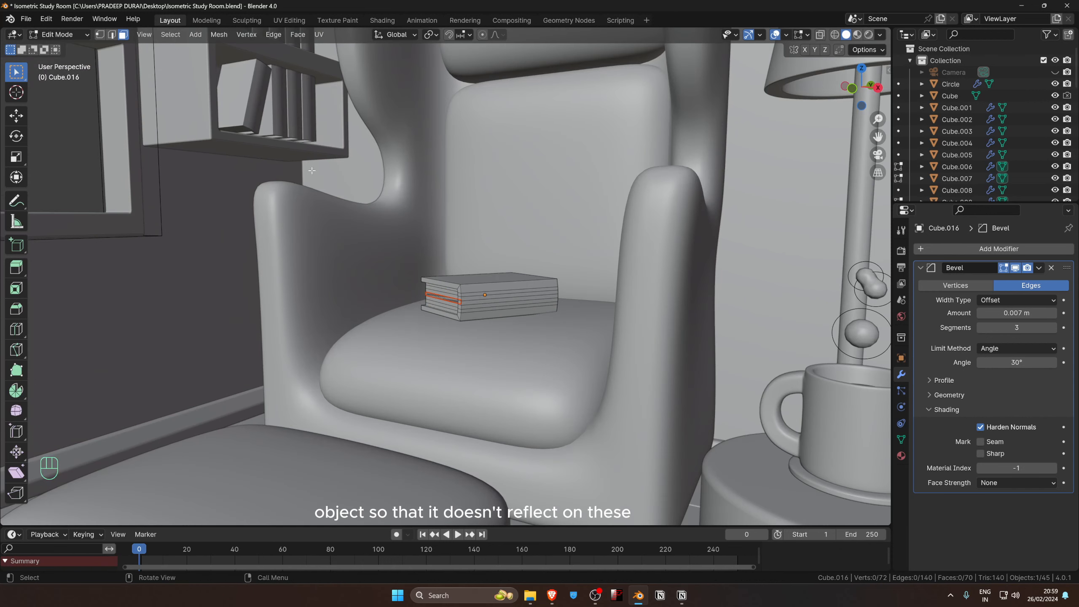
key("Tab")
Select the separated strip on the book's page edges and scale its whole mesh to about 0.377 in Edit Mode.
left_click(438, 295)
scroll(440, 297, "up", 2)
left_click(445, 315)
scroll(465, 317, "up", 5)
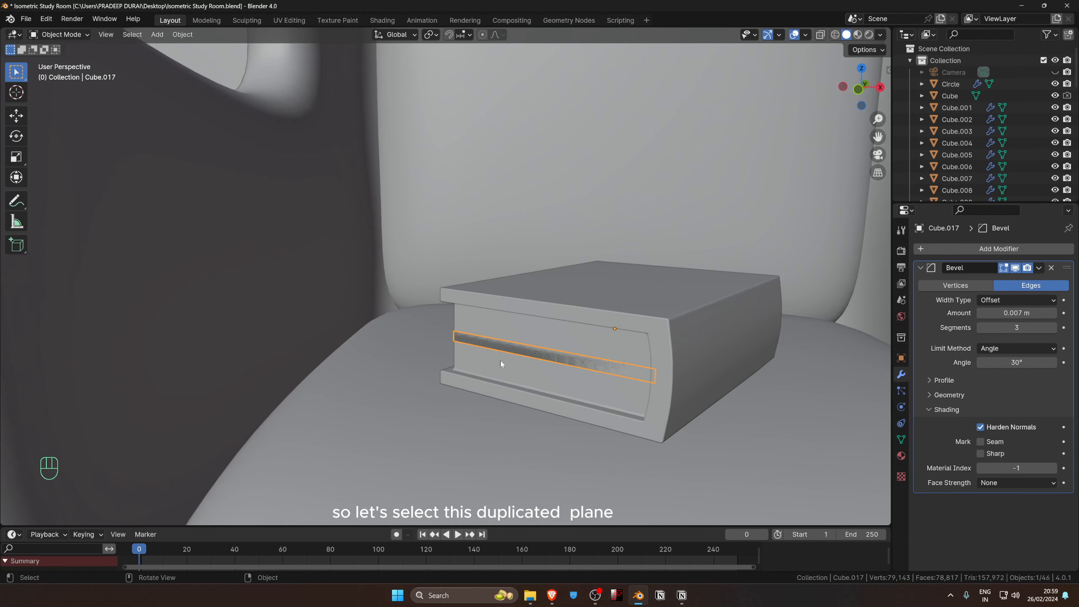
key("Tab")
key("a")
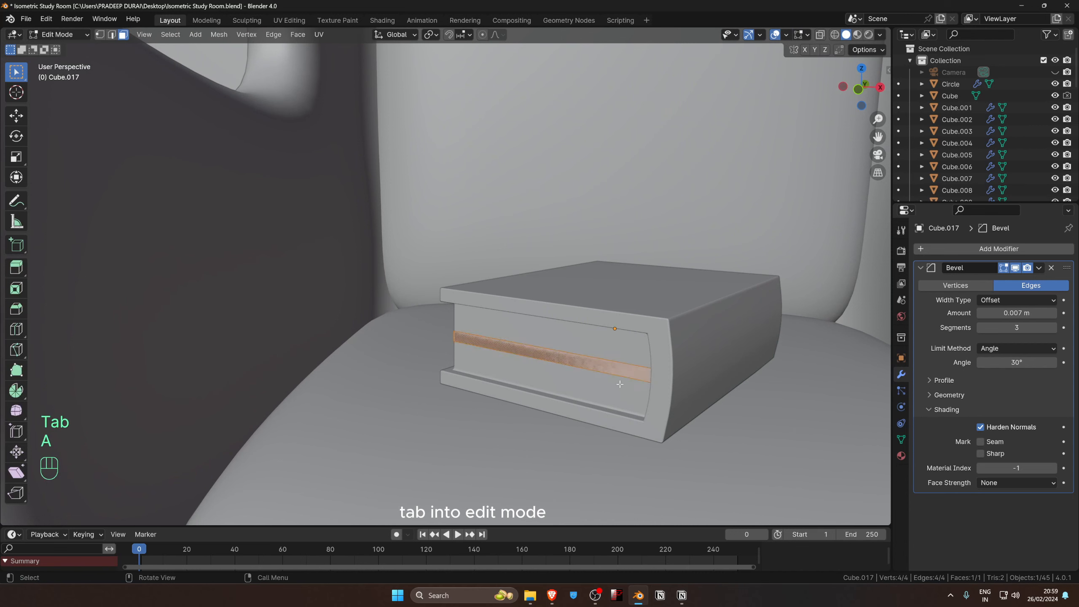
key("s")
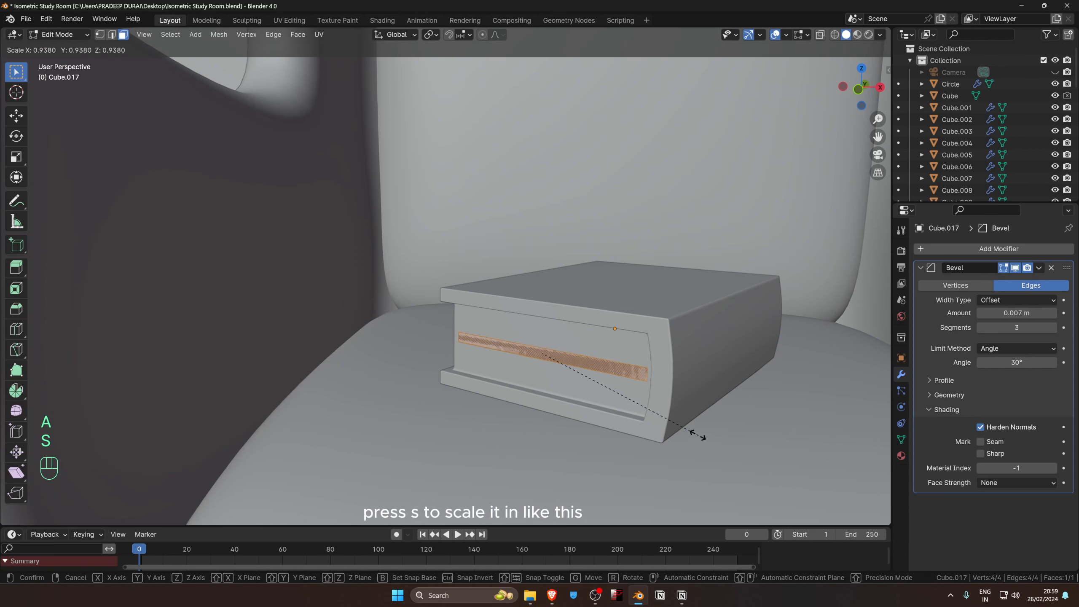
left_click(603, 389)
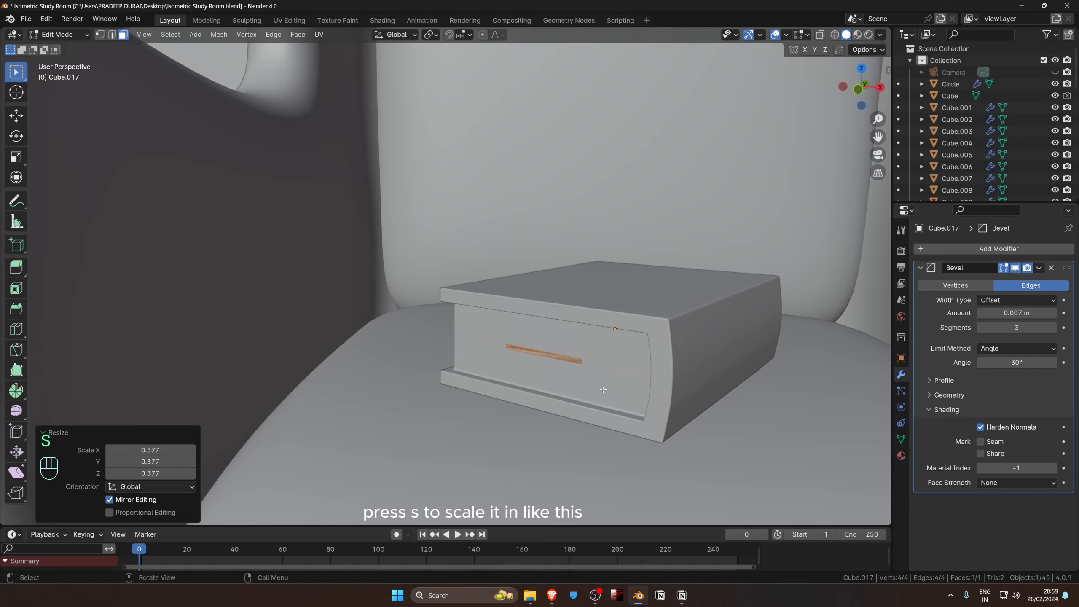
scroll(616, 404, "up", 5)
scroll(616, 403, "down", 5)
key("s")
key("x")
key("x")
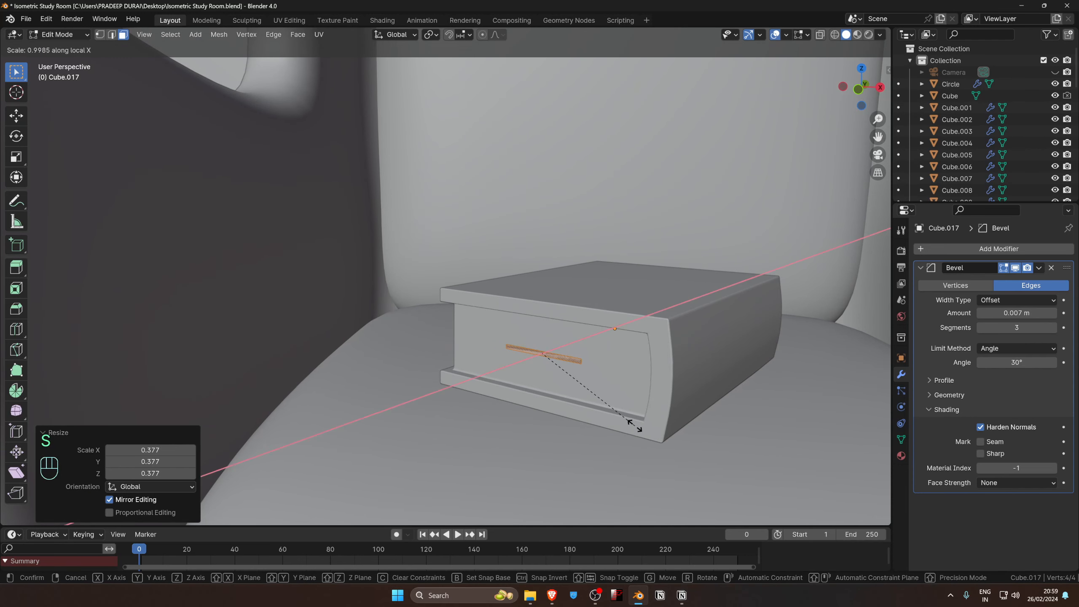
key("y")
key("y")
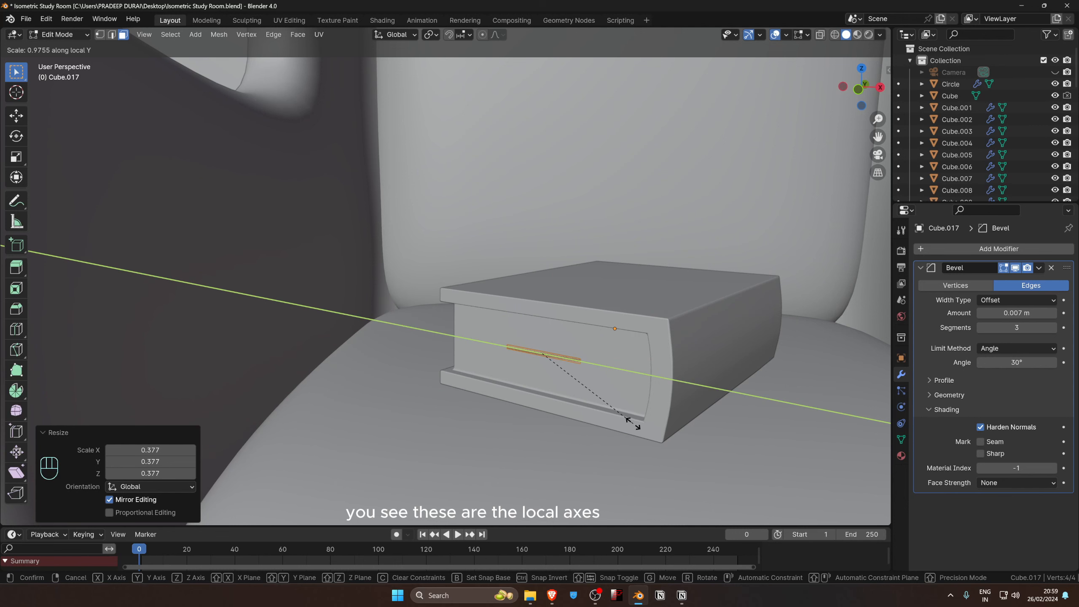
right_click(633, 422)
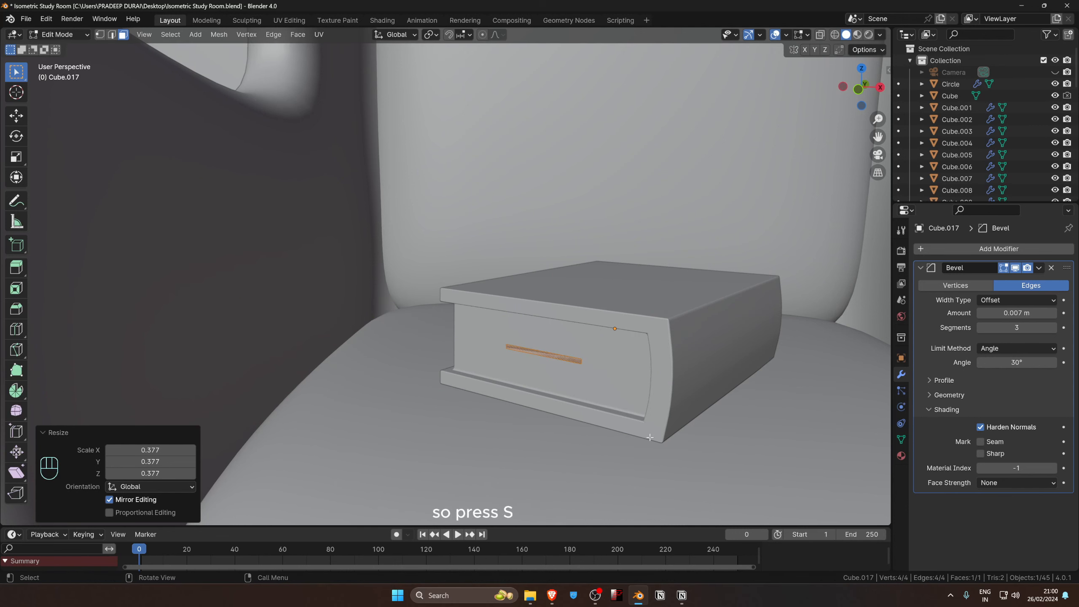
key("s")
key("x")
key("x")
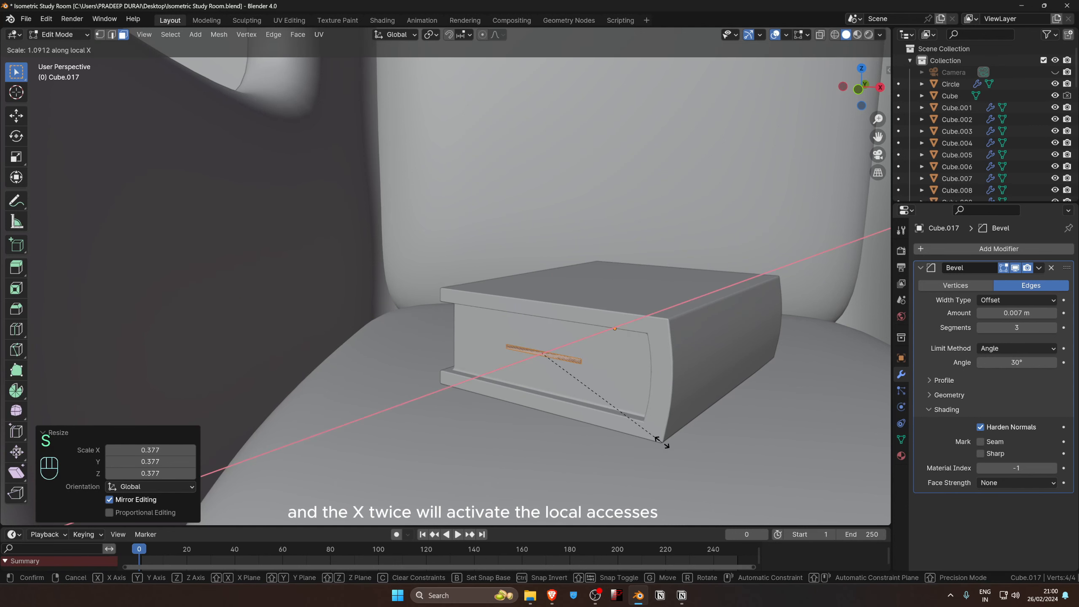
right_click(580, 407)
Scale the strip face to about 0.535 along its local Y axis.
key("s")
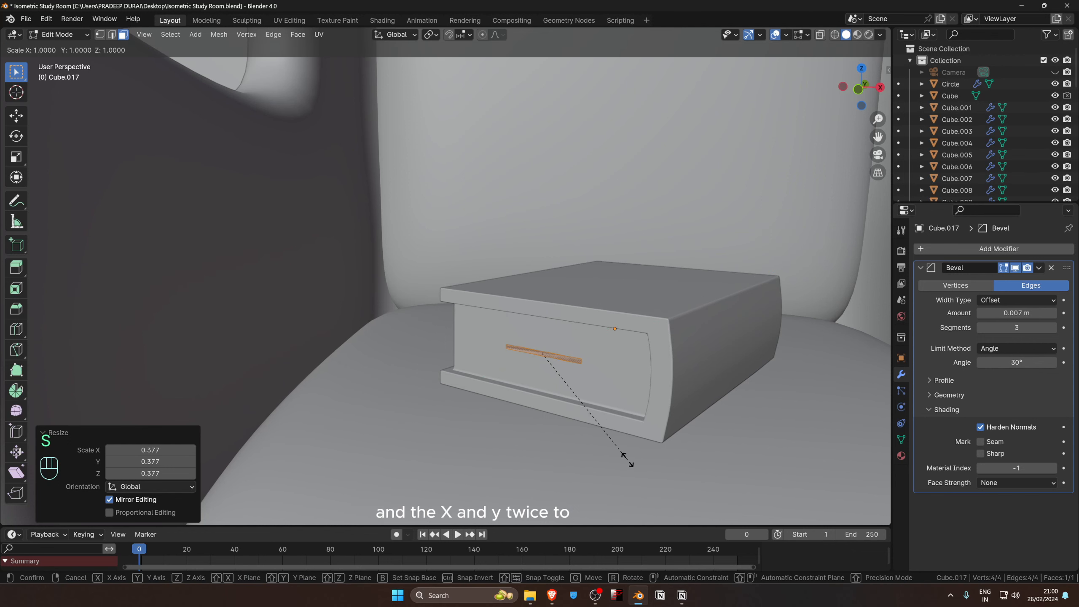
key("y")
key("y")
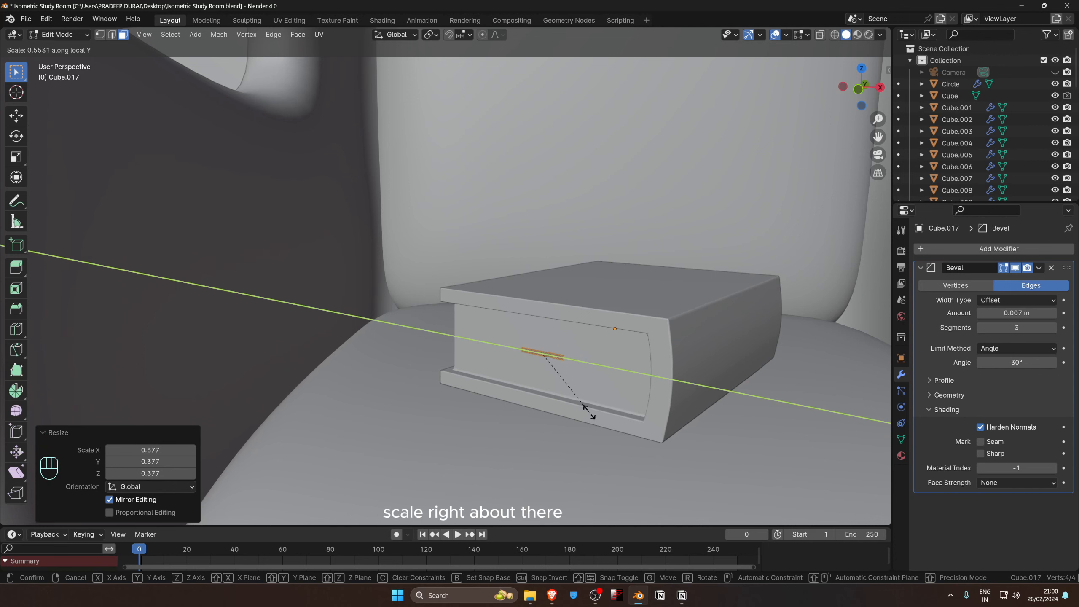
left_click(587, 410)
Extrude the small strip face about 0.084 m out of the book's pages and add one centred lengthwise loop cut.
key("e")
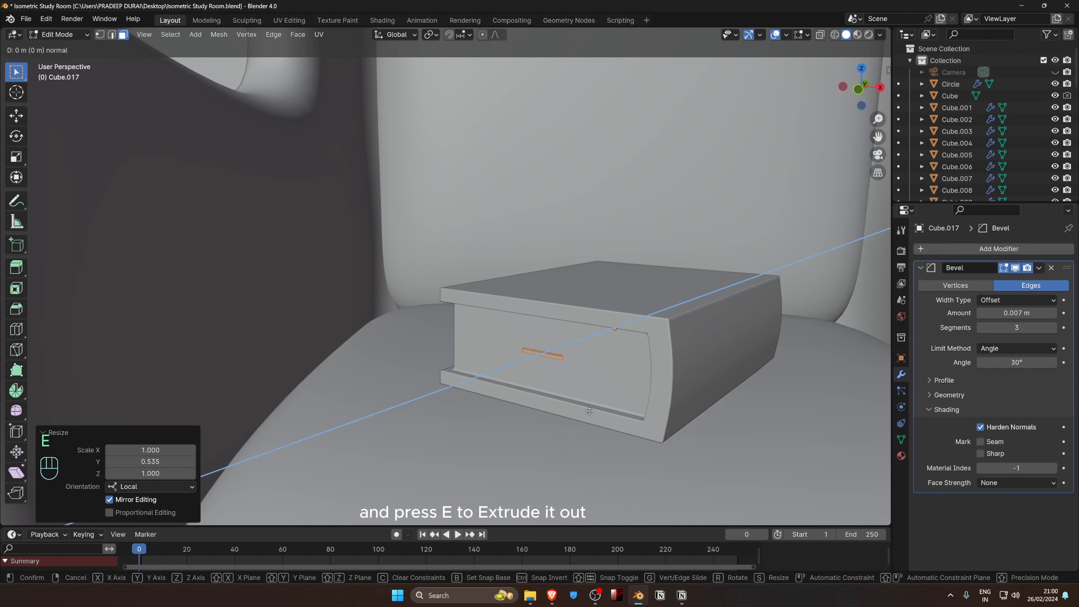
left_click(553, 418)
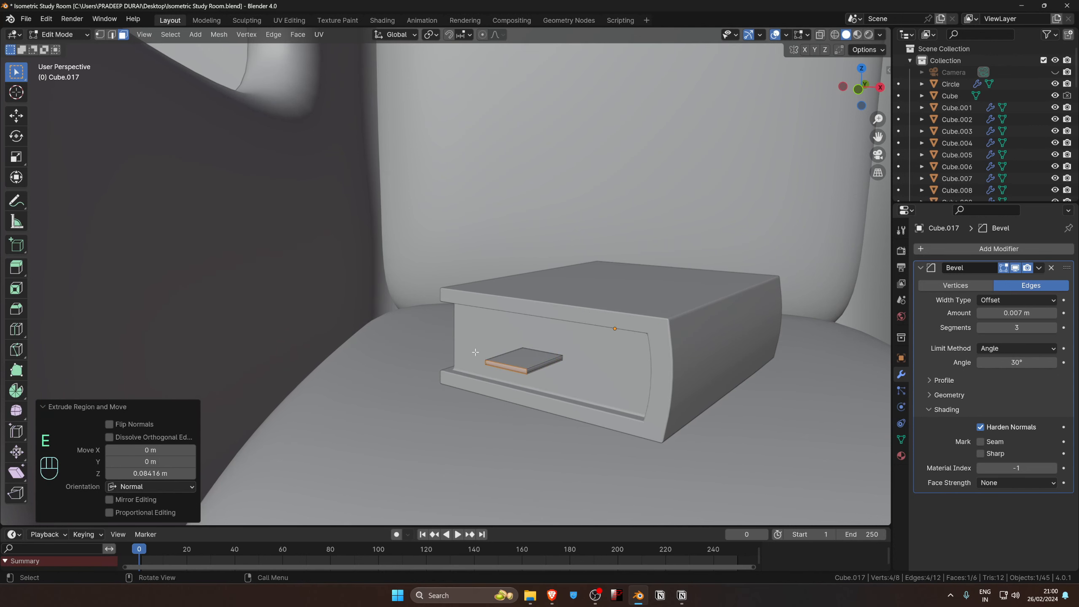
key("ctrl+r")
left_click(507, 369)
right_click(520, 395)
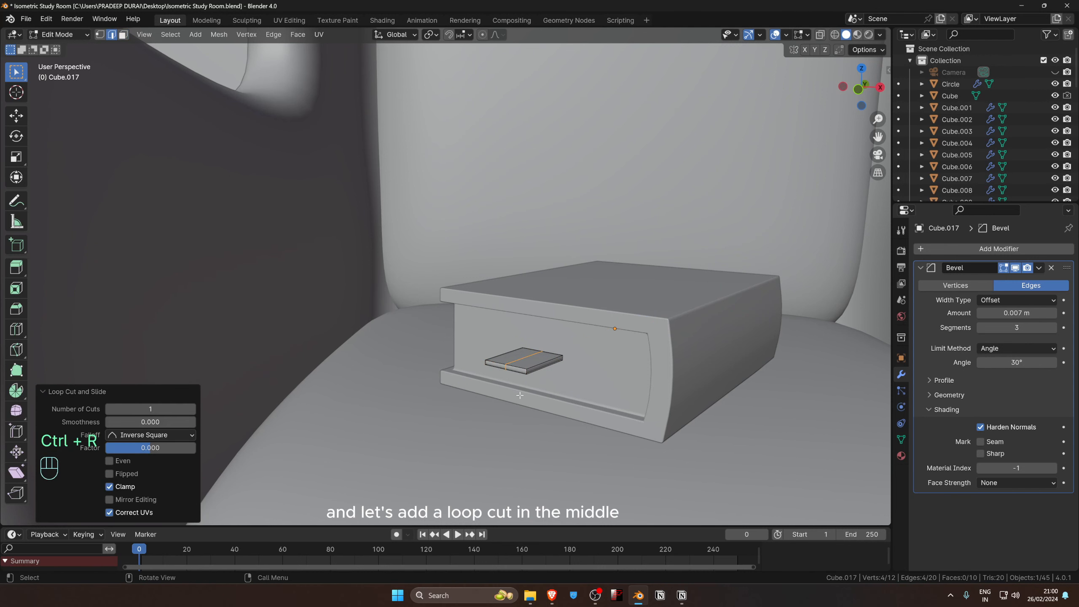
Move the strip's two outer corner edges outward about 0.036 m along local X to form a notched bookmark end, returning to Object Mode.
left_click(487, 362)
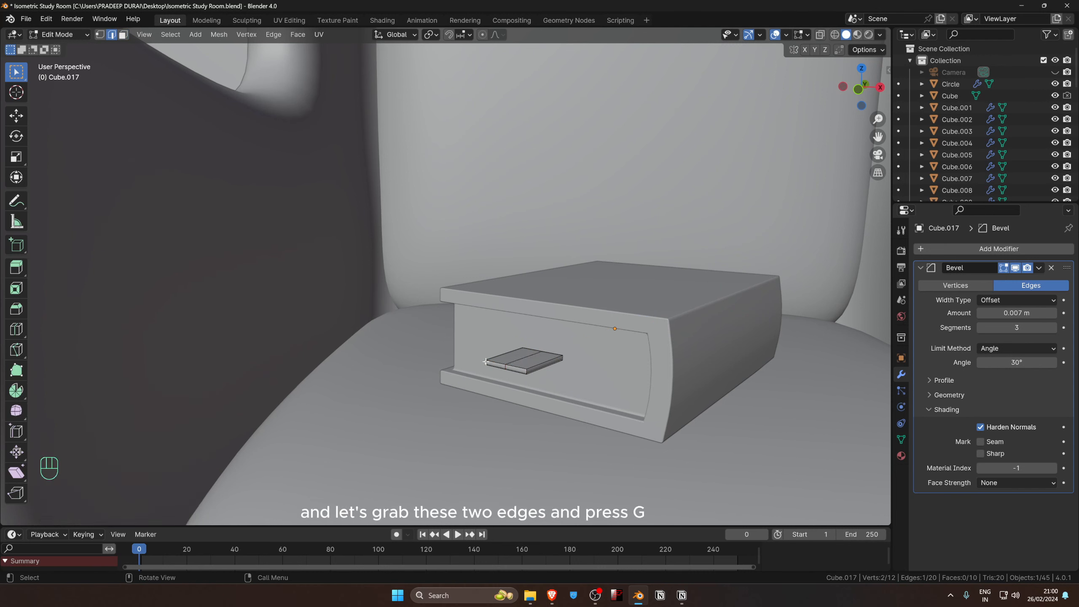
left_click(534, 375, "shift")
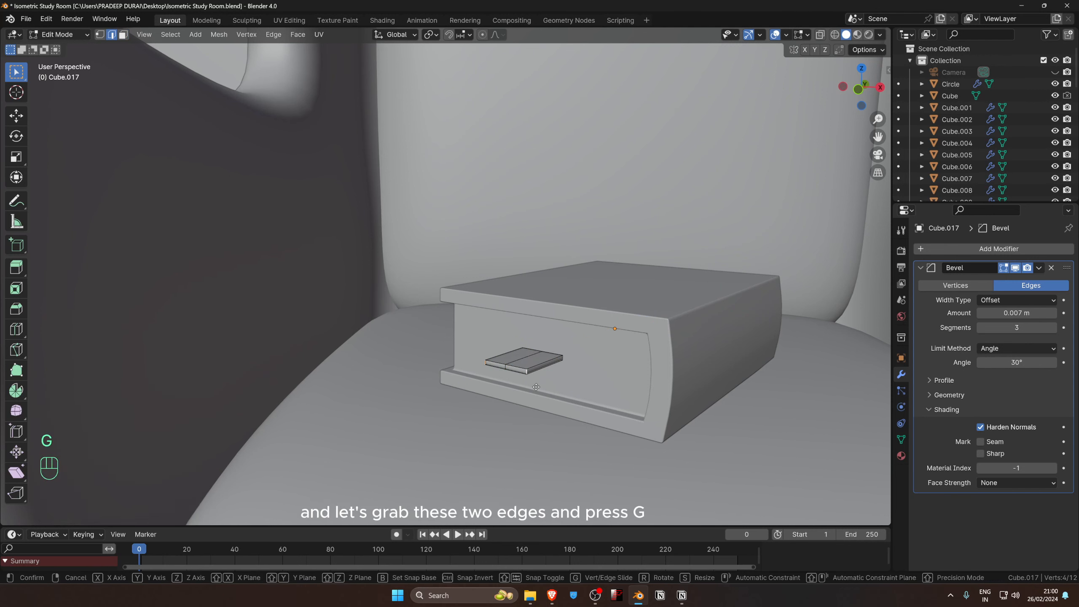
key("g")
key("x")
key("x")
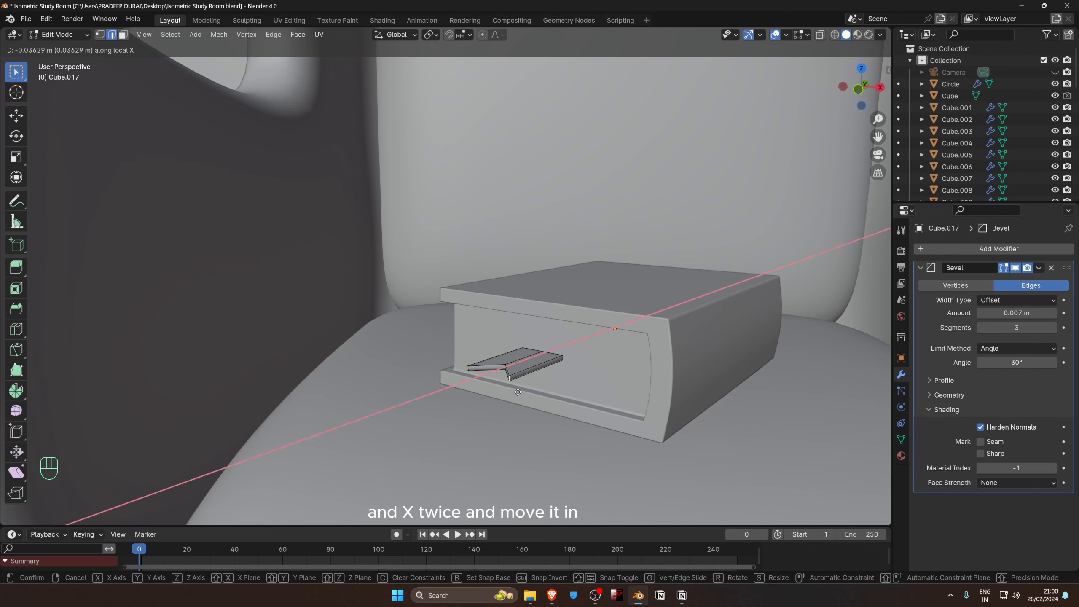
left_click(518, 392)
key("Tab")
Move the bookmark about 0.01 m along its local X axis into the book.
middle_click_drag(524, 392, 495, 431)
key("g")
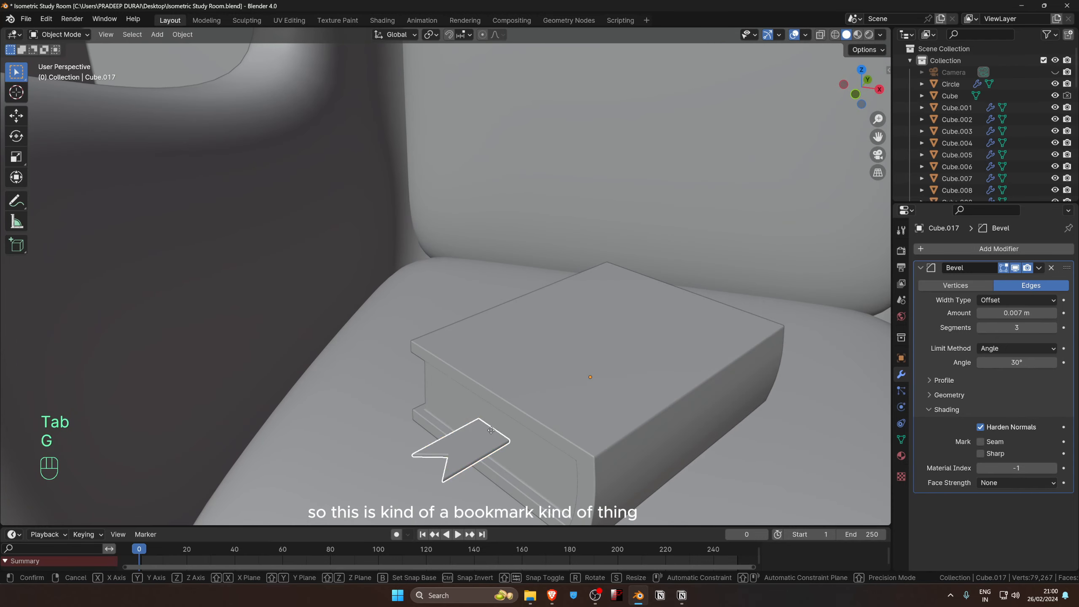
key("x")
key("x")
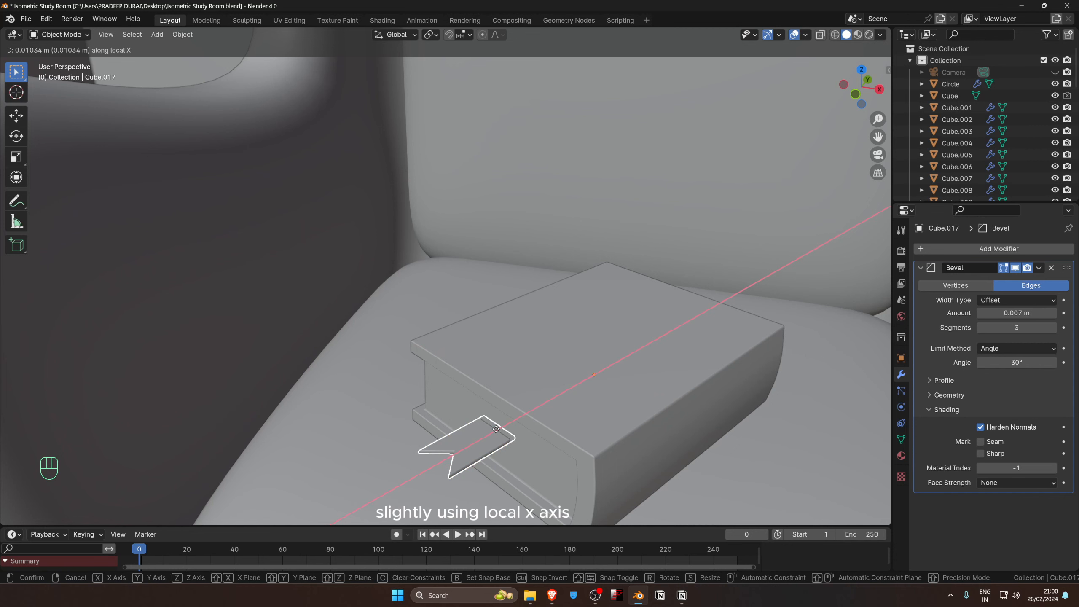
left_click(496, 427)
scroll(527, 407, "down", 3)
middle_click_drag(527, 407, 536, 383)
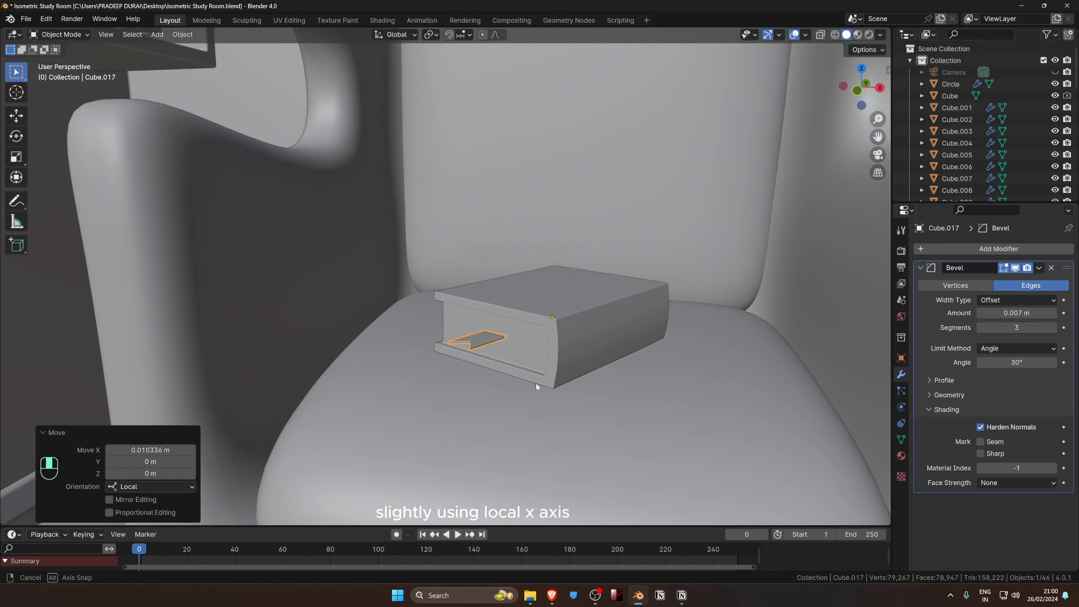
Show the Move gizmo on the bookmark and set the transform orientation to Local.
left_click(17, 115)
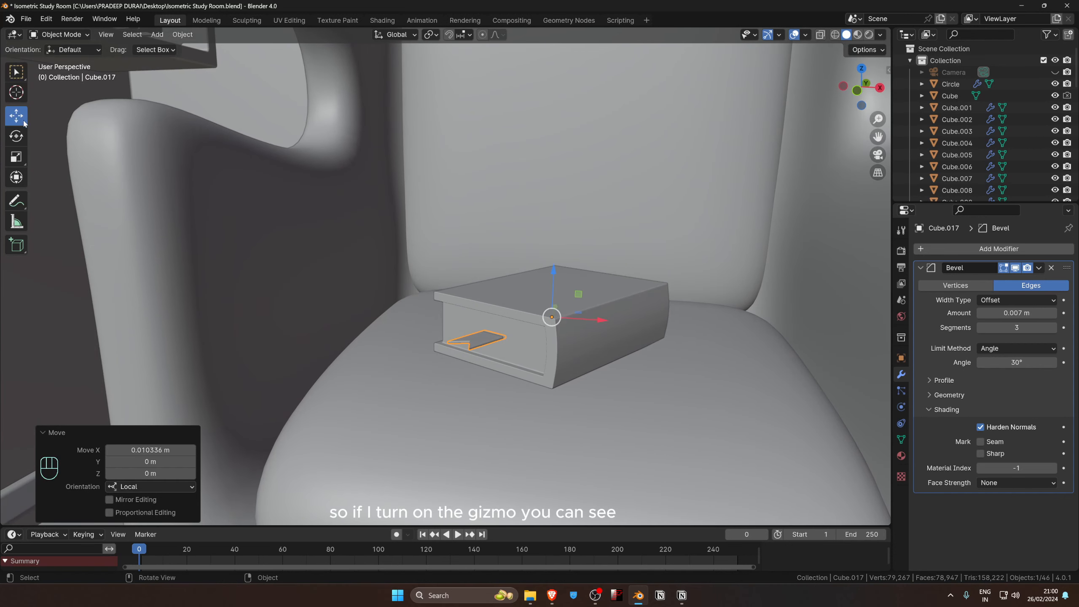
middle_click_drag(511, 374, 525, 332)
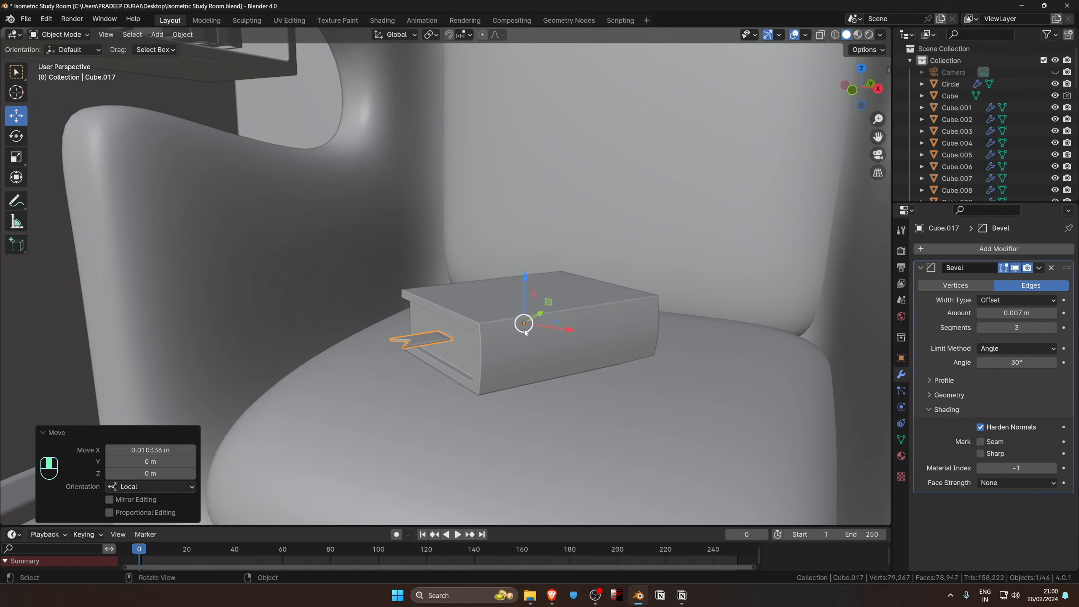
left_click(404, 36)
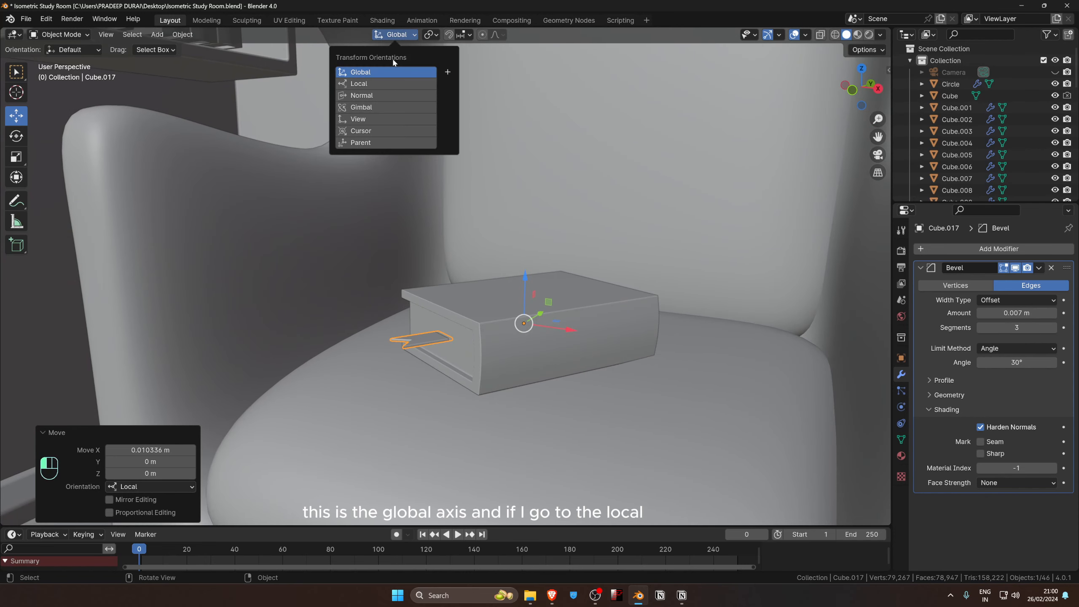
left_click(380, 84)
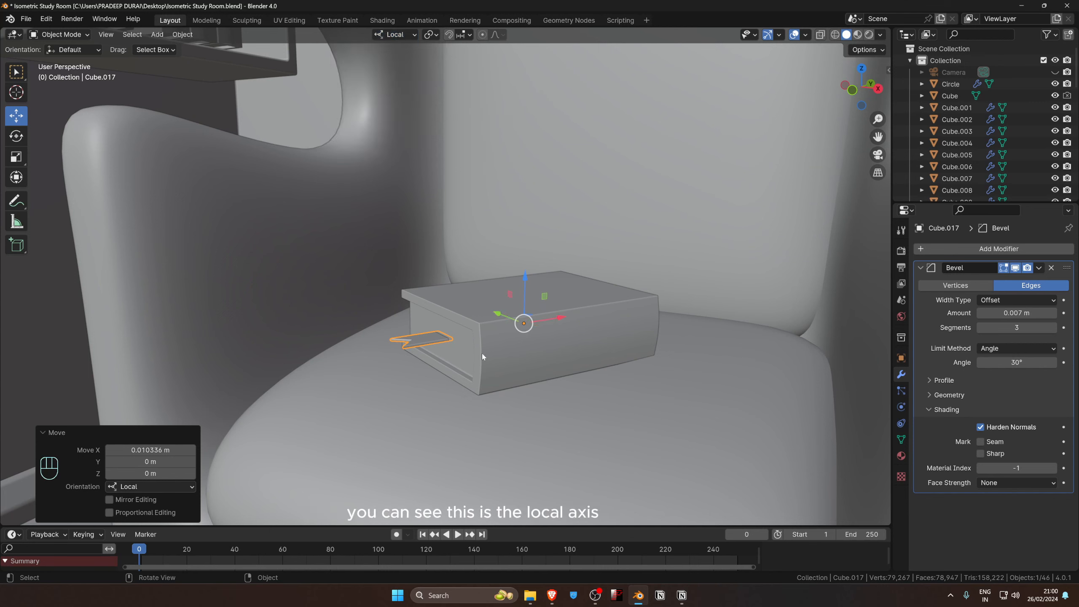
Apply the bookmark's rotation and set the transform orientation back to Global.
key("ctrl+a")
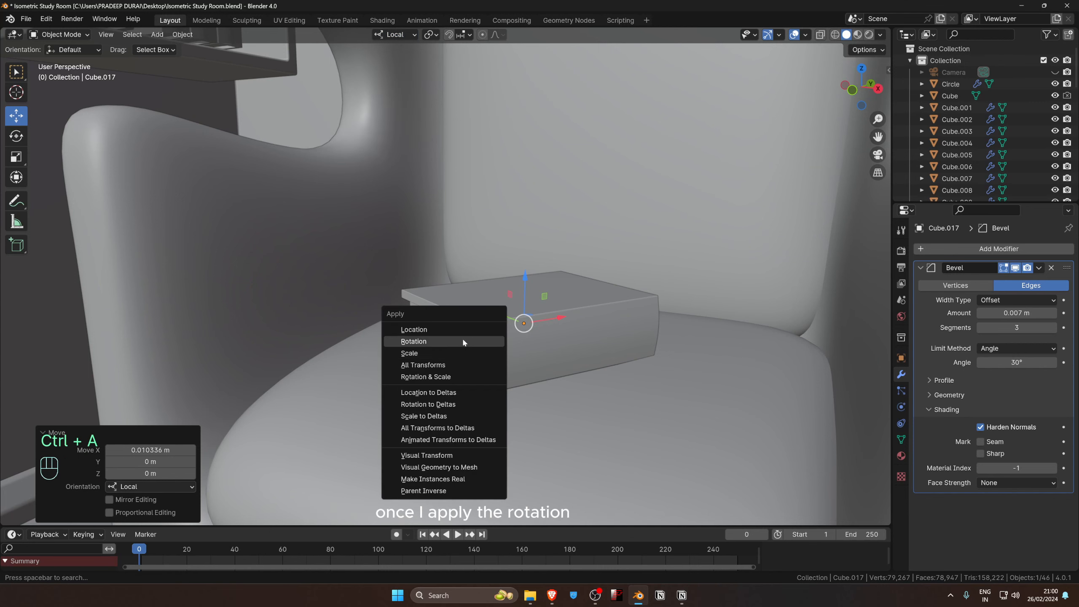
left_click(462, 340)
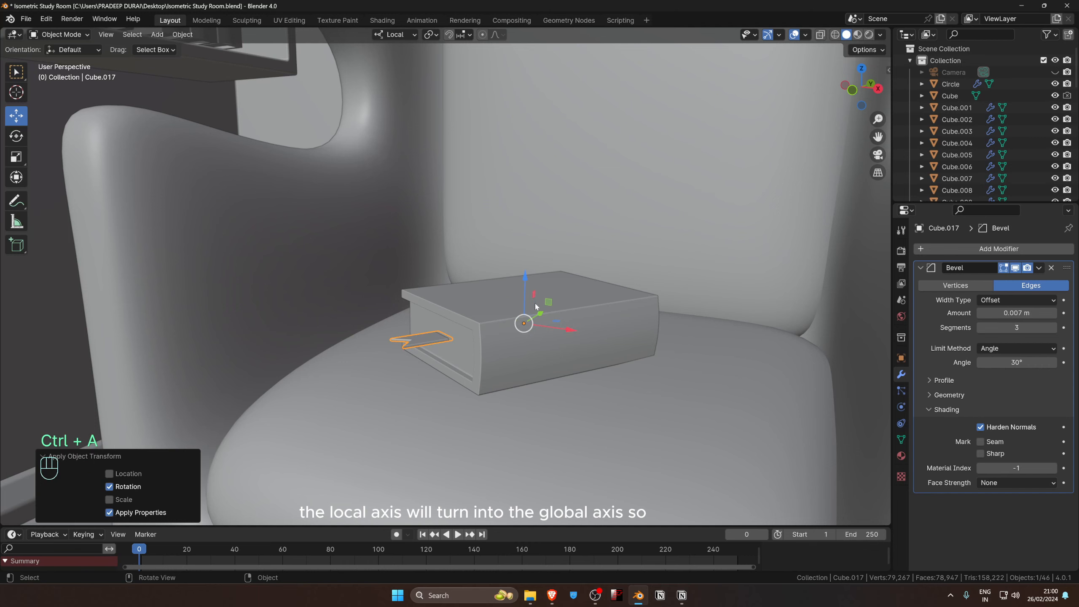
left_click(395, 34)
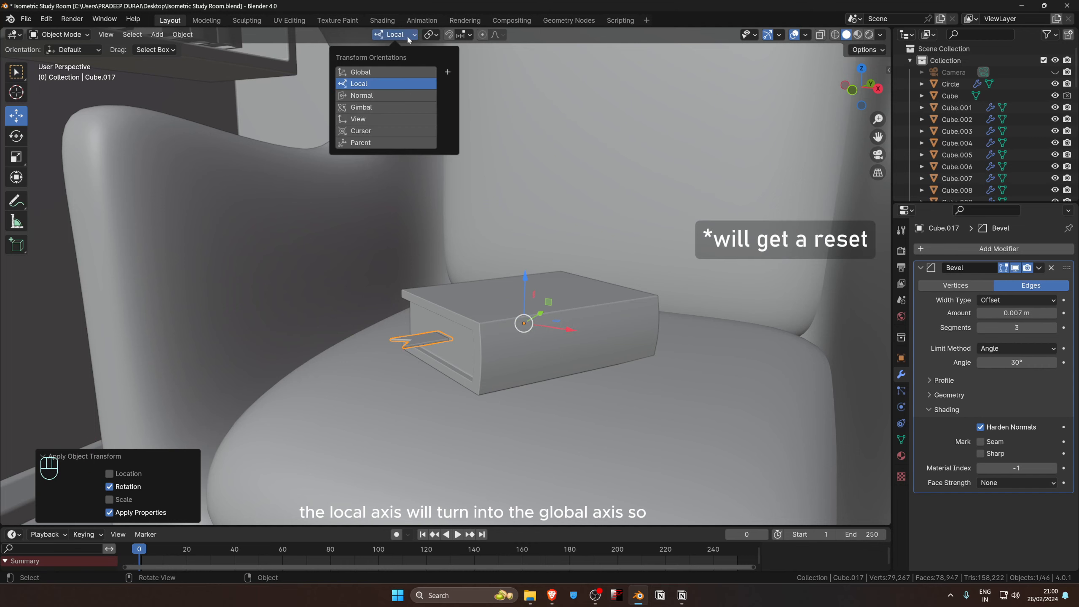
left_click(399, 71)
Select the book on the armchair seat and bring the whole room into view.
middle_click_drag(470, 303, 516, 359)
left_click(516, 359)
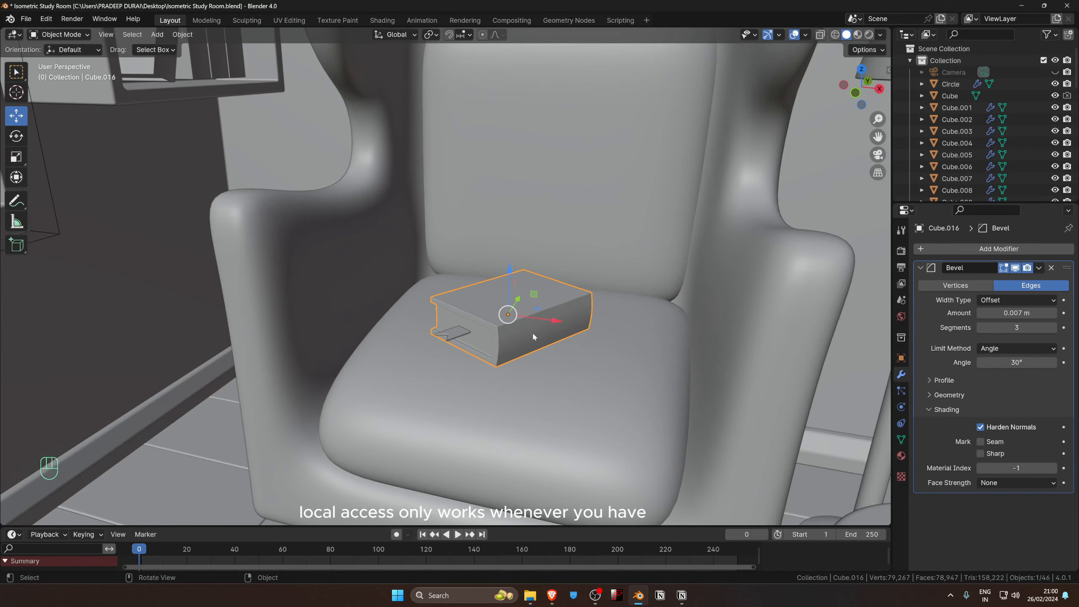
scroll(532, 332, "down", 6)
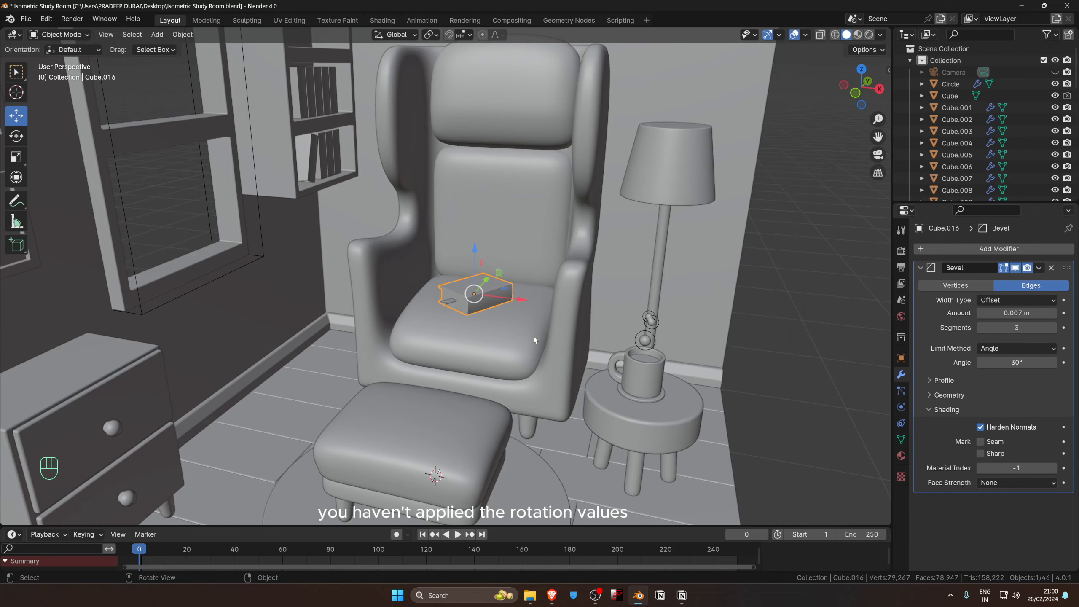
scroll(534, 339, "down", 6)
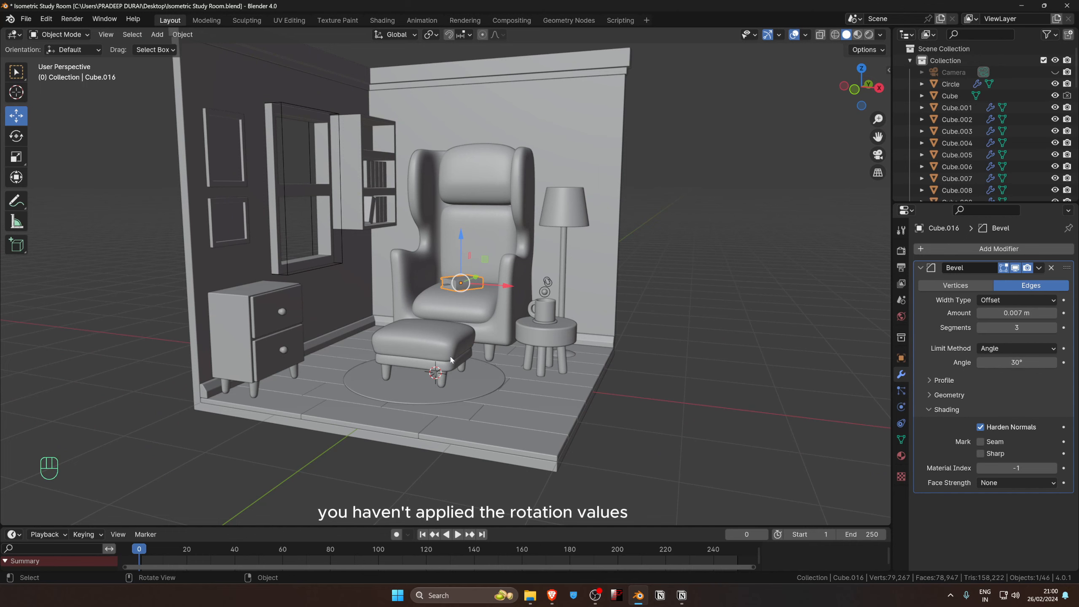